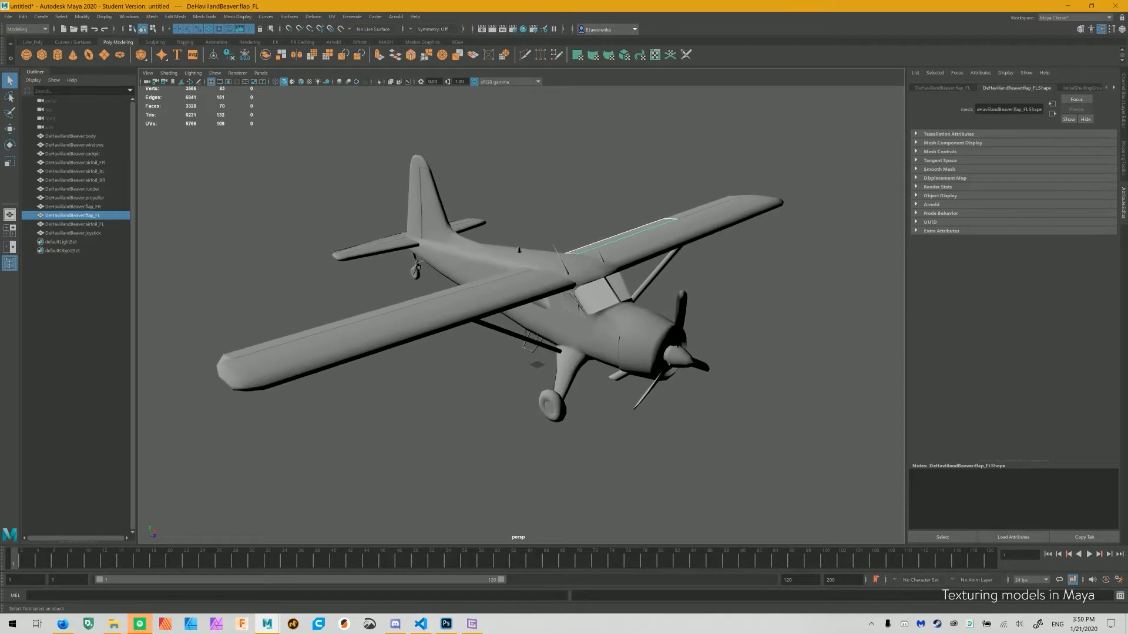
# Examine the UV layouts of the aircraft's airfoil, body, windows and cockpit meshes in the UV Editor, and close it
pyautogui.click(331, 17)
pyautogui.click(347, 32)
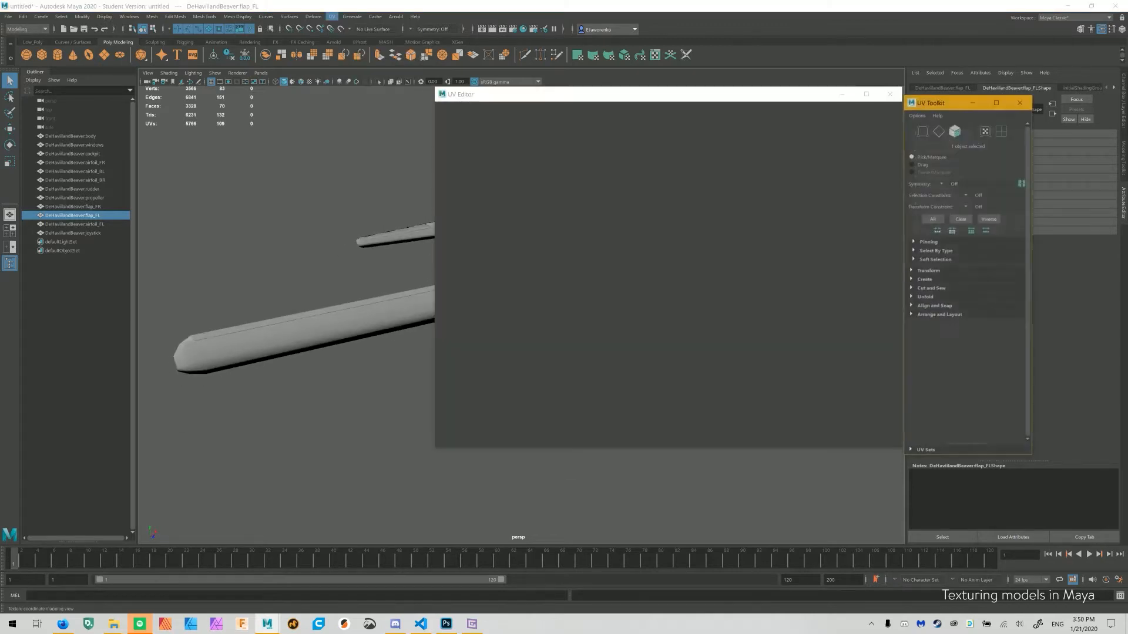
pyautogui.click(75, 198)
pyautogui.press('Up')
pyautogui.press('Up')
pyautogui.press('Up')
pyautogui.press('Up')
pyautogui.press('Up')
pyautogui.press('Up')
pyautogui.press('Up')
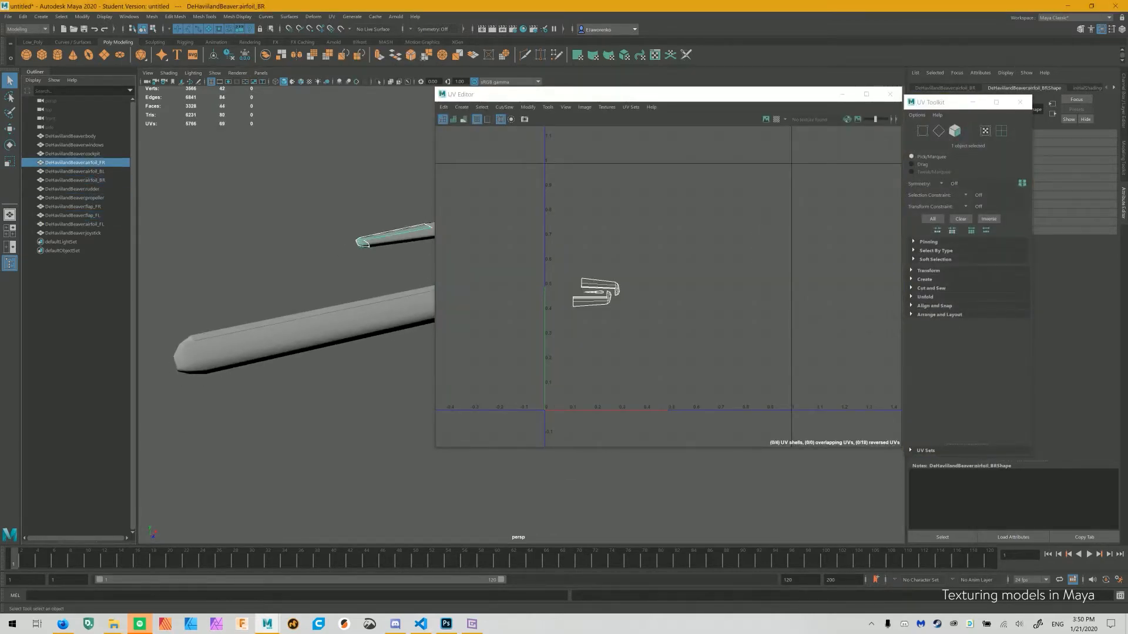
pyautogui.press('Down')
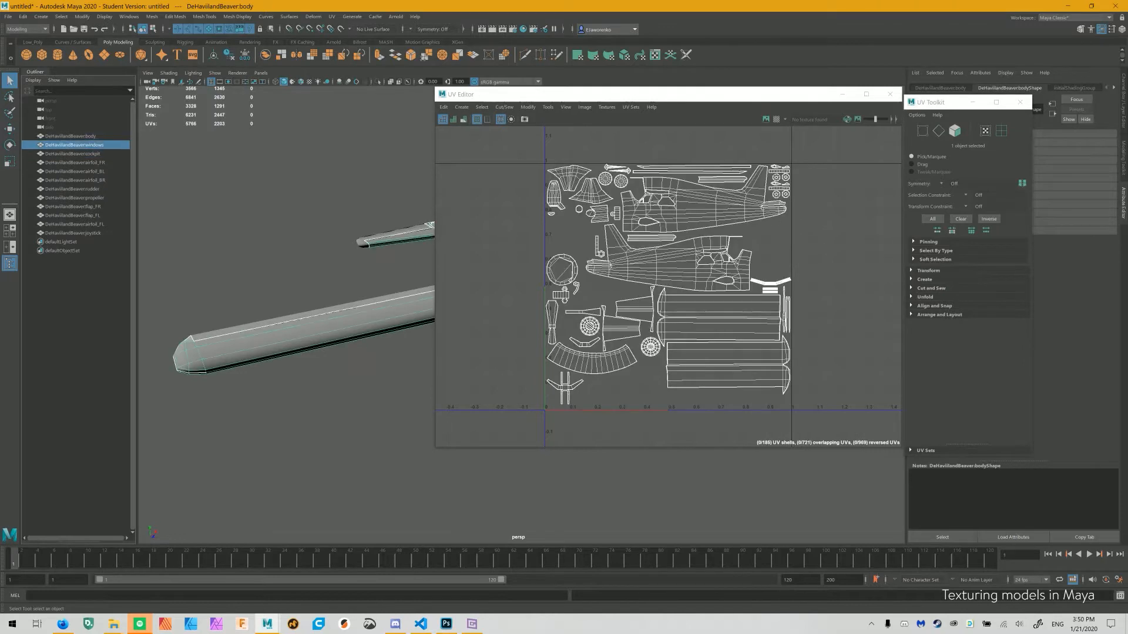
pyautogui.press('Down')
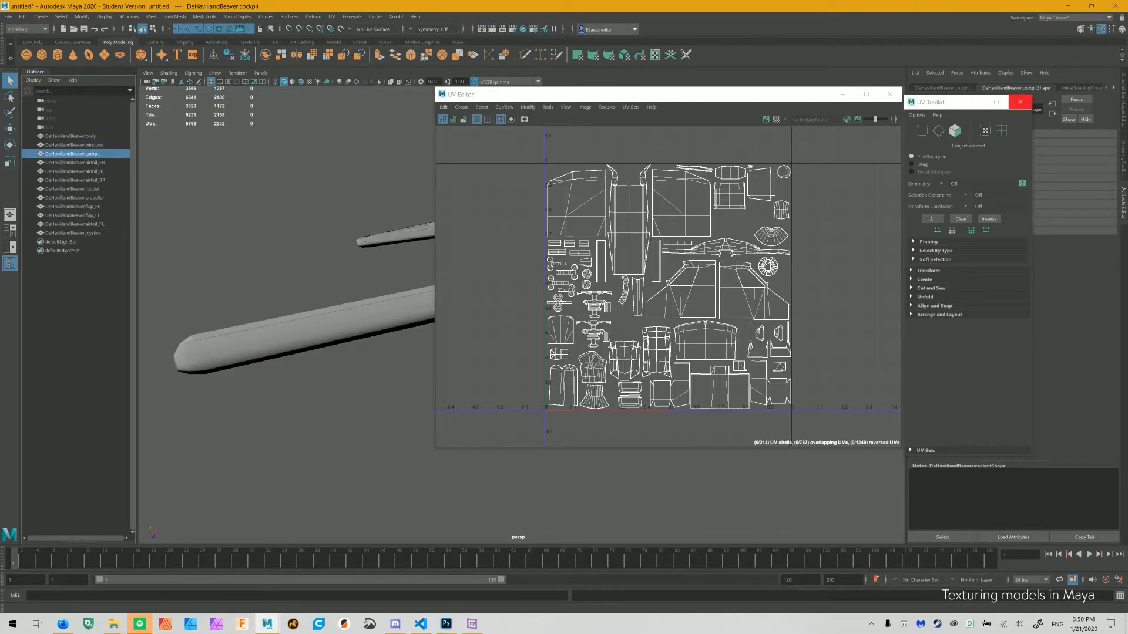
pyautogui.click(1020, 103)
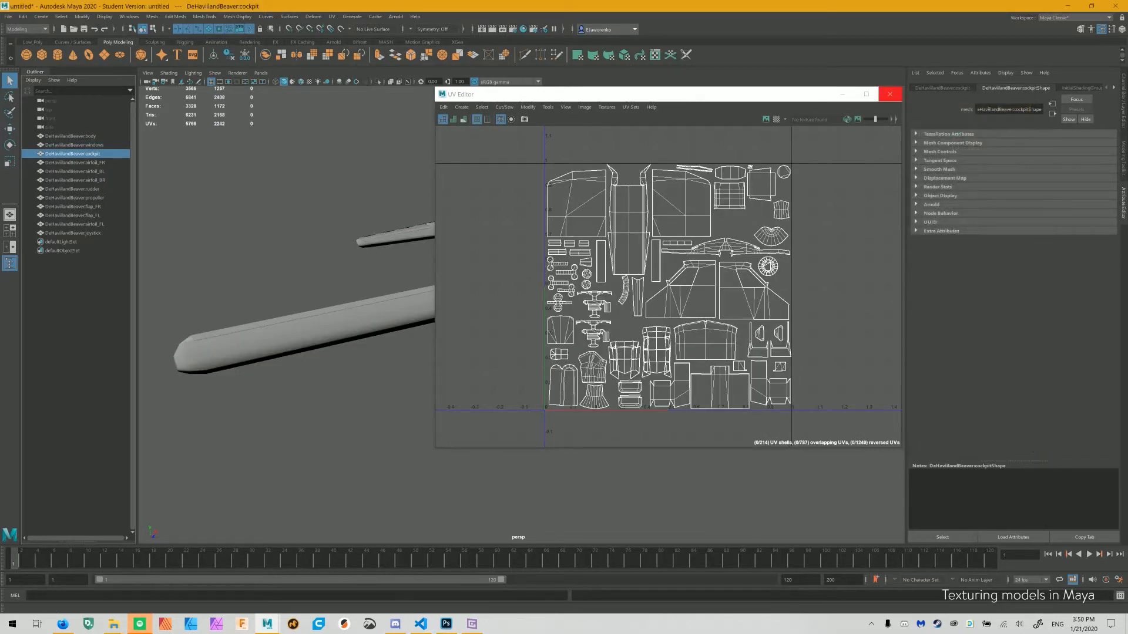
pyautogui.click(890, 94)
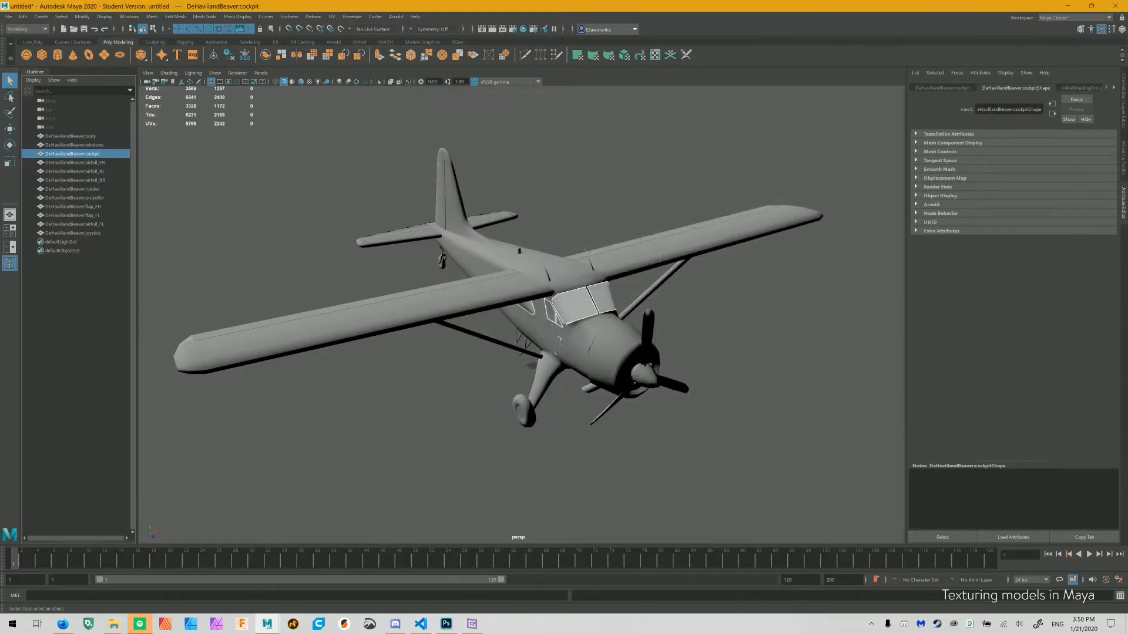
# Assign a new Arnold aiStandardSurface material to the aircraft's windows mesh
pyautogui.click(605, 344)
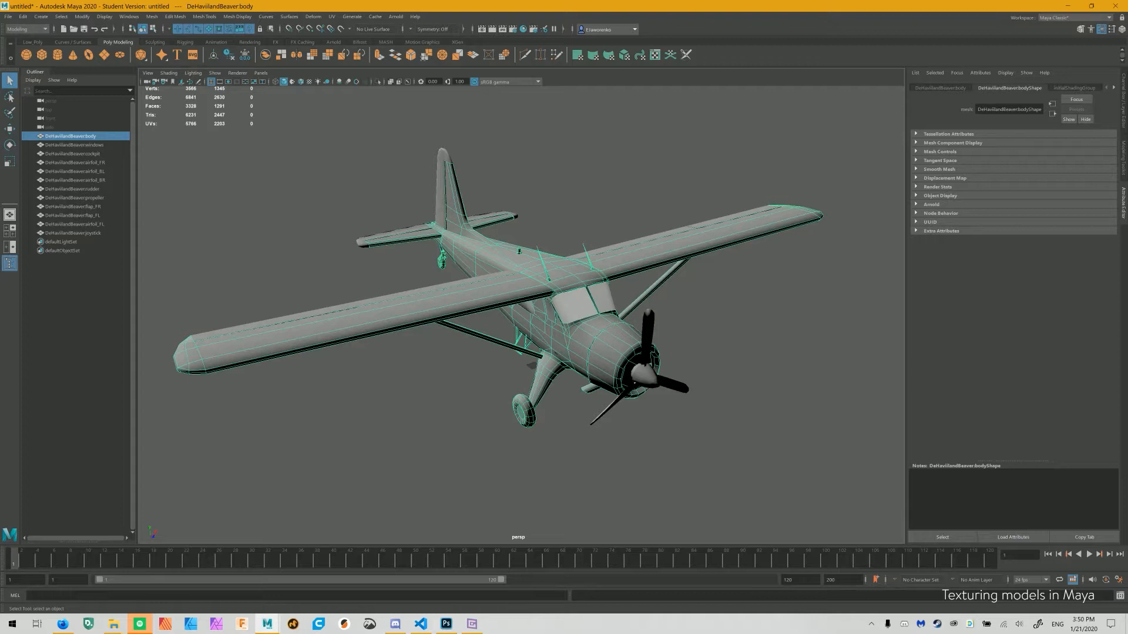
pyautogui.moveTo(605, 344)
pyautogui.keyDown('alt'); pyautogui.mouseDown()
pyautogui.moveTo(570, 336)
pyautogui.moveTo(602, 335)
pyautogui.mouseUp(); pyautogui.keyUp('alt')
pyautogui.click(74, 145)
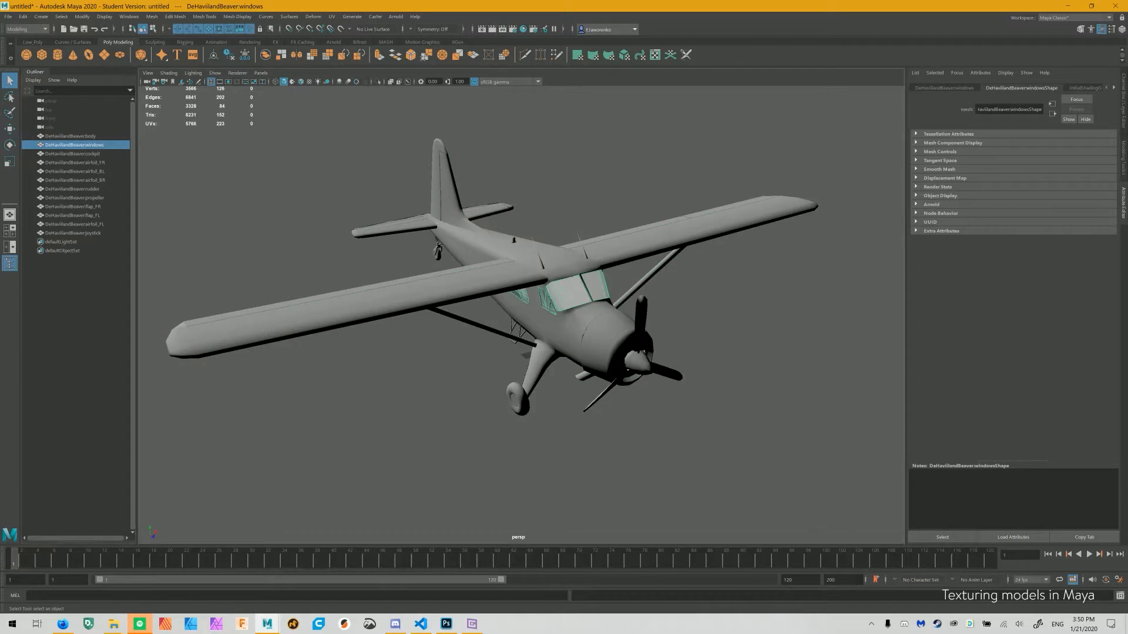
pyautogui.moveTo(587, 296)
pyautogui.mouseDown(button='right')
pyautogui.moveTo(588, 320)
pyautogui.moveTo(584, 298)
pyautogui.mouseUp(button='right')
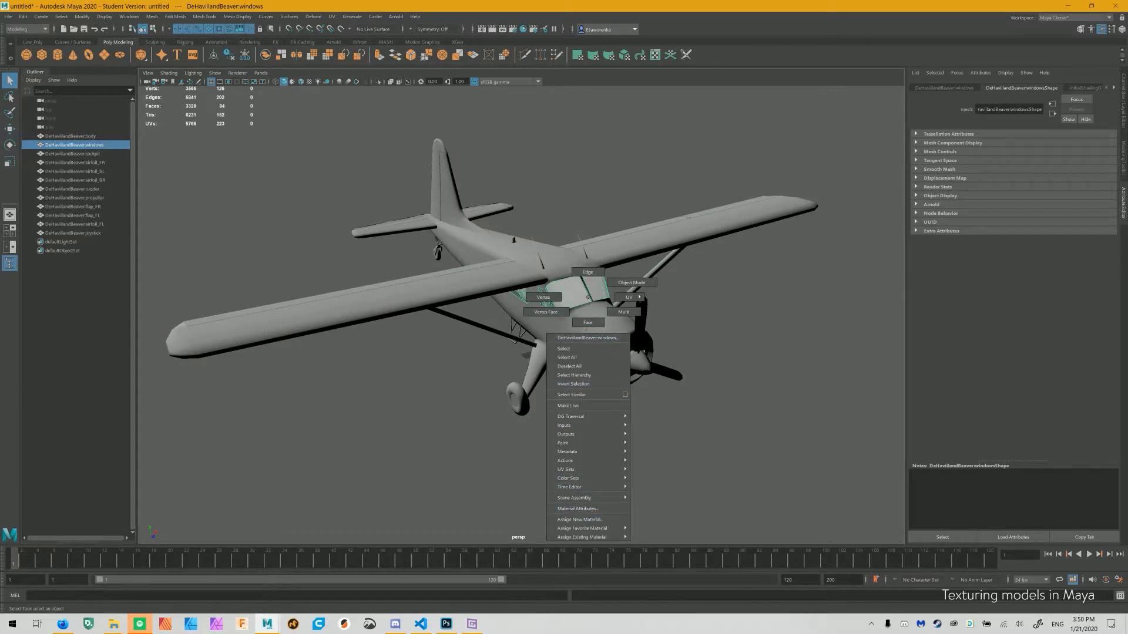
pyautogui.moveTo(588, 297); pyautogui.dragTo(580, 519, button='right')
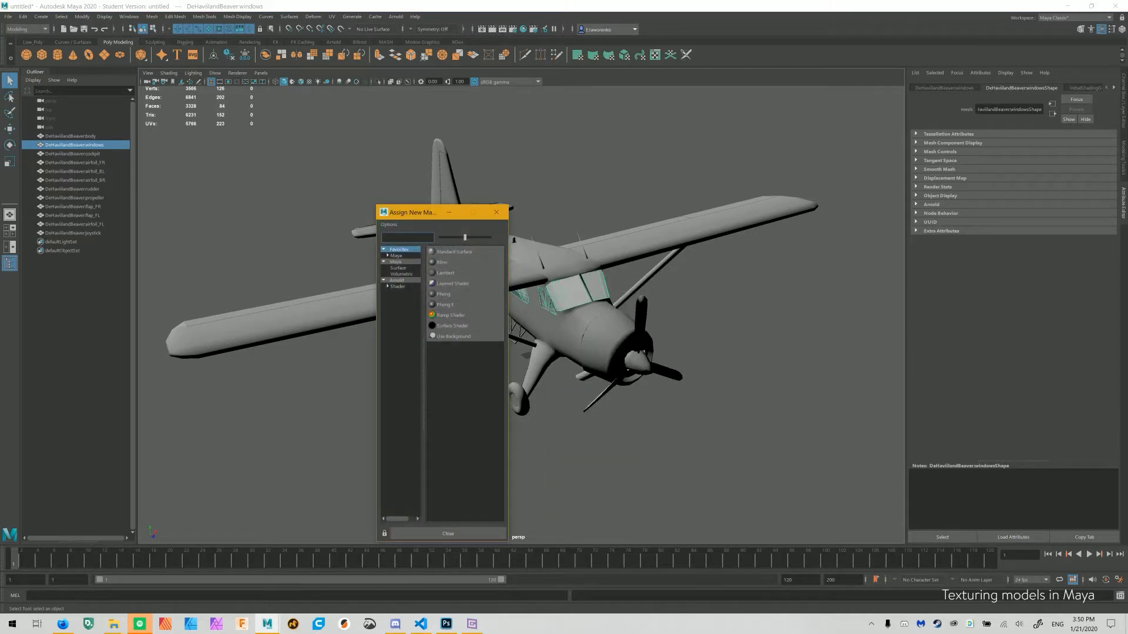
pyautogui.click(397, 281)
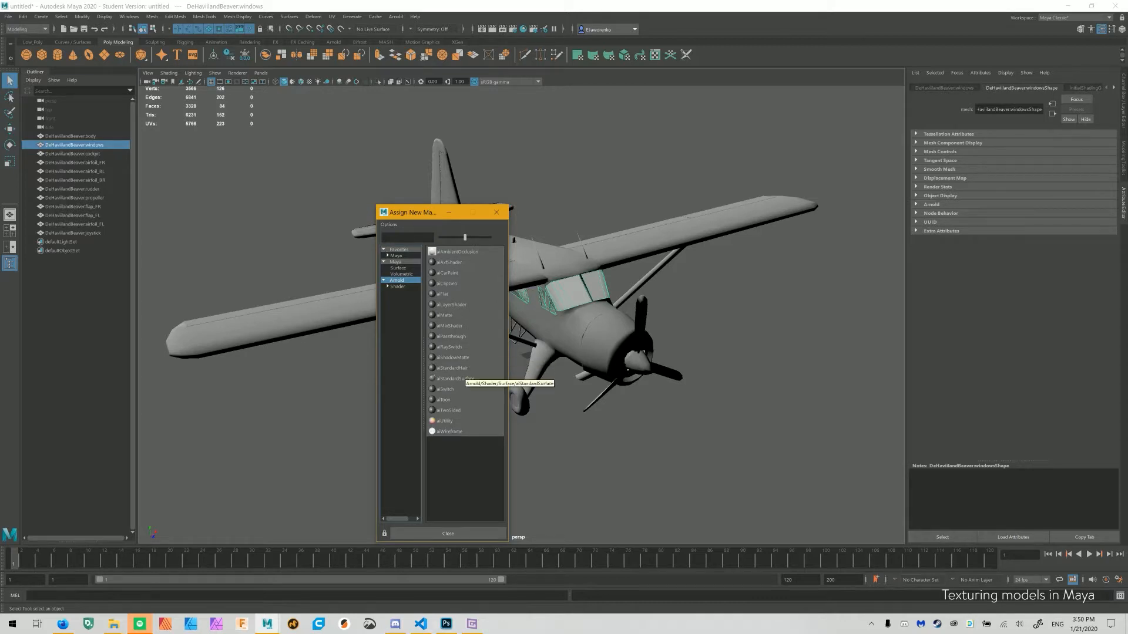
pyautogui.click(455, 379)
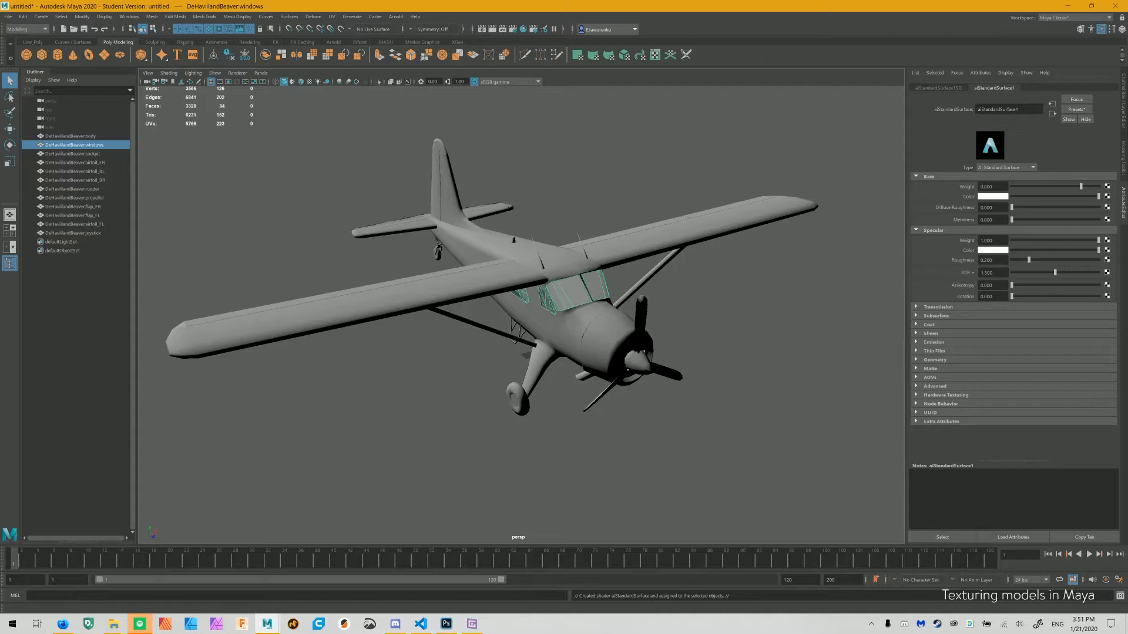
# Examine the Base, Transmission, Subsurface and Coat attributes of the windows' material
pyautogui.moveTo(1081, 186); pyautogui.dragTo(1082, 186)
pyautogui.click(938, 307)
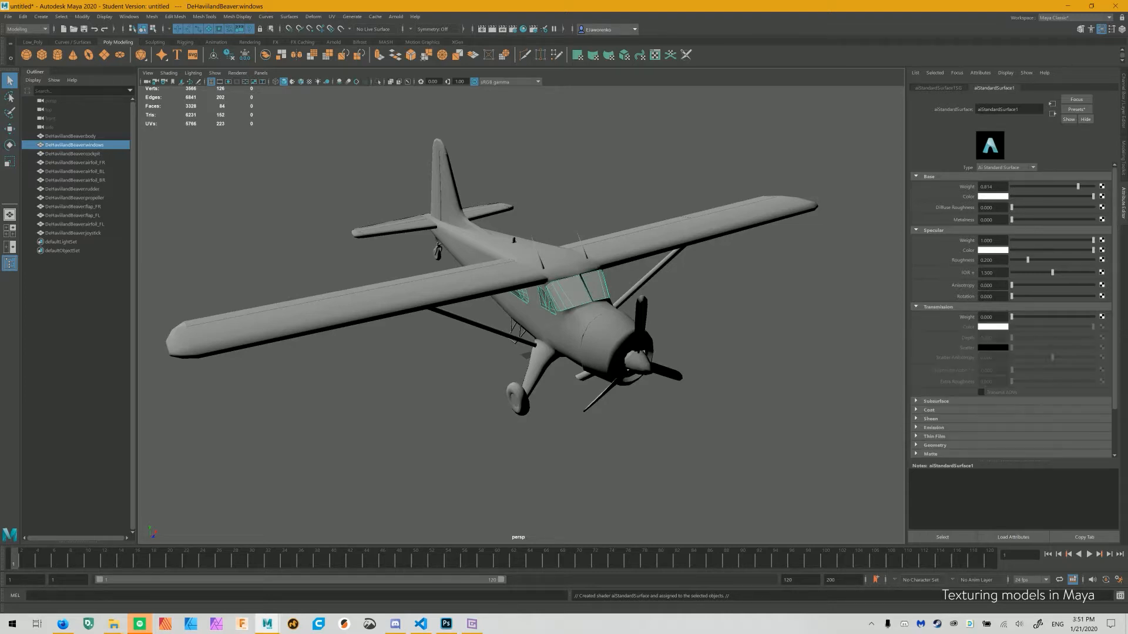
pyautogui.click(938, 307)
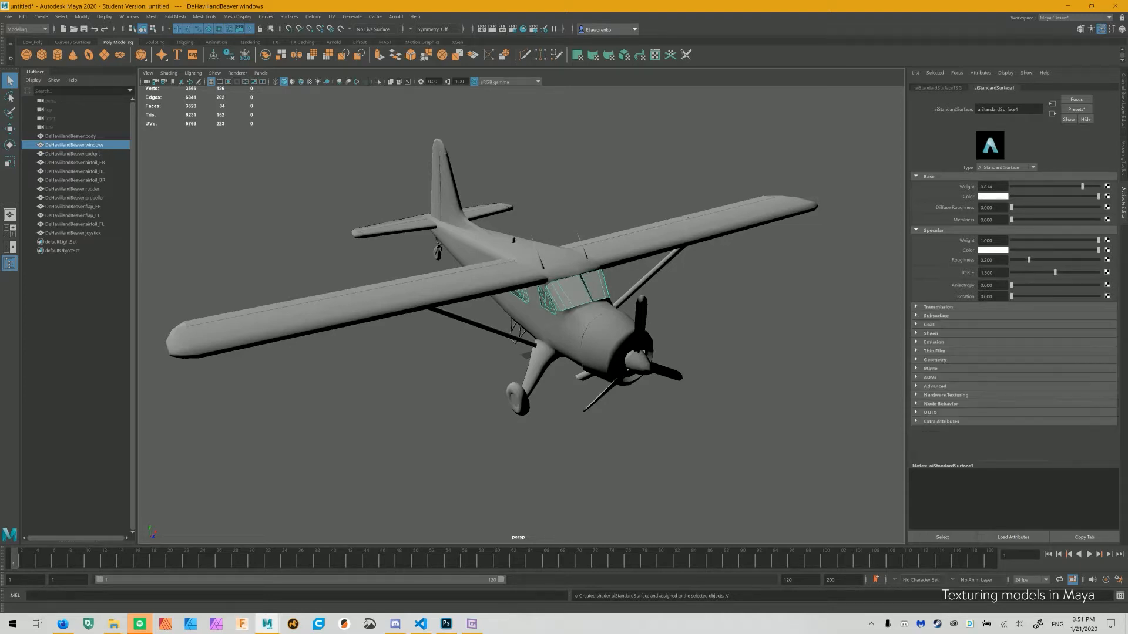
pyautogui.click(935, 316)
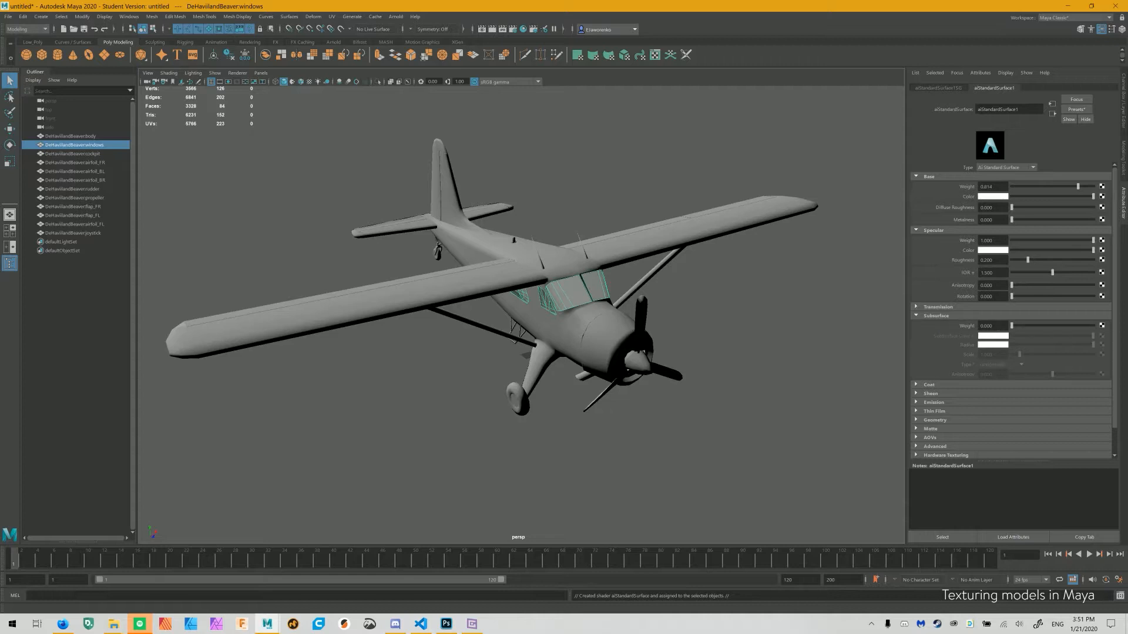
pyautogui.click(935, 316)
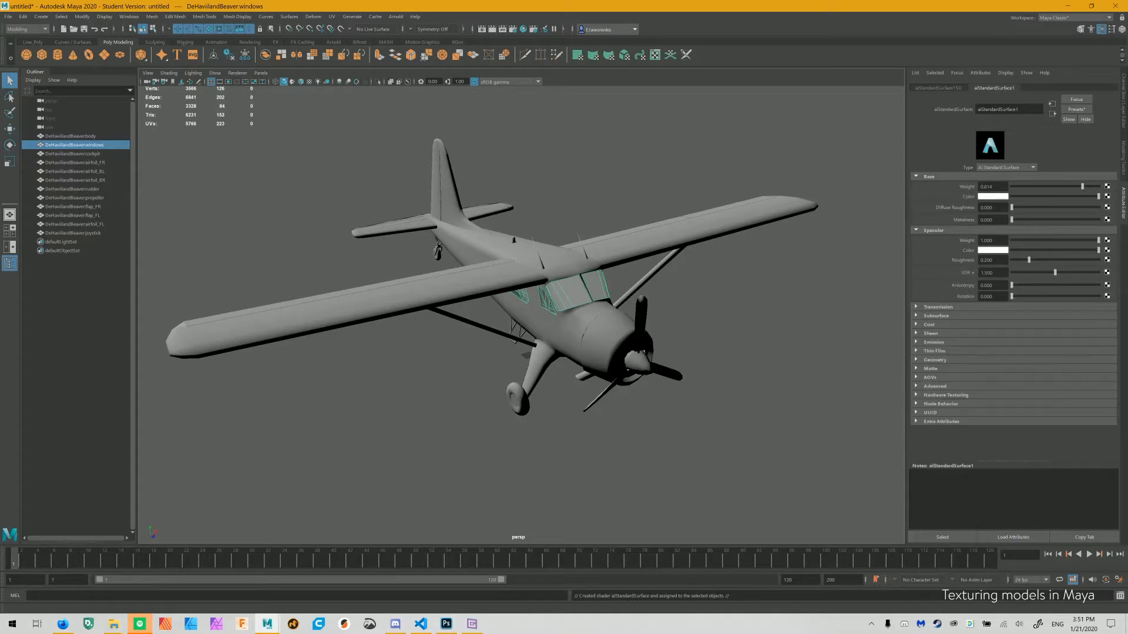
pyautogui.click(929, 325)
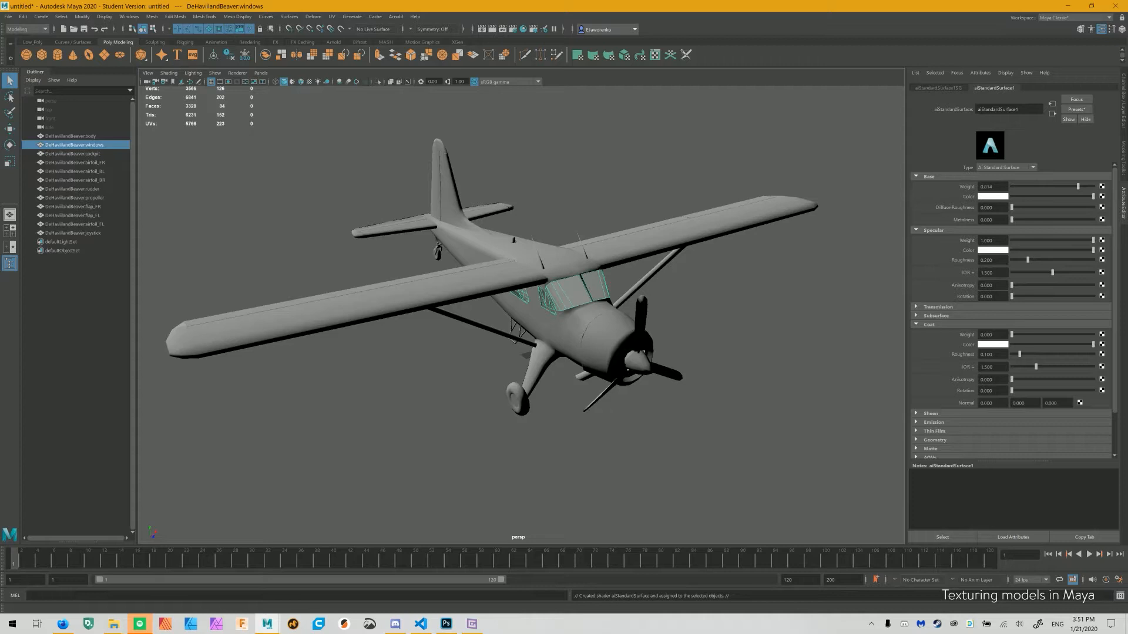
pyautogui.click(928, 325)
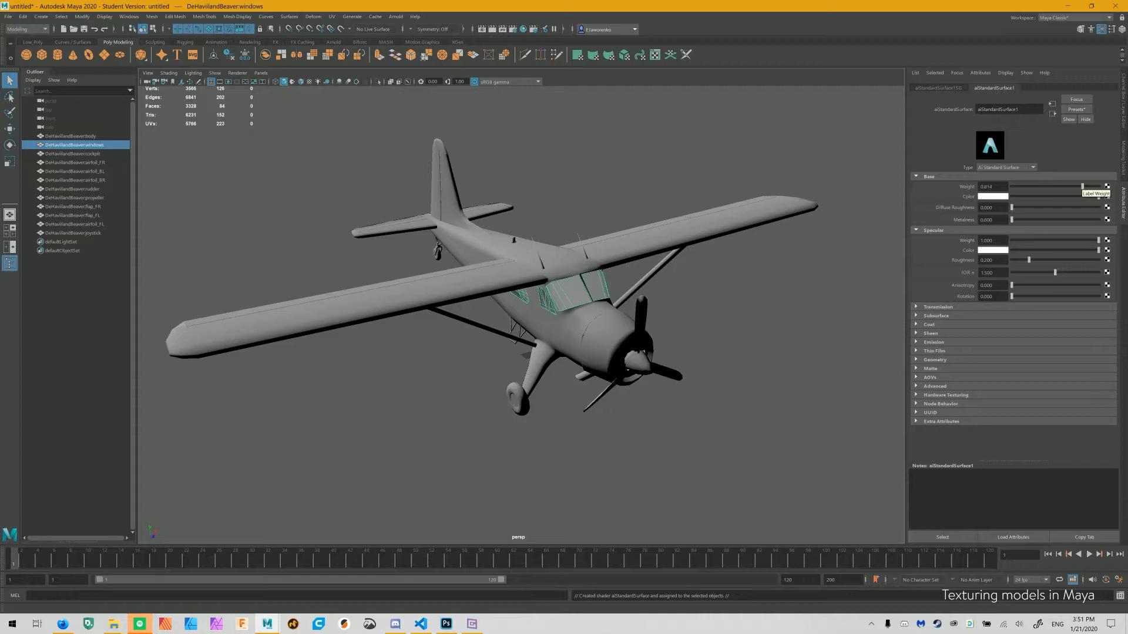
# Set the windows material's base weight to 0 and its transmission weight to 0.9
pyautogui.moveTo(1082, 186); pyautogui.dragTo(1011, 186)
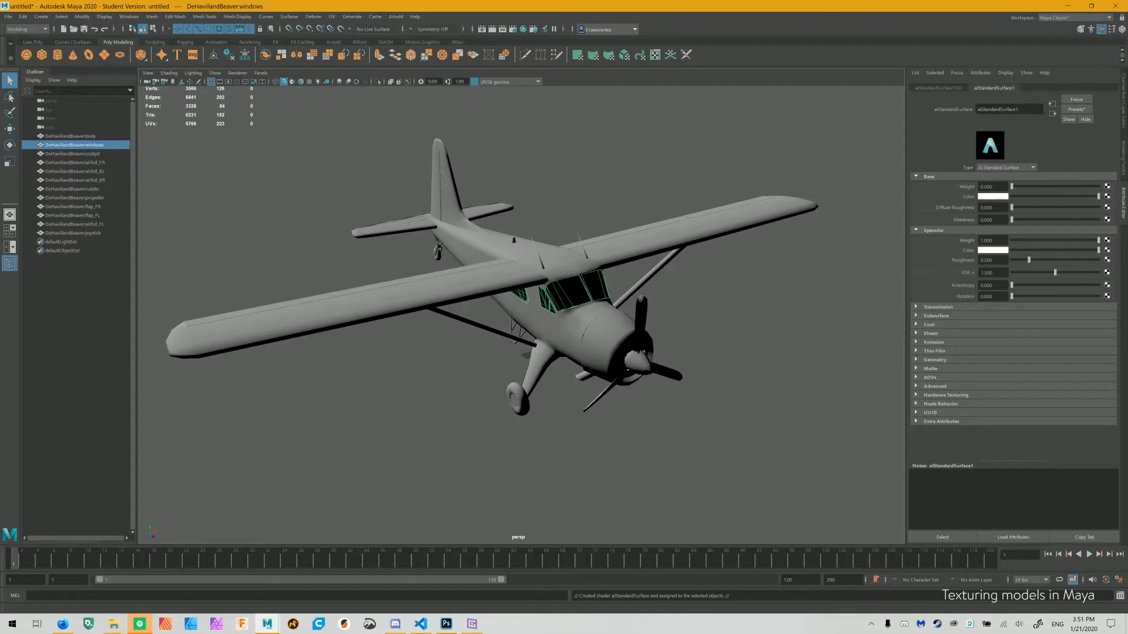
pyautogui.click(938, 307)
pyautogui.moveTo(1011, 317); pyautogui.dragTo(1084, 317)
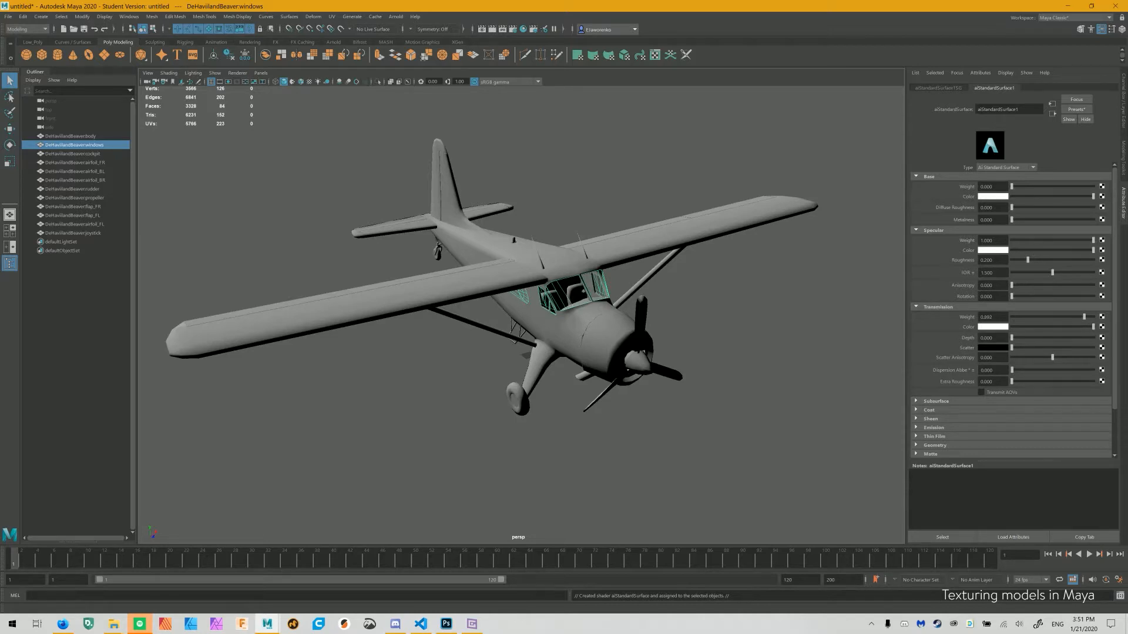
pyautogui.click(993, 317)
pyautogui.write('0.9')
pyautogui.press('Return')
# Inspect the cockpit windows and interior up close from several angles with nothing selected
pyautogui.scroll(10, 521, 315)
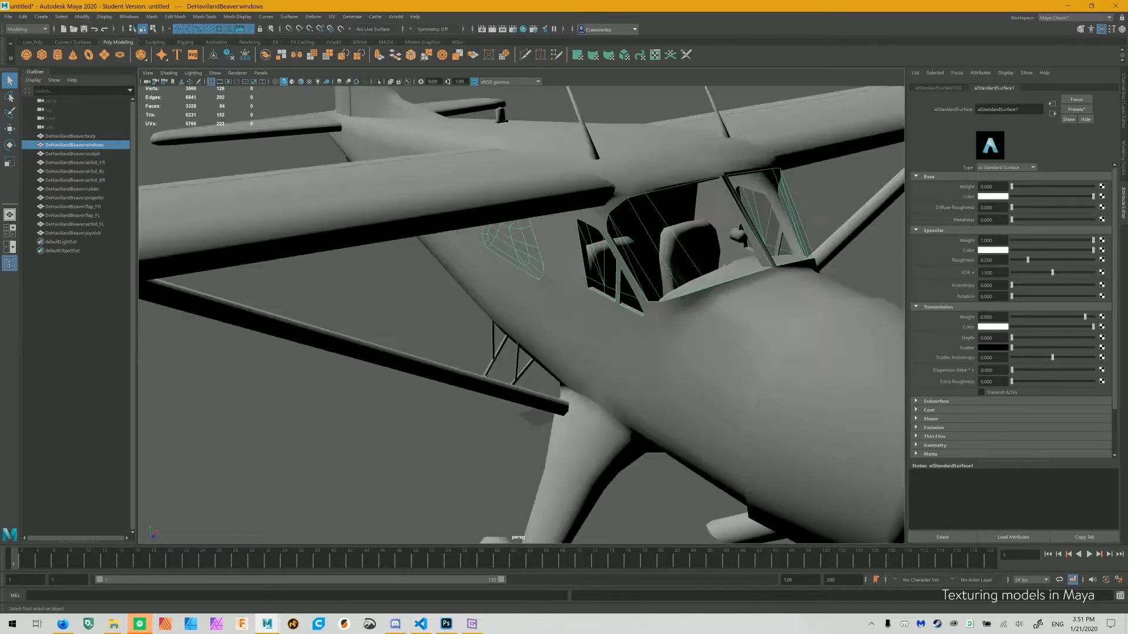
pyautogui.keyDown('alt'); pyautogui.moveTo(646, 259); pyautogui.dragTo(340, 413, button='middle'); pyautogui.keyUp('alt')
pyautogui.scroll(3, 522, 315)
pyautogui.keyDown('alt'); pyautogui.moveTo(522, 315); pyautogui.dragTo(564, 364); pyautogui.keyUp('alt')
pyautogui.click(722, 318)
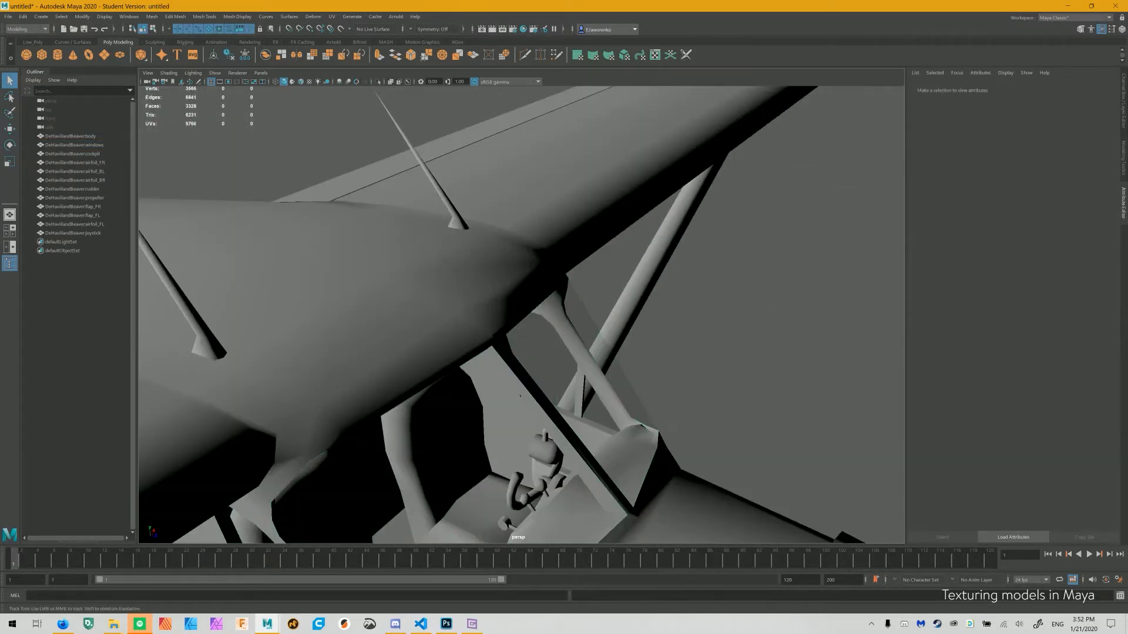
pyautogui.keyDown('alt'); pyautogui.moveTo(722, 317); pyautogui.dragTo(696, 235); pyautogui.keyUp('alt')
pyautogui.scroll(-8, 652, 329)
pyautogui.moveTo(693, 226)
pyautogui.mouseDown()
pyautogui.moveTo(714, 252)
pyautogui.moveTo(728, 220)
pyautogui.moveTo(706, 235)
pyautogui.mouseUp()
# Assign a new Arnold aiStandardSurface material to the aircraft's body mesh
pyautogui.click(725, 220)
pyautogui.keyDown('alt'); pyautogui.moveTo(659, 207); pyautogui.dragTo(643, 234); pyautogui.keyUp('alt')
pyautogui.moveTo(688, 142); pyautogui.dragTo(711, 144)
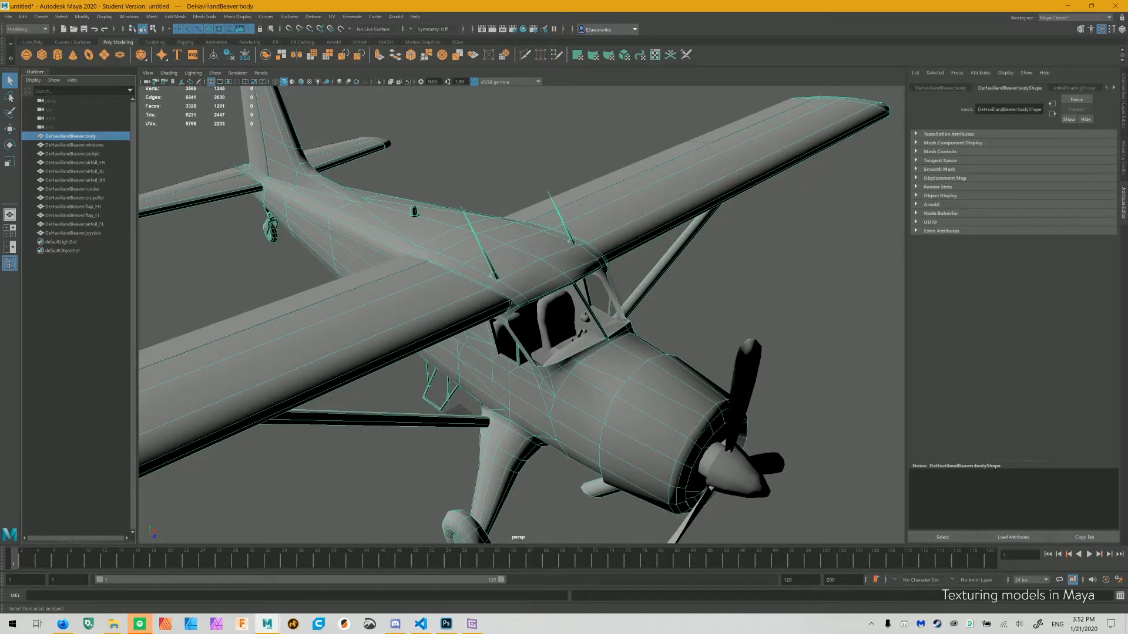
pyautogui.rightClick(649, 290)
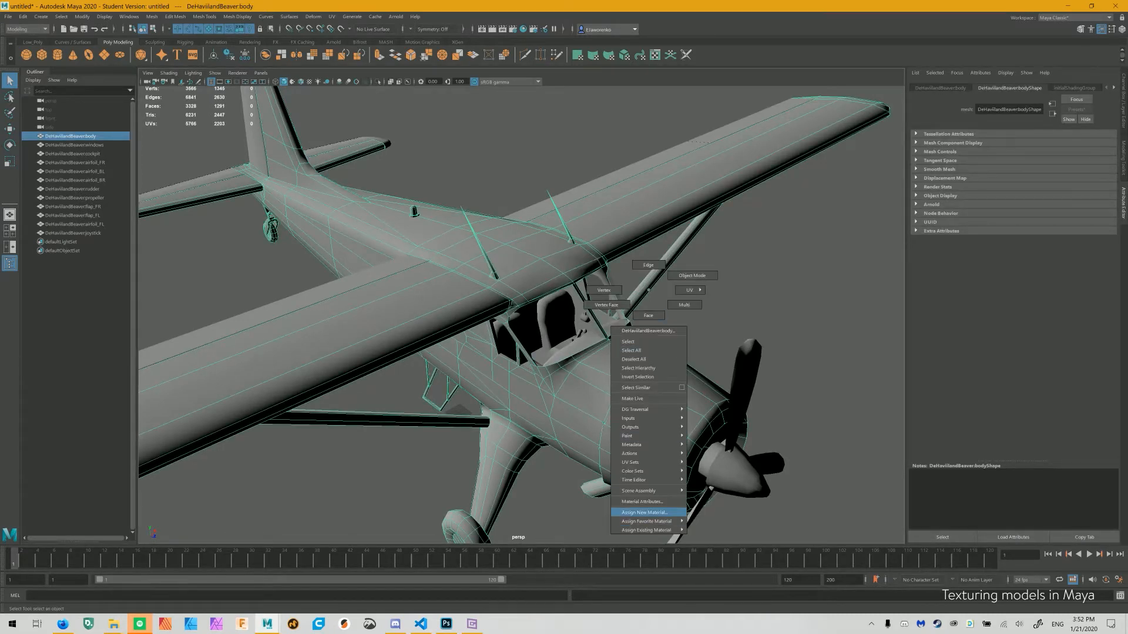
pyautogui.click(645, 513)
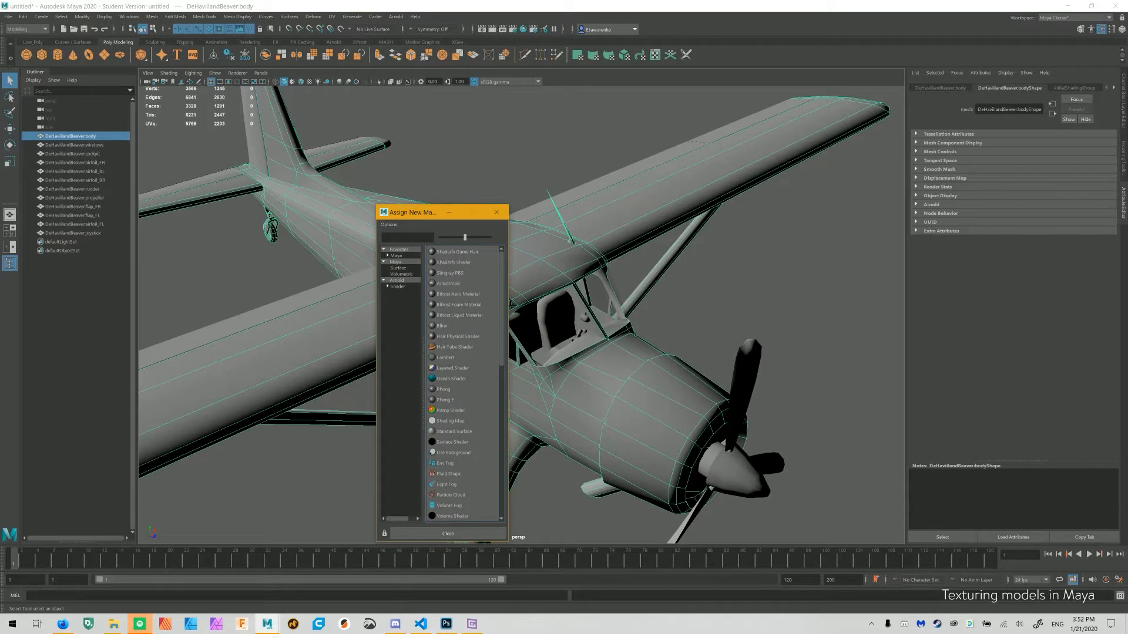
pyautogui.scroll(-2, 464, 382)
pyautogui.click(397, 280)
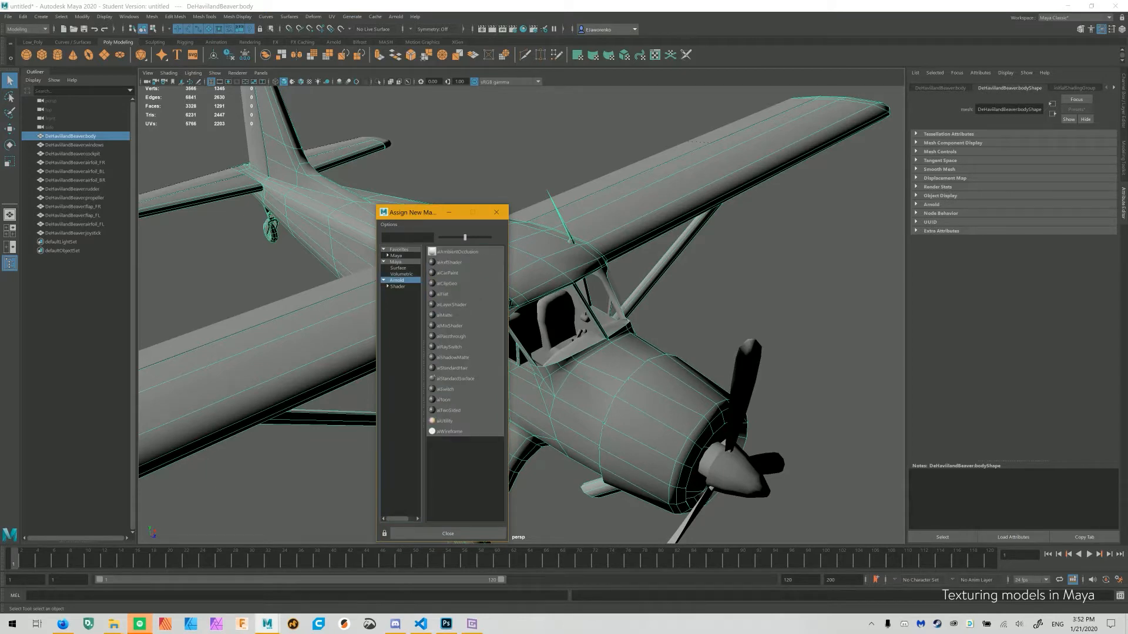
pyautogui.click(433, 378)
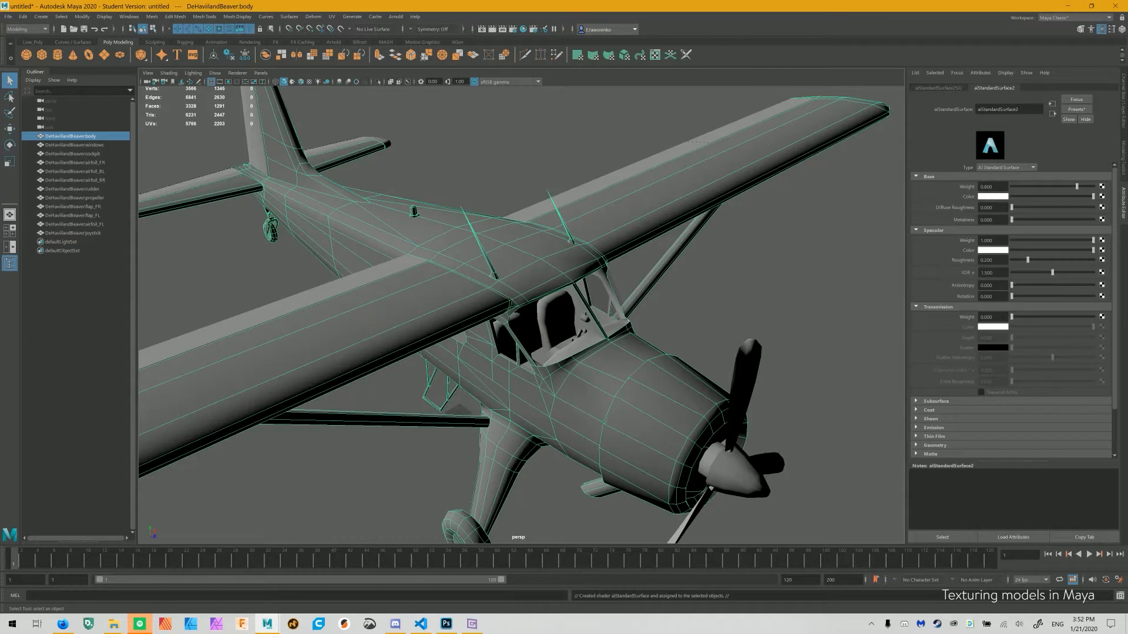
# Rename the windows mesh's material as window_mtl
pyautogui.click(74, 144)
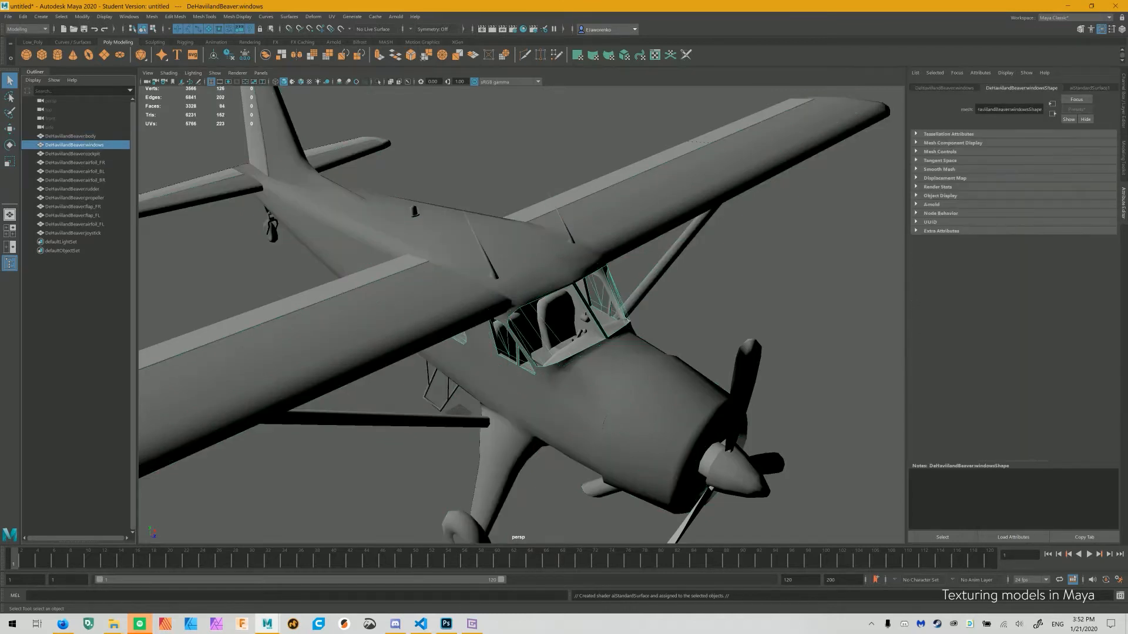
pyautogui.click(1089, 88)
pyautogui.click(1024, 109)
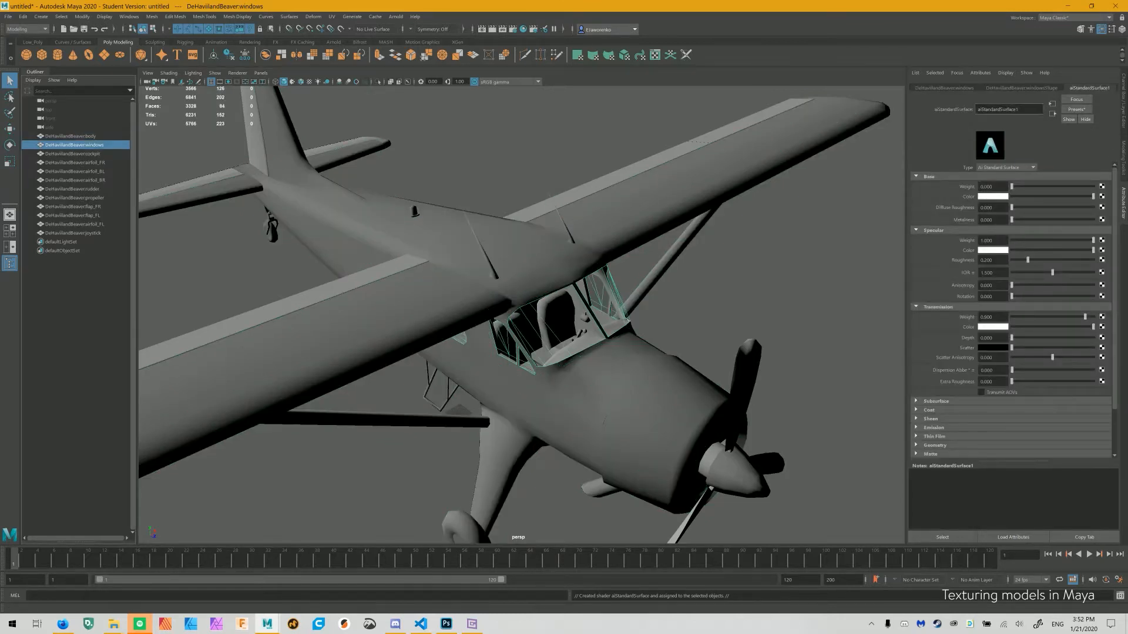
pyautogui.hotkey('ctrl', 'a')
pyautogui.write('wind')
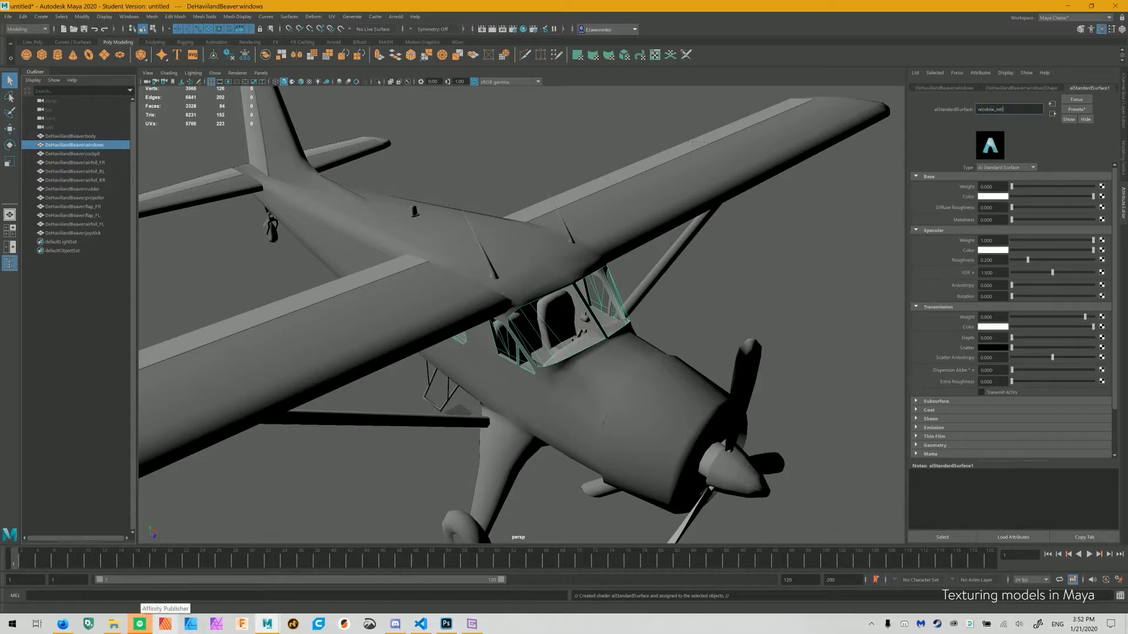
pyautogui.press('Return')
# Rename the body mesh's material as body_mtl and clear the selection
pyautogui.click(69, 136)
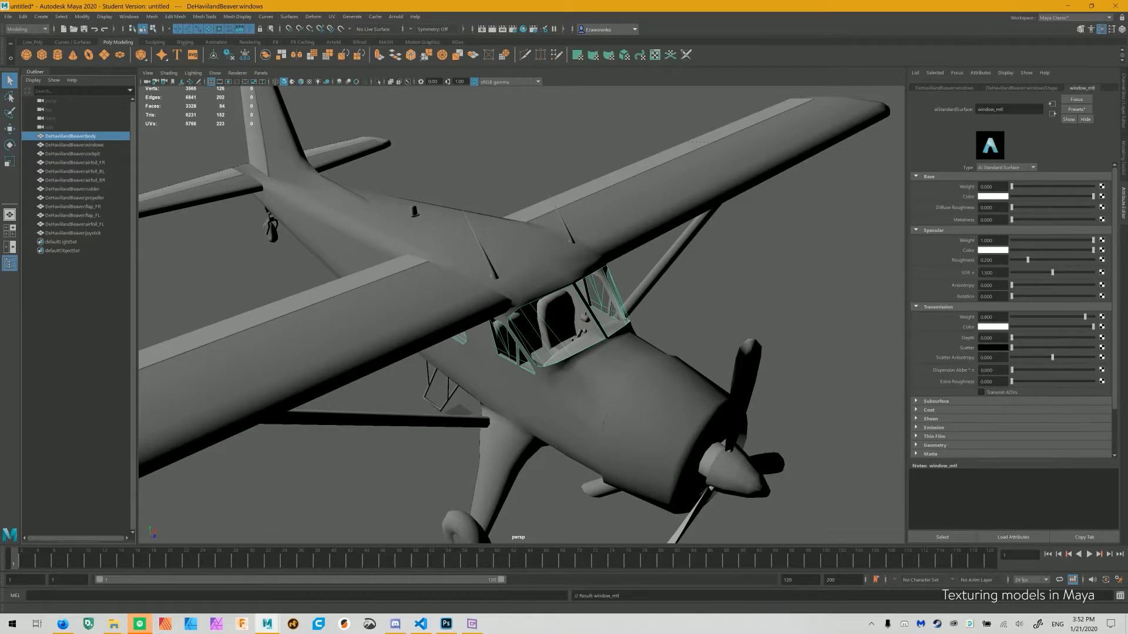
pyautogui.doubleClick(998, 110)
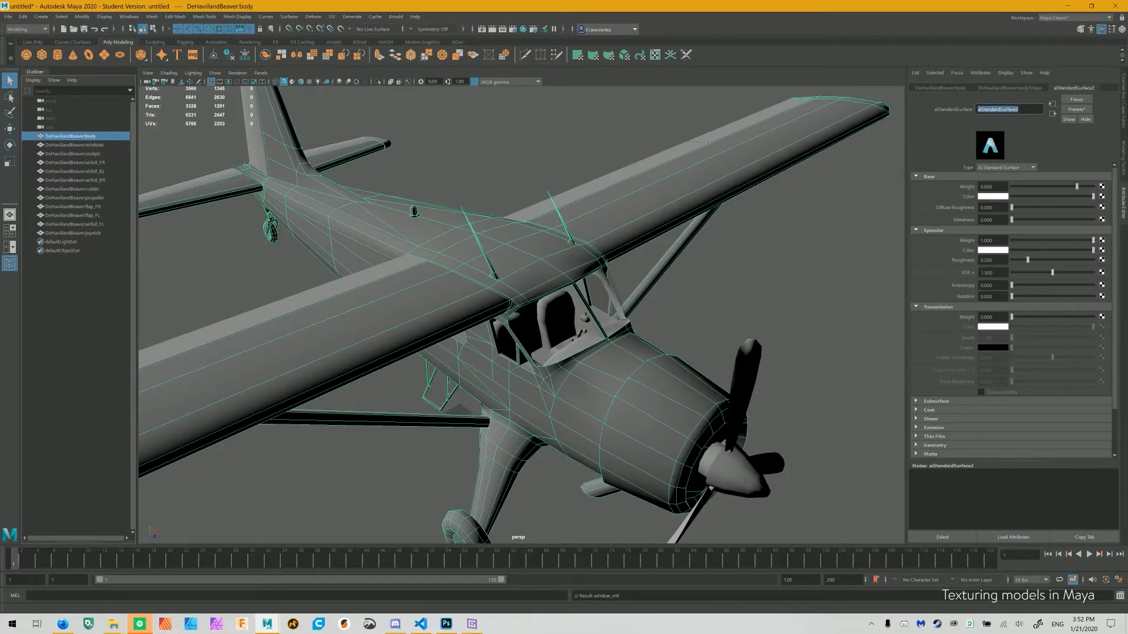
pyautogui.write('body_mtl')
pyautogui.press('Return')
pyautogui.keyDown('alt'); pyautogui.moveTo(529, 353); pyautogui.dragTo(542, 308); pyautogui.keyUp('alt')
pyautogui.scroll(-5, 517, 329)
pyautogui.click(635, 434)
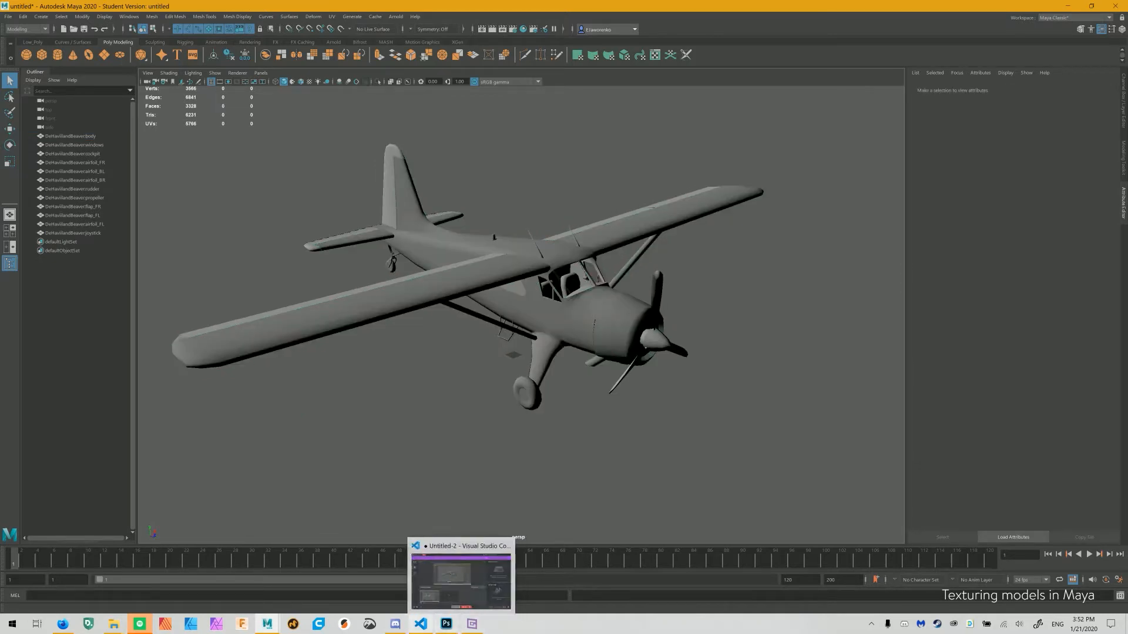
# Switch to the browser and review the Arnold Standard Surface documentation, including its component diagram, material types and attribute groups
pyautogui.moveTo(267, 624)
pyautogui.click(63, 624)
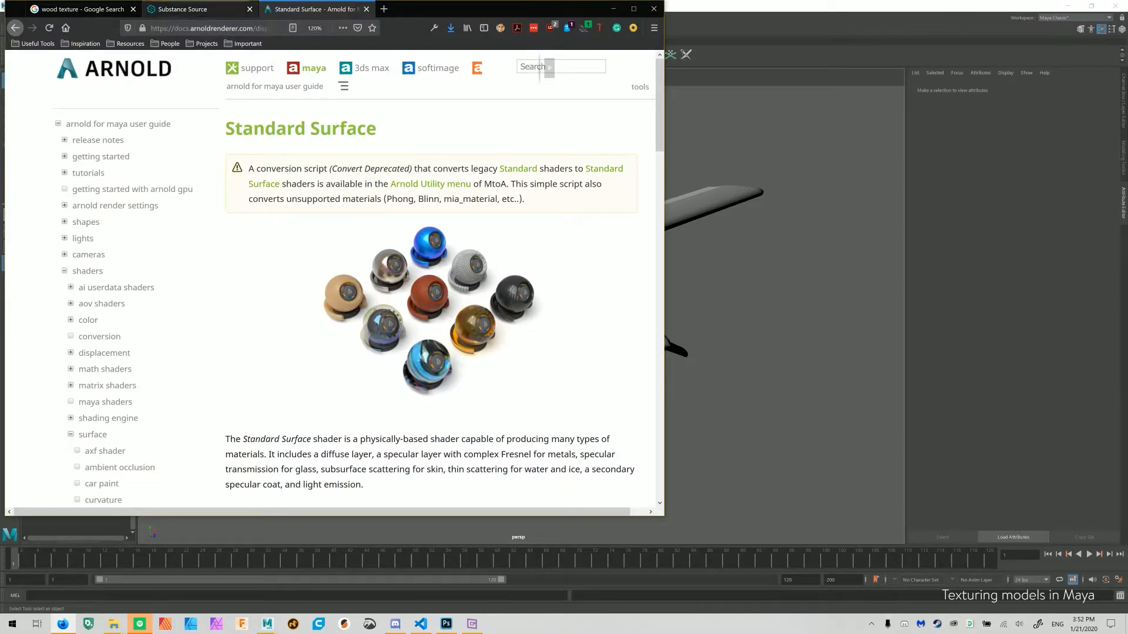
pyautogui.scroll(-10, 147, 258)
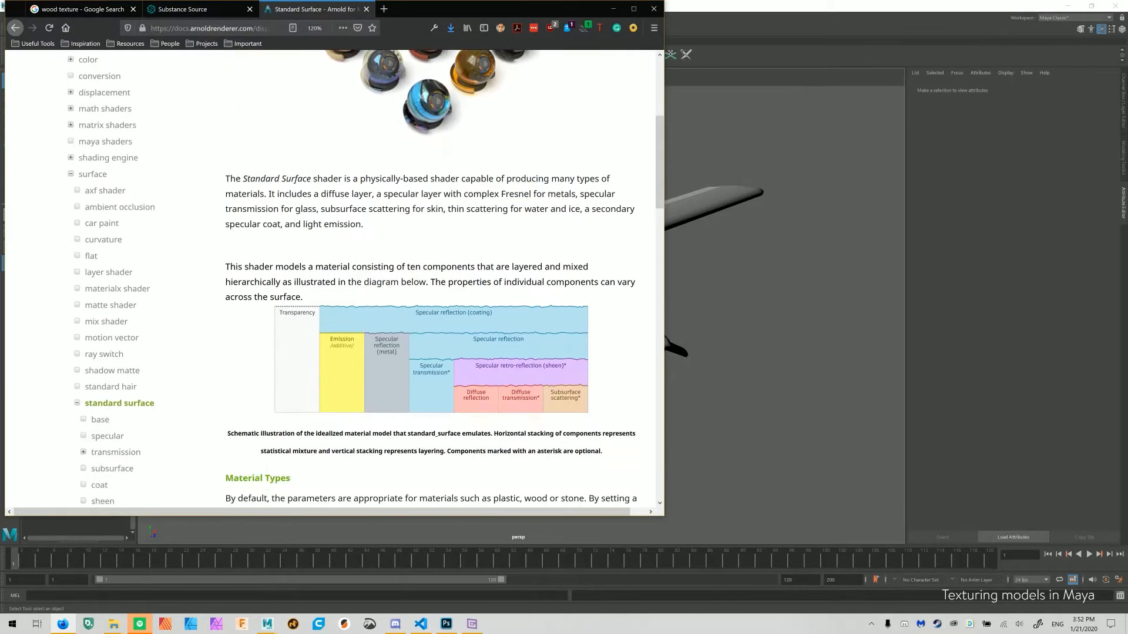
pyautogui.scroll(2, 147, 259)
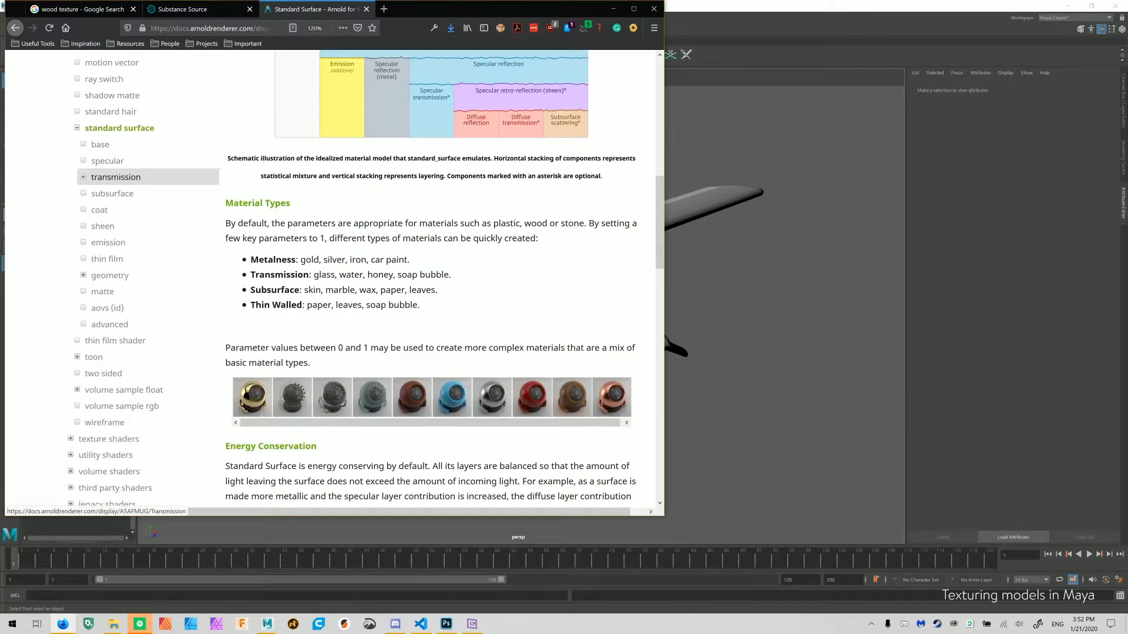
pyautogui.scroll(-9, 107, 145)
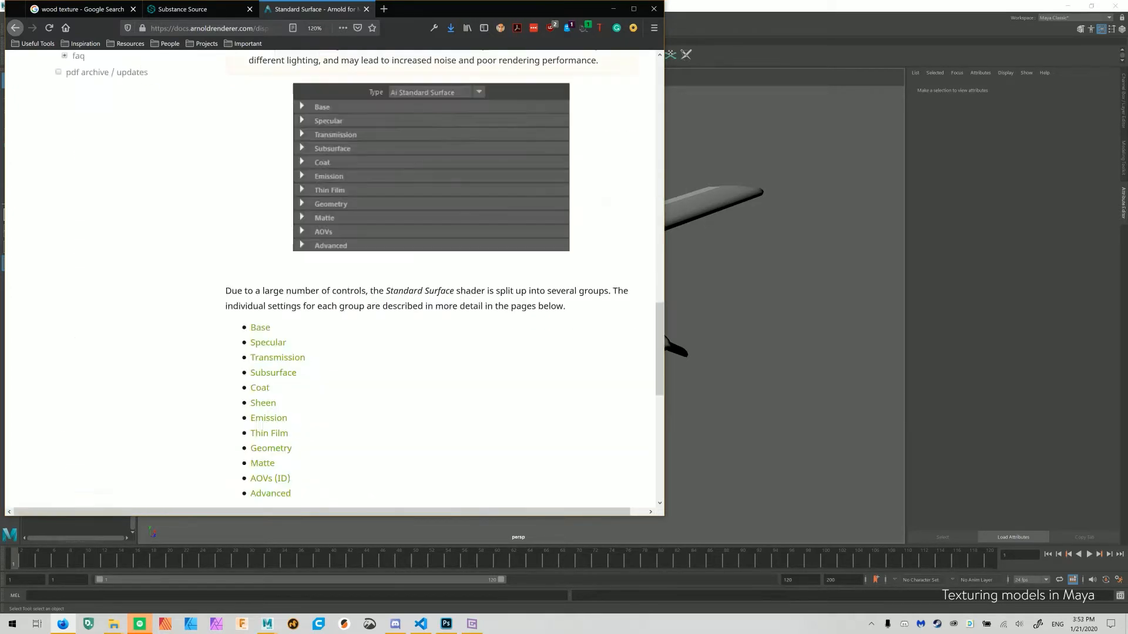
pyautogui.scroll(12, 107, 145)
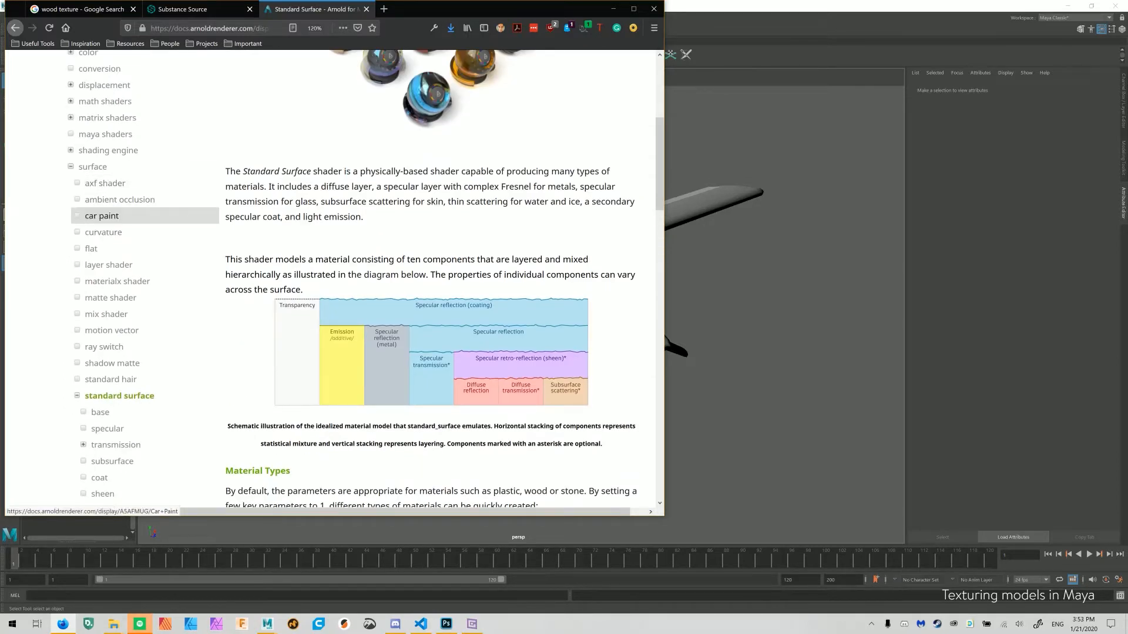
pyautogui.scroll(-4, 115, 170)
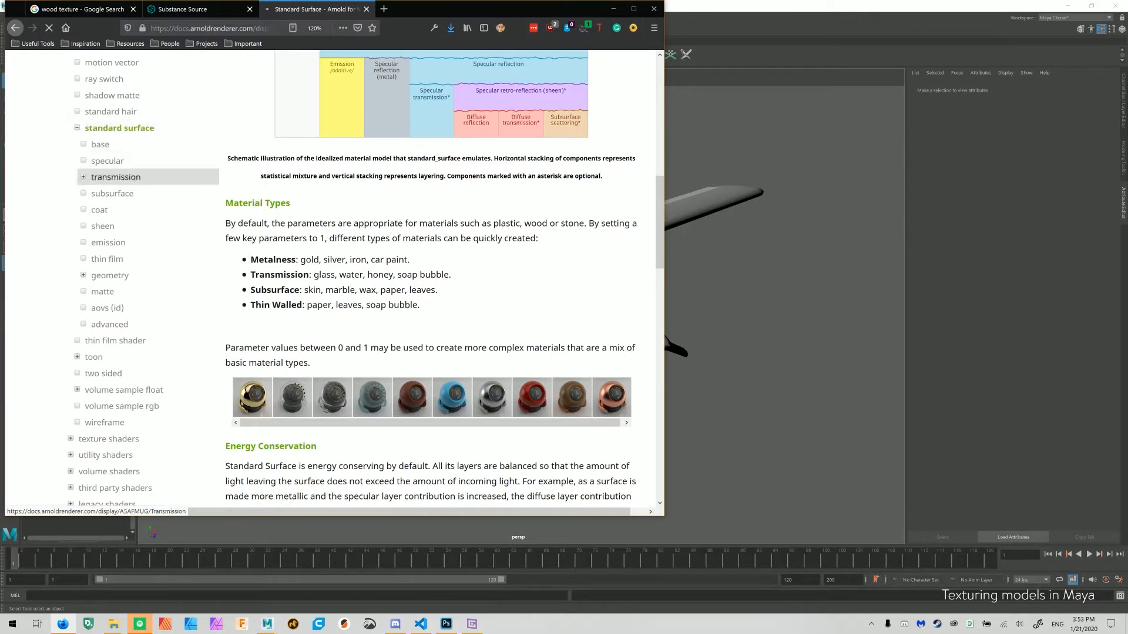
# Open the Base page of the Standard Surface guide and read its color, diffuse roughness, metalness and metal color sections
pyautogui.click(112, 193)
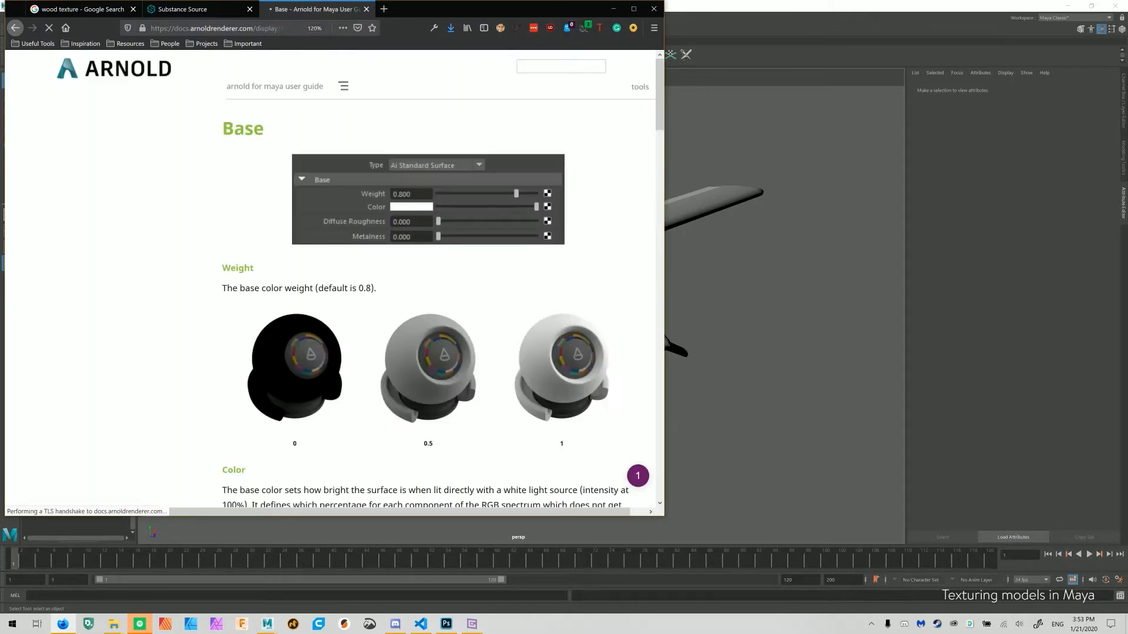
pyautogui.scroll(-3, 329, 282)
pyautogui.scroll(-10, 435, 281)
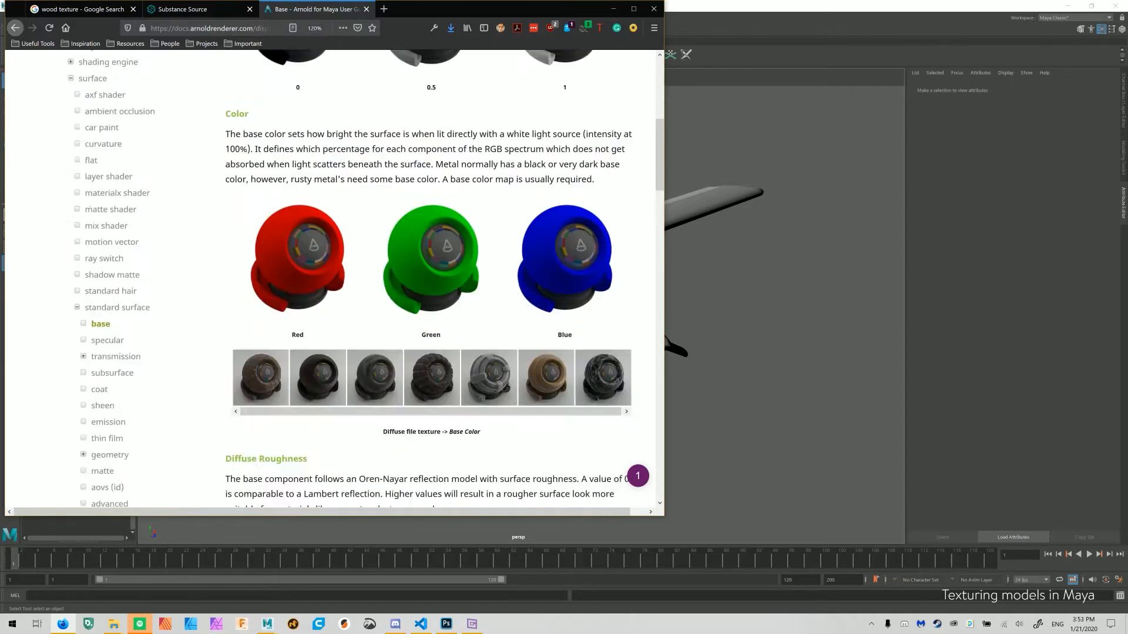
pyautogui.scroll(-5, 435, 282)
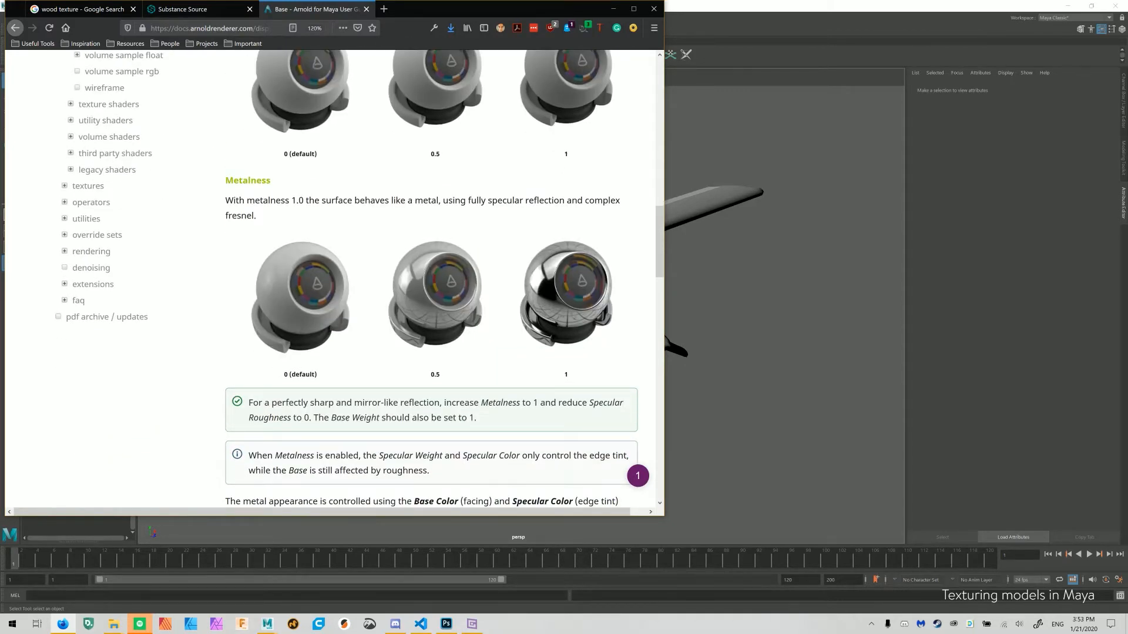
pyautogui.scroll(-3, 435, 282)
pyautogui.scroll(-5, 435, 282)
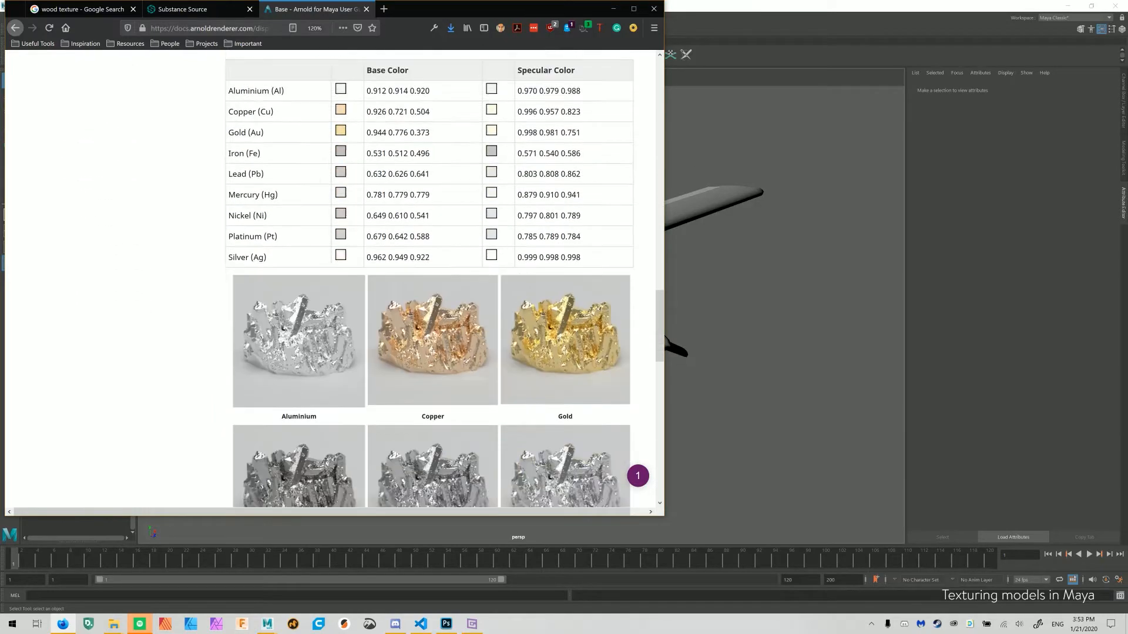
pyautogui.scroll(-15, 434, 282)
pyautogui.scroll(12, 435, 282)
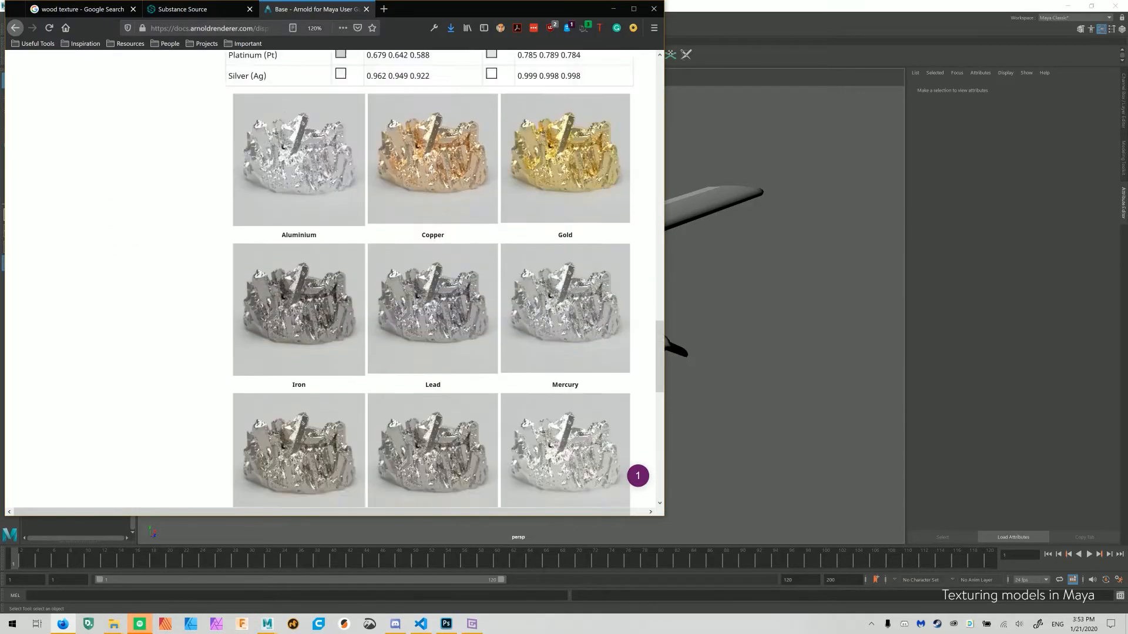
pyautogui.scroll(13, 435, 282)
pyautogui.click(82, 9)
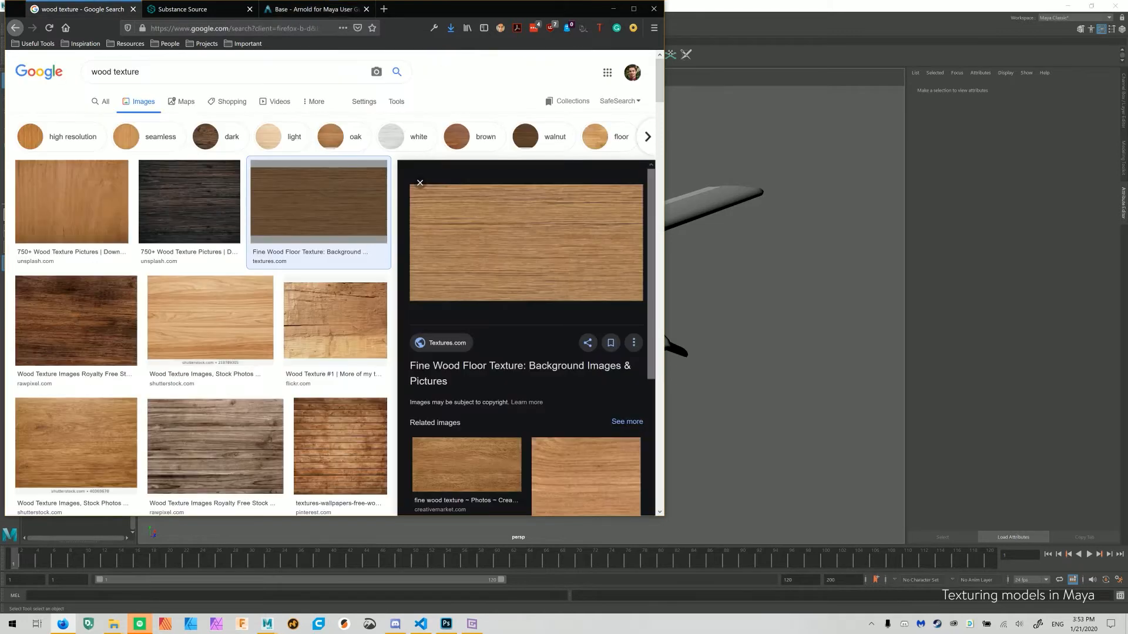
pyautogui.moveTo(159, 72); pyautogui.dragTo(87, 73)
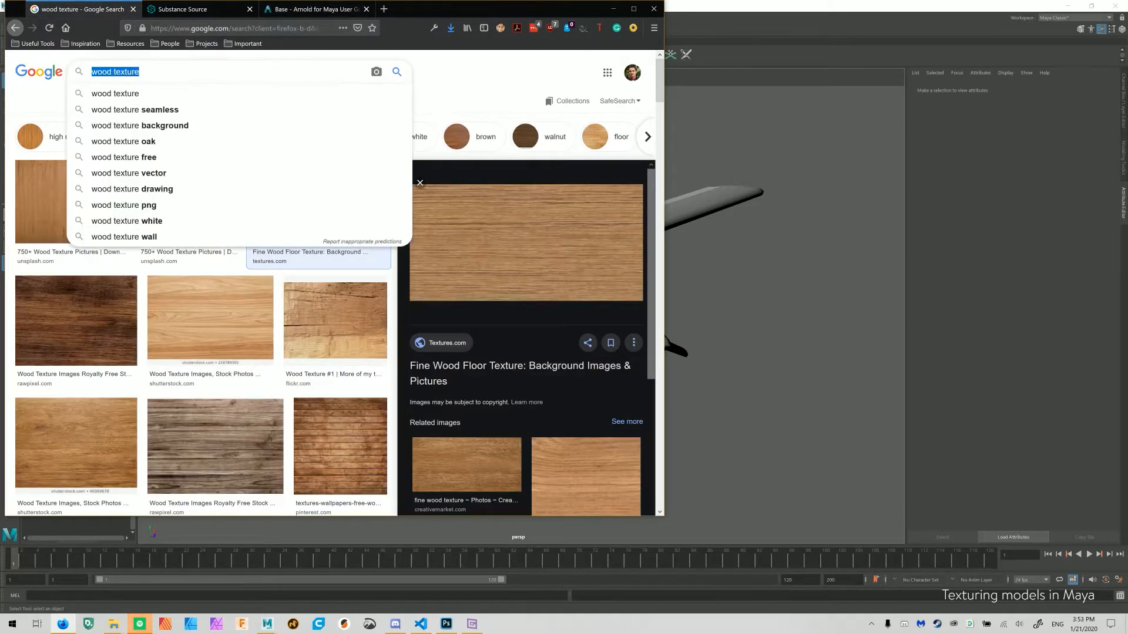
pyautogui.click(47, 101)
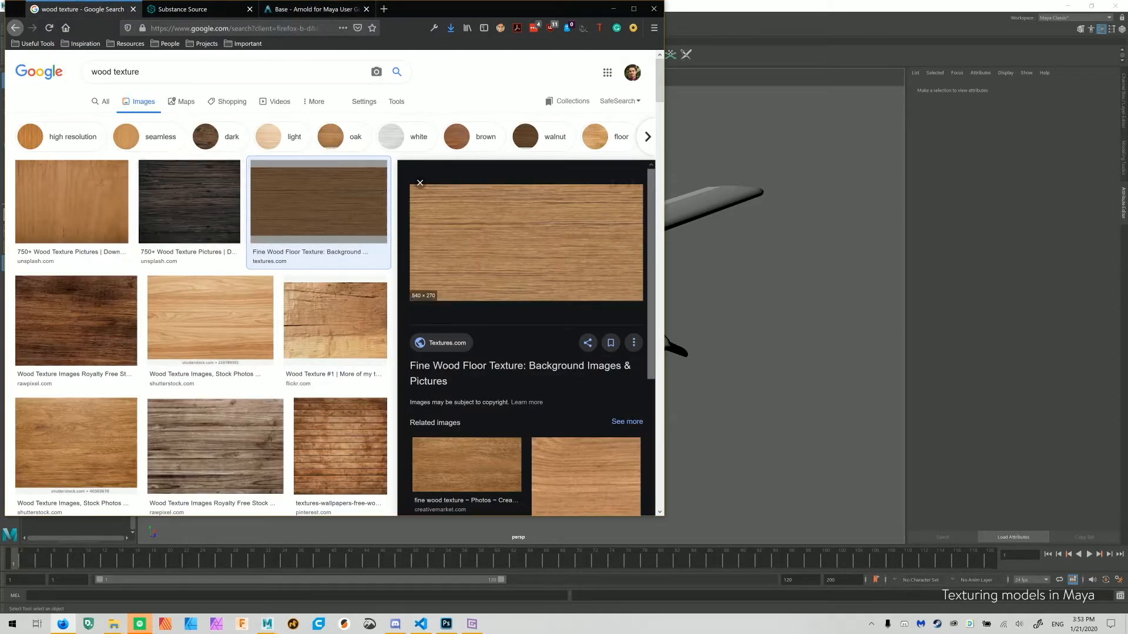
# Return to Maya and select the aircraft's body mesh to view its body_mtl attributes
pyautogui.click(734, 282)
pyautogui.moveTo(734, 282)
pyautogui.keyDown('alt'); pyautogui.mouseDown()
pyautogui.moveTo(734, 340)
pyautogui.moveTo(735, 294)
pyautogui.mouseUp(); pyautogui.keyUp('alt')
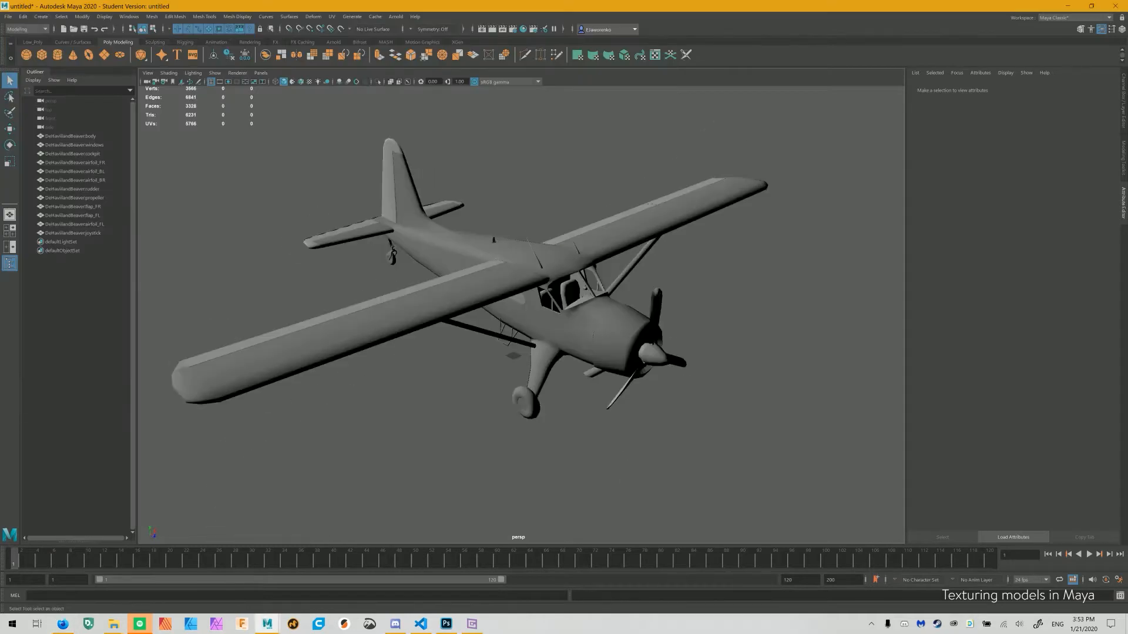
pyautogui.click(592, 335)
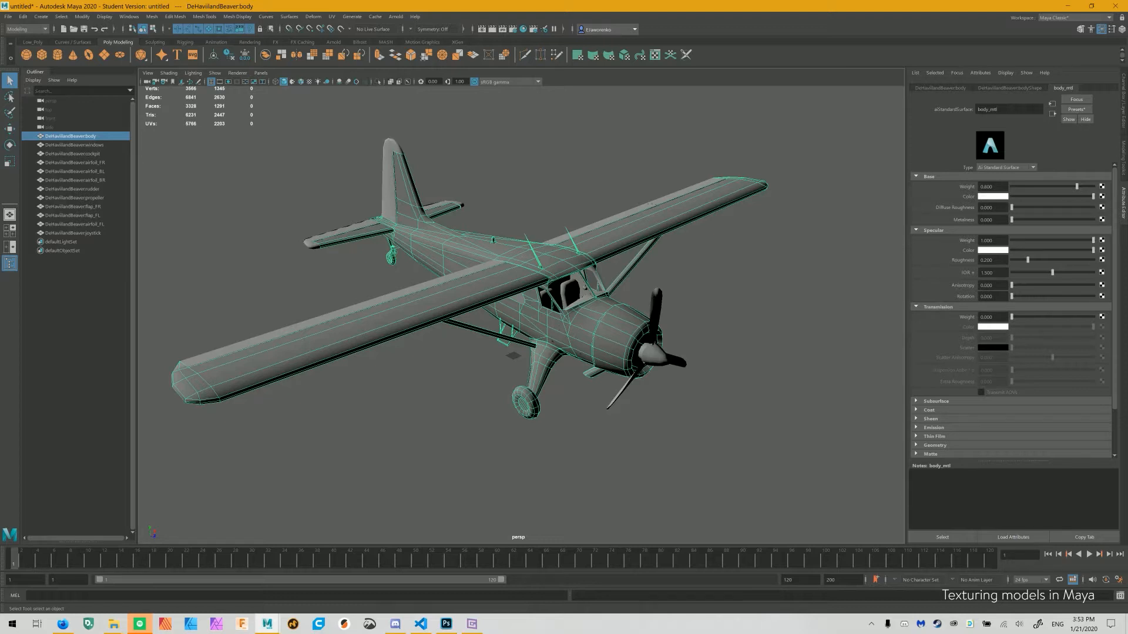
# Switch to the browser, search Google Images for "metal texture" and open the scratched metal texture from champlainautobody.com at full size
pyautogui.hotkey('alt', 'Tab')
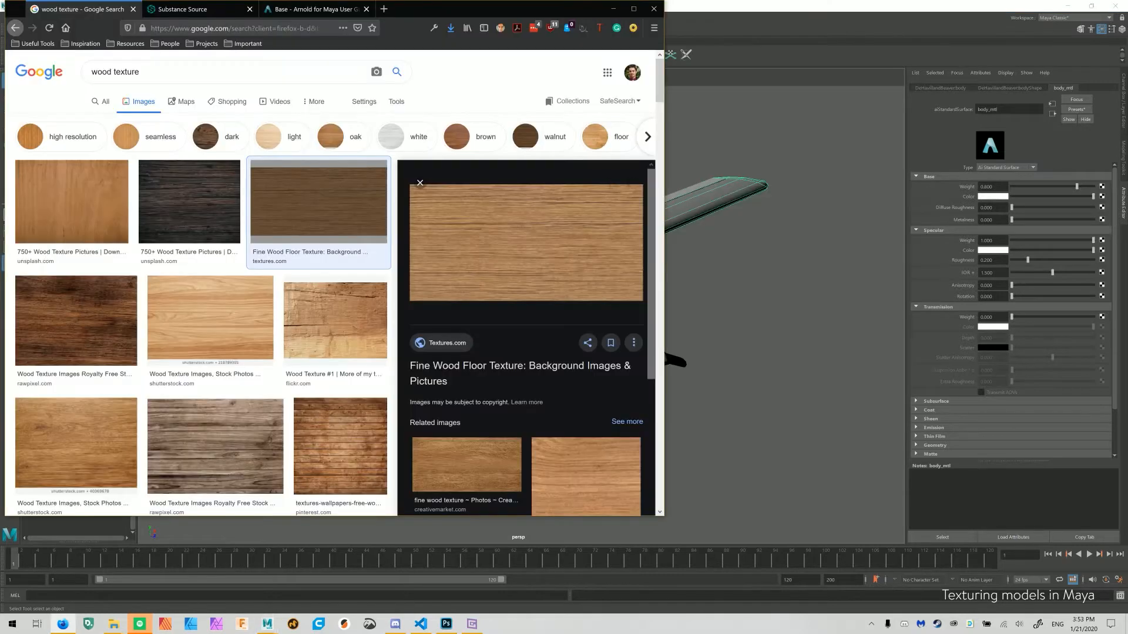
pyautogui.tripleClick(115, 72)
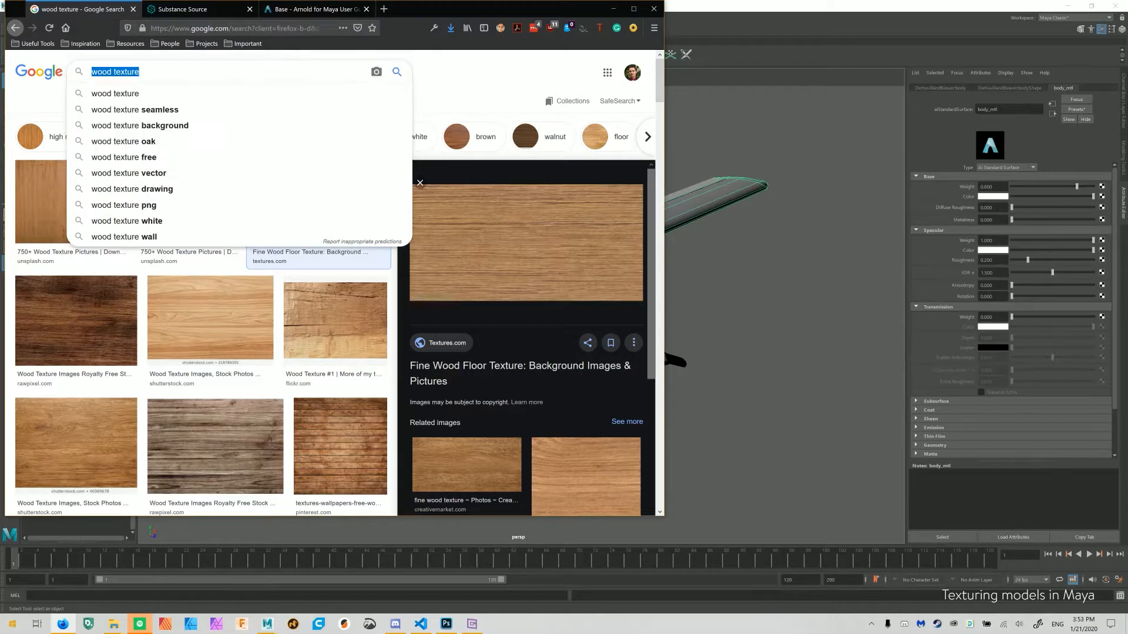
pyautogui.write('metal texture')
pyautogui.press('Return')
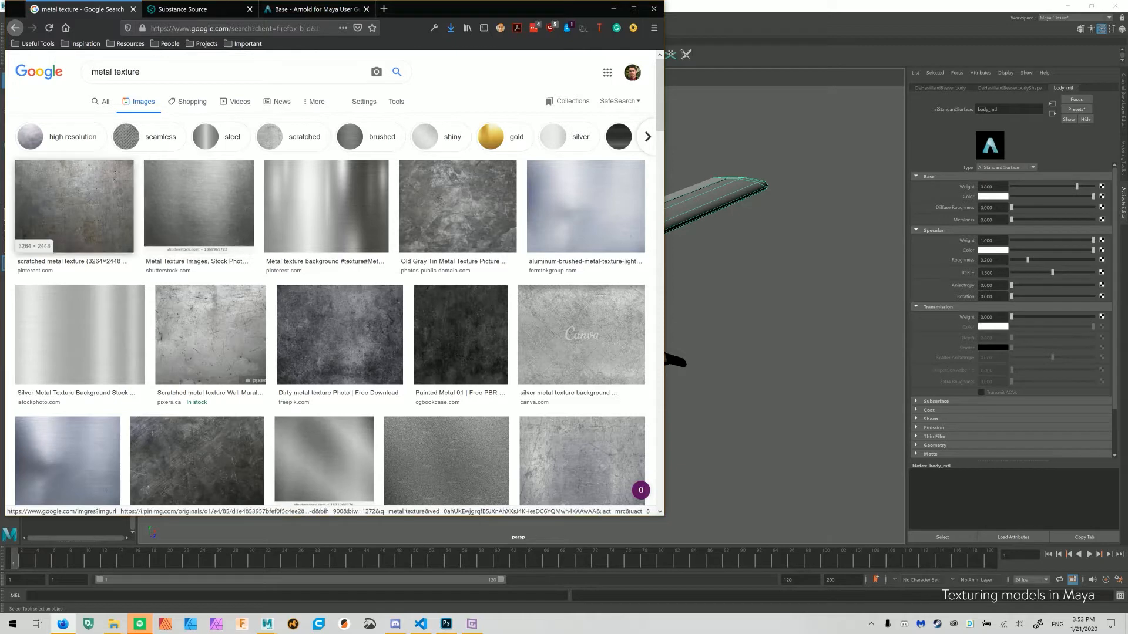
pyautogui.scroll(-3, 200, 194)
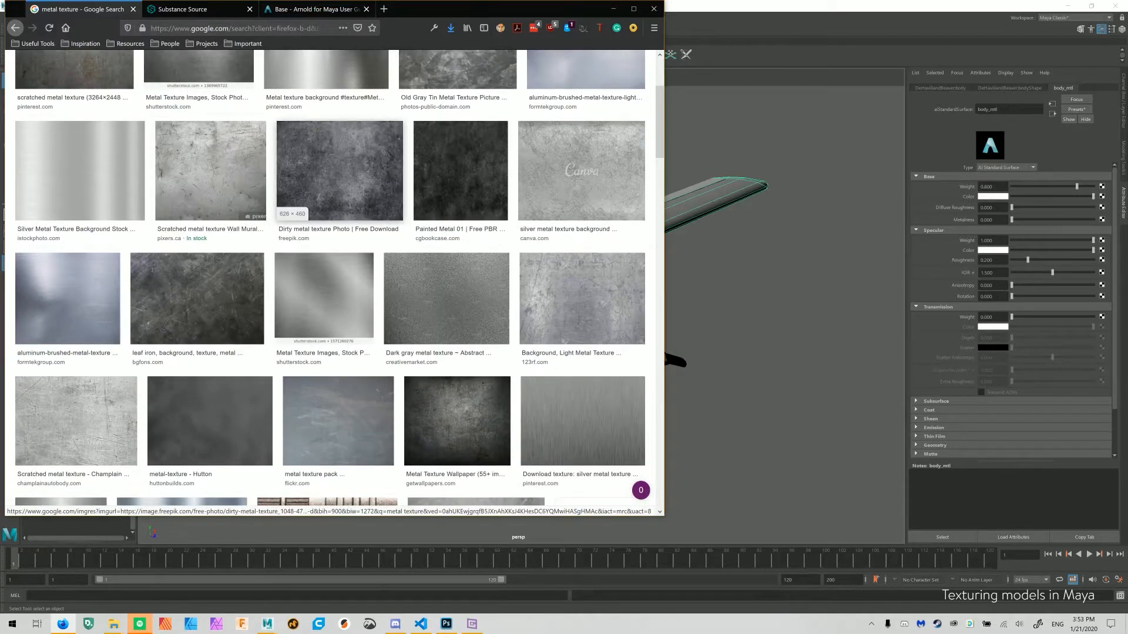
pyautogui.scroll(3, 387, 193)
pyautogui.scroll(-3, 401, 200)
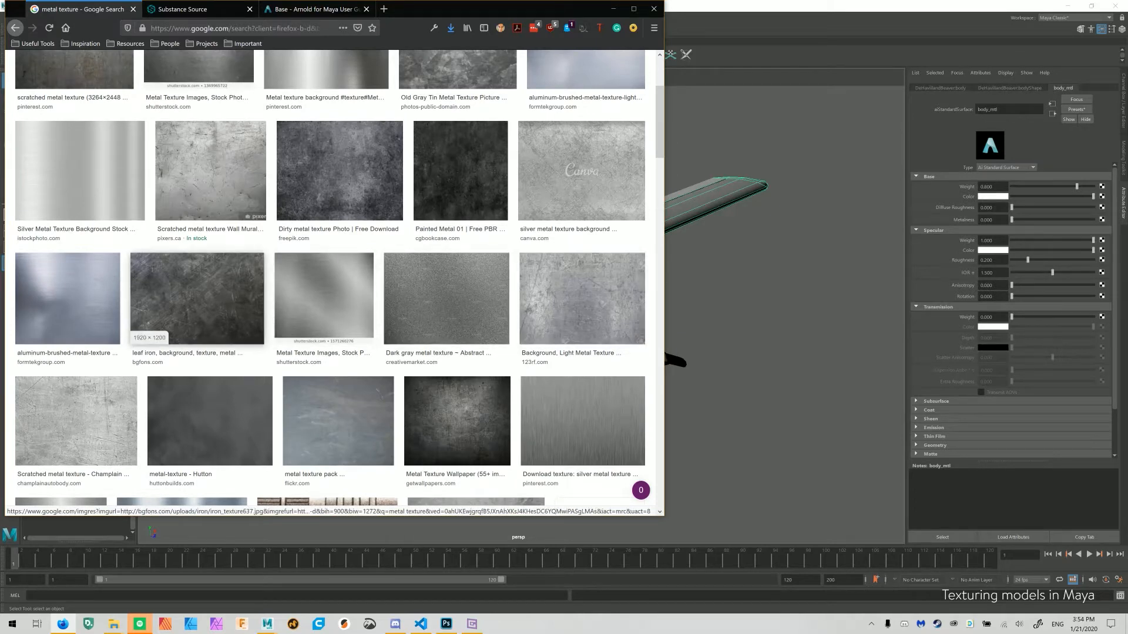
pyautogui.scroll(-3, 76, 305)
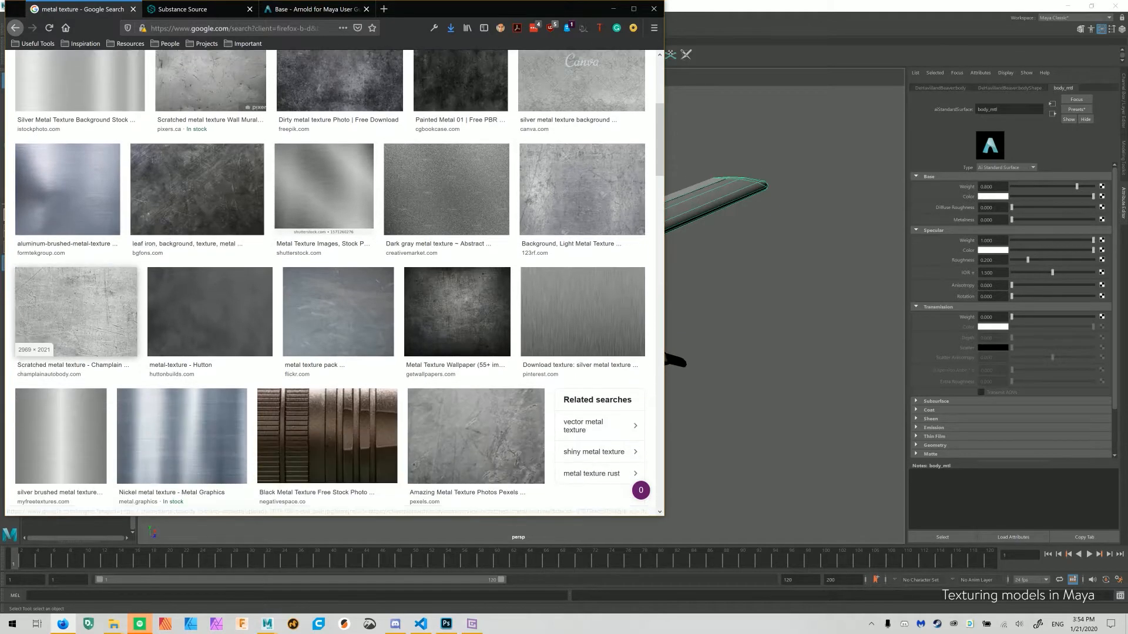
pyautogui.click(76, 311)
pyautogui.scroll(1, 529, 141)
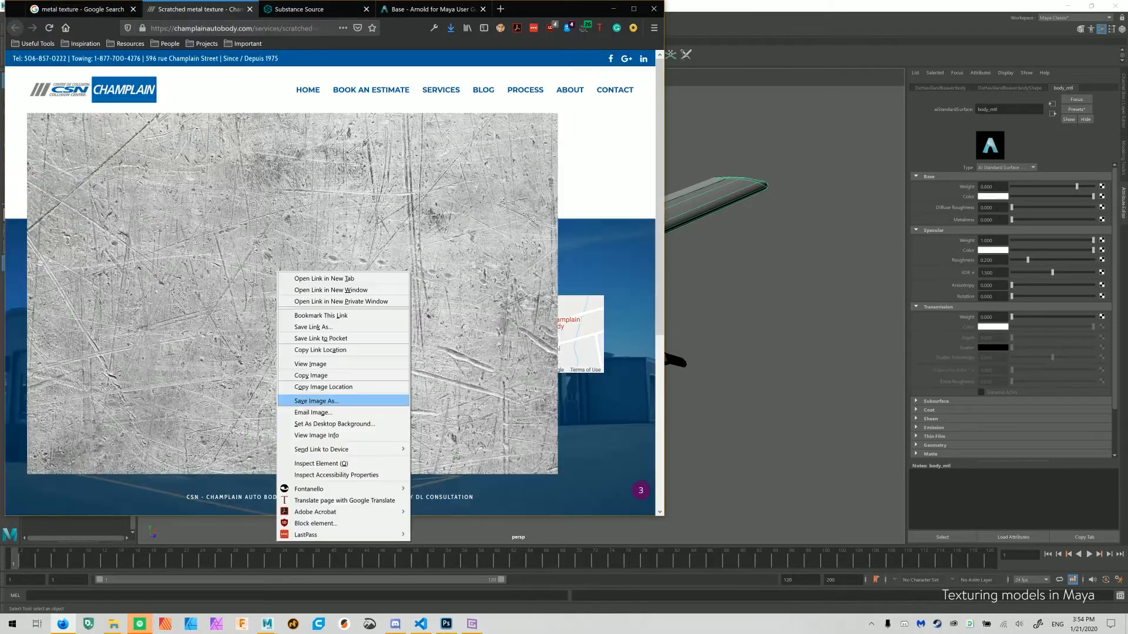
# Save the scratched metal image as metal_base in the sourceimages folder of Maya's default project
pyautogui.click(316, 401)
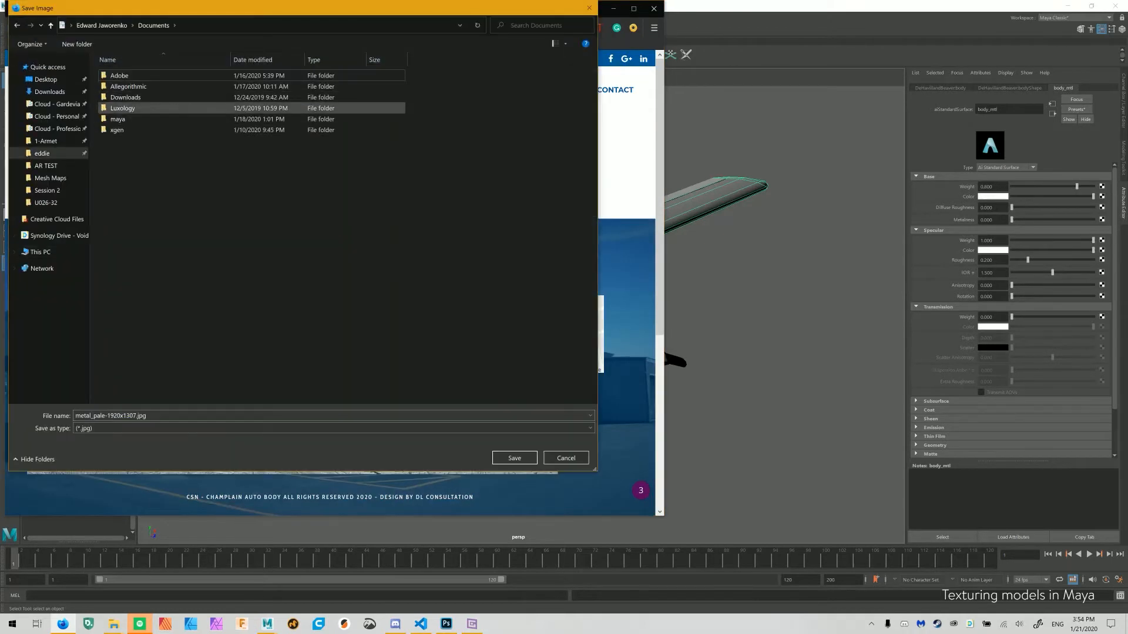
pyautogui.doubleClick(117, 119)
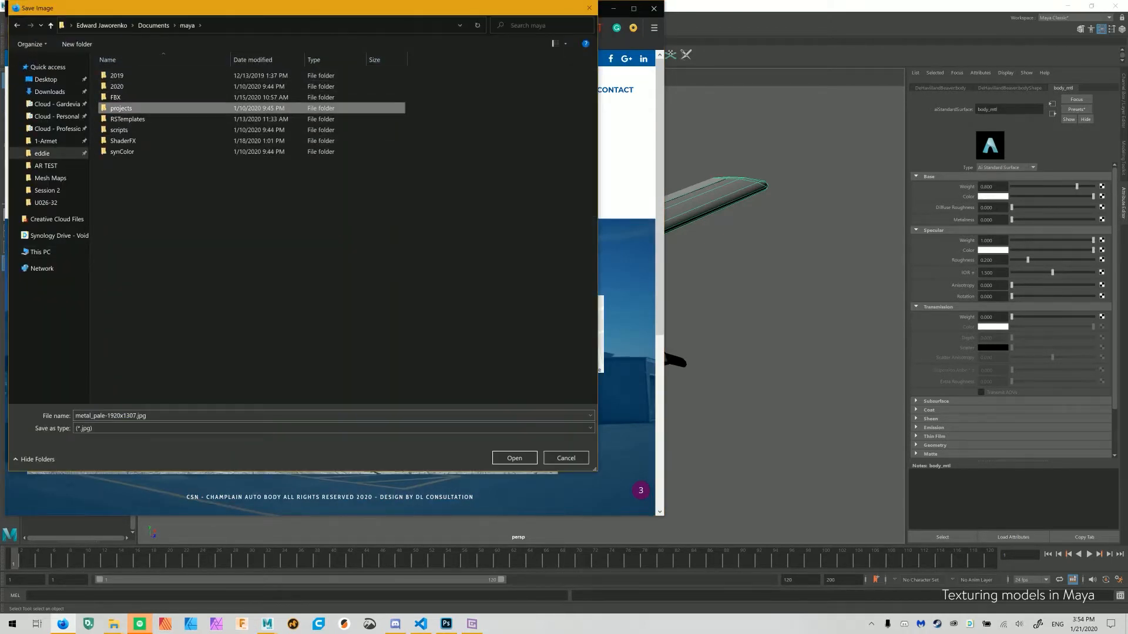
pyautogui.doubleClick(121, 108)
pyautogui.doubleClick(118, 75)
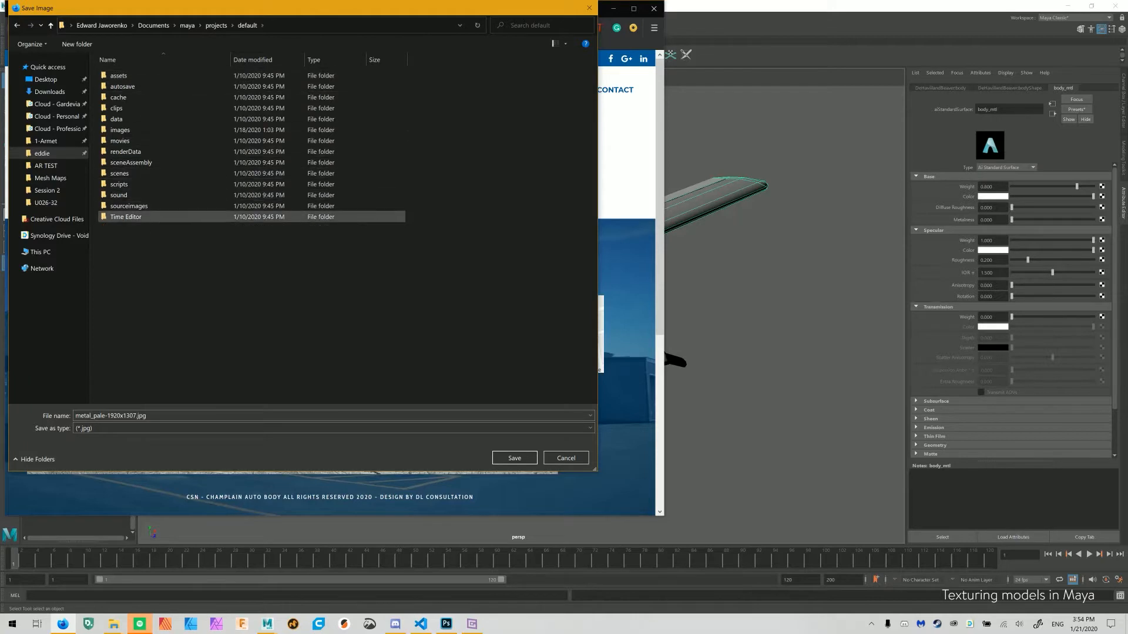
pyautogui.doubleClick(128, 206)
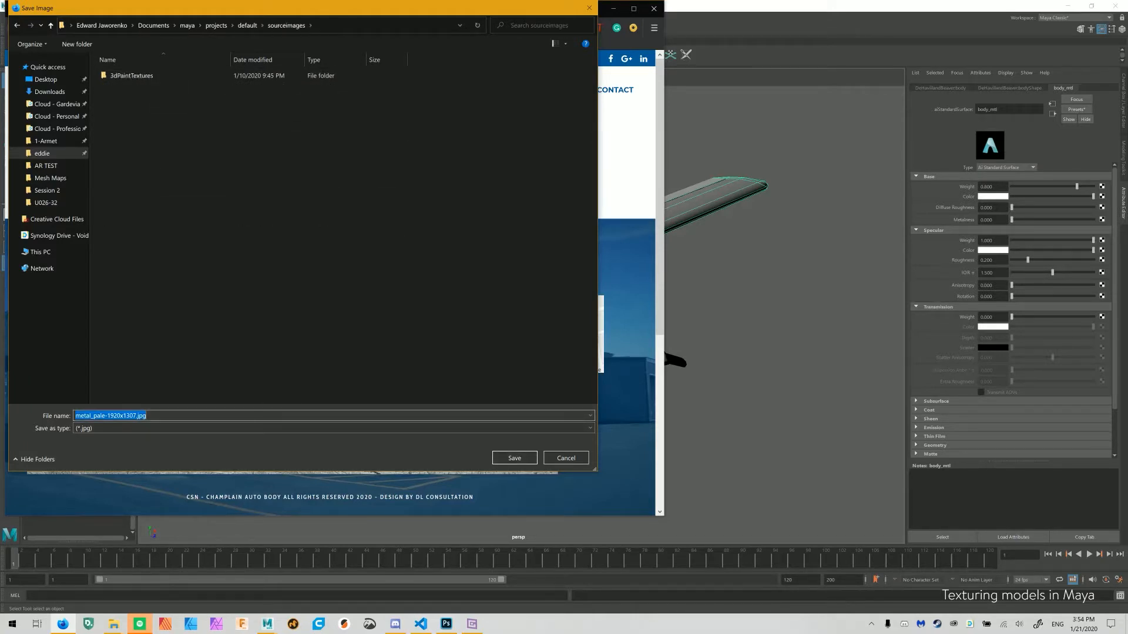
pyautogui.write('metal_base')
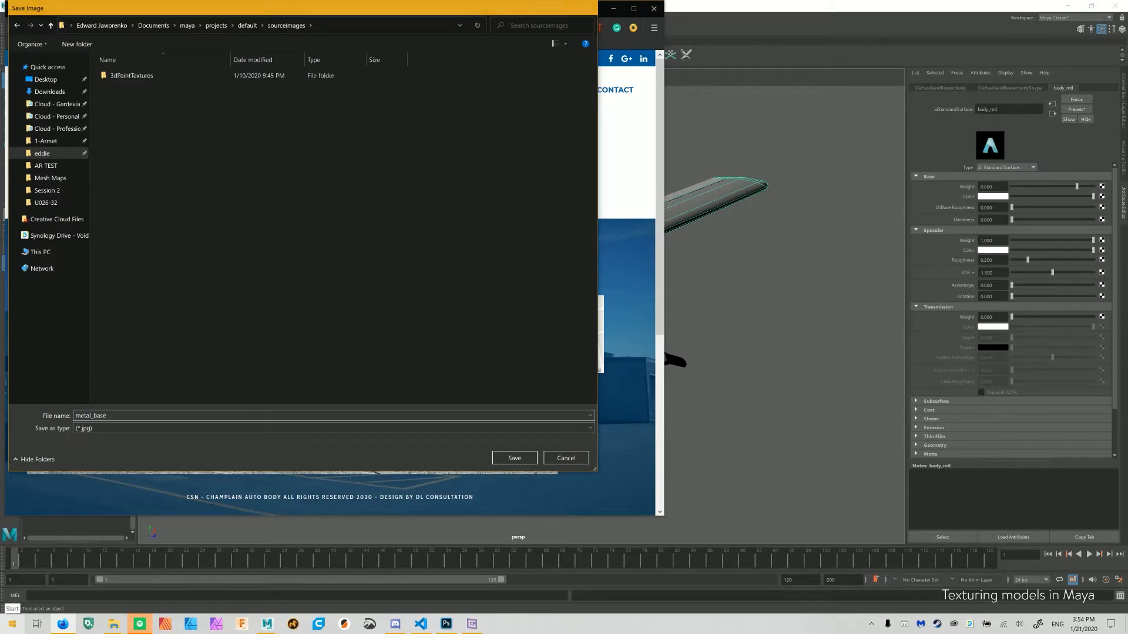
pyautogui.press('Return')
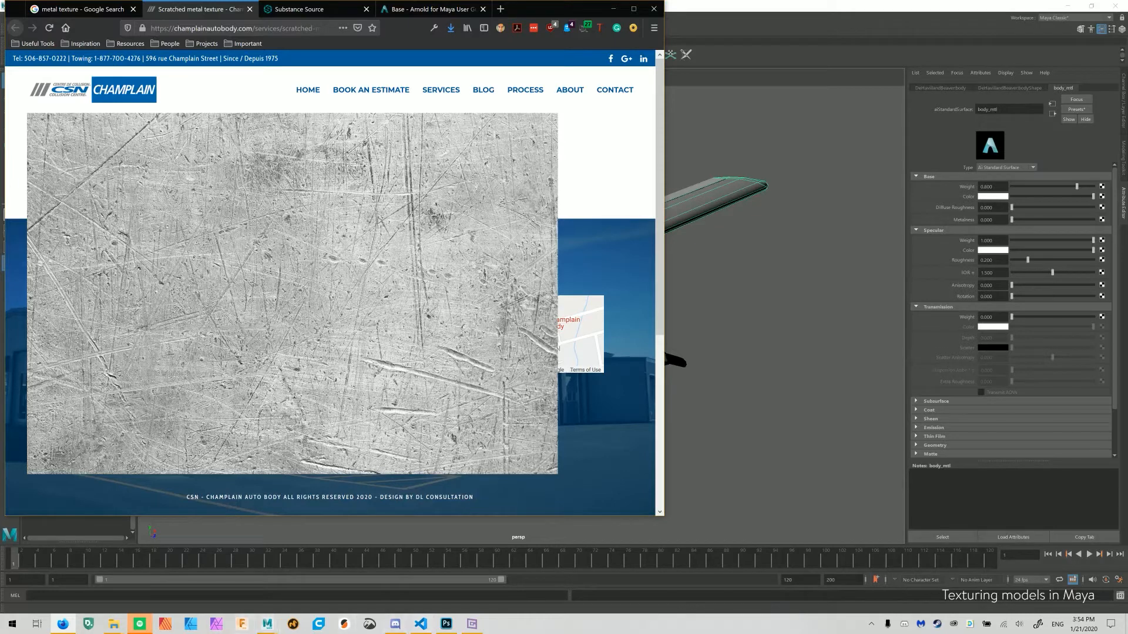
# Return to Maya and clear the body mesh selection
pyautogui.hotkey('alt', 'Tab')
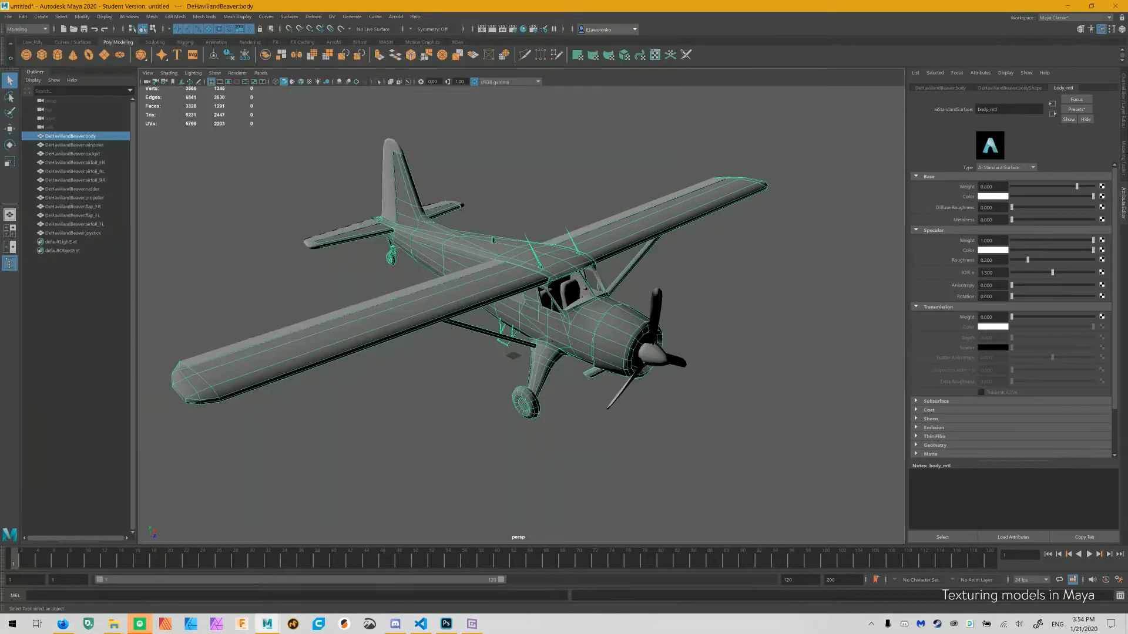
pyautogui.click(381, 449)
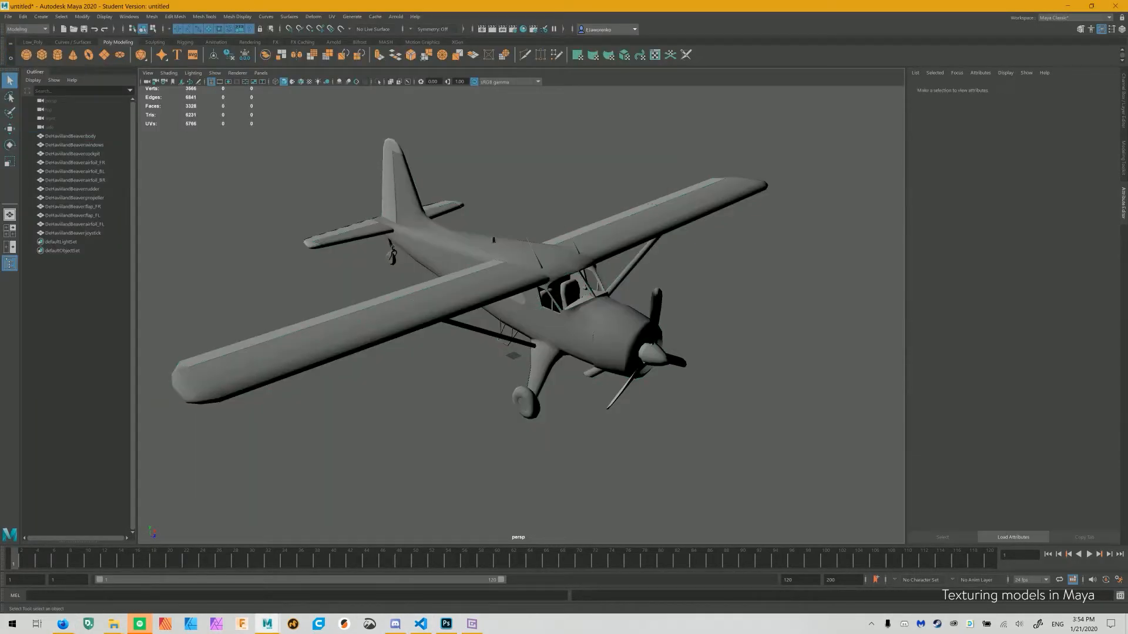
pyautogui.hotkey('alt', 'Tab')
pyautogui.hotkey('alt', 'Tab')
# Switch to Photoshop and create a new 2048 x 2048 pixel document at 300 ppi with a white background
pyautogui.click(446, 624)
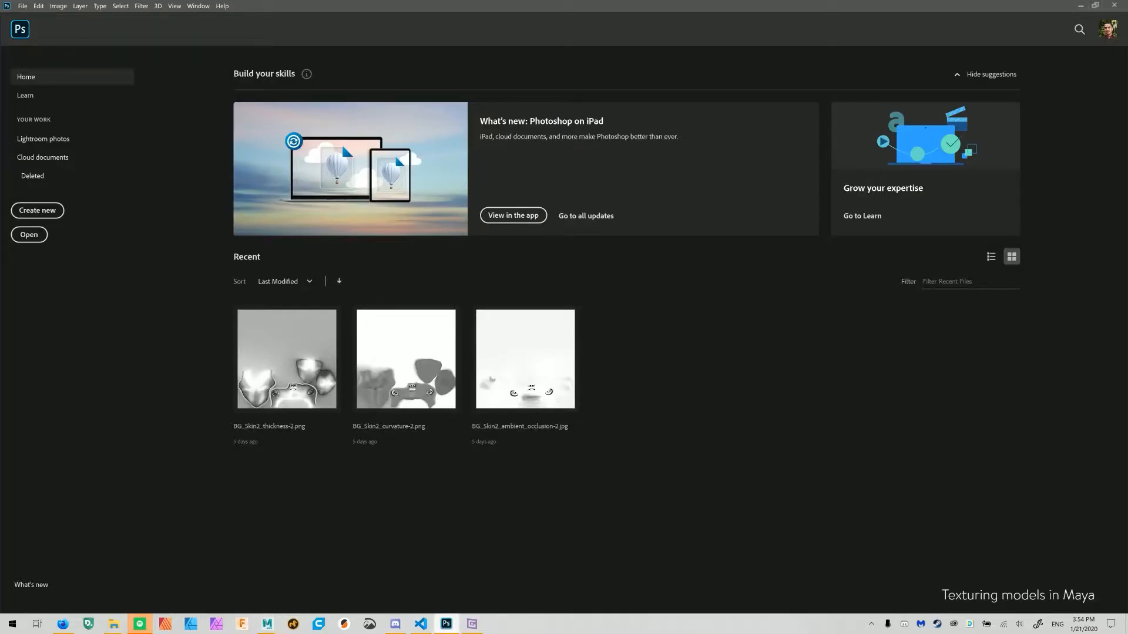
pyautogui.click(35, 211)
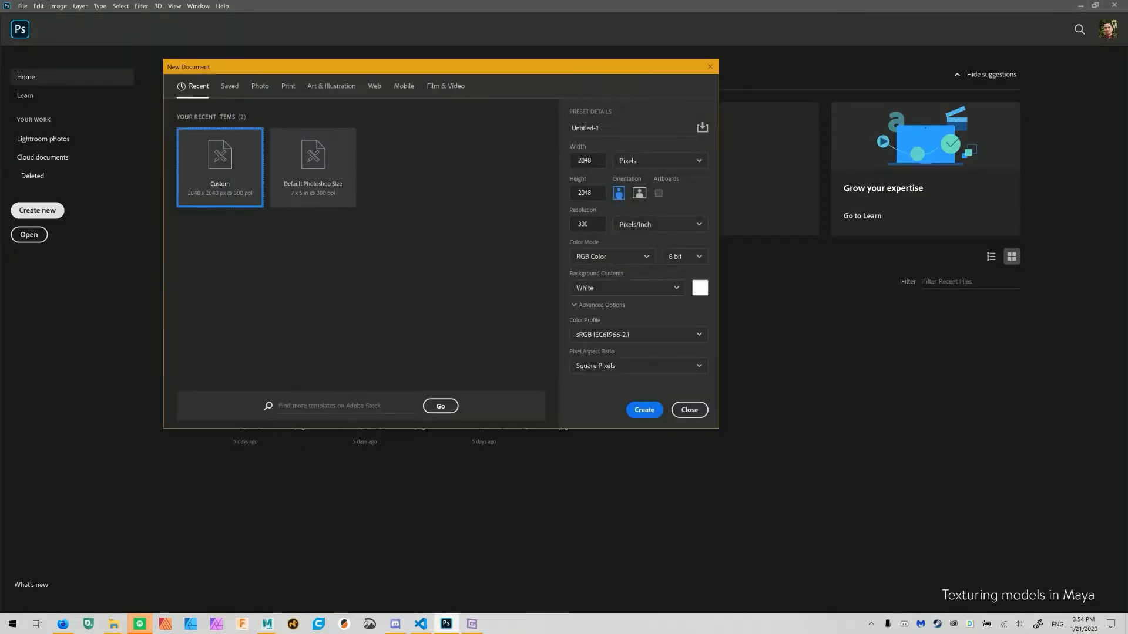
pyautogui.click(592, 161)
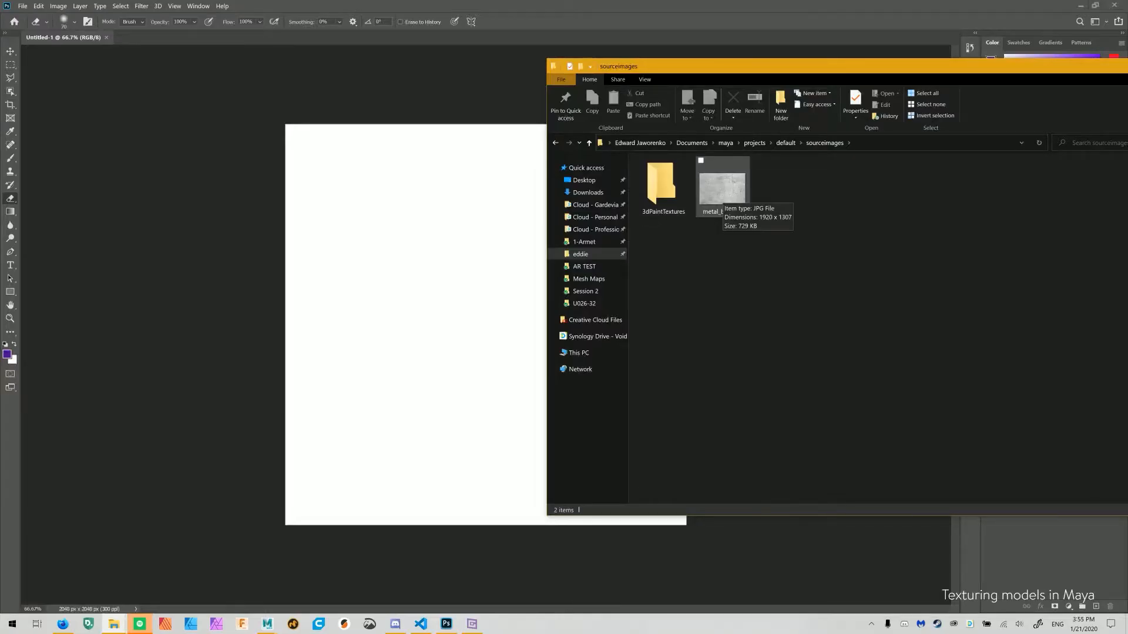
# Place metal_base.jpg from the sourceimages folder into the document and enlarge it to cover the entire canvas
pyautogui.click(723, 187)
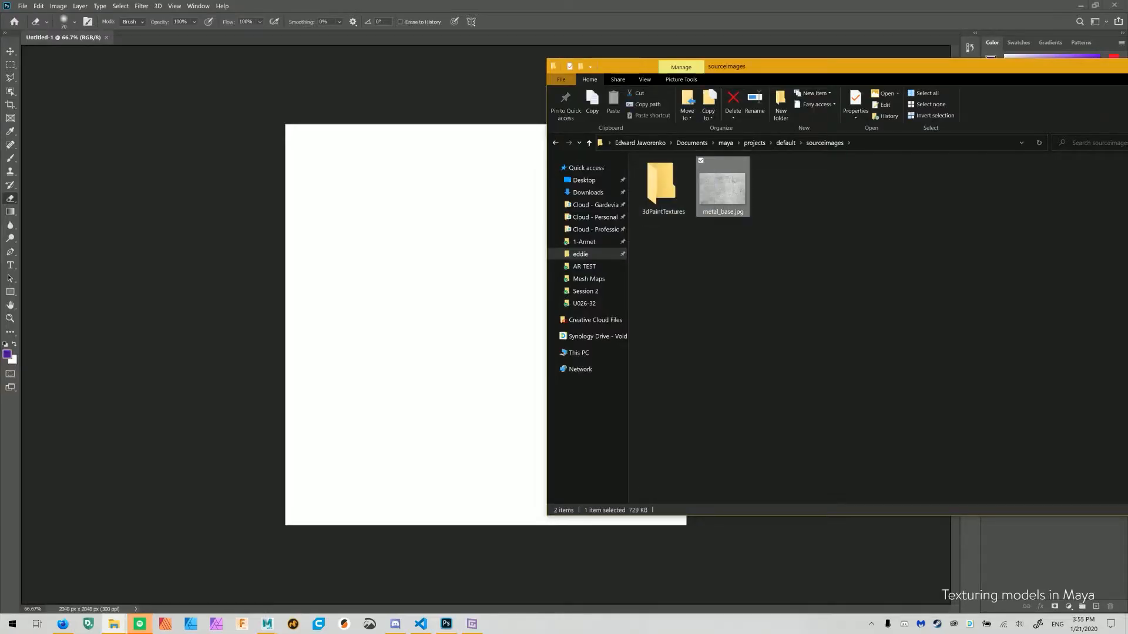
pyautogui.moveTo(723, 187); pyautogui.dragTo(435, 305)
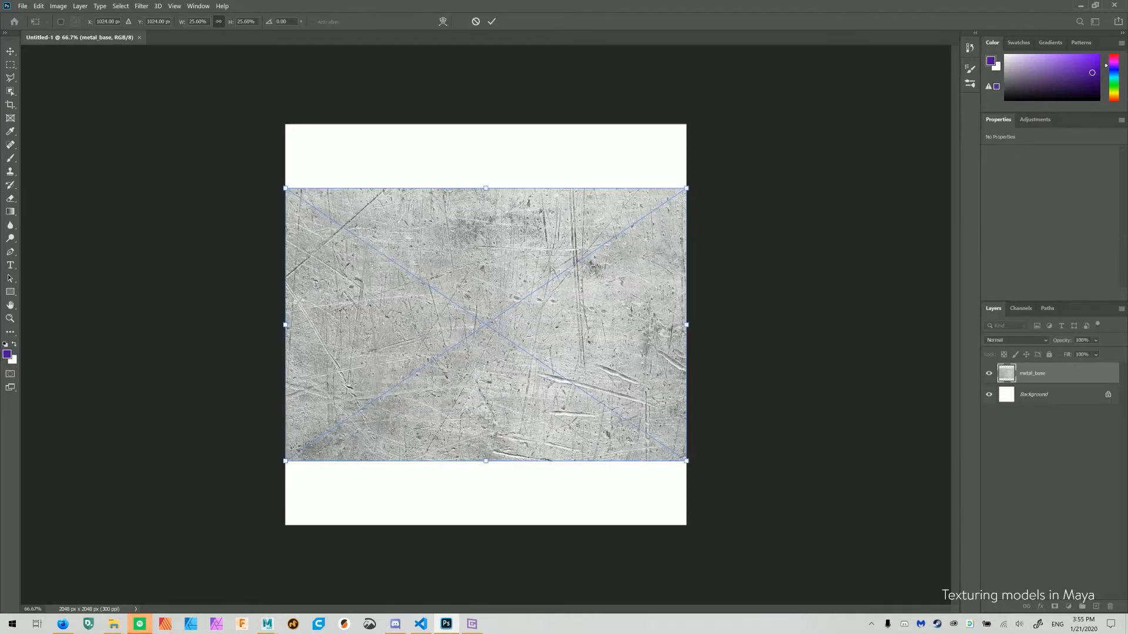
pyautogui.moveTo(686, 325); pyautogui.dragTo(843, 324)
pyautogui.press('Return')
pyautogui.press('e')
# Rasterize the metal_base layer and trim the image on all sides based on the top left pixel color
pyautogui.rightClick(1022, 373)
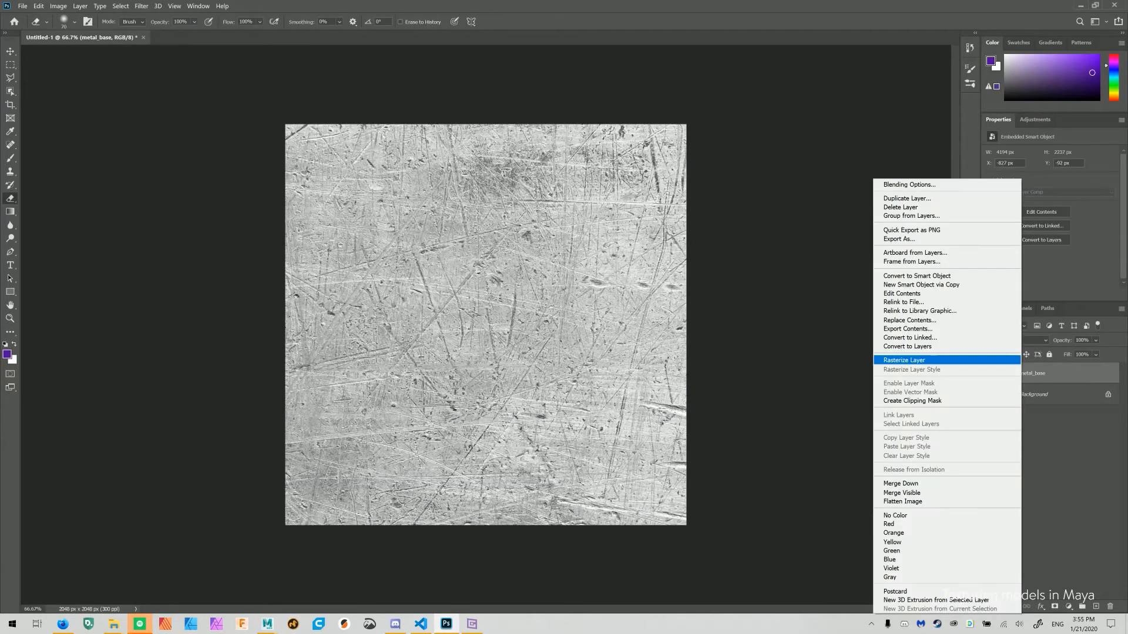
pyautogui.click(904, 360)
pyautogui.click(58, 6)
pyautogui.click(76, 112)
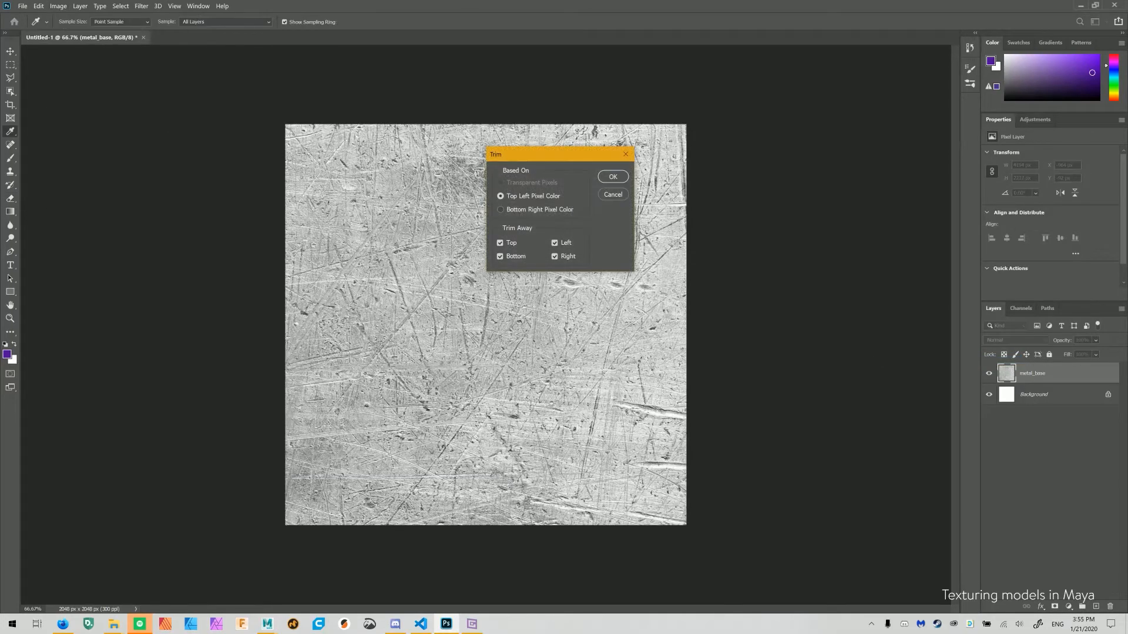
pyautogui.click(612, 176)
pyautogui.moveTo(613, 177); pyautogui.dragTo(609, 297)
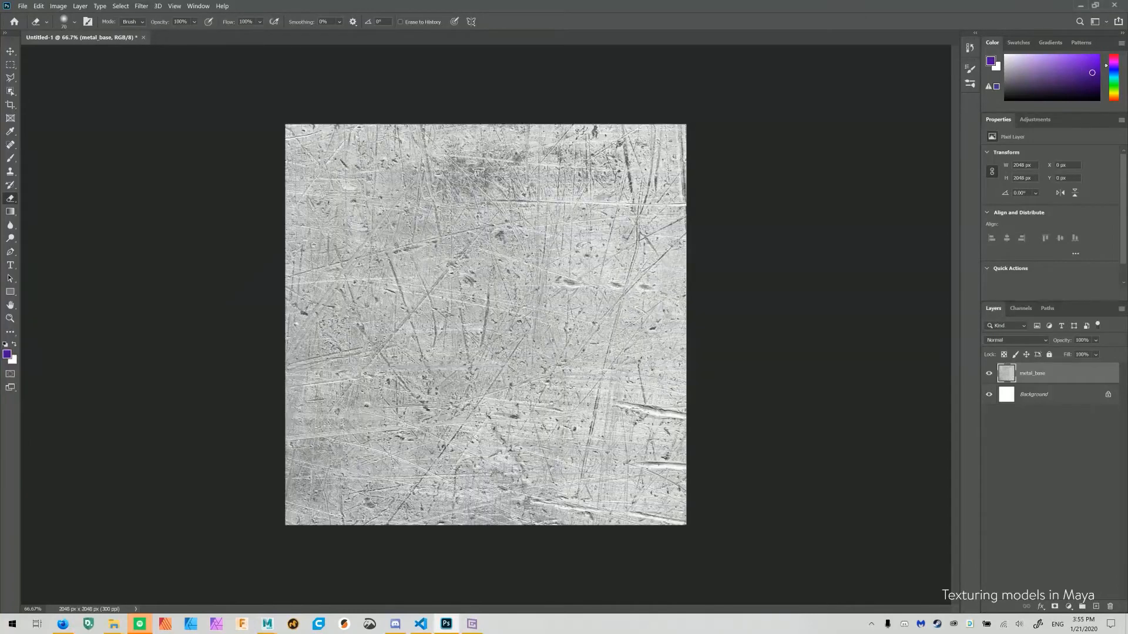
# Apply the Offset filter to metal_base with horizontal +809, vertical +845 and undefined areas wrapped around
pyautogui.click(141, 6)
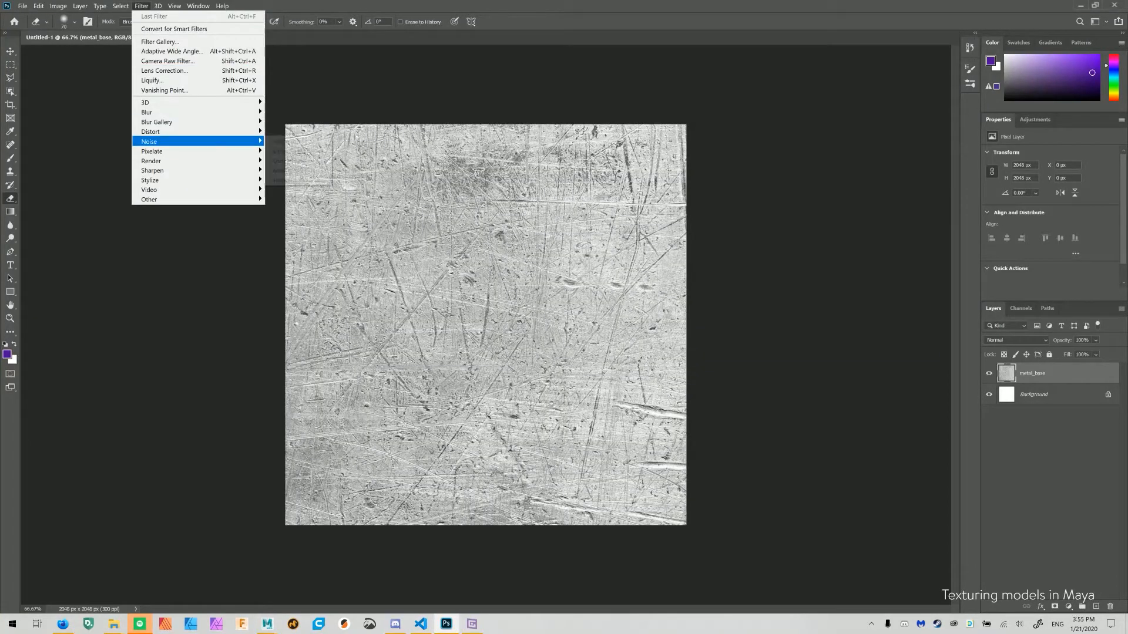
pyautogui.moveTo(176, 200)
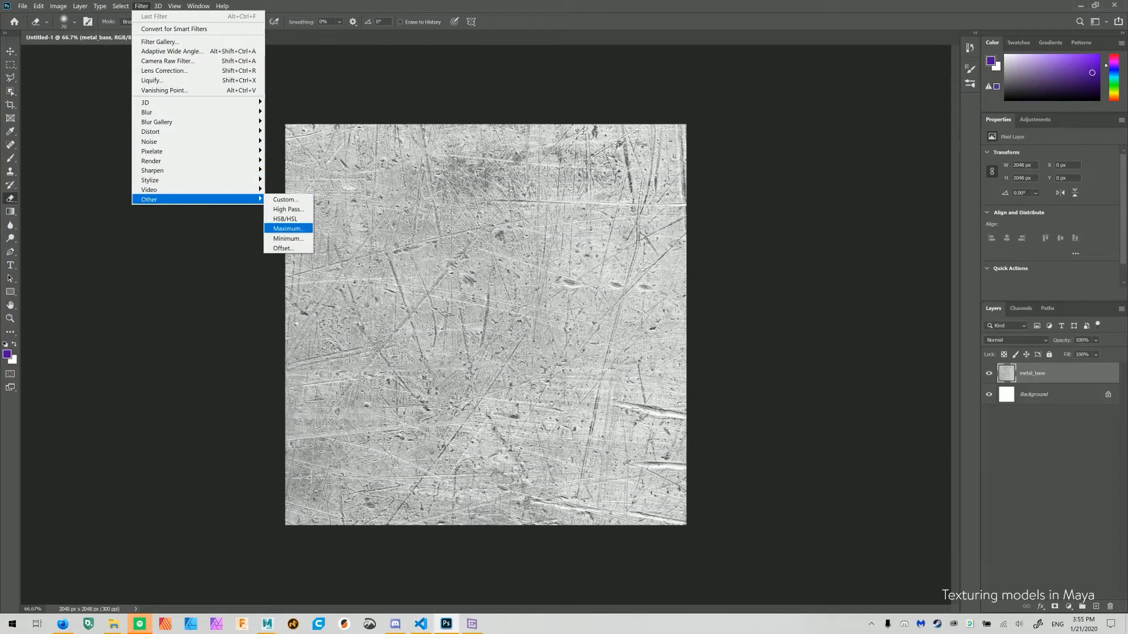
pyautogui.click(285, 248)
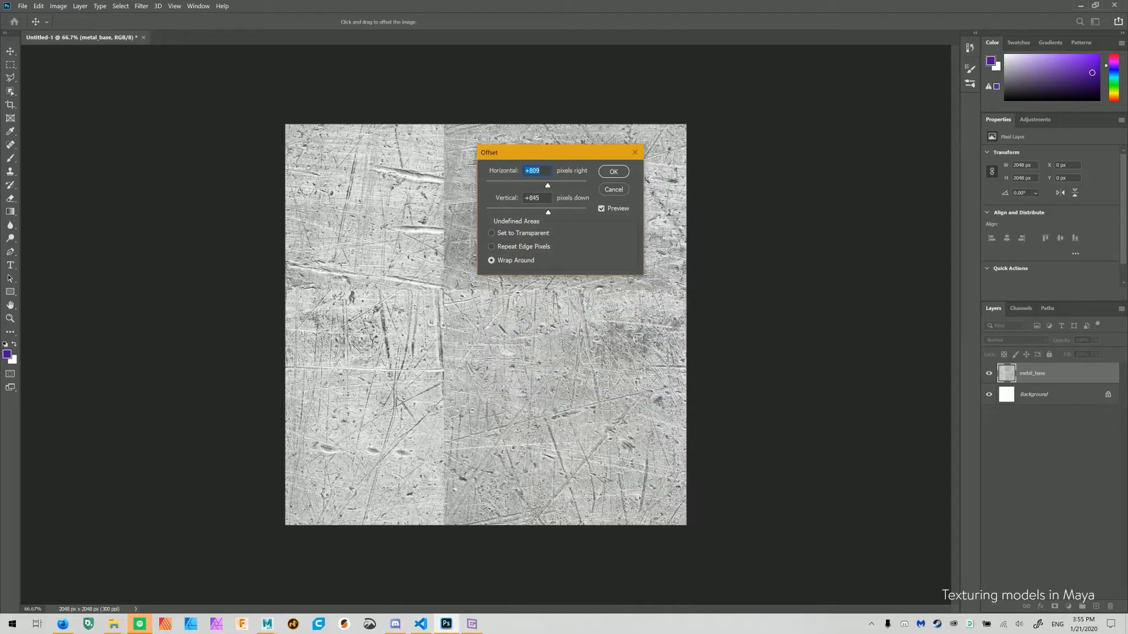
pyautogui.press('Return')
pyautogui.press('e')
pyautogui.moveTo(686, 291)
pyautogui.mouseDown()
pyautogui.moveTo(286, 287)
pyautogui.moveTo(550, 284)
pyautogui.mouseUp()
pyautogui.hotkey('ctrl', 'z')
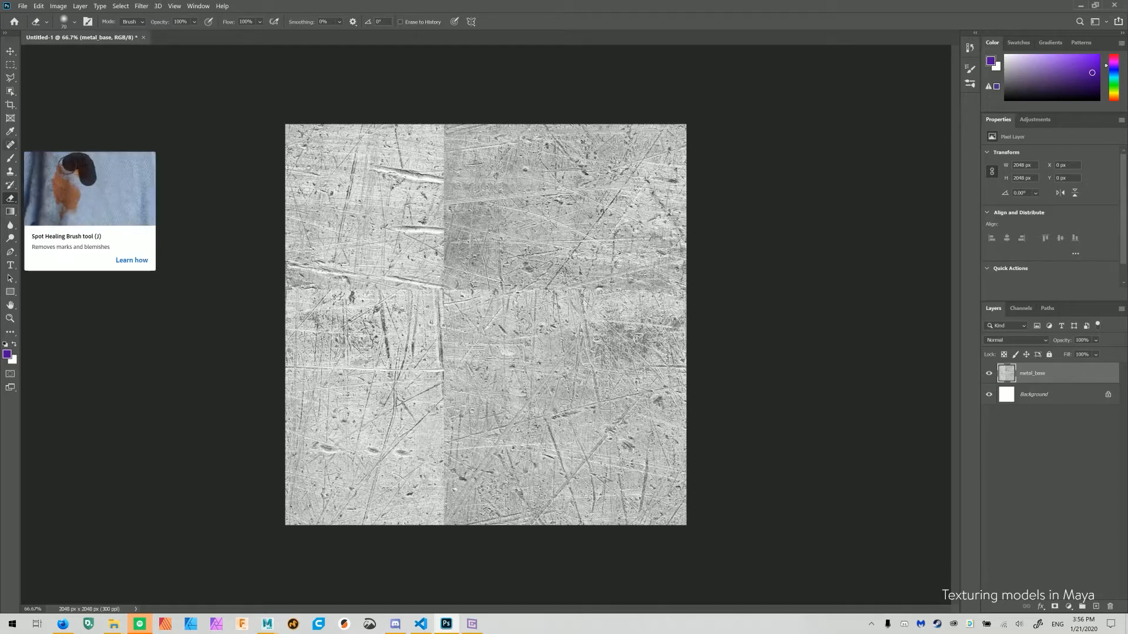
# Blend out the horizontal and vertical seams with the content-aware Spot Healing Brush, and reapply the Offset filter
pyautogui.click(10, 145)
pyautogui.moveTo(503, 292); pyautogui.dragTo(636, 296)
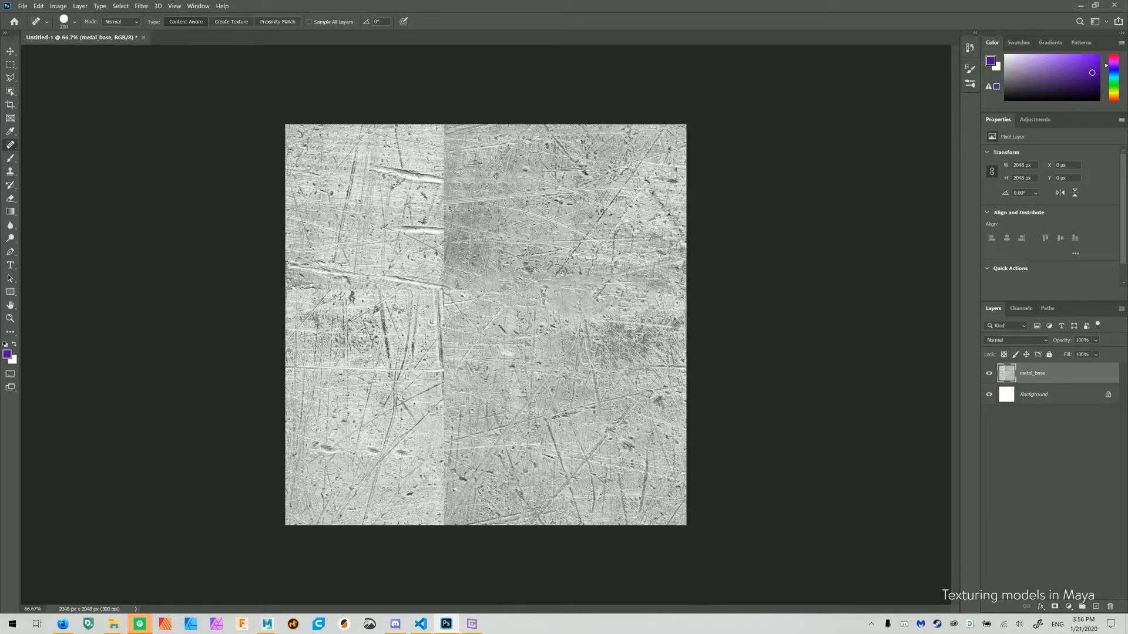
pyautogui.click(663, 291)
pyautogui.moveTo(306, 290)
pyautogui.mouseDown()
pyautogui.moveTo(422, 294)
pyautogui.moveTo(446, 249)
pyautogui.moveTo(444, 150)
pyautogui.moveTo(450, 280)
pyautogui.mouseUp()
pyautogui.click(443, 288)
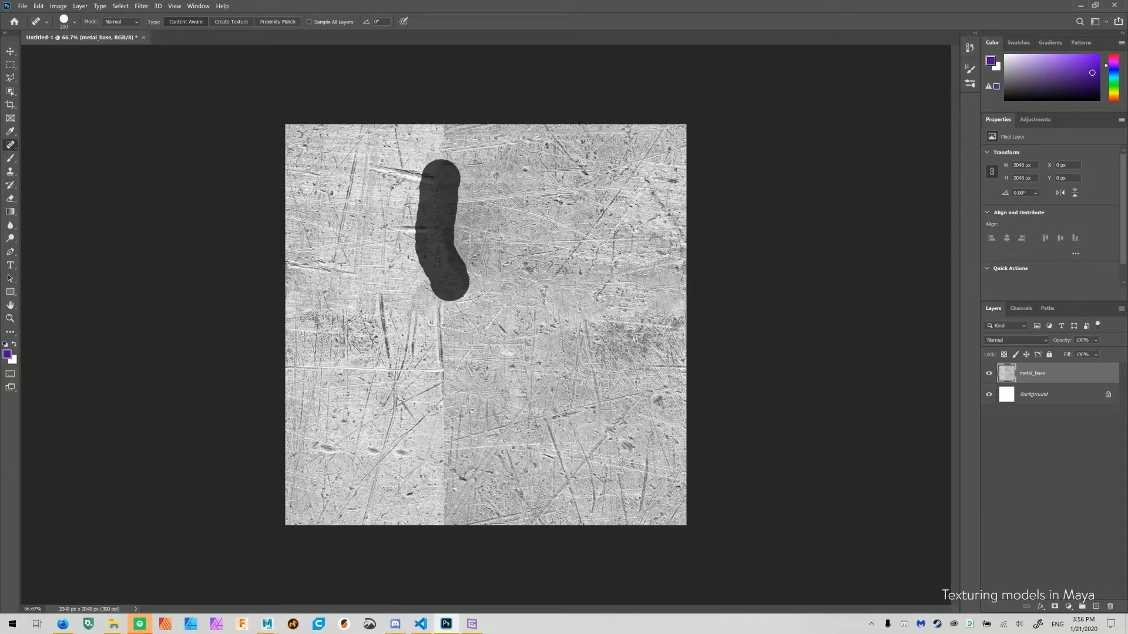
pyautogui.moveTo(447, 461); pyautogui.dragTo(446, 498)
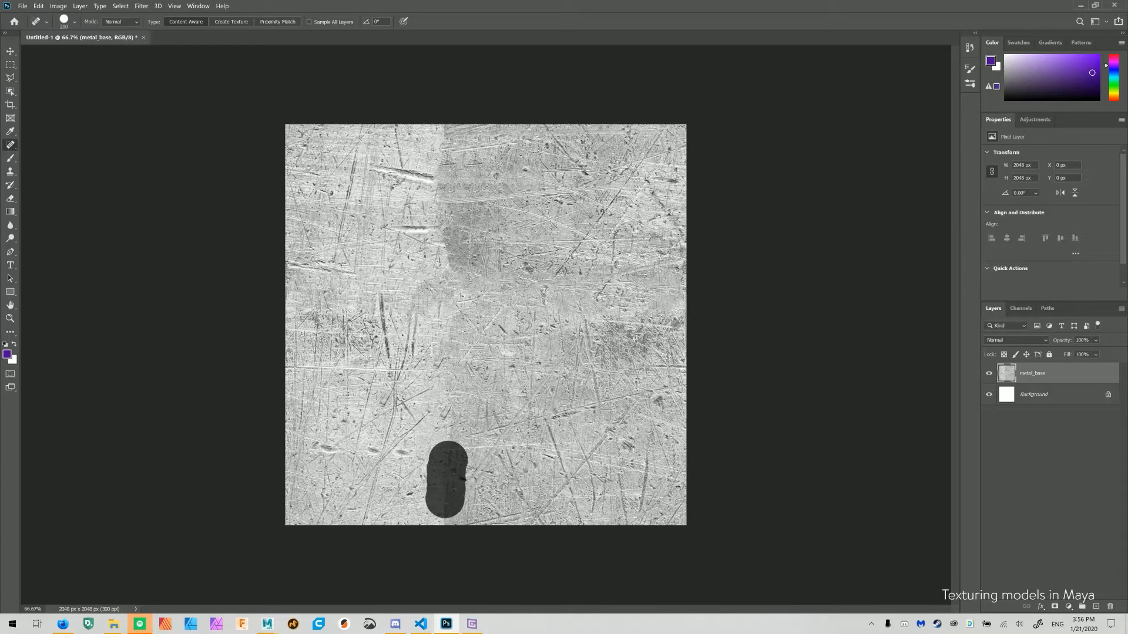
pyautogui.click(445, 505)
pyautogui.moveTo(451, 253); pyautogui.dragTo(453, 147)
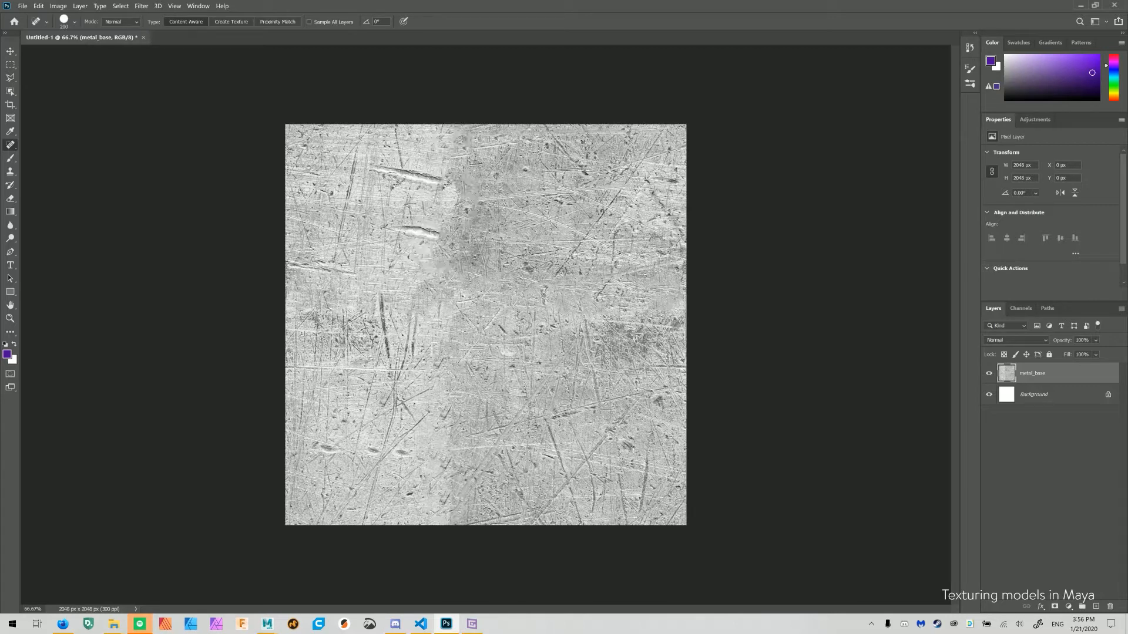
pyautogui.click(174, 6)
pyautogui.click(150, 17)
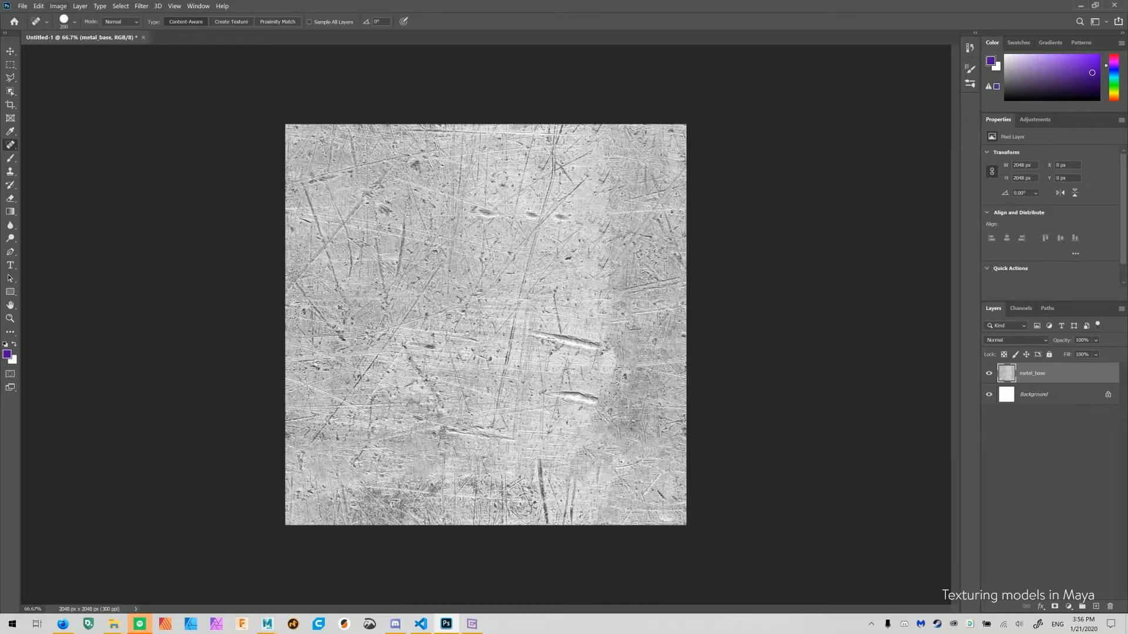
# Add a light orange solid color fill layer in Multiply mode above the metal_base layer
pyautogui.click(58, 6)
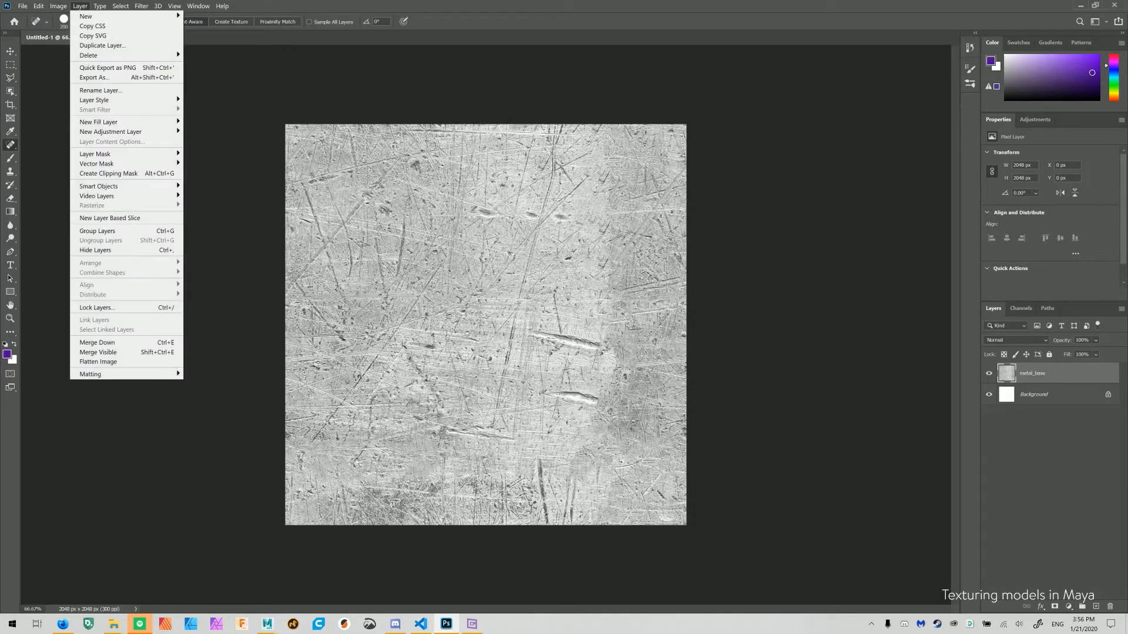
pyautogui.moveTo(100, 6)
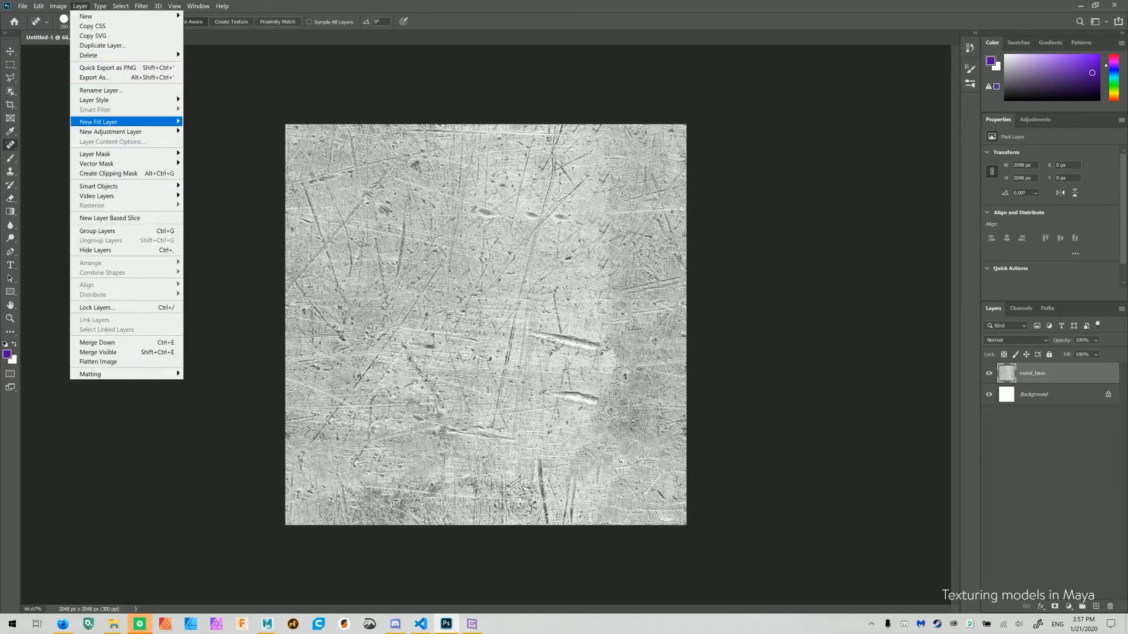
pyautogui.moveTo(99, 122)
pyautogui.click(208, 122)
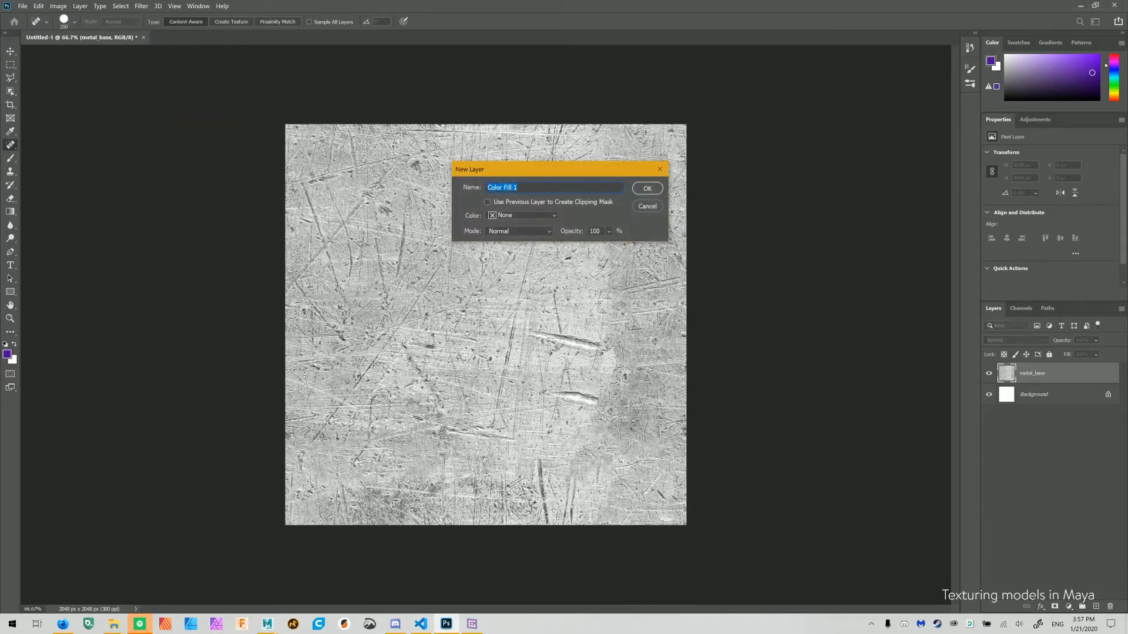
pyautogui.click(520, 232)
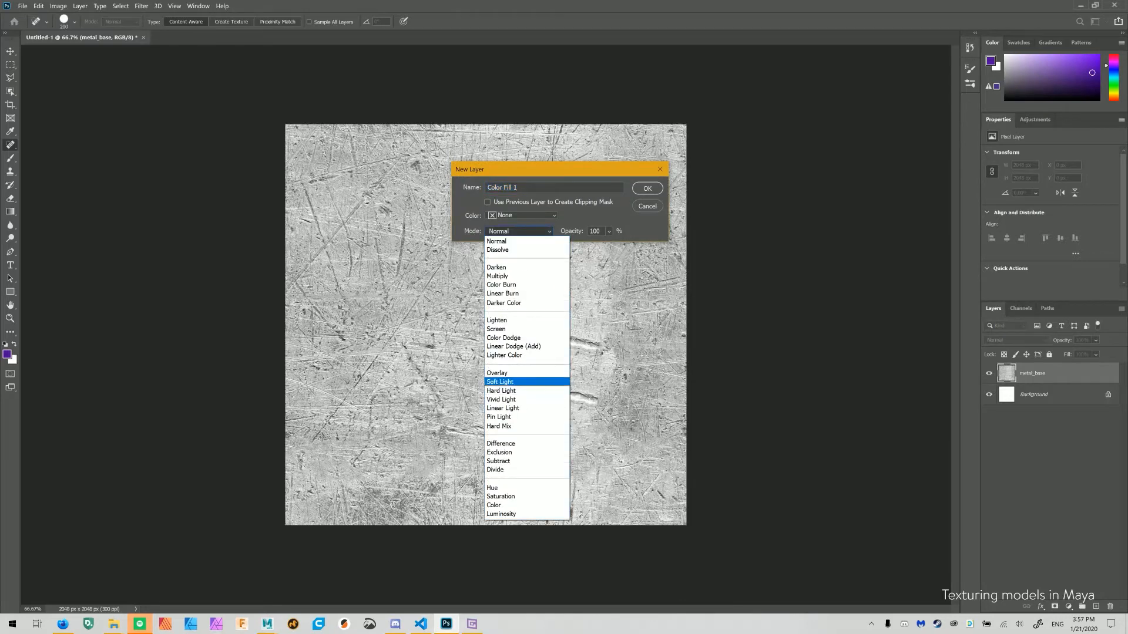
pyautogui.click(509, 277)
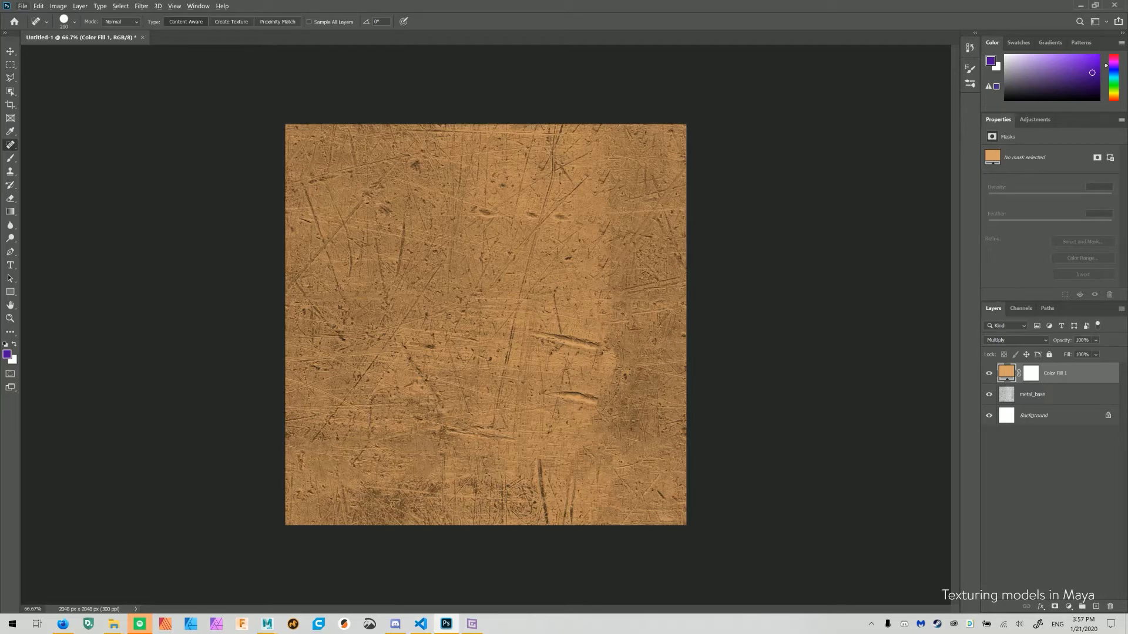
# Save the image as metal_diffuse in TIFF format in the sourceimages folder, without compression and with layers discarded
pyautogui.hotkey('alt', 'f')
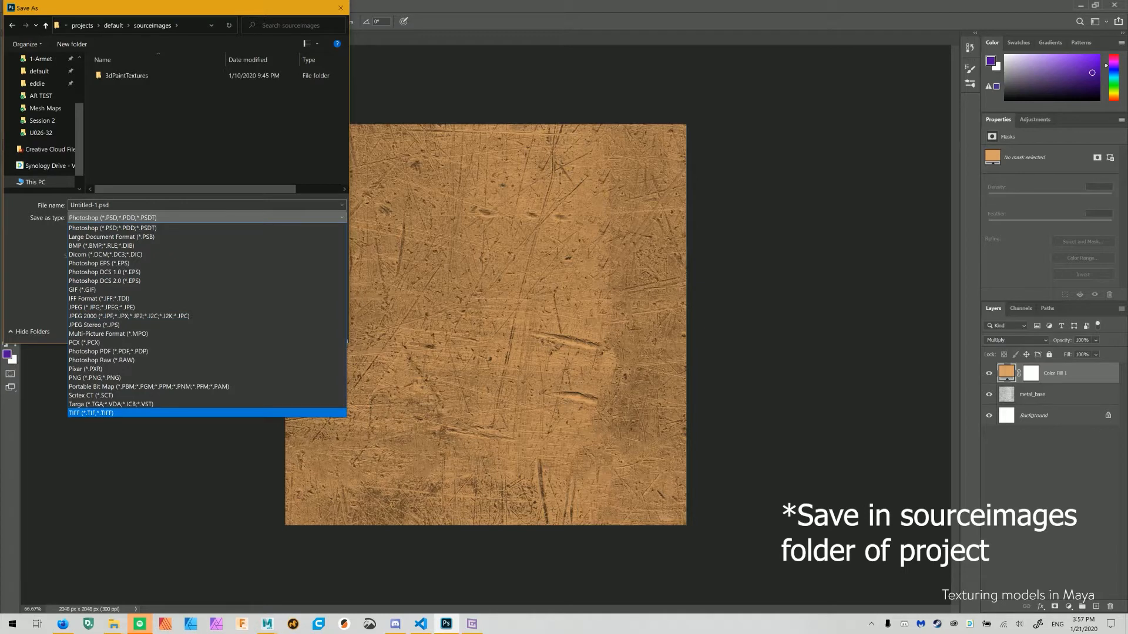
pyautogui.press('Return')
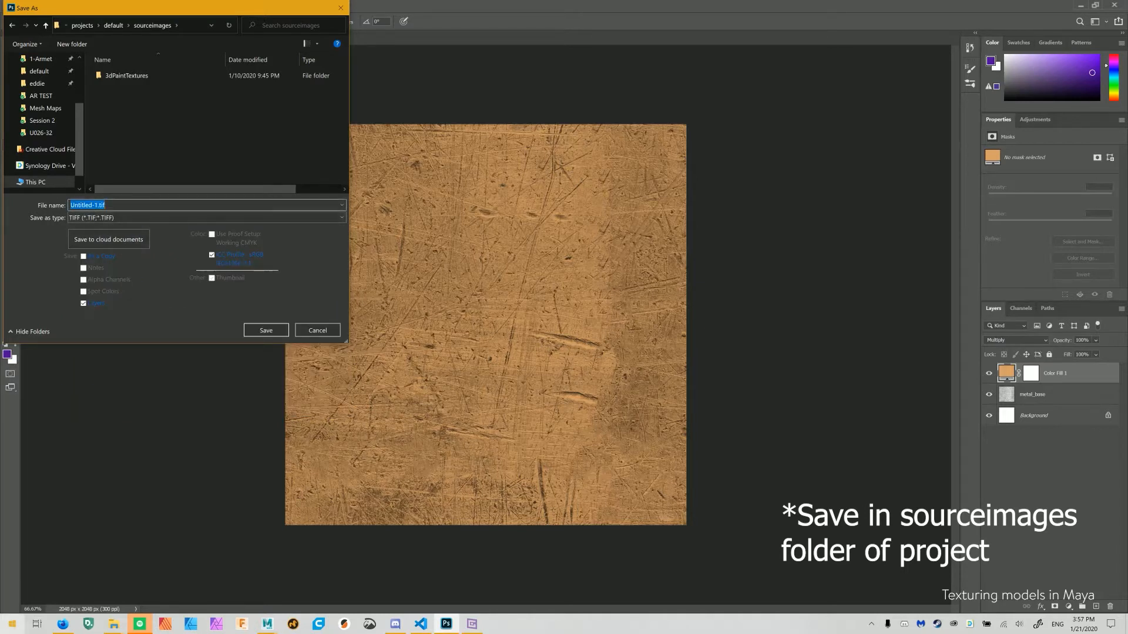
pyautogui.write('metal_diffuse')
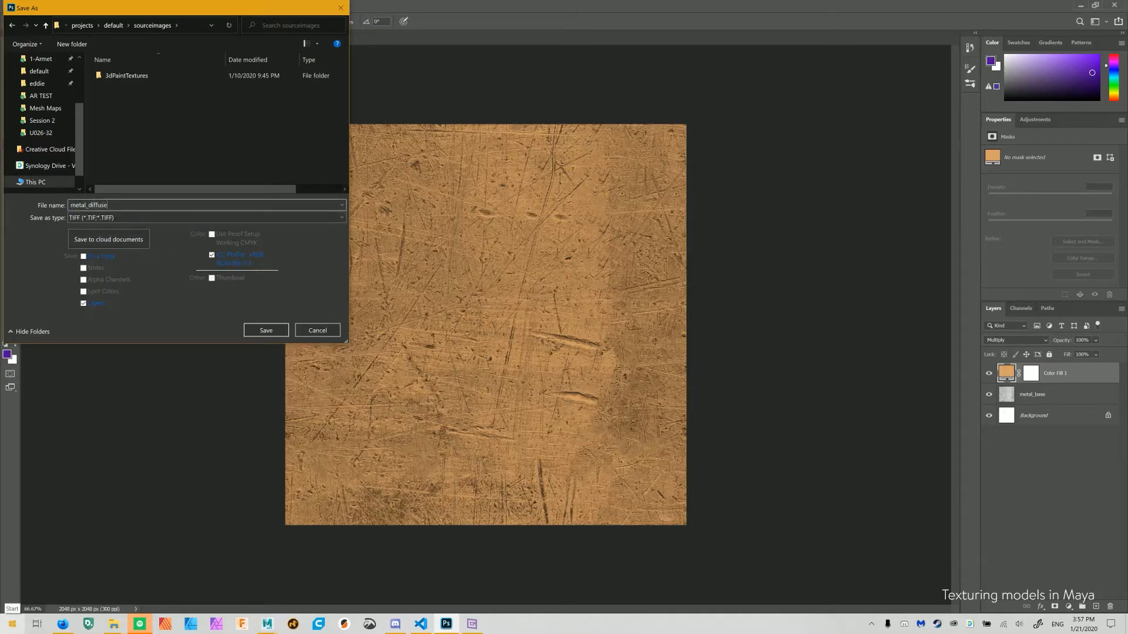
pyautogui.press('Return')
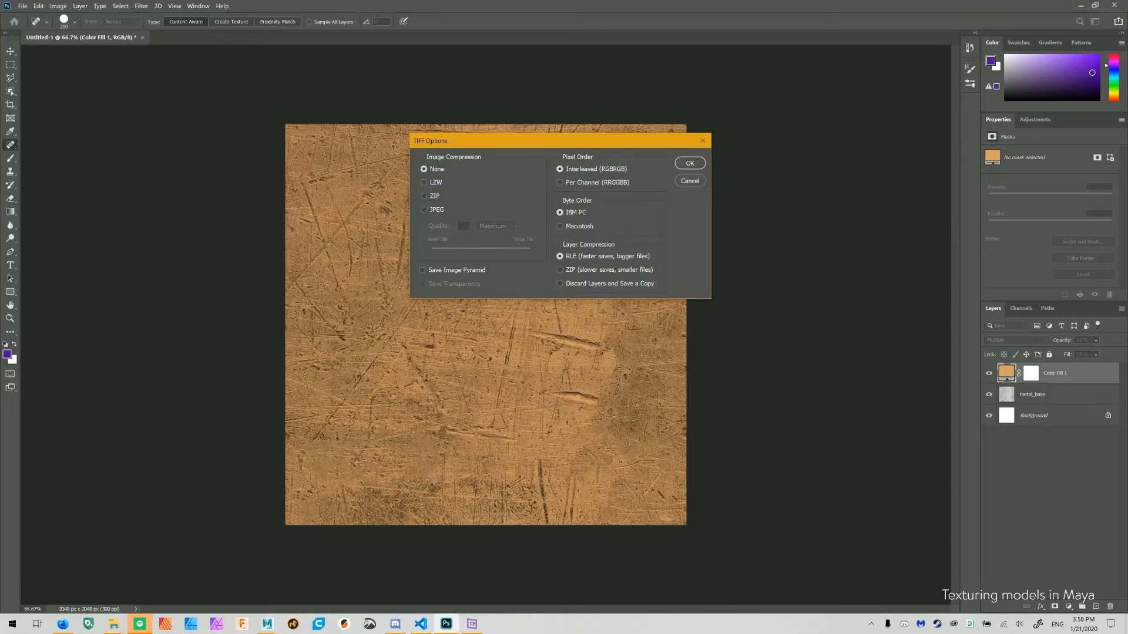
pyautogui.click(690, 163)
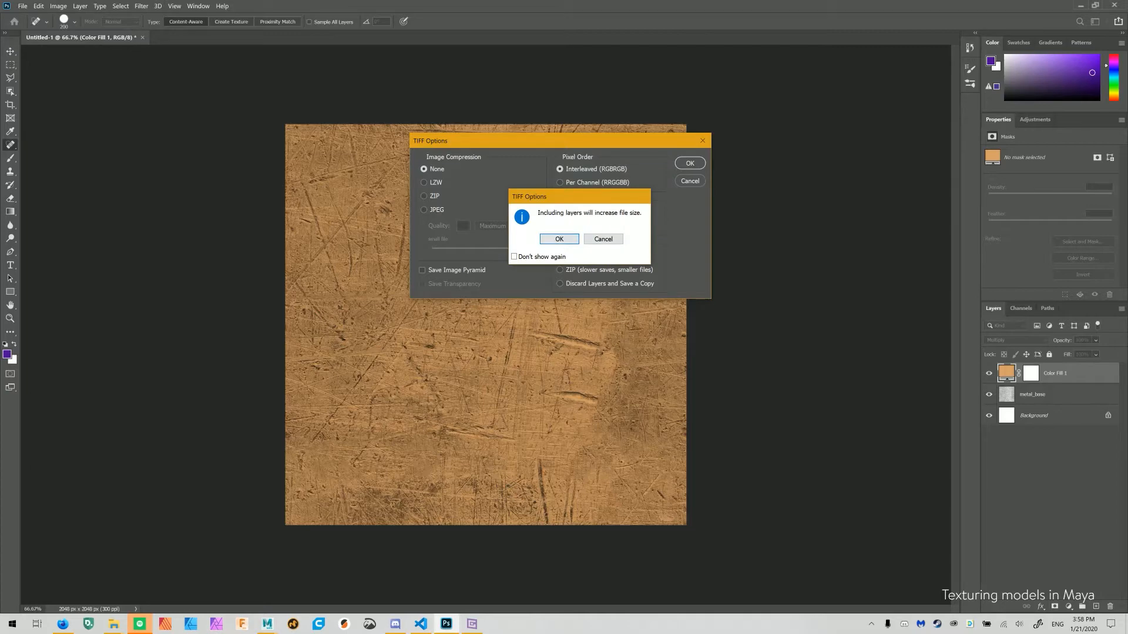
pyautogui.press('Return')
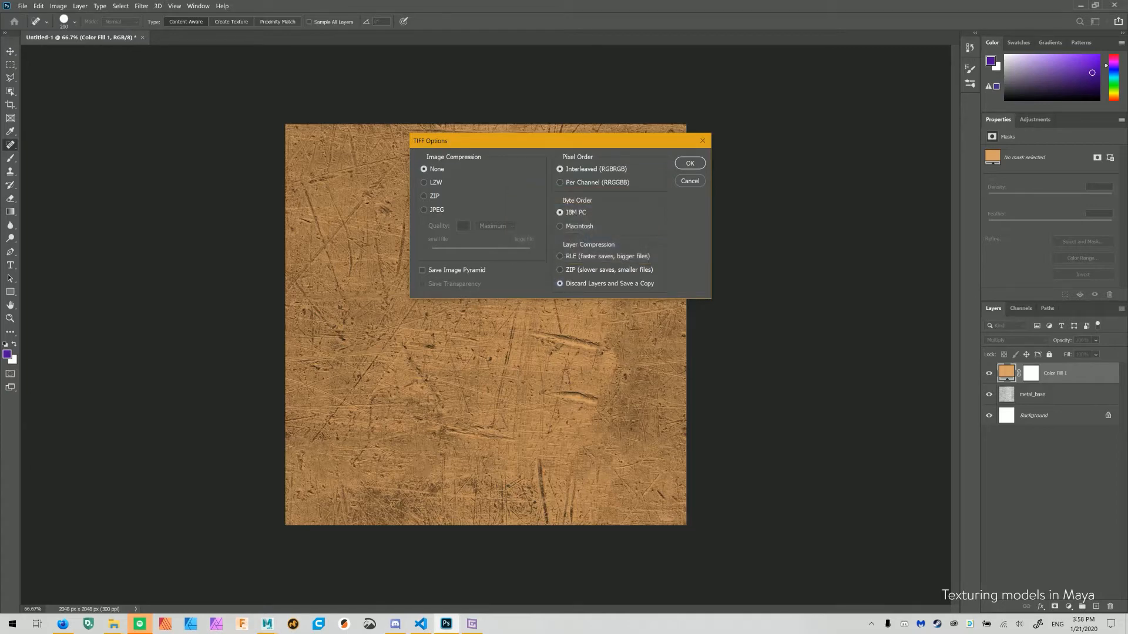
pyautogui.press('Return')
# Switch to Maya and map body_mtl's base color in Hypershade to a file texture using metal_diffuse.tif
pyautogui.hotkey('alt', 'Tab')
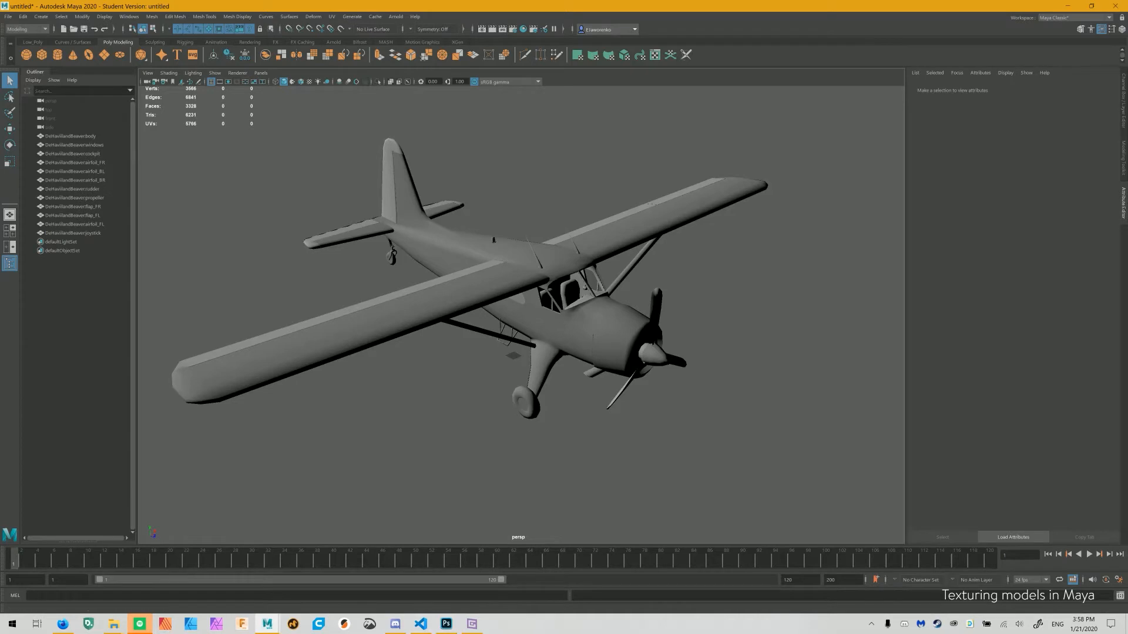
pyautogui.click(523, 29)
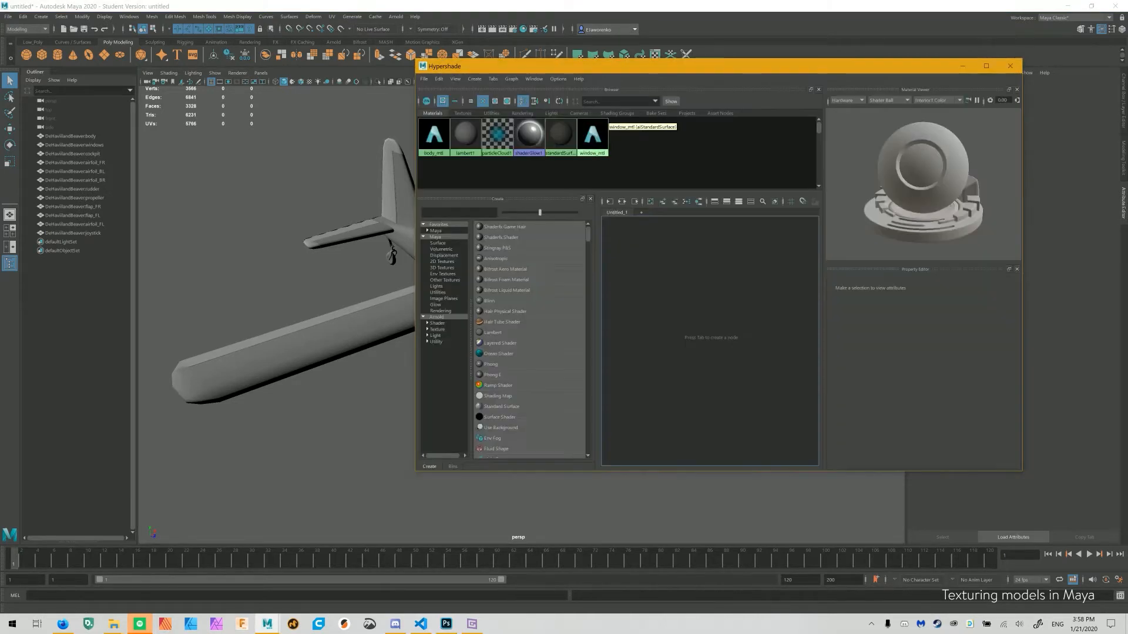
pyautogui.click(434, 135)
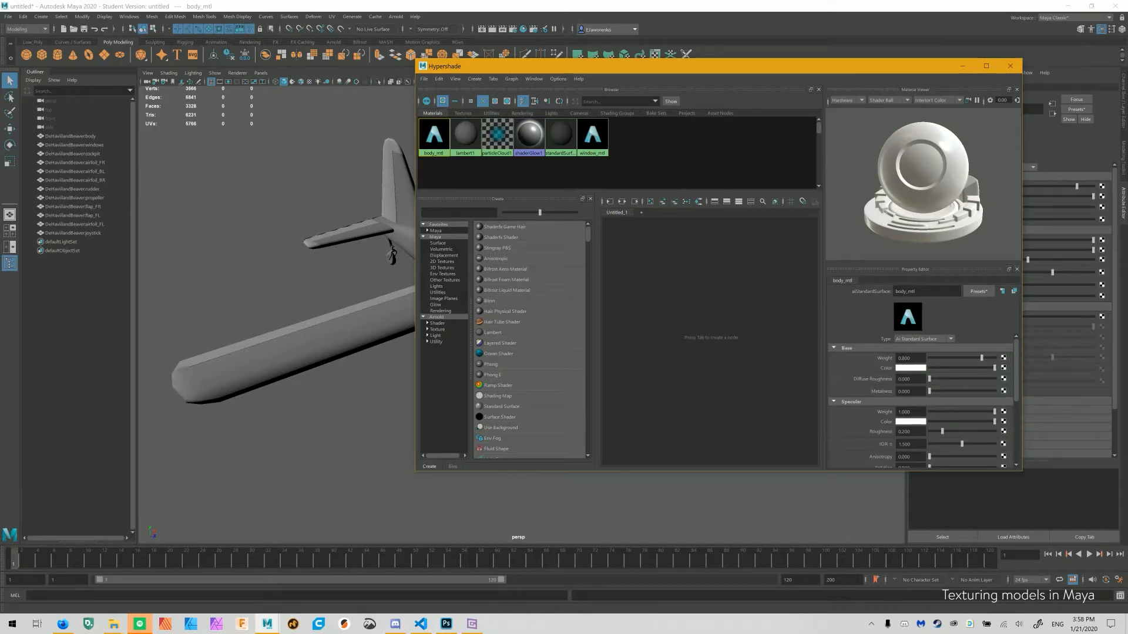
pyautogui.click(1004, 368)
pyautogui.click(456, 283)
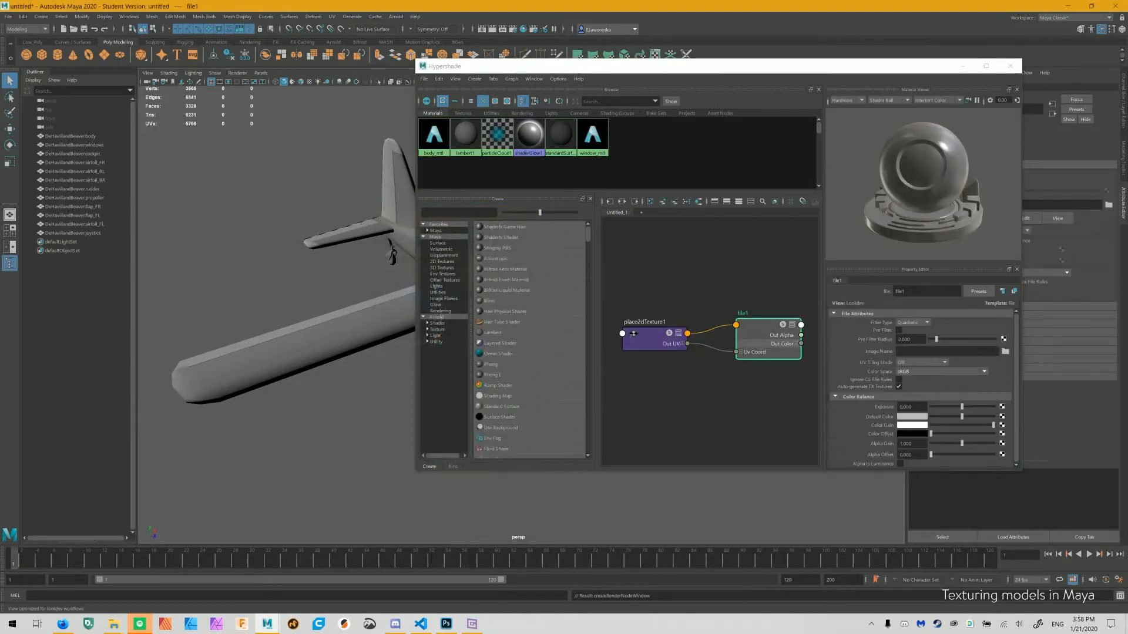
pyautogui.click(1005, 351)
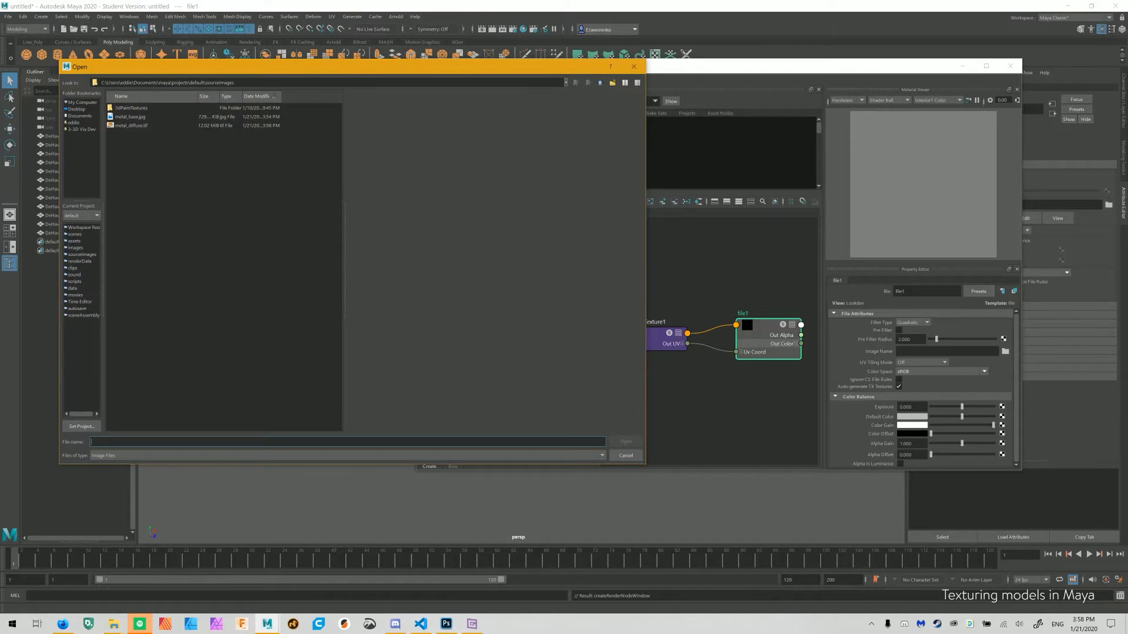
pyautogui.doubleClick(131, 125)
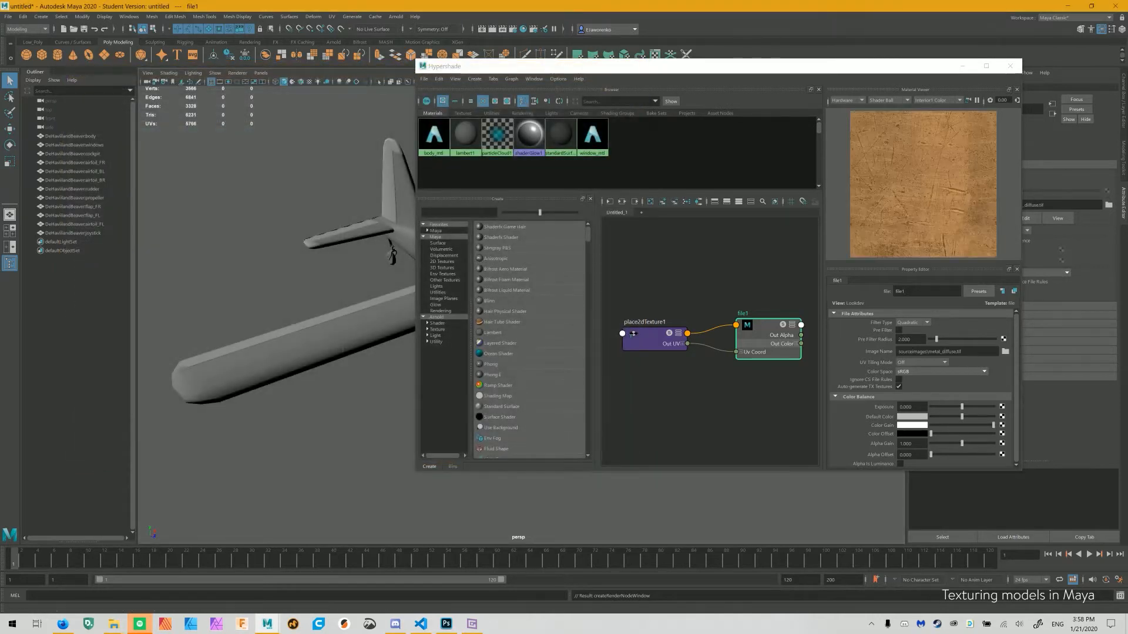
# Show textures in the viewport and inspect the metal texture on the aircraft body from several angles and up close
pyautogui.moveTo(639, 66); pyautogui.dragTo(685, 80)
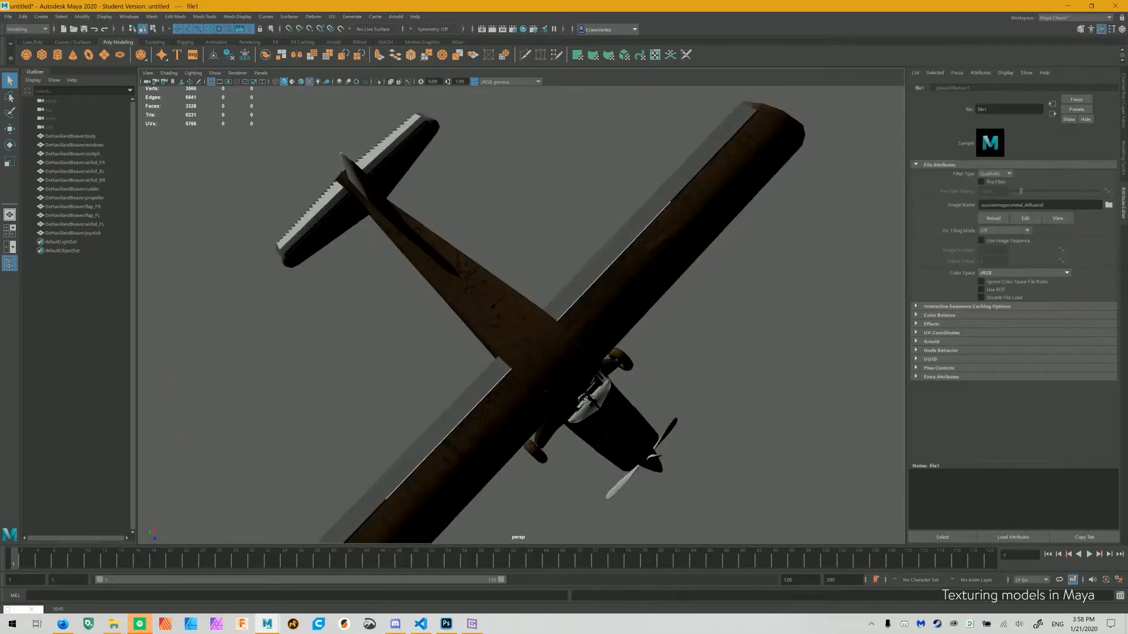
pyautogui.keyDown('alt'); pyautogui.moveTo(517, 411); pyautogui.dragTo(517, 326); pyautogui.keyUp('alt')
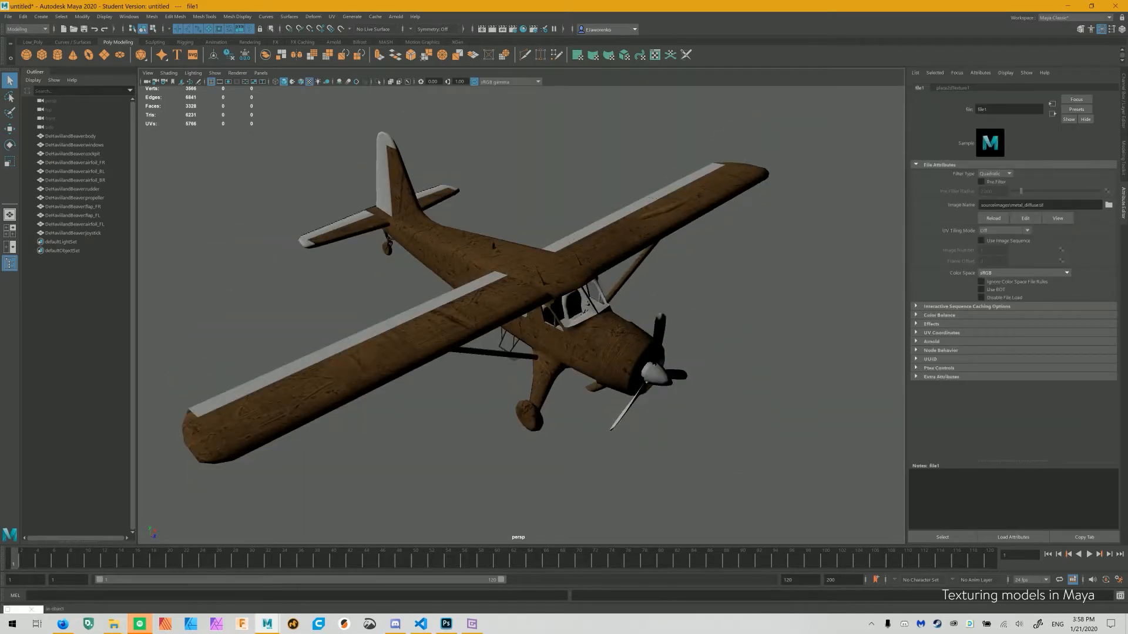
pyautogui.scroll(5, 521, 314)
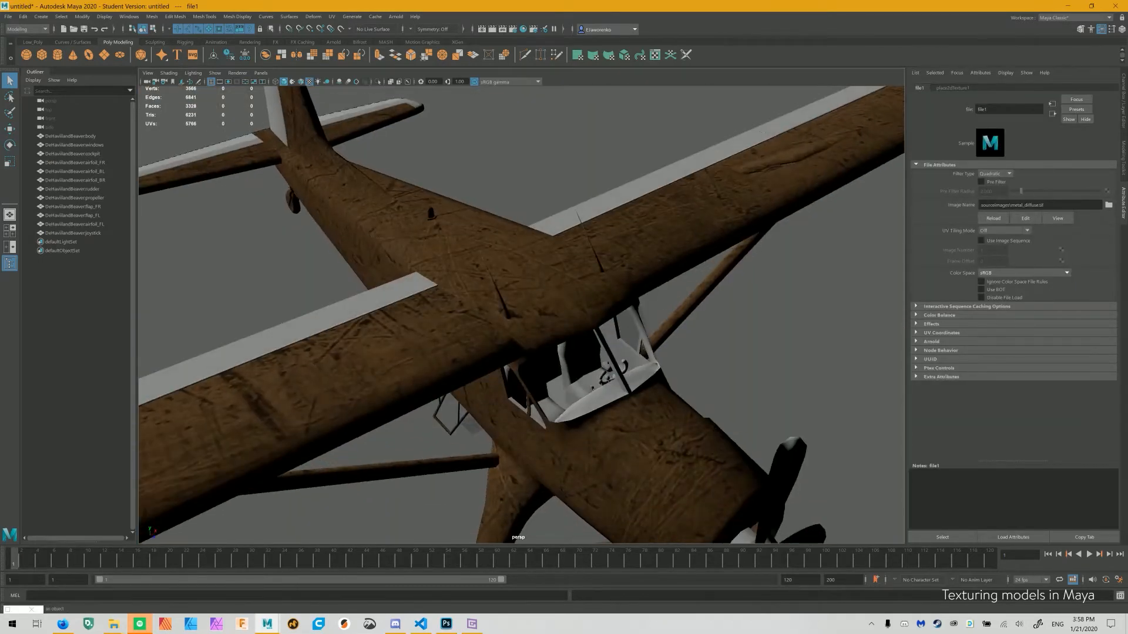
pyautogui.scroll(-5, 521, 314)
pyautogui.keyDown('alt'); pyautogui.moveTo(521, 314); pyautogui.dragTo(532, 293); pyautogui.keyUp('alt')
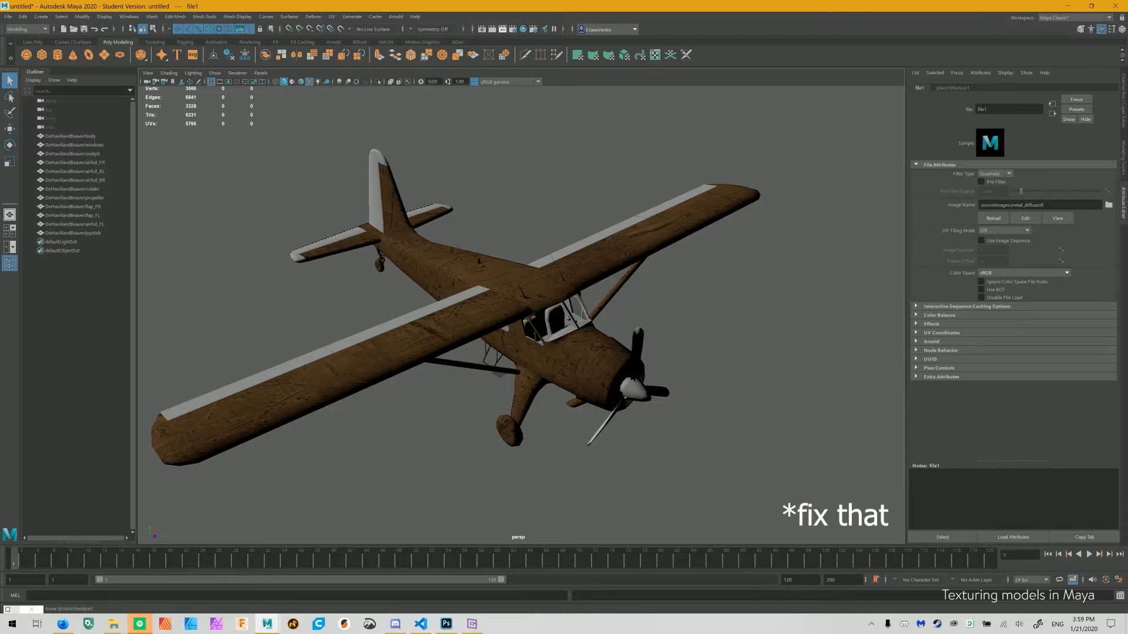
# Try enlarging all of the aircraft body's UVs in the UV Editor to tile the metal texture more densely
pyautogui.click(332, 16)
pyautogui.click(351, 33)
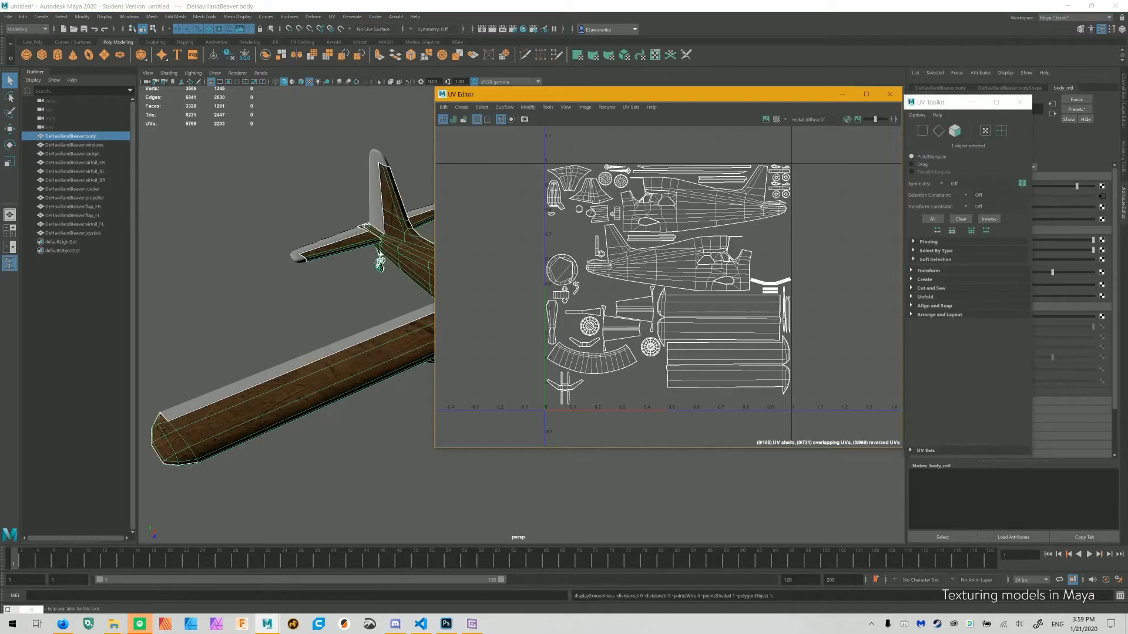
pyautogui.moveTo(535, 149); pyautogui.dragTo(844, 415)
pyautogui.moveTo(774, 271); pyautogui.dragTo(818, 269, button='right')
pyautogui.moveTo(528, 145); pyautogui.dragTo(853, 445)
pyautogui.press('r')
pyautogui.moveTo(669, 285); pyautogui.dragTo(737, 285)
pyautogui.moveTo(652, 102); pyautogui.dragTo(866, 102)
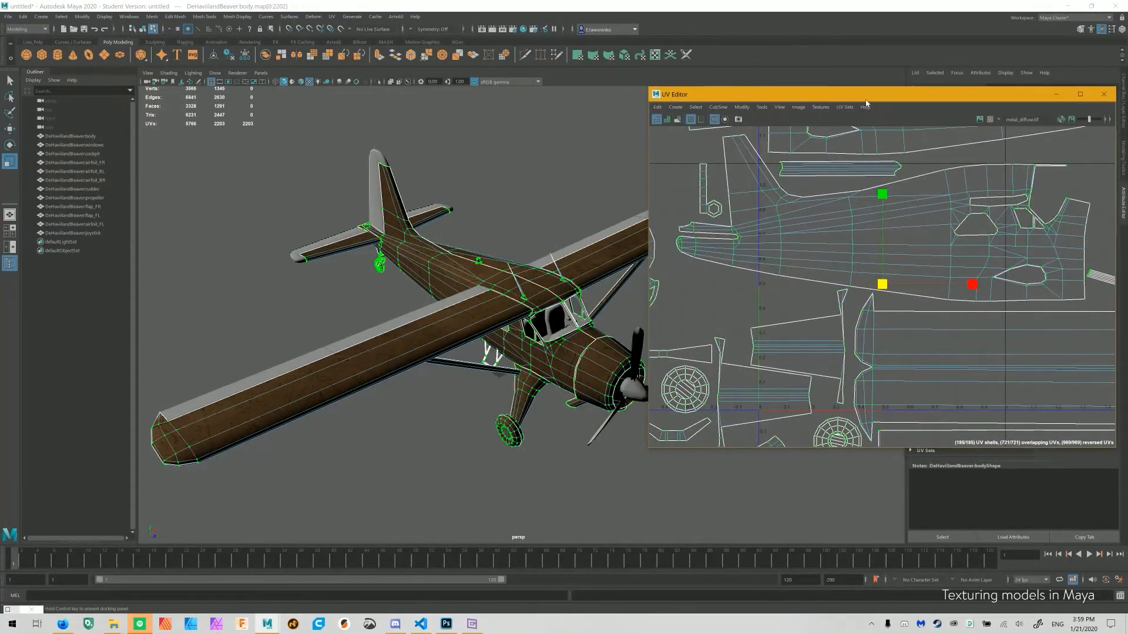
pyautogui.moveTo(882, 285); pyautogui.dragTo(952, 284)
pyautogui.scroll(2, 394, 311)
pyautogui.scroll(5, 393, 311)
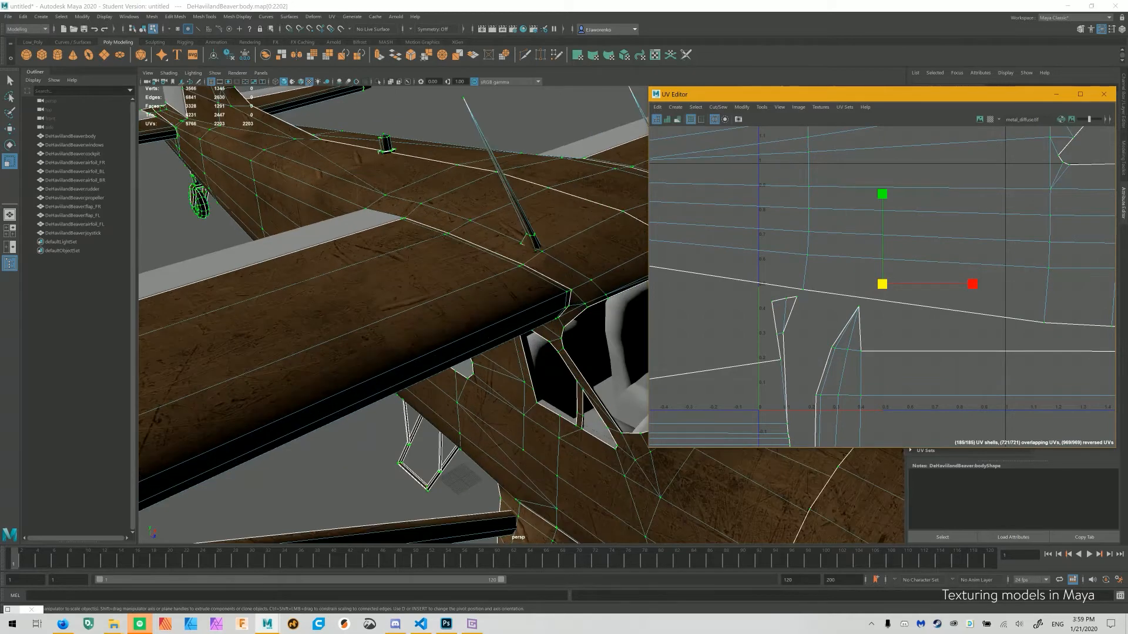
pyautogui.moveTo(882, 284); pyautogui.dragTo(803, 284)
# Undo the scaling of the body's UVs and close the UV Editor
pyautogui.hotkey('ctrl', 'z')
pyautogui.hotkey('ctrl', 'z')
pyautogui.hotkey('ctrl', 'z')
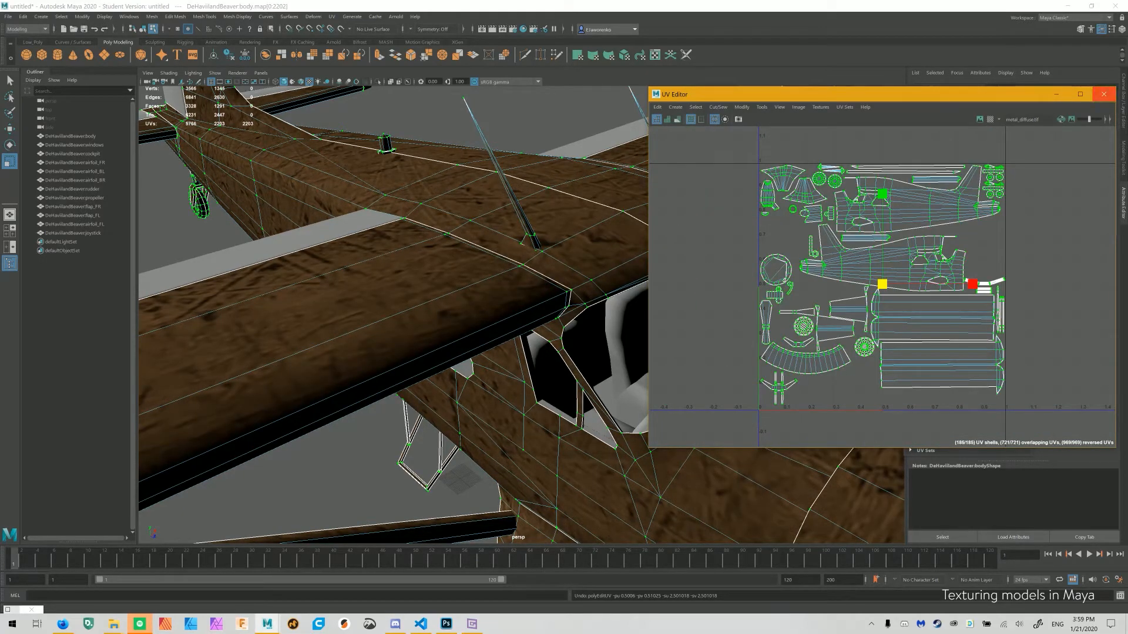
pyautogui.click(1103, 94)
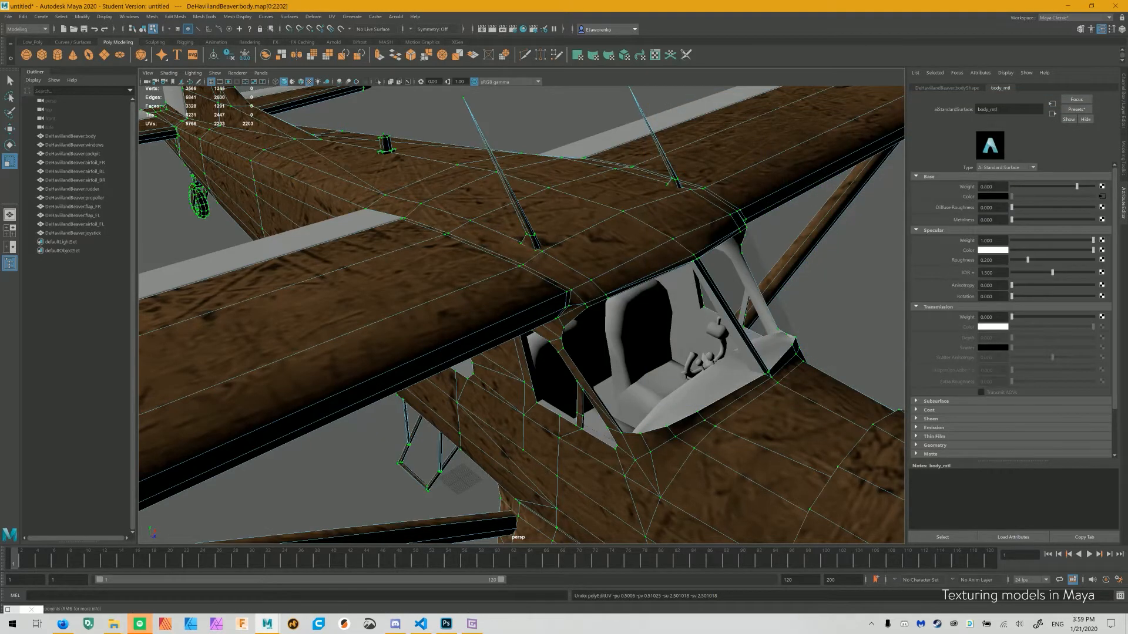
# Graph body_mtl's shading network in Hypershade and select its place2dTexture1 node
pyautogui.click(8, 610)
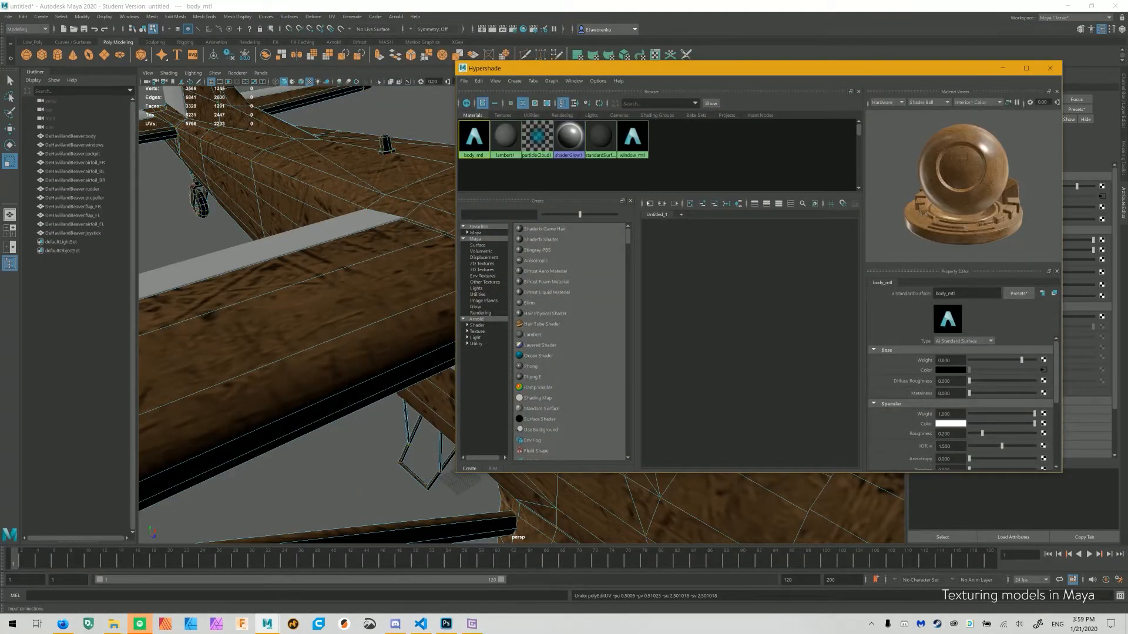
pyautogui.click(662, 204)
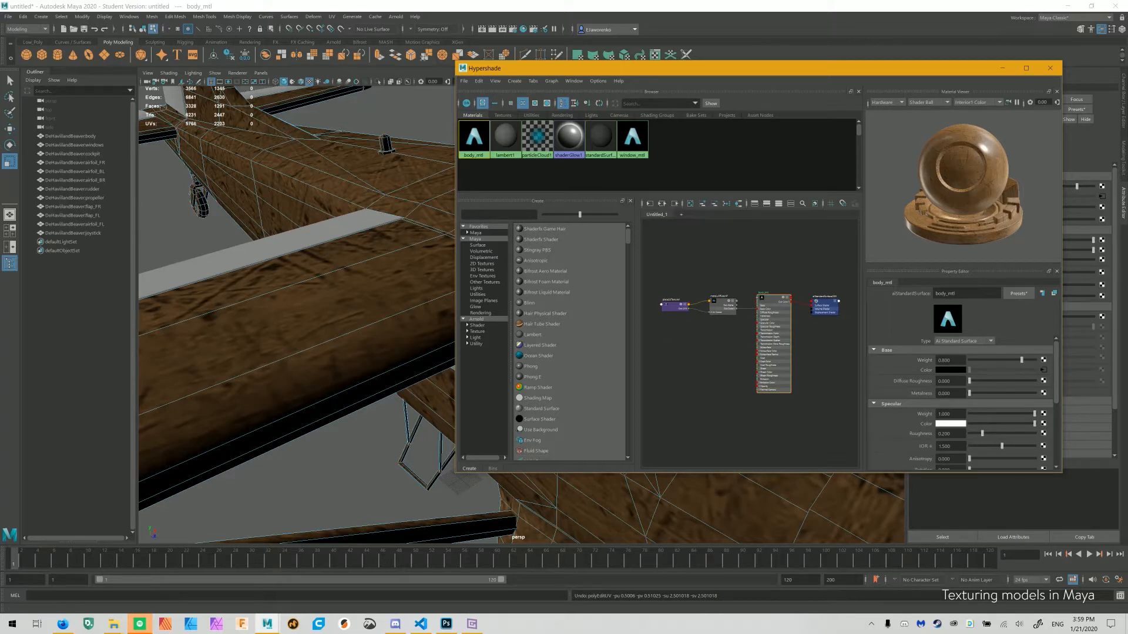
pyautogui.click(690, 203)
pyautogui.click(668, 307)
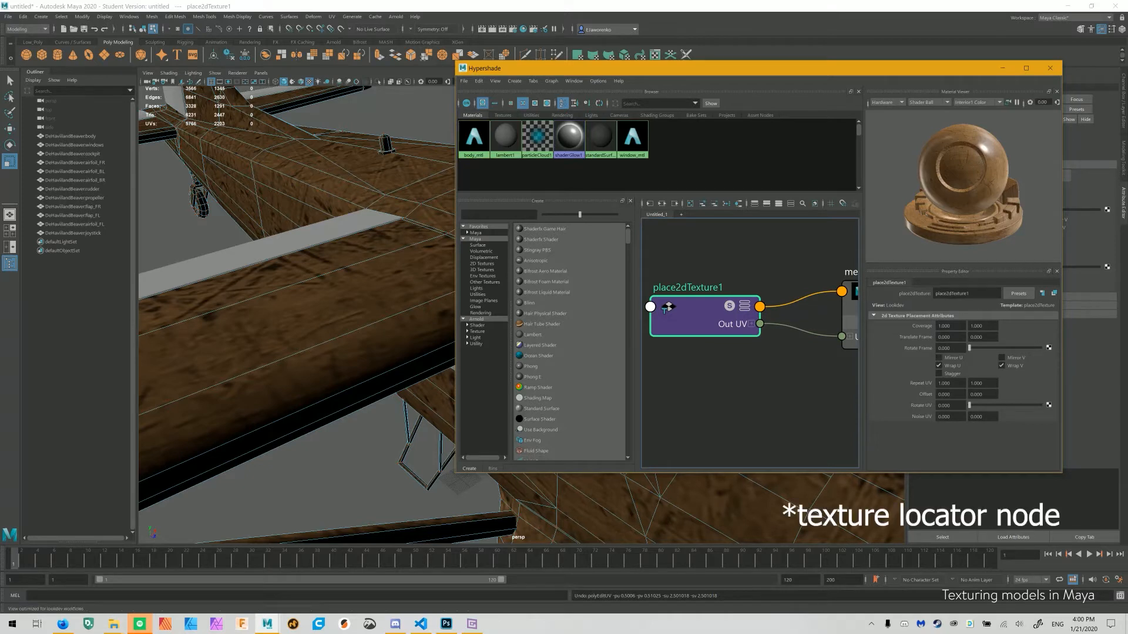
# Set Repeat UV of the metal texture's 2D placement to 5 by 5 and check the tiling on the aircraft
pyautogui.click(951, 383)
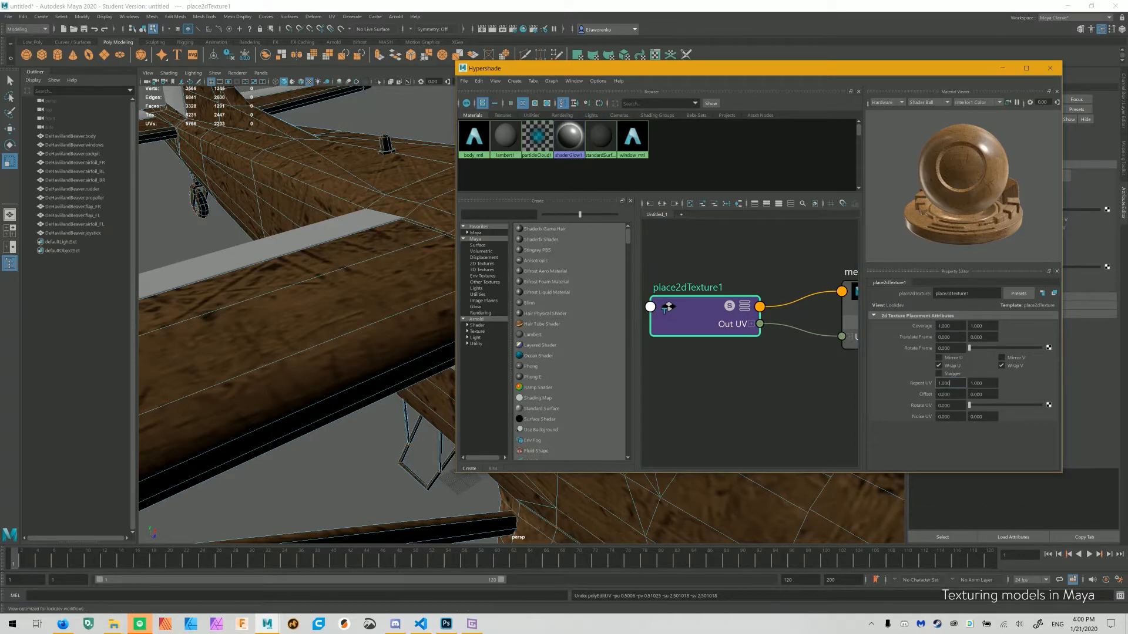
pyautogui.doubleClick(945, 383)
pyautogui.write('5')
pyautogui.press('Tab')
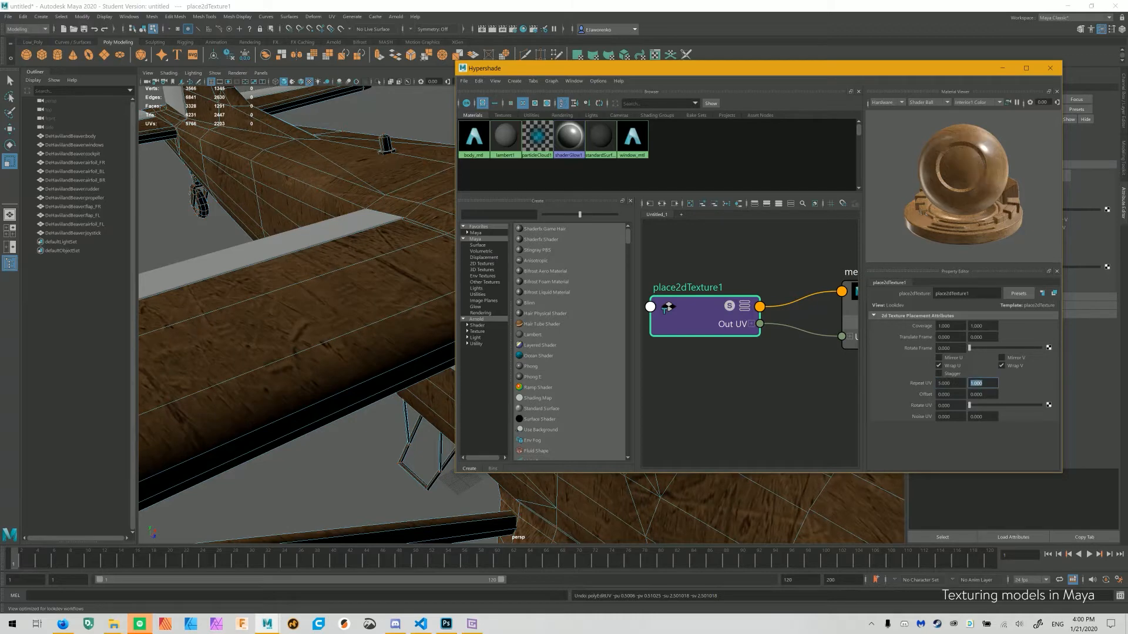
pyautogui.write('5')
pyautogui.press('Return')
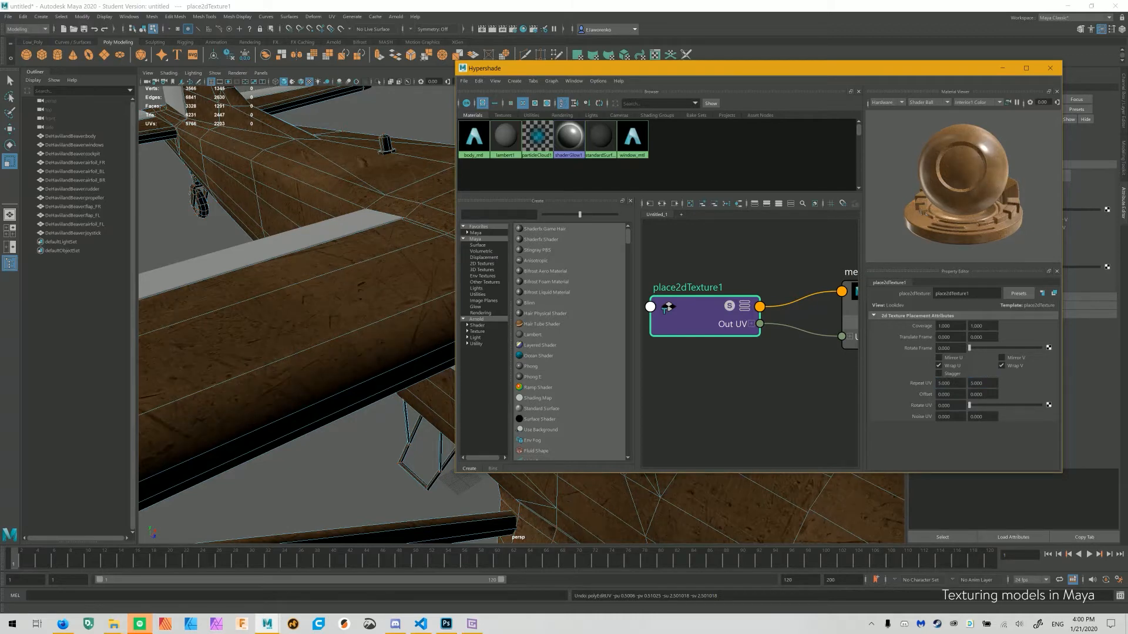
pyautogui.keyDown('alt'); pyautogui.moveTo(305, 282); pyautogui.dragTo(302, 227); pyautogui.keyUp('alt')
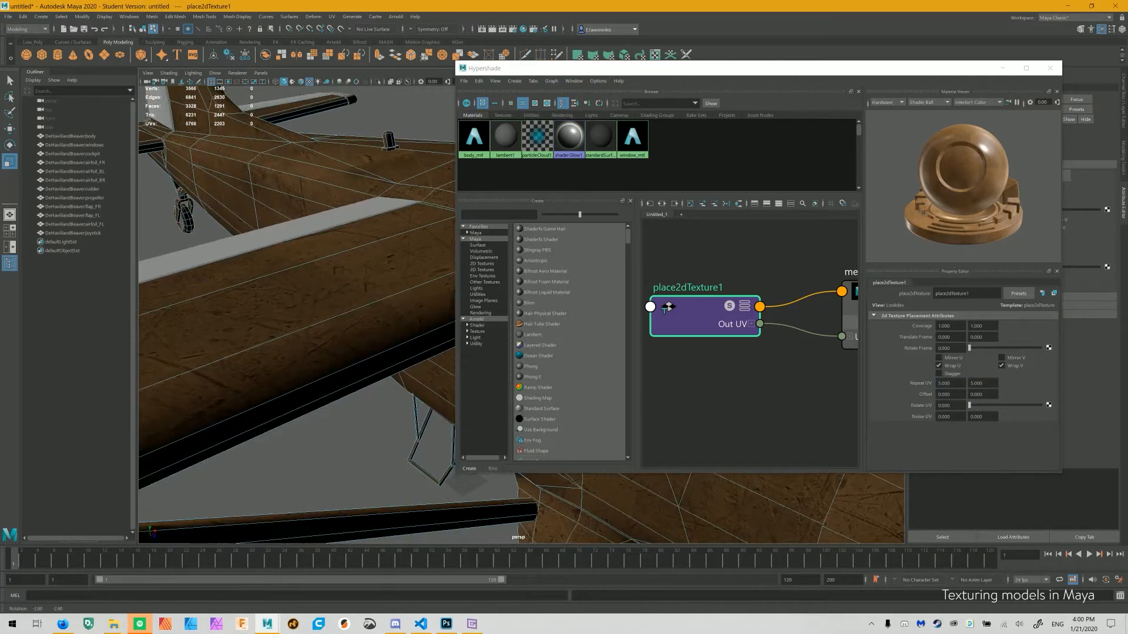
pyautogui.keyDown('alt'); pyautogui.moveTo(364, 282); pyautogui.dragTo(170, 347, button='middle'); pyautogui.keyUp('alt')
pyautogui.moveTo(264, 282)
pyautogui.keyDown('alt'); pyautogui.mouseDown()
pyautogui.moveTo(276, 352)
pyautogui.moveTo(265, 288)
pyautogui.mouseUp(); pyautogui.keyUp('alt')
pyautogui.keyDown('alt'); pyautogui.moveTo(265, 288); pyautogui.dragTo(329, 286, button='middle'); pyautogui.keyUp('alt')
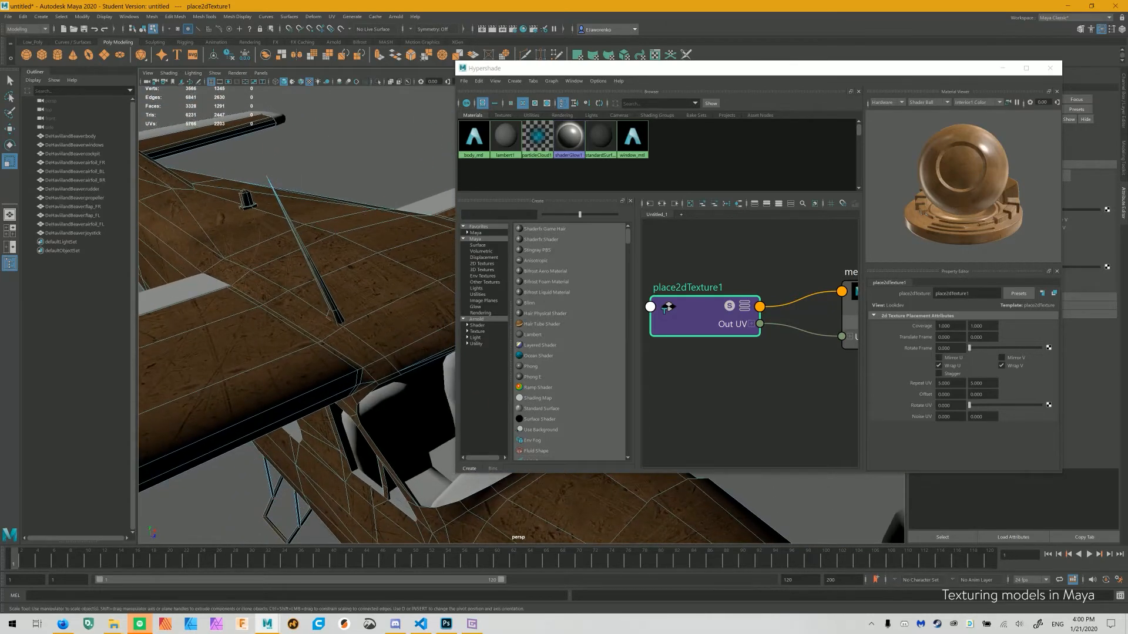
pyautogui.moveTo(294, 282)
pyautogui.keyDown('alt'); pyautogui.mouseDown()
pyautogui.moveTo(311, 353)
pyautogui.moveTo(296, 276)
pyautogui.mouseUp(); pyautogui.keyUp('alt')
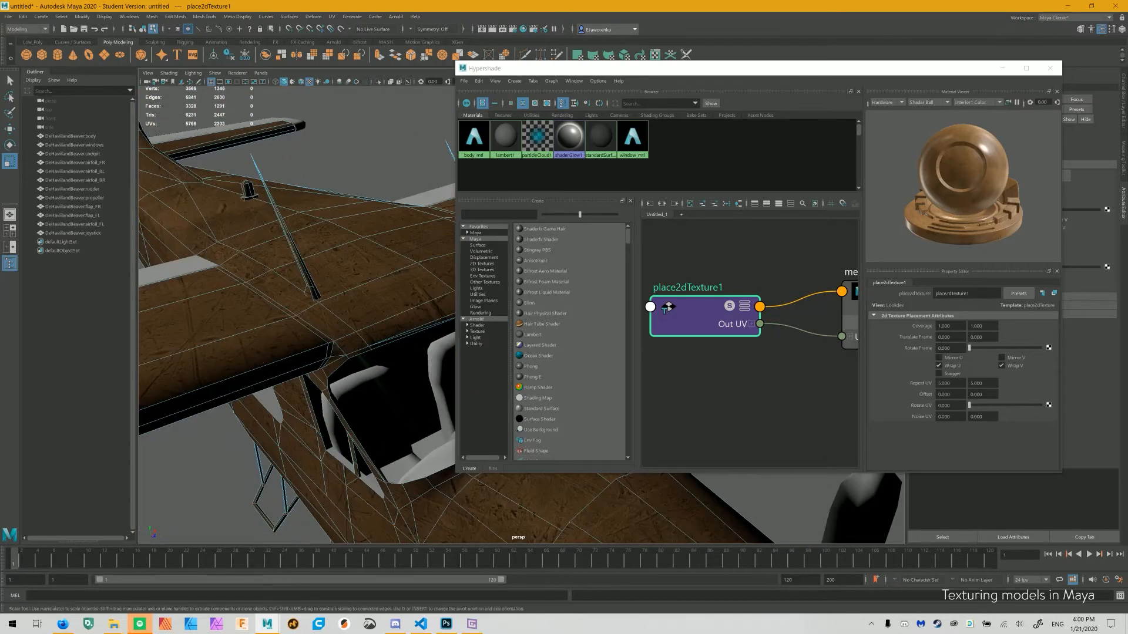
pyautogui.scroll(-3, 666, 306)
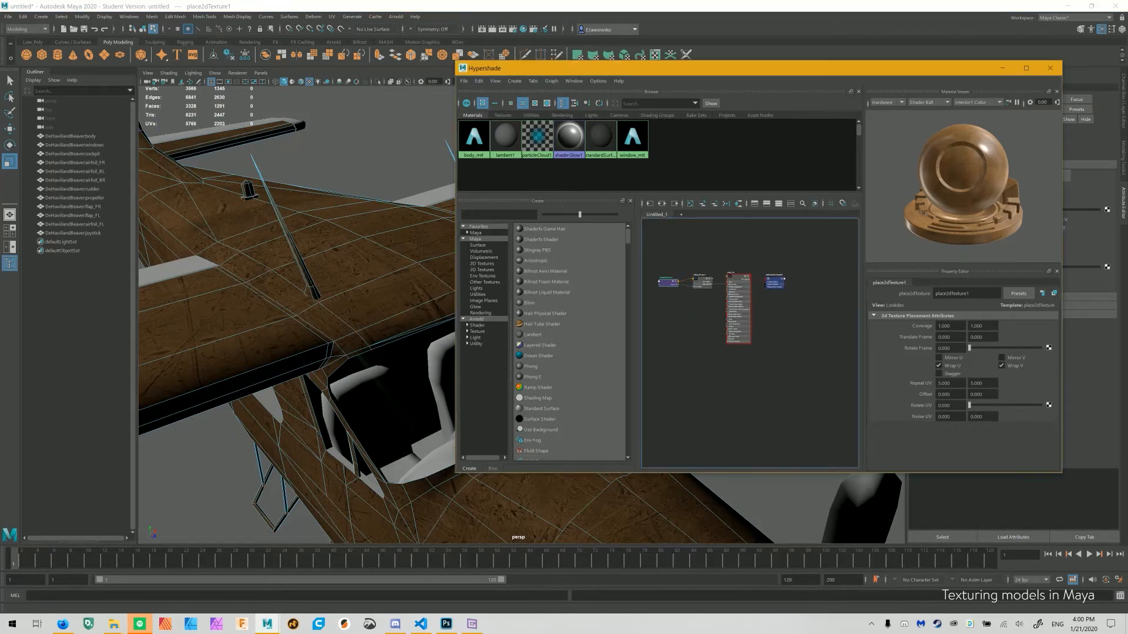
# Switch to Photoshop and group the Color Fill 1 and metal_base layers
pyautogui.hotkey('alt', 'Tab')
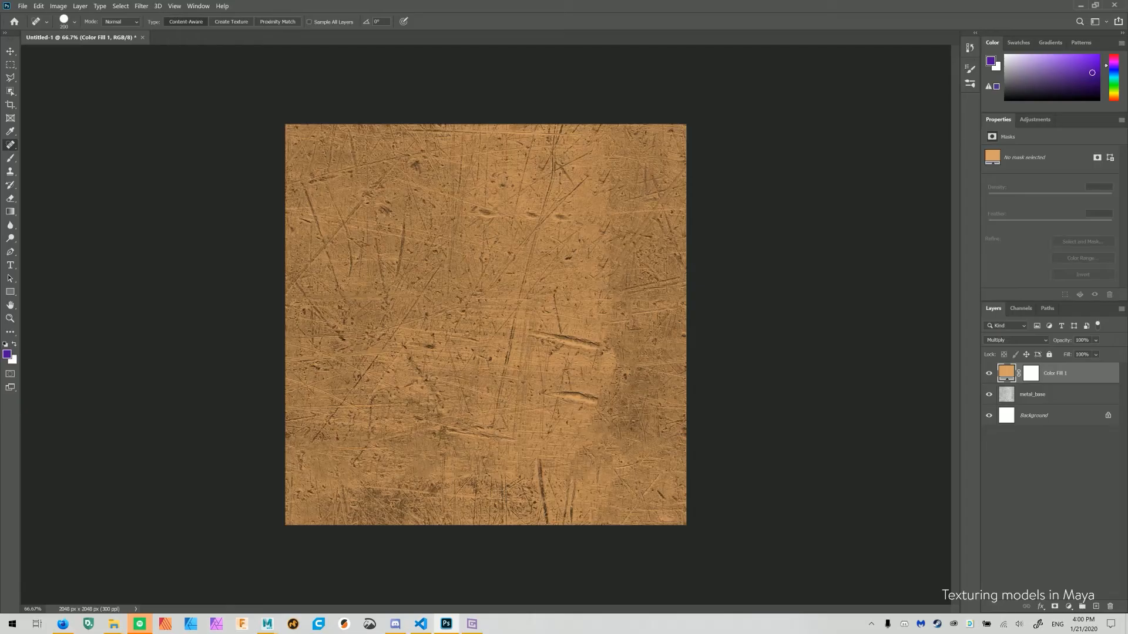
pyautogui.click(989, 374)
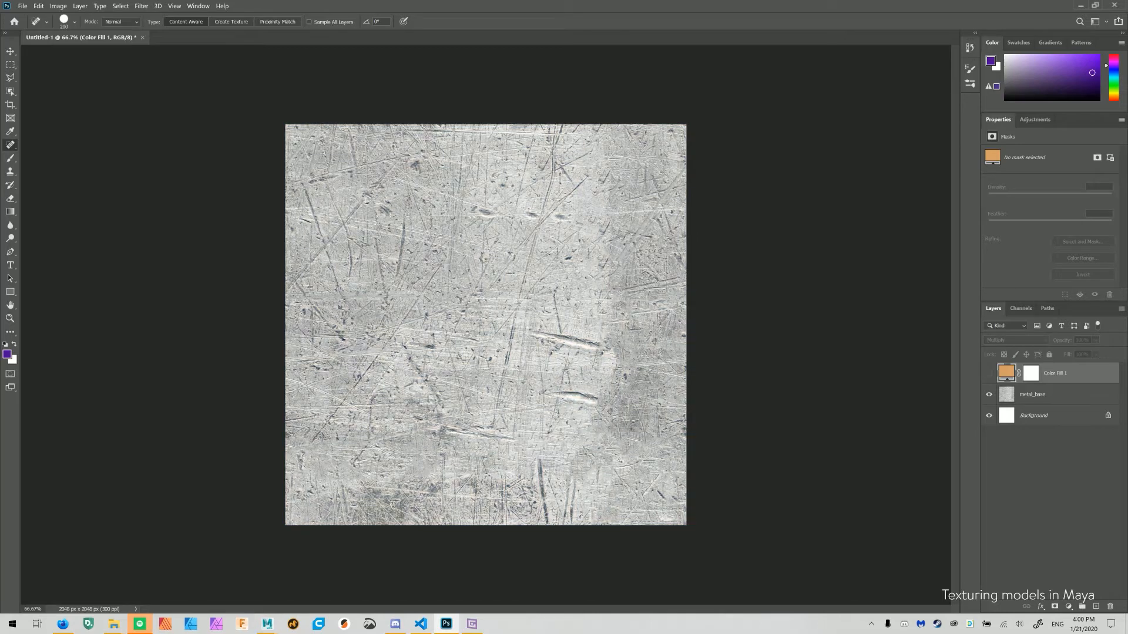
pyautogui.click(989, 374)
pyautogui.keyDown('shift'); pyautogui.click(1033, 395); pyautogui.keyUp('shift')
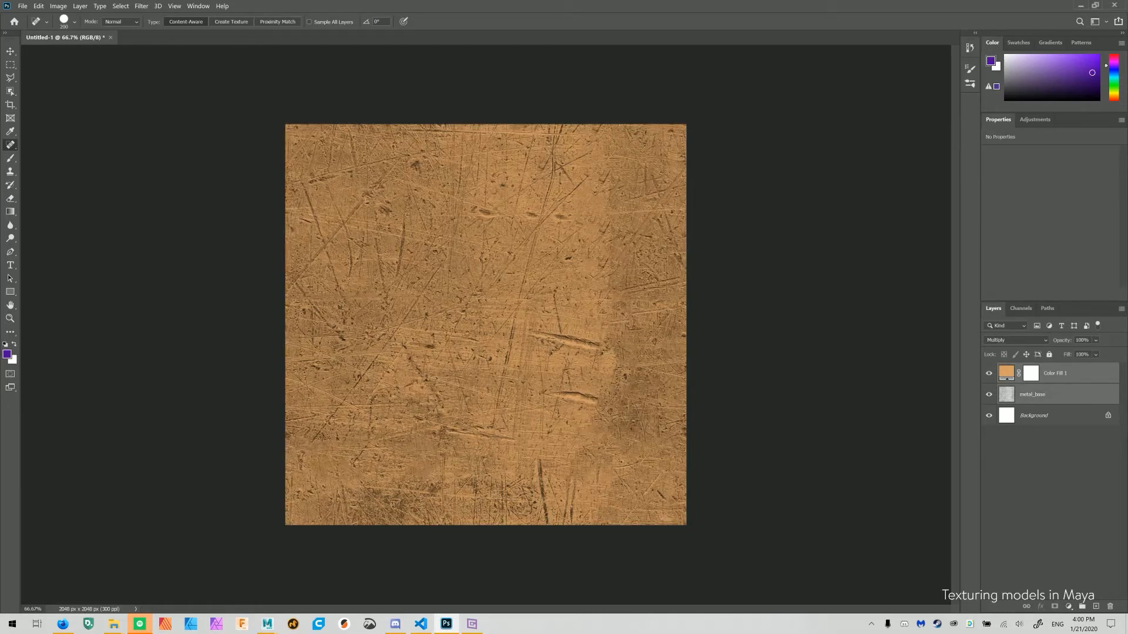
pyautogui.hotkey('ctrl', 'g')
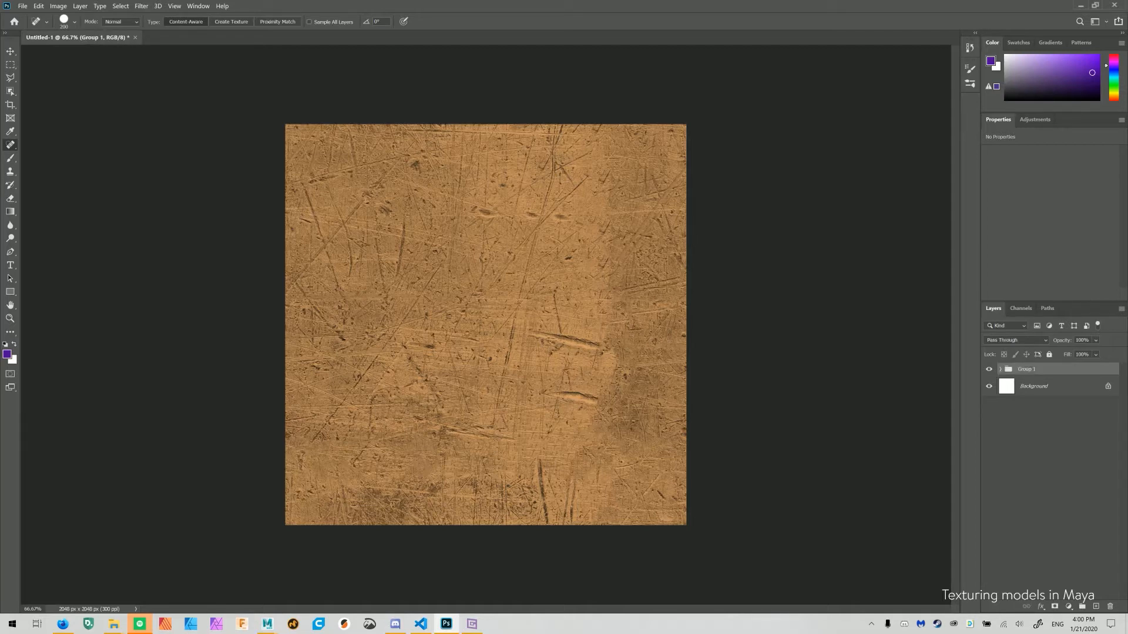
# Delete the Background layer and rename the layer group as diffuse
pyautogui.click(1034, 387)
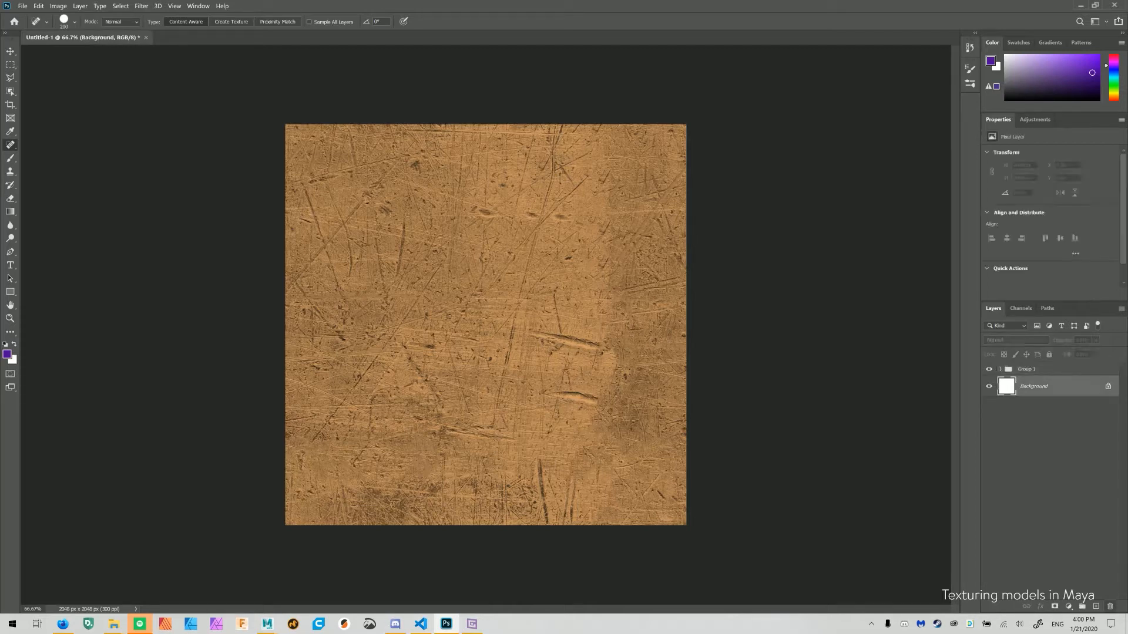
pyautogui.press('Delete')
pyautogui.doubleClick(1026, 369)
pyautogui.write('diffu')
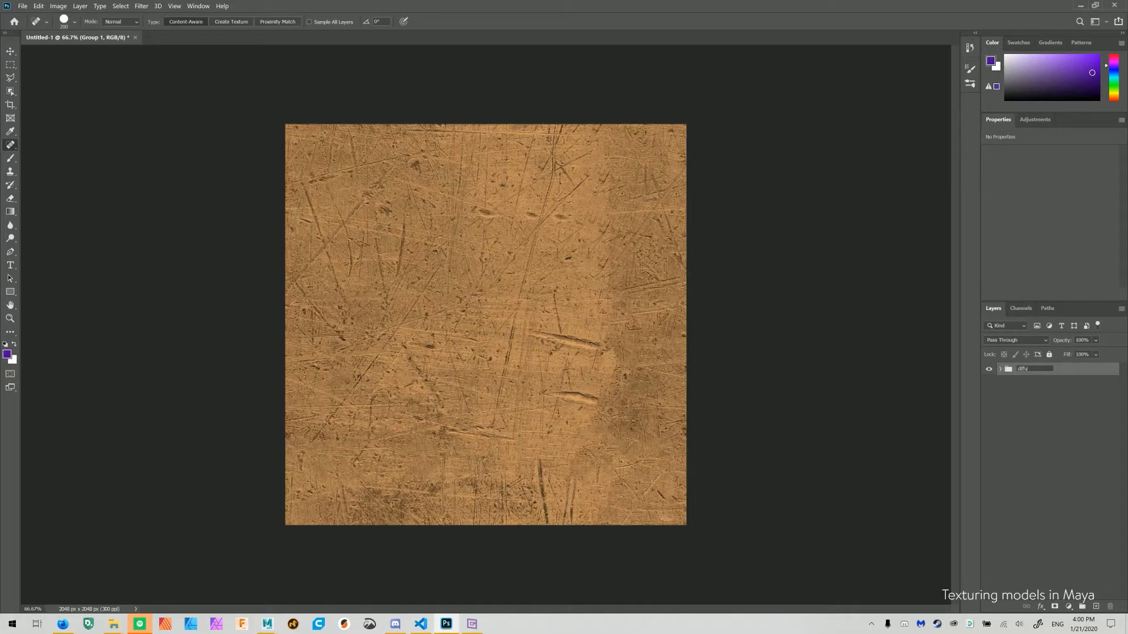
pyautogui.write('se')
pyautogui.press('Return')
# Duplicate the diffuse group under the name specular and hide the color fill layer inside the copy
pyautogui.hotkey('ctrl', 'j')
pyautogui.doubleClick(1031, 369)
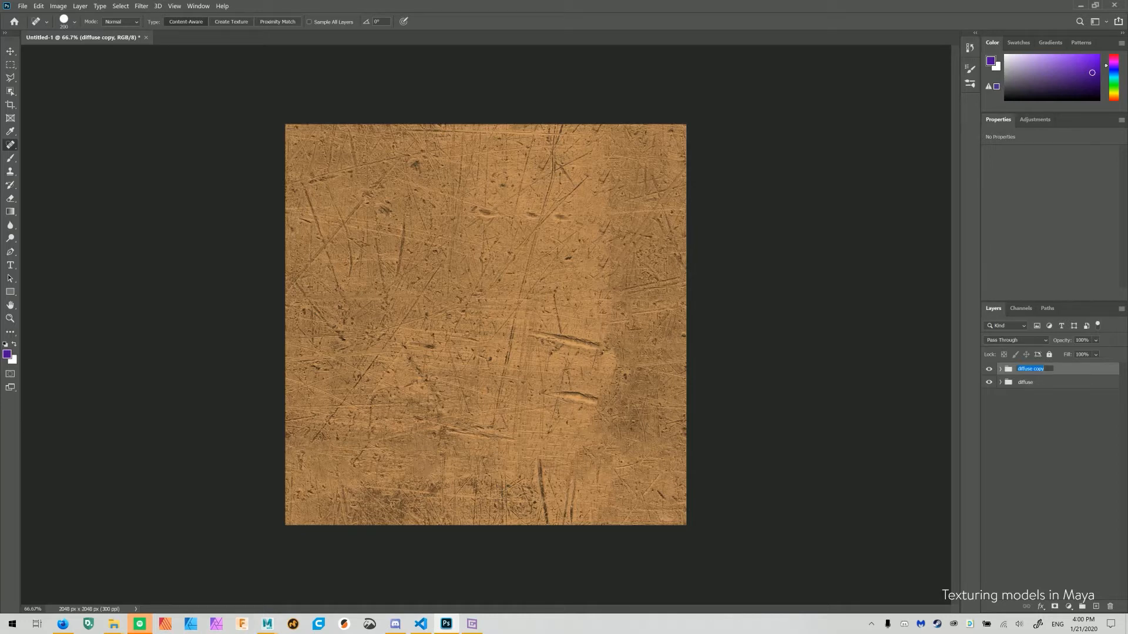
pyautogui.write('specular')
pyautogui.press('Return')
pyautogui.click(1001, 369)
pyautogui.click(1015, 385)
pyautogui.click(989, 387)
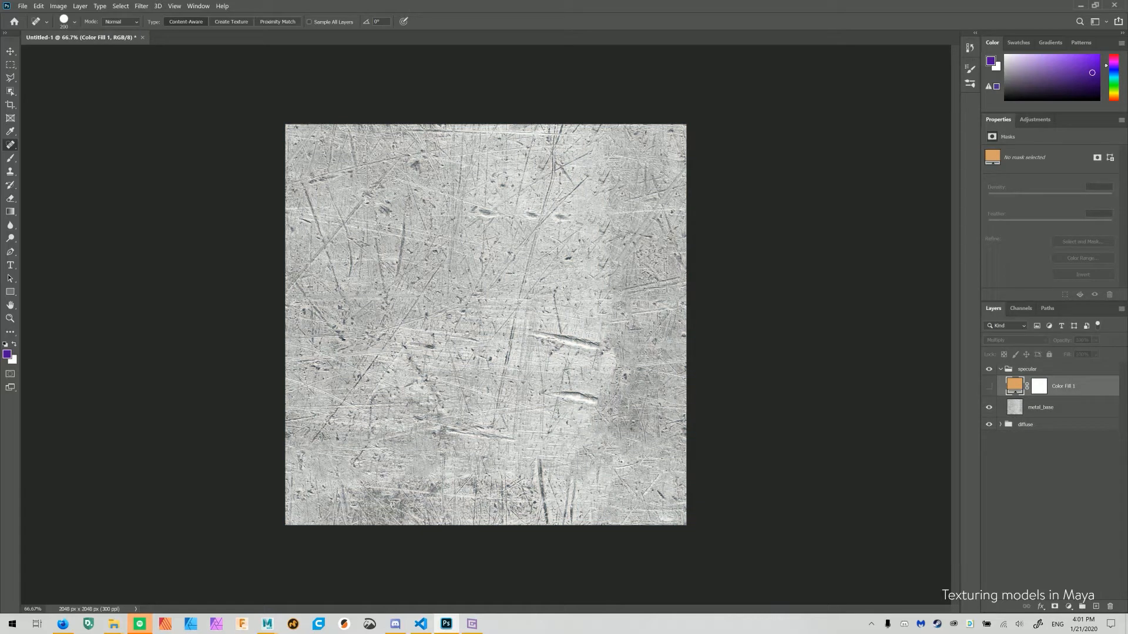
# Remove the specular group's hidden color fill and add a Levels adjustment layer above its metal_base layer
pyautogui.click(1041, 407)
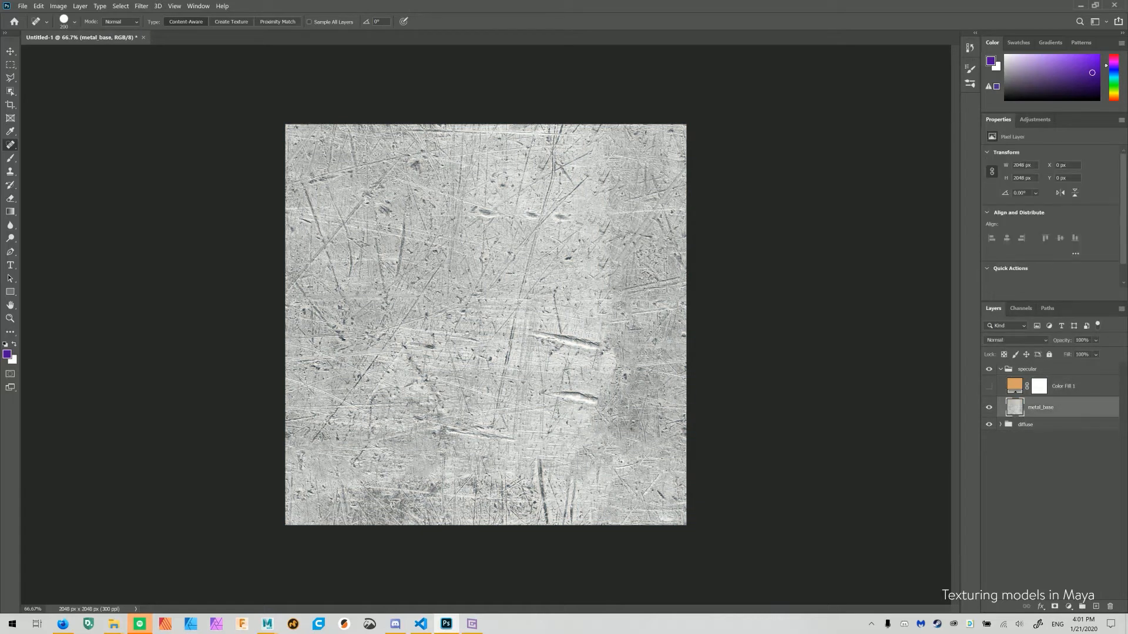
pyautogui.click(141, 6)
pyautogui.moveTo(80, 6)
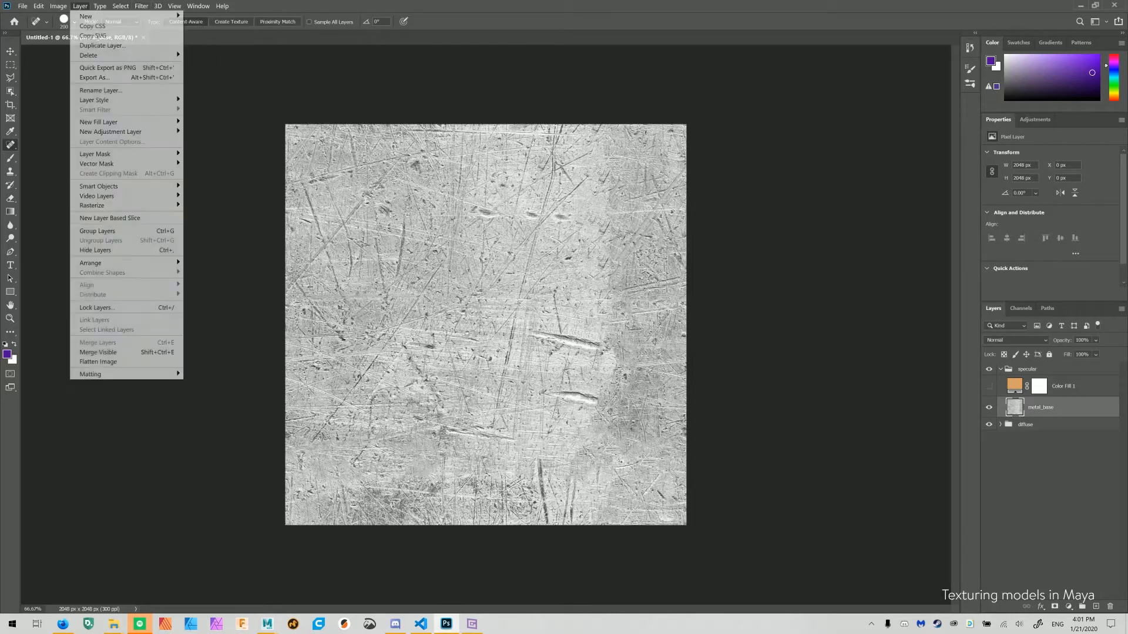
pyautogui.moveTo(99, 122)
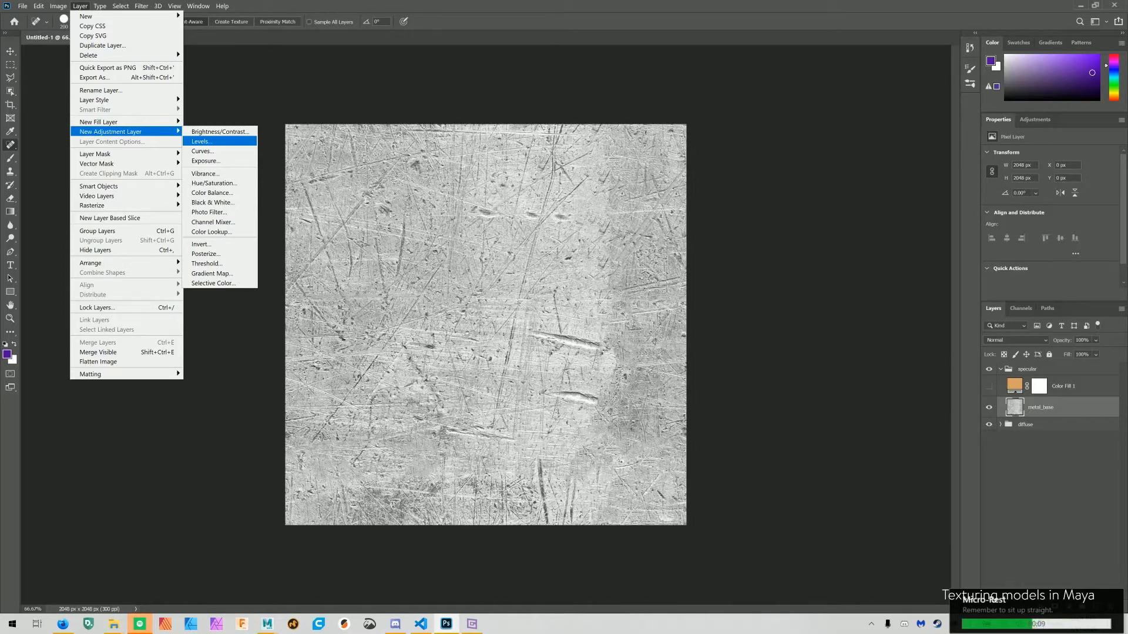
pyautogui.press('Return')
pyautogui.press('Return')
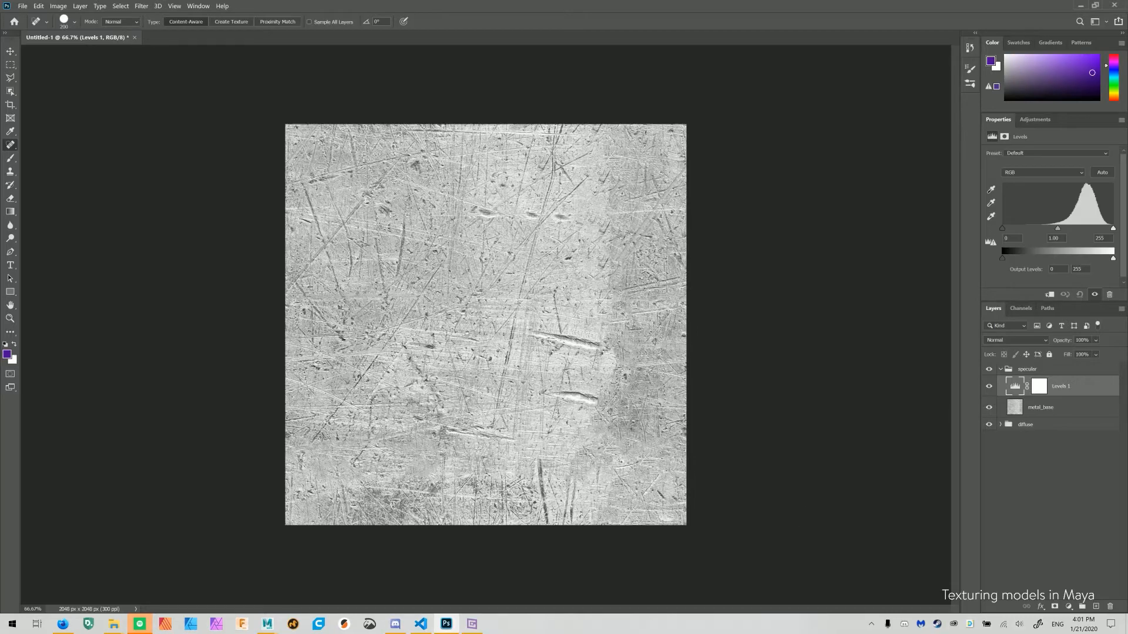
# Set the Levels midtone to 0.62 and the output levels to 38 and 217
pyautogui.moveTo(1057, 228)
pyautogui.mouseDown()
pyautogui.moveTo(1089, 228)
pyautogui.moveTo(1074, 228)
pyautogui.mouseUp()
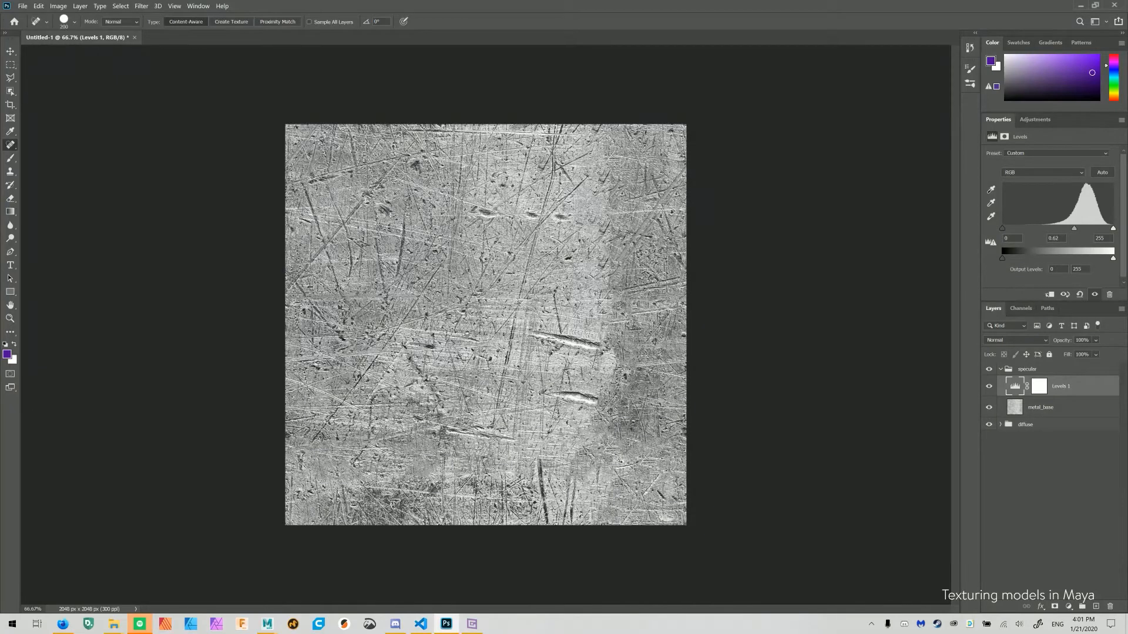
pyautogui.moveTo(1002, 258)
pyautogui.mouseDown()
pyautogui.moveTo(1045, 258)
pyautogui.moveTo(1019, 258)
pyautogui.mouseUp()
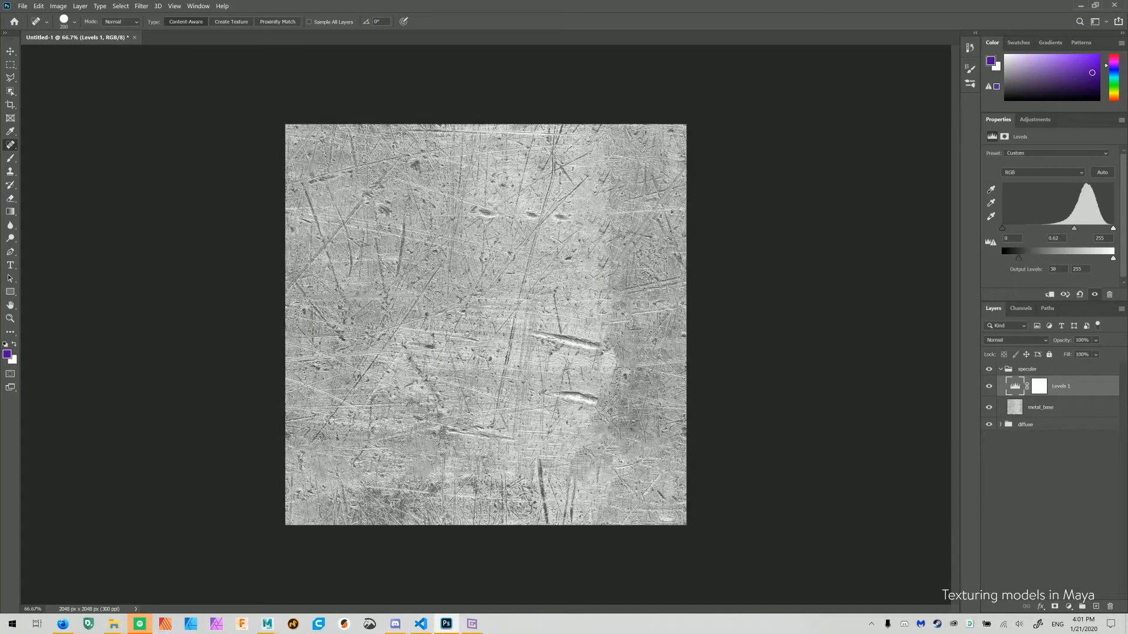
pyautogui.moveTo(1114, 258); pyautogui.dragTo(1097, 258)
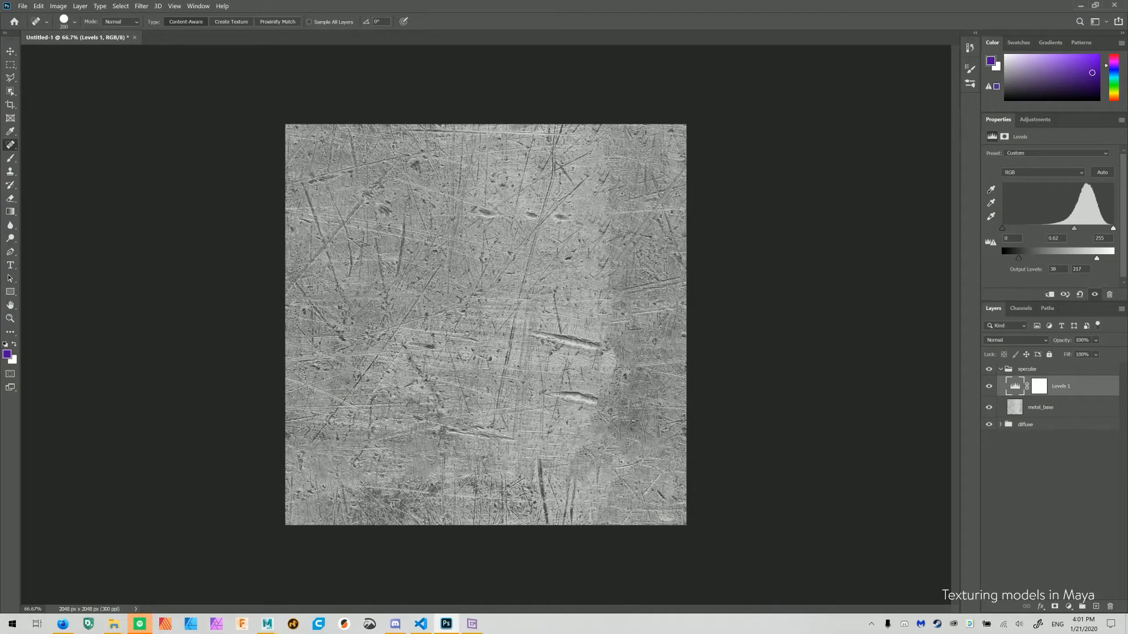
# Save the image as metal_specular in TIFF format in the sourceimages folder, without compression and with layers discarded
pyautogui.click(22, 6)
pyautogui.click(36, 126)
pyautogui.write('metal_specular')
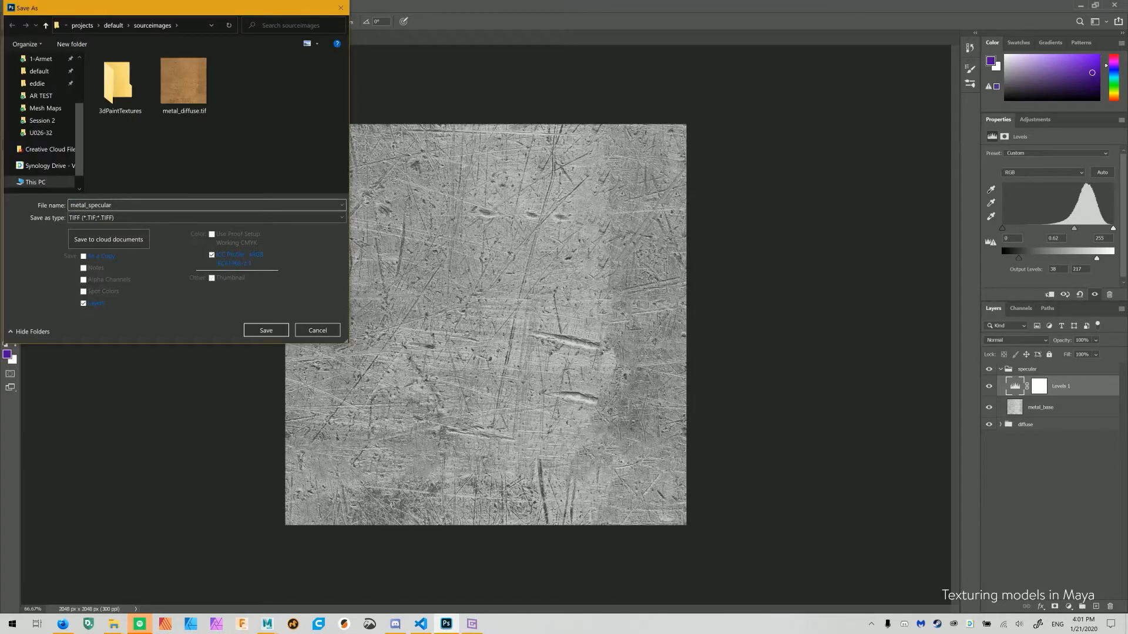
pyautogui.press('Return')
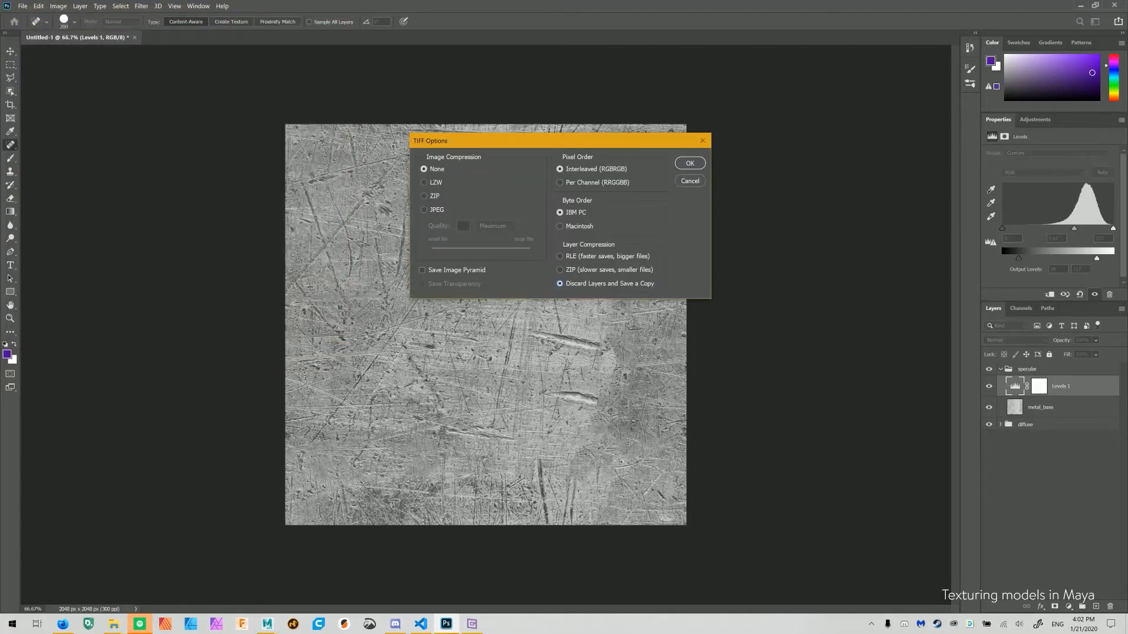
pyautogui.press('Return')
# Switch to Maya and map a new file texture to the specular weight of the body_mtl material
pyautogui.hotkey('alt', 'Tab')
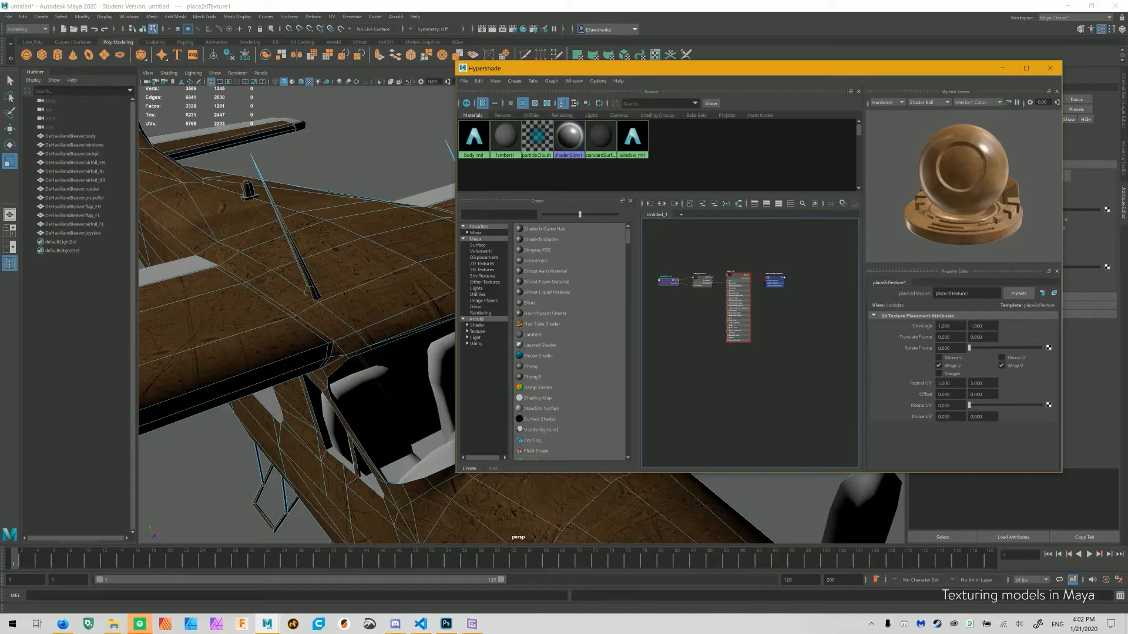
pyautogui.scroll(6, 754, 293)
pyautogui.scroll(-5, 696, 279)
pyautogui.scroll(2, 695, 279)
pyautogui.click(742, 261)
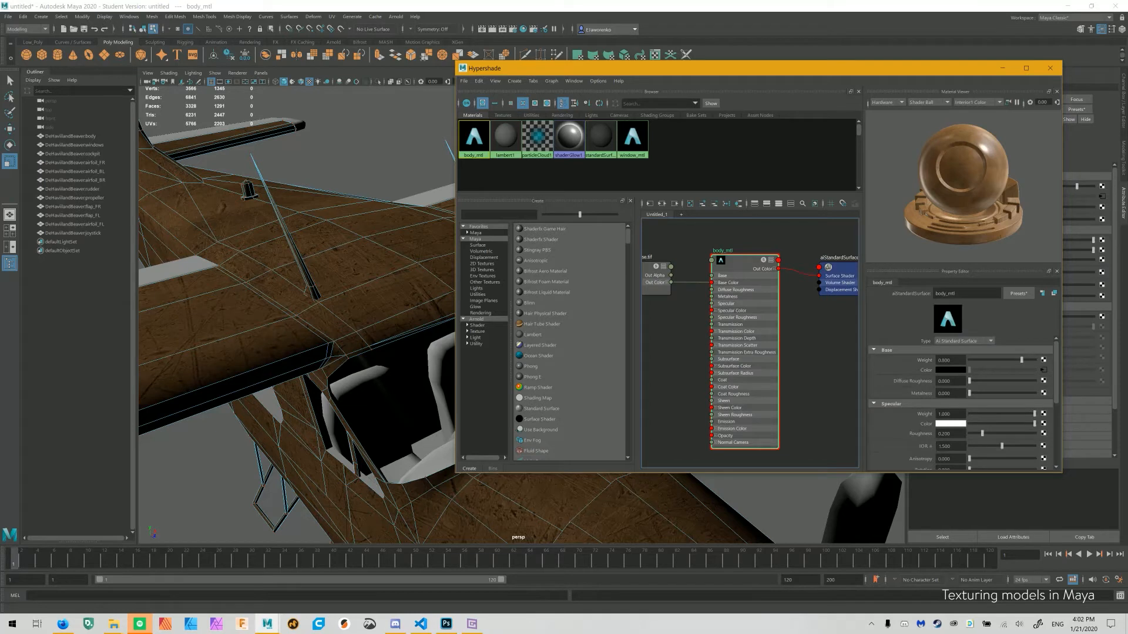
pyautogui.scroll(-2, 964, 399)
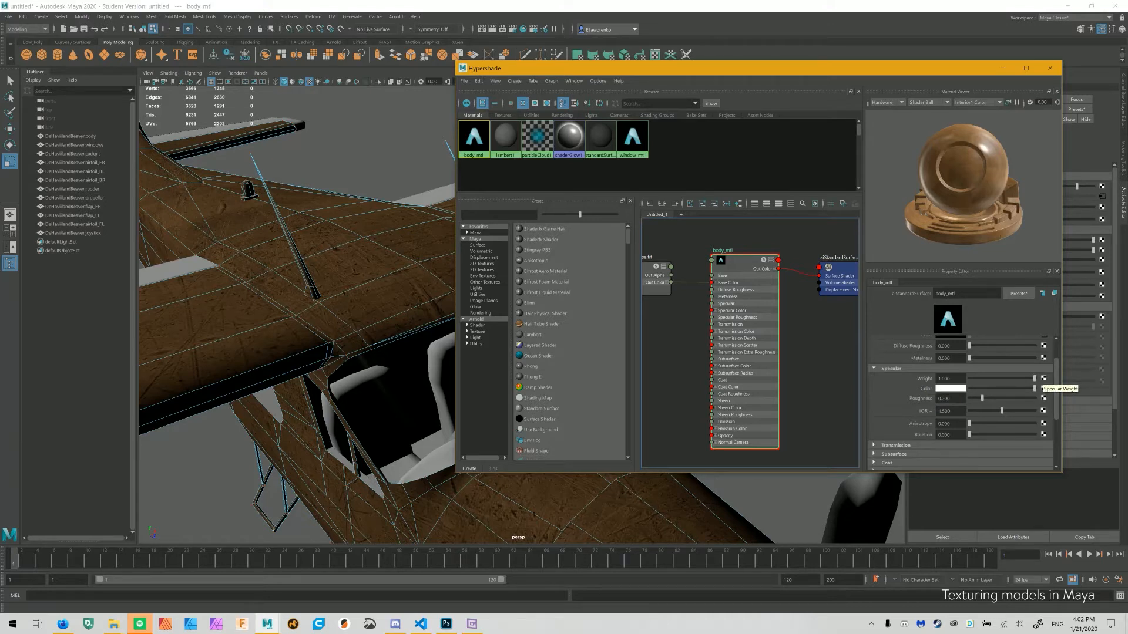
pyautogui.click(1043, 388)
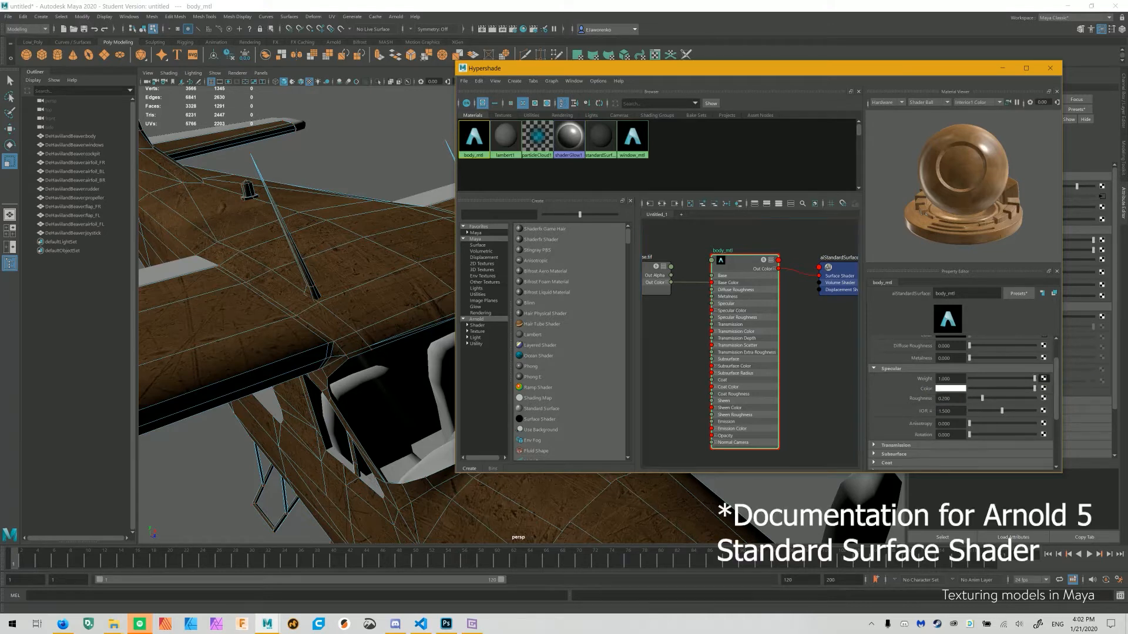
pyautogui.click(448, 283)
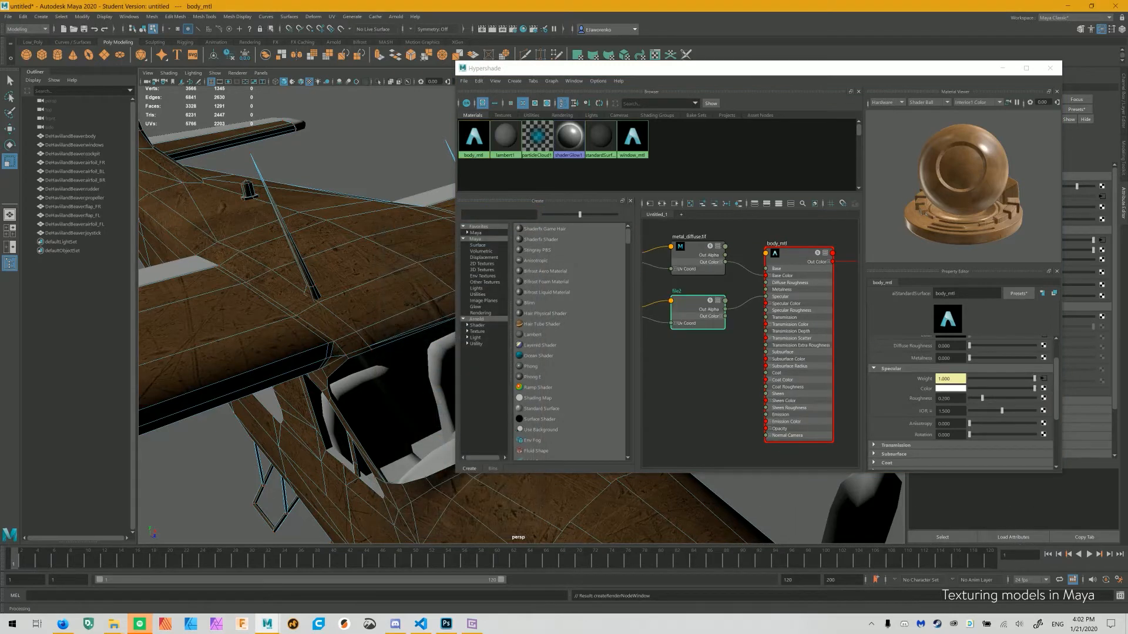
# Load metal_specular.tif from the sourceimages folder into the new specular file texture node
pyautogui.keyDown('alt'); pyautogui.moveTo(696, 385); pyautogui.dragTo(782, 406, button='middle'); pyautogui.keyUp('alt')
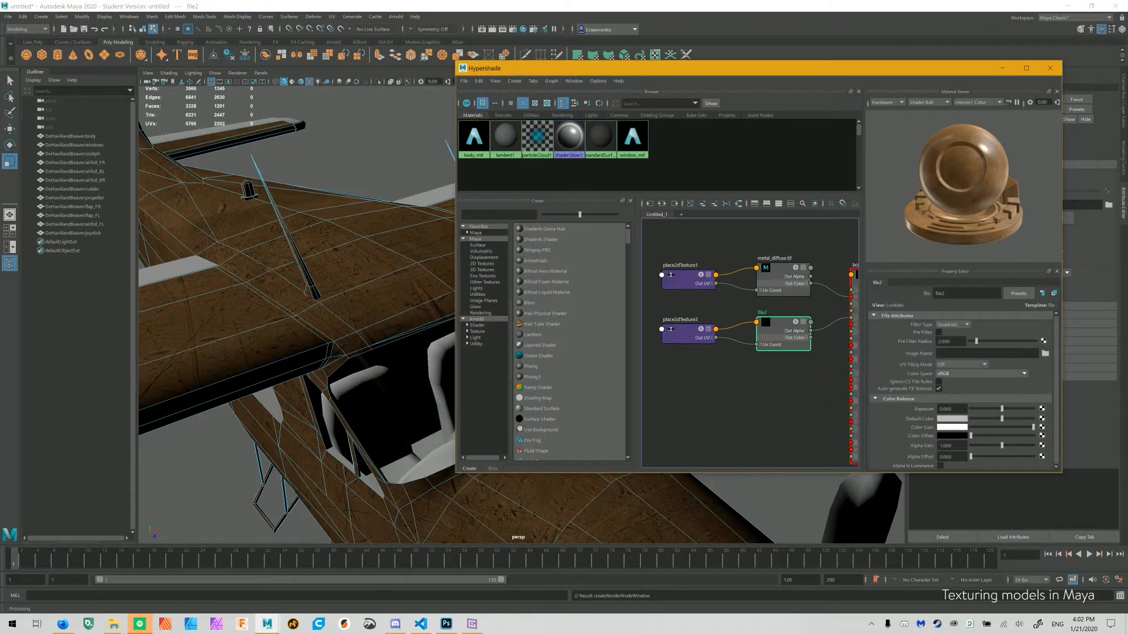
pyautogui.keyDown('alt'); pyautogui.moveTo(813, 286); pyautogui.dragTo(733, 270, button='middle'); pyautogui.keyUp('alt')
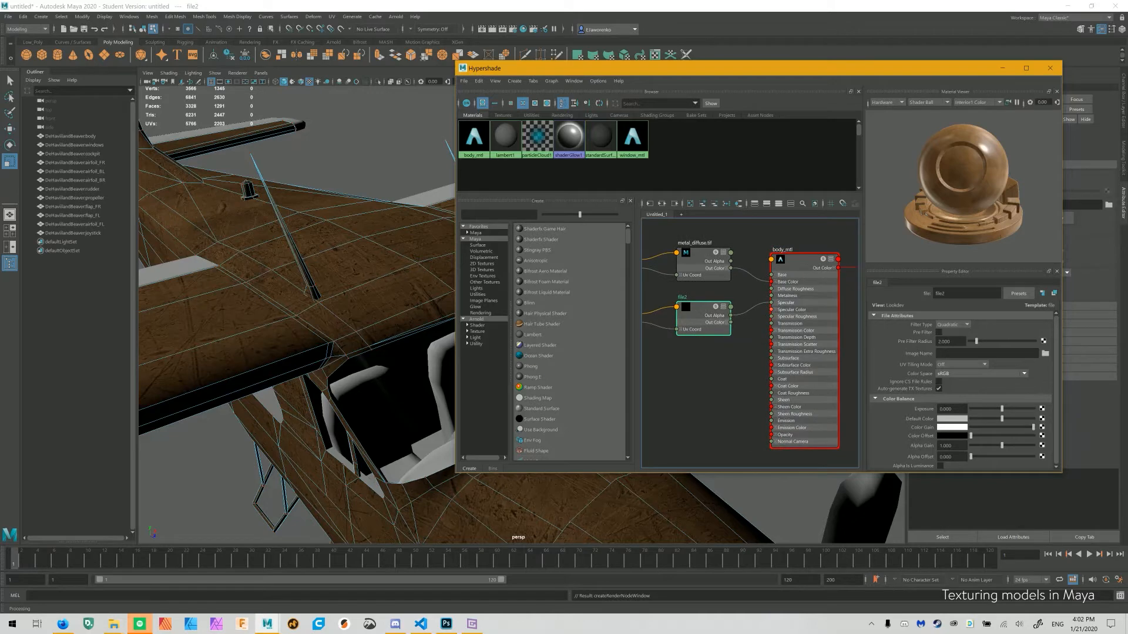
pyautogui.keyDown('alt'); pyautogui.moveTo(704, 376); pyautogui.dragTo(786, 383, button='middle'); pyautogui.keyUp('alt')
pyautogui.click(1045, 353)
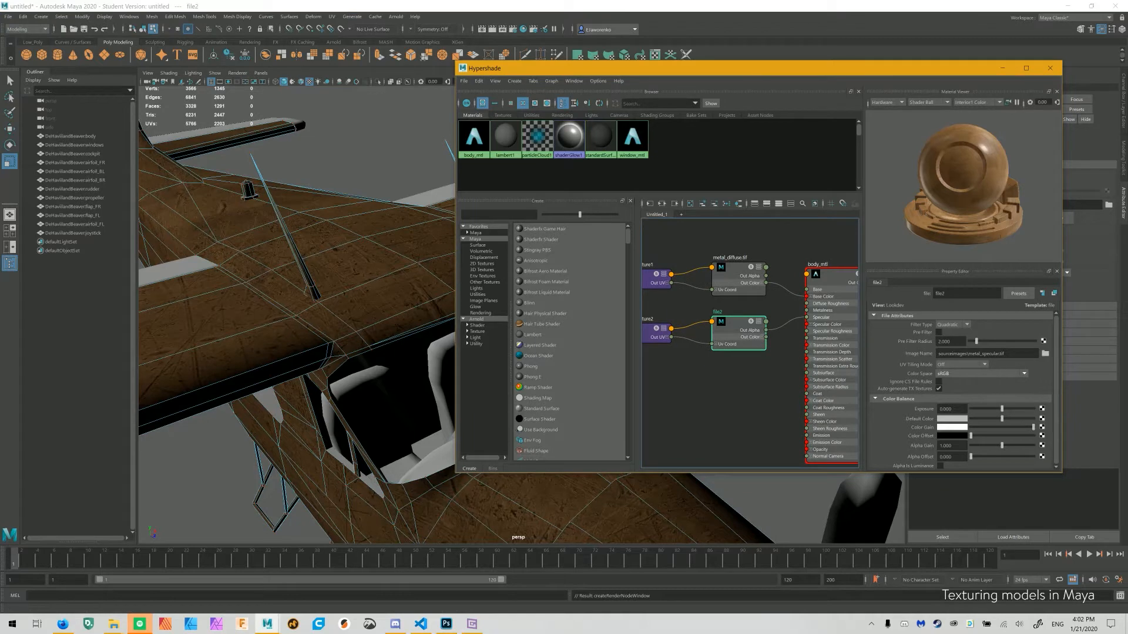
# Set the Repeat UV of the specular texture's 2D placement node to 5 in both directions
pyautogui.keyDown('alt'); pyautogui.moveTo(705, 379); pyautogui.dragTo(749, 376, button='middle'); pyautogui.keyUp('alt')
pyautogui.click(686, 331)
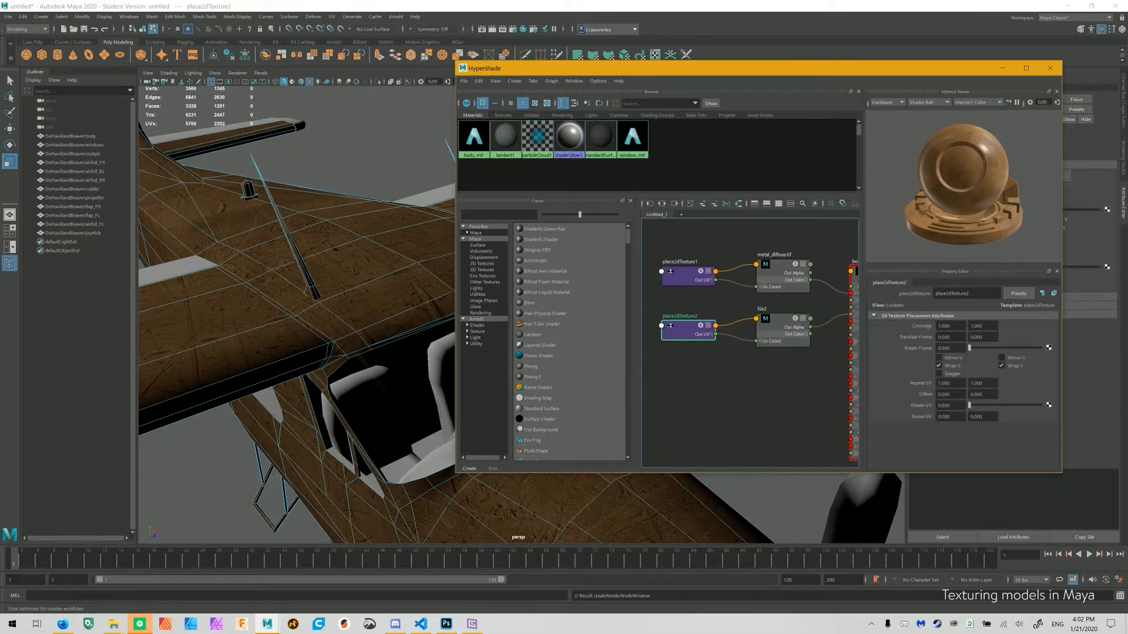
pyautogui.doubleClick(944, 383)
pyautogui.write('5')
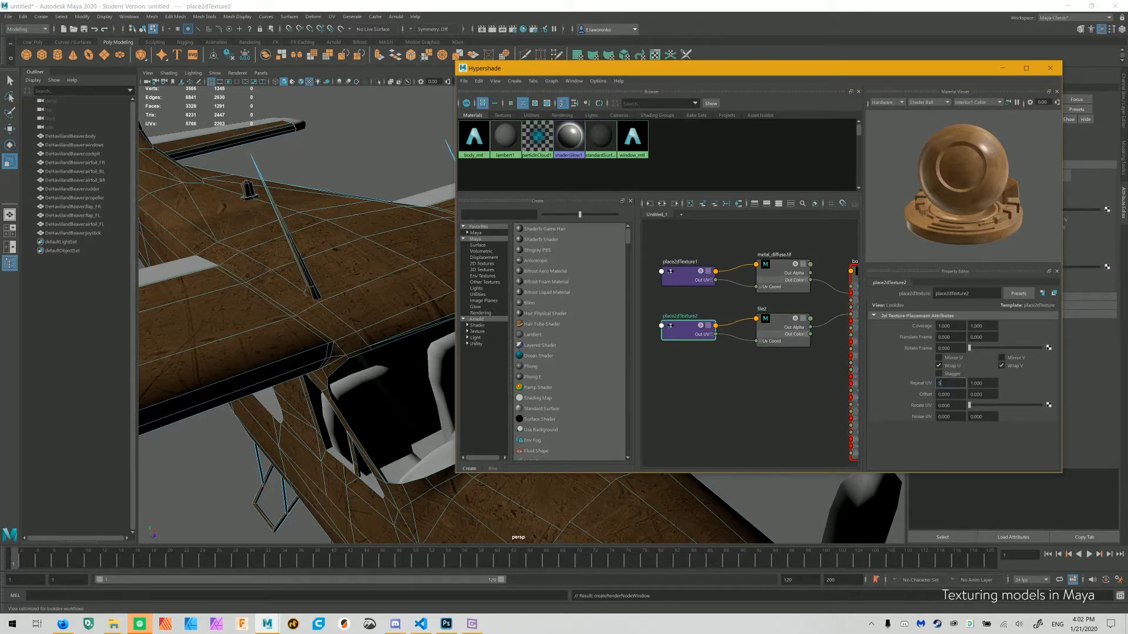
pyautogui.press('Tab')
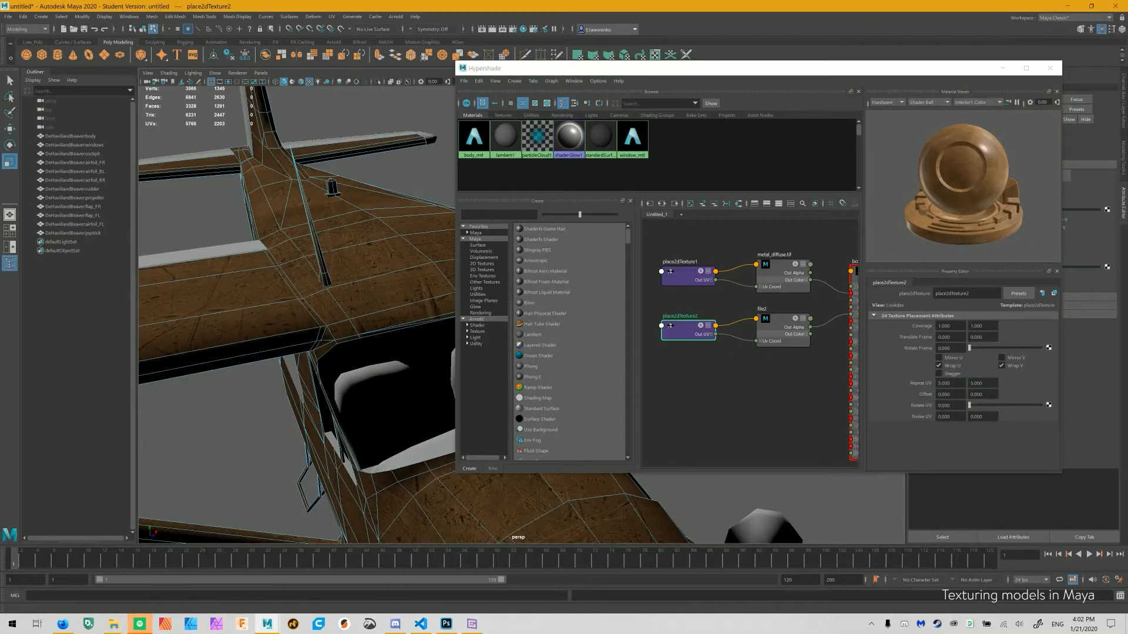
# Add an Arnold skydome light to the scene and render the perspective view in the Arnold RenderView
pyautogui.click(313, 17)
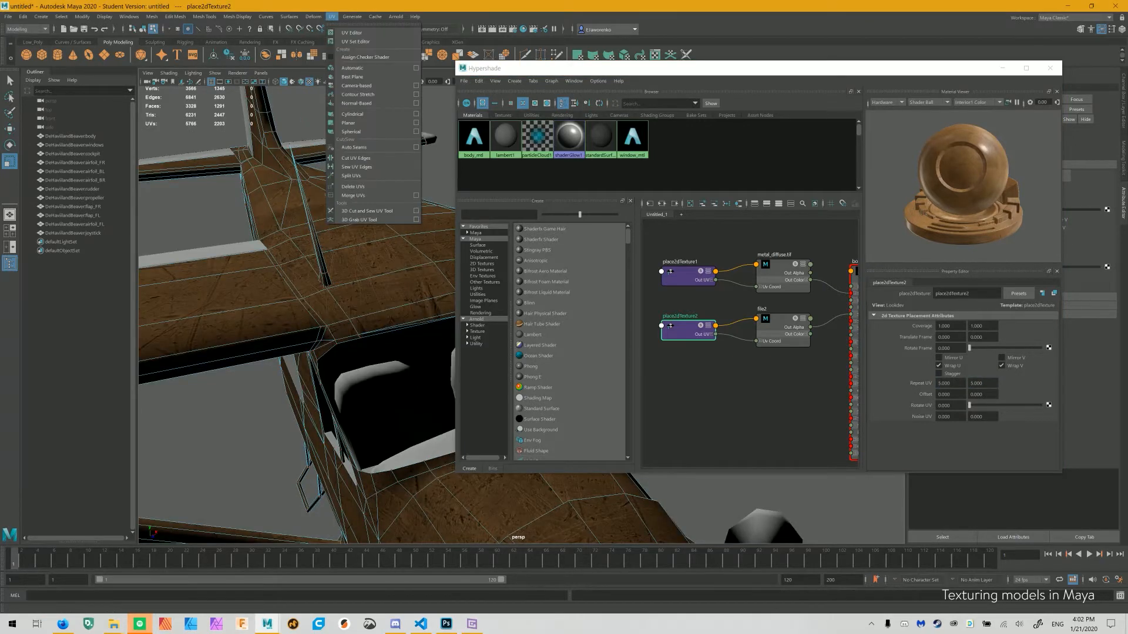
pyautogui.moveTo(411, 61)
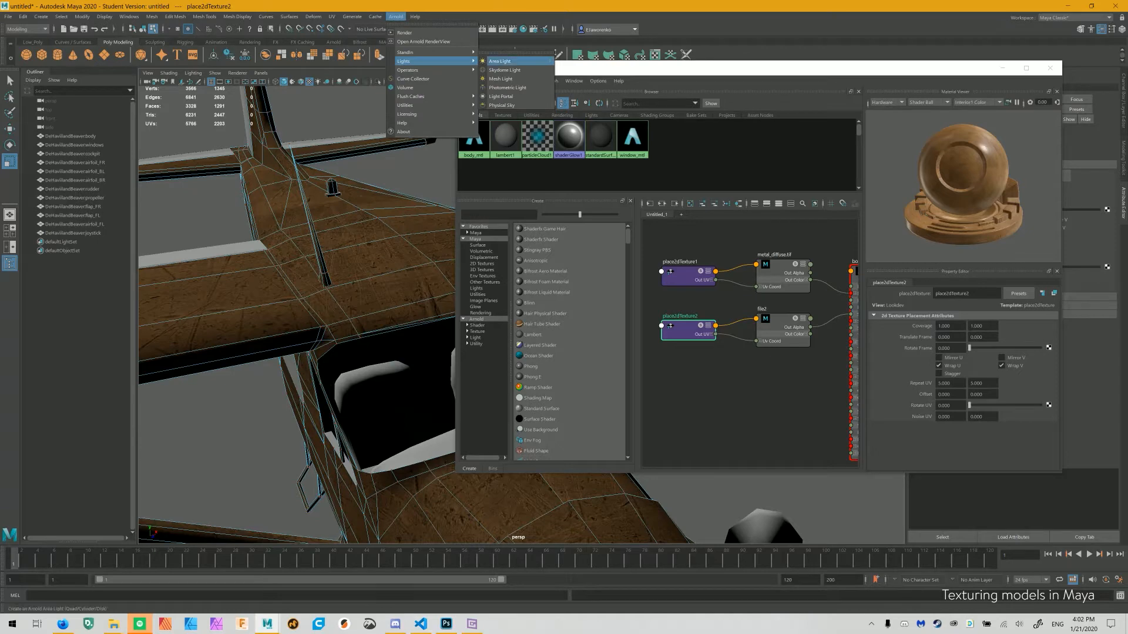
pyautogui.click(504, 70)
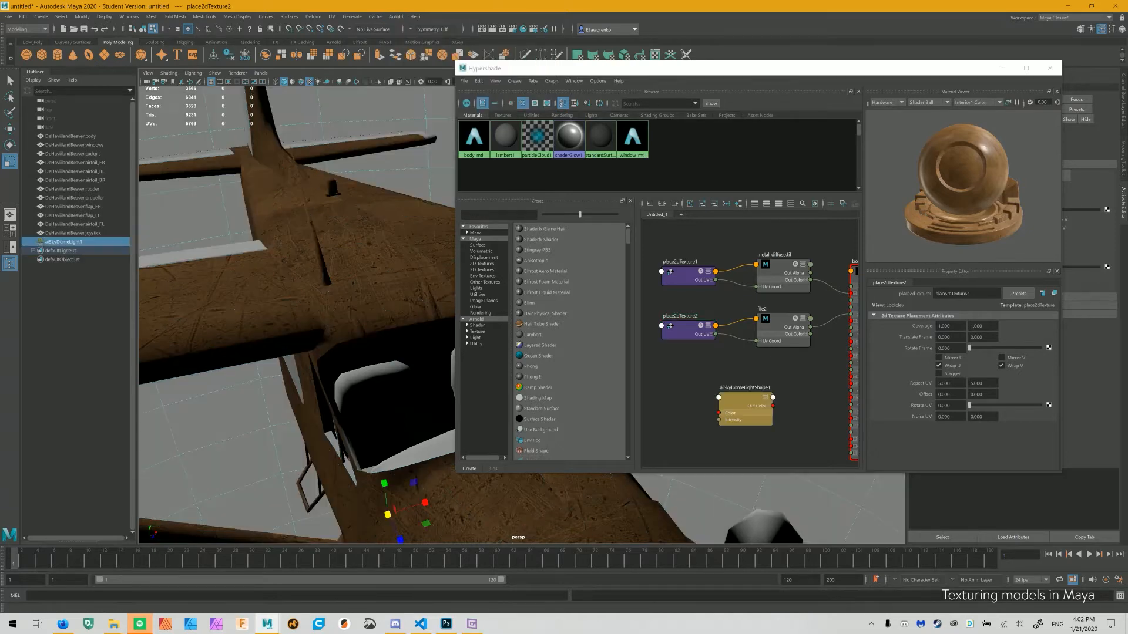
pyautogui.click(396, 16)
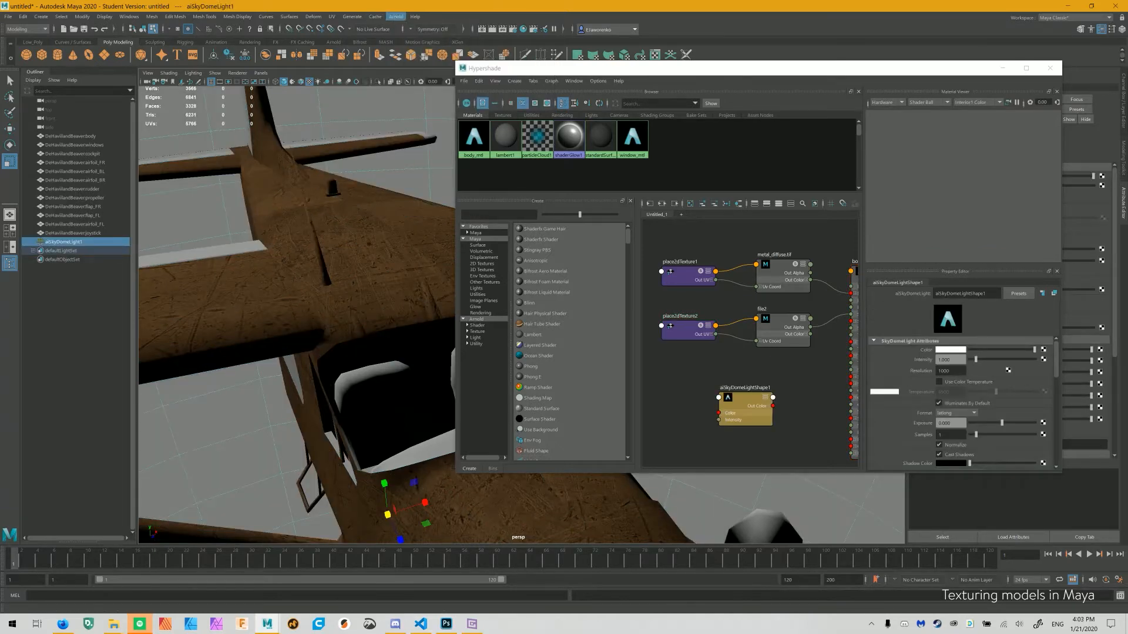
pyautogui.click(395, 16)
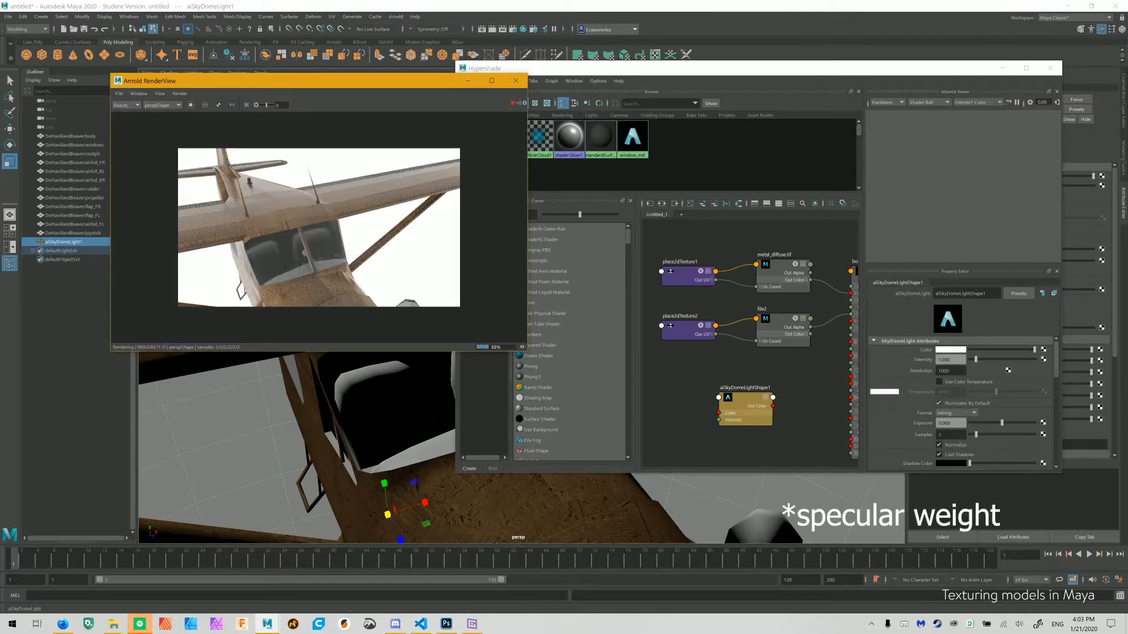
# Insert a Luminance node between the specular file's Out Color and body_mtl's specular weight, and move the skydome light node out of the way
pyautogui.keyDown('alt'); pyautogui.moveTo(778, 368); pyautogui.dragTo(722, 369, button='middle'); pyautogui.keyUp('alt')
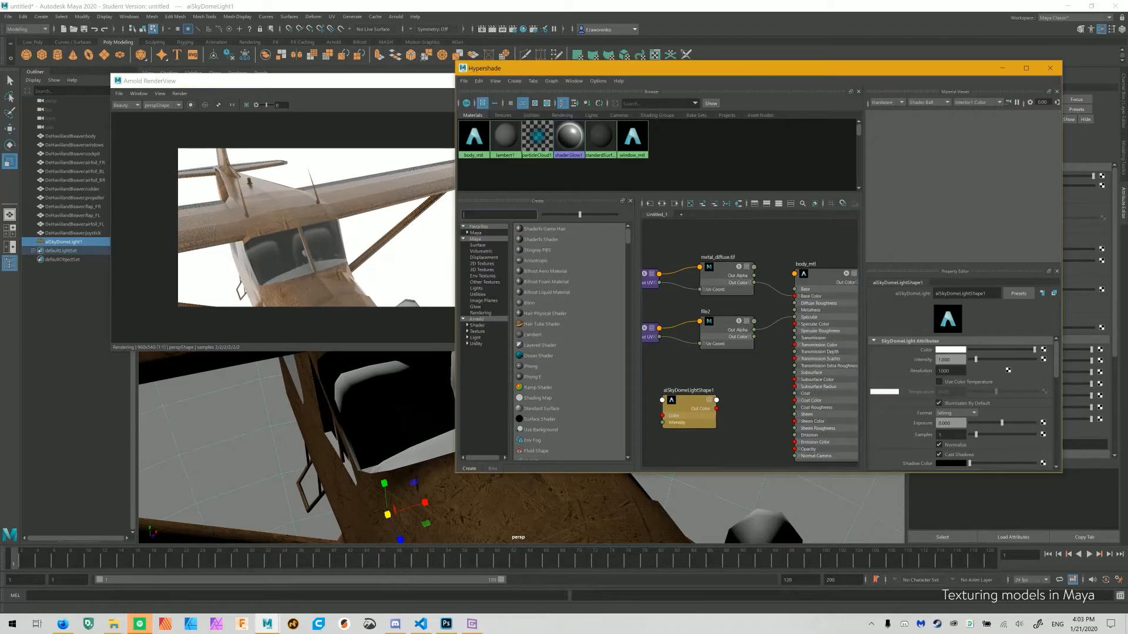
pyautogui.write('lumin')
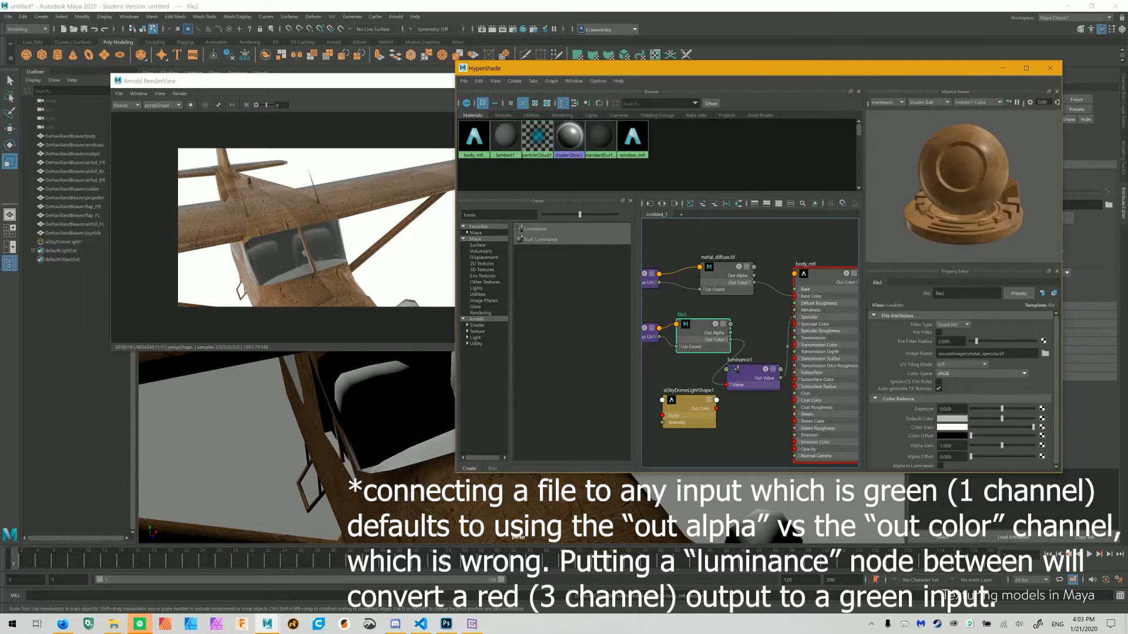
pyautogui.keyDown('alt'); pyautogui.moveTo(693, 405); pyautogui.dragTo(725, 370, button='middle'); pyautogui.keyUp('alt')
pyautogui.moveTo(723, 373); pyautogui.dragTo(614, 389)
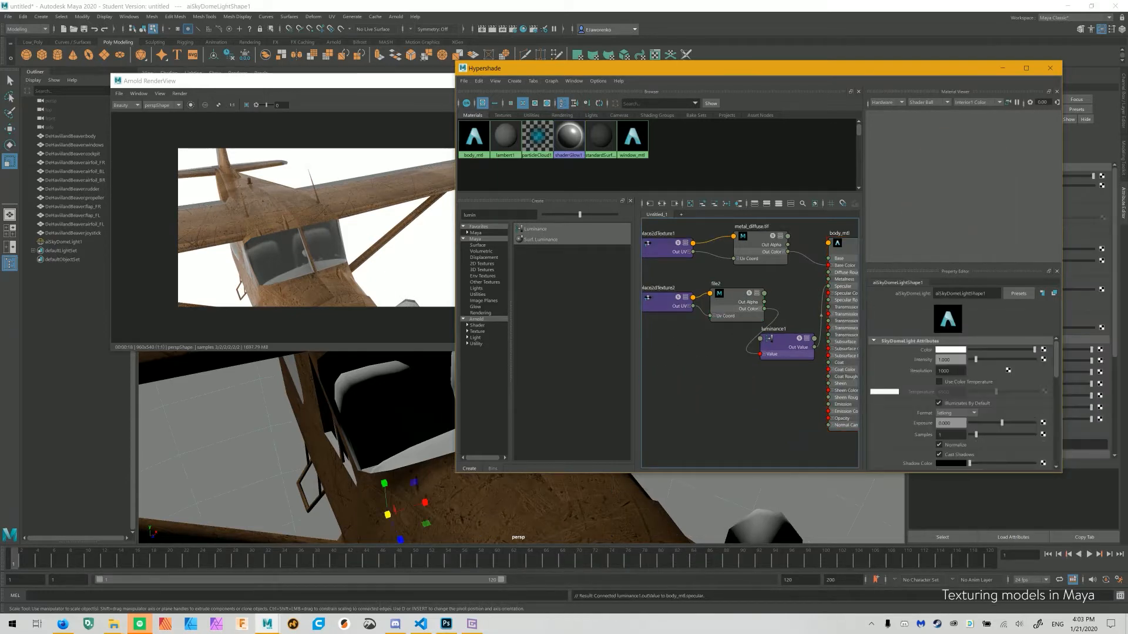
pyautogui.keyDown('alt'); pyautogui.moveTo(728, 376); pyautogui.dragTo(682, 394, button='middle'); pyautogui.keyUp('alt')
# Switch to Photoshop and duplicate the specular group under the name bump
pyautogui.hotkey('alt', 'Tab')
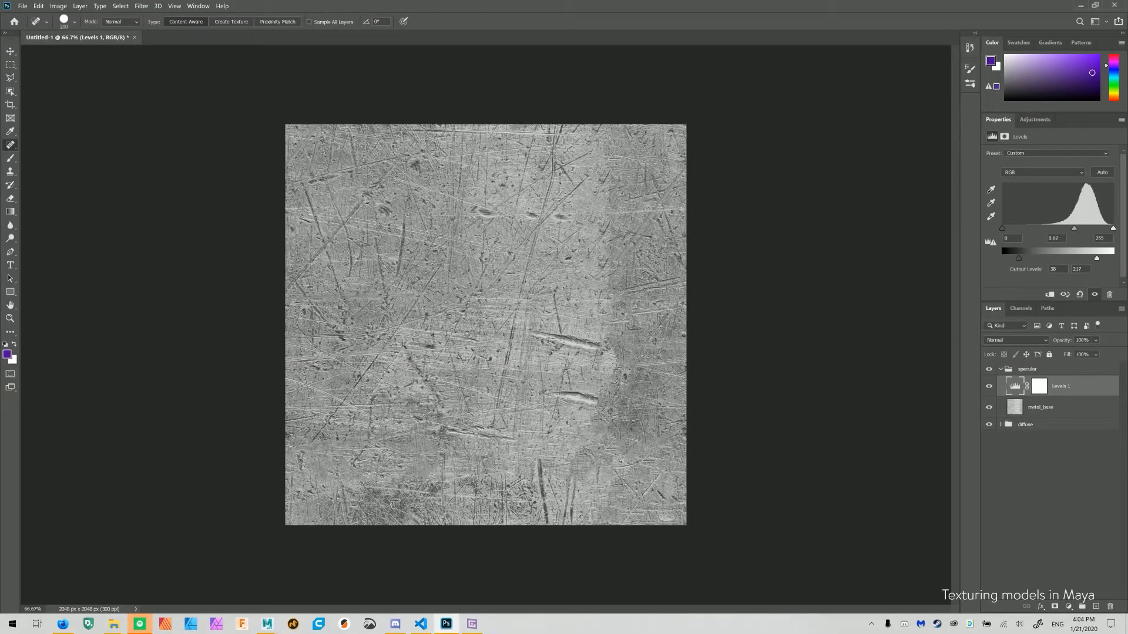
pyautogui.click(1037, 370)
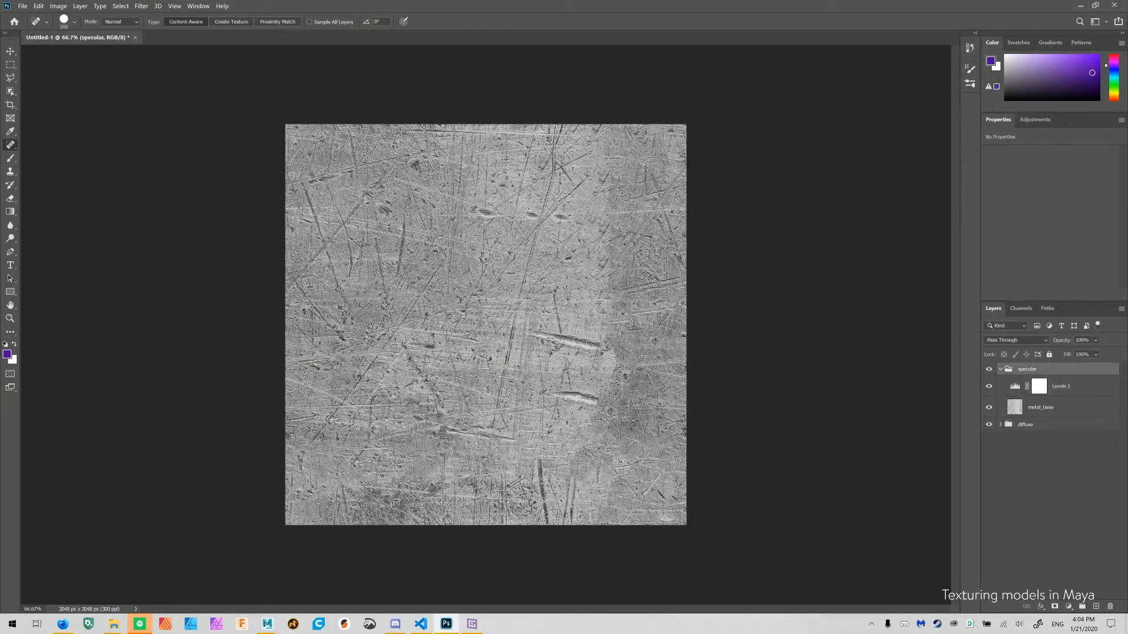
pyautogui.hotkey('ctrl', 'j')
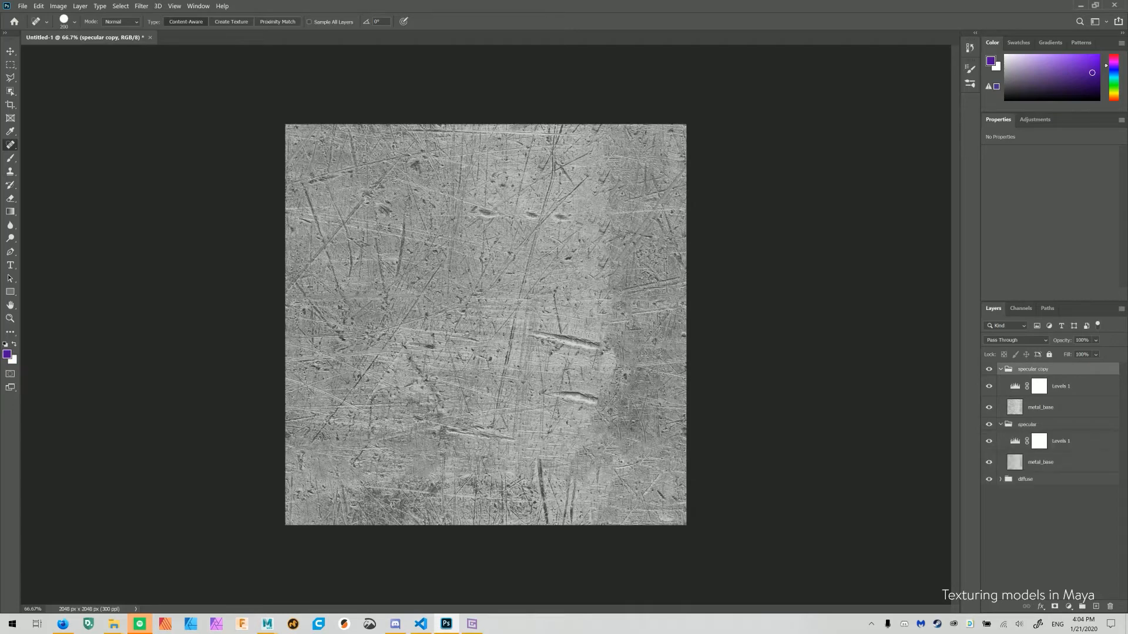
pyautogui.doubleClick(1032, 369)
pyautogui.write('burn')
pyautogui.press('Return')
# Hide the specular and diffuse groups, keeping the bump group's Levels adjustment visible
pyautogui.click(989, 386)
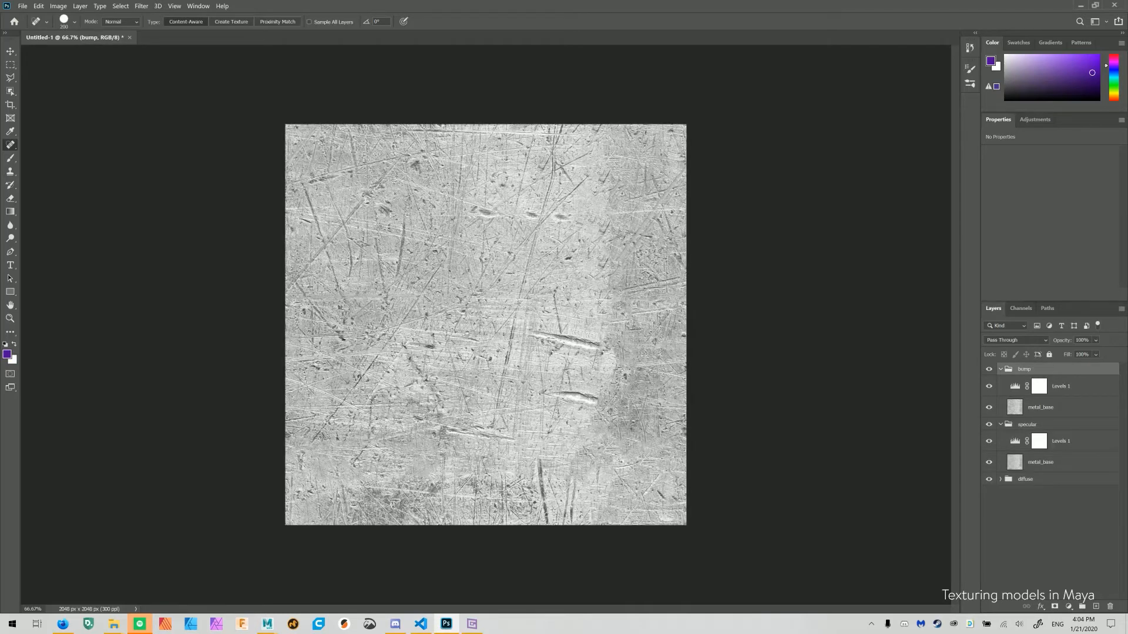
pyautogui.click(989, 386)
pyautogui.click(989, 424)
pyautogui.click(989, 479)
# Set the bump group's Levels adjustment to a midtone of 0.43 and output levels of 0 and 255
pyautogui.click(1015, 386)
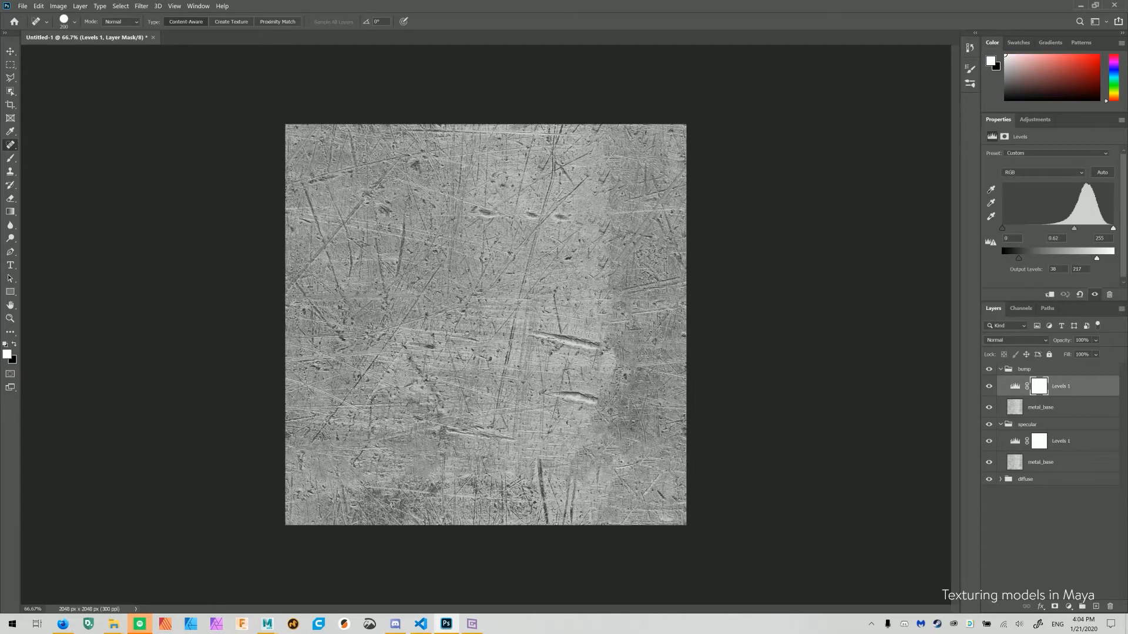
pyautogui.click(1015, 386)
pyautogui.moveTo(1076, 229); pyautogui.dragTo(1113, 258)
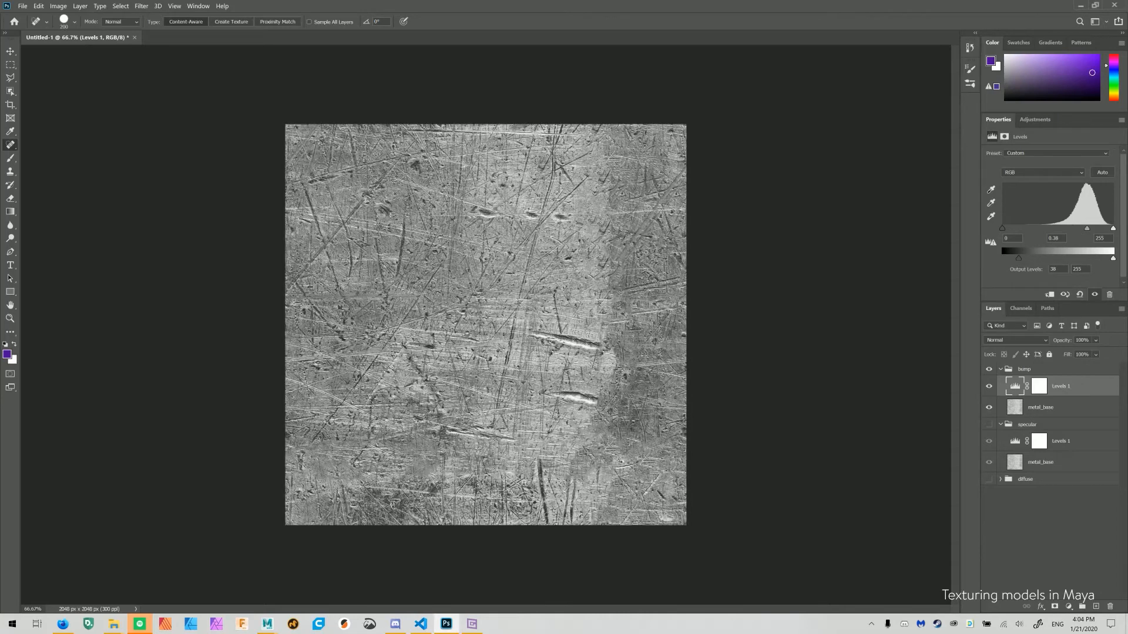
pyautogui.moveTo(1018, 258); pyautogui.dragTo(1002, 259)
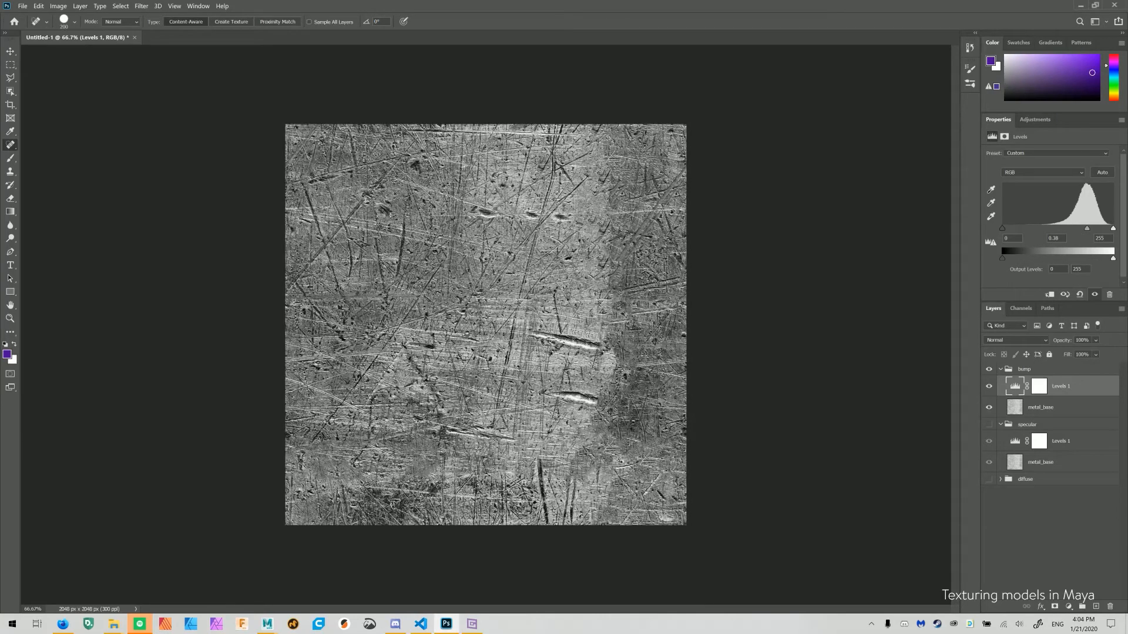
pyautogui.moveTo(1087, 228)
pyautogui.mouseDown()
pyautogui.moveTo(1096, 229)
pyautogui.moveTo(1084, 229)
pyautogui.mouseUp()
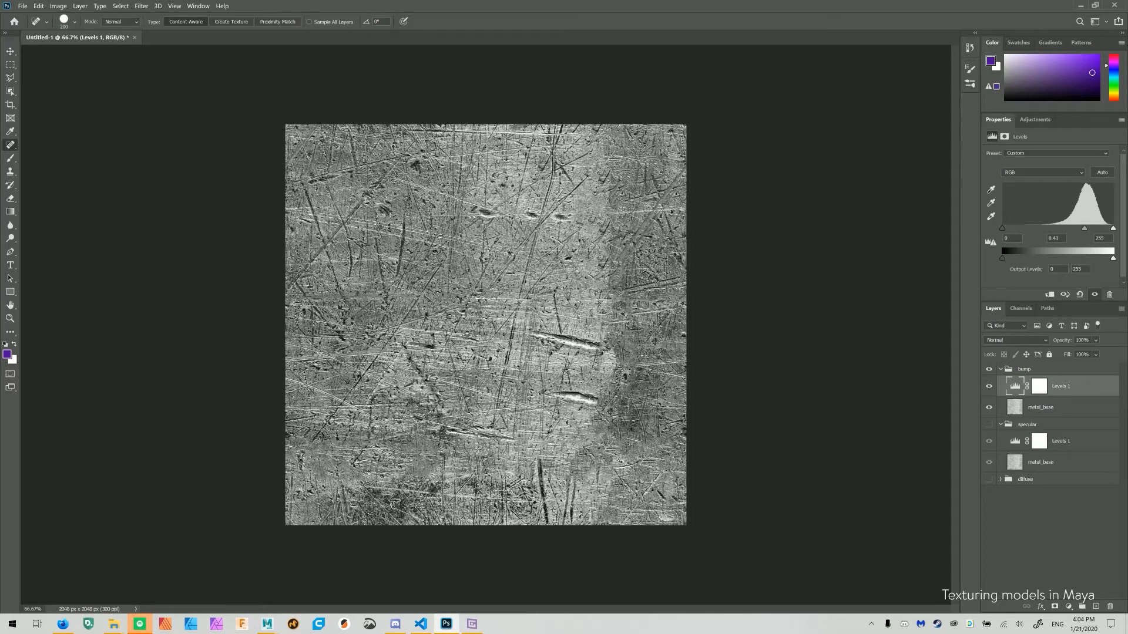
# Save the image as metal_bump in TIFF format in the sourceimages folder, without image compression
pyautogui.click(22, 6)
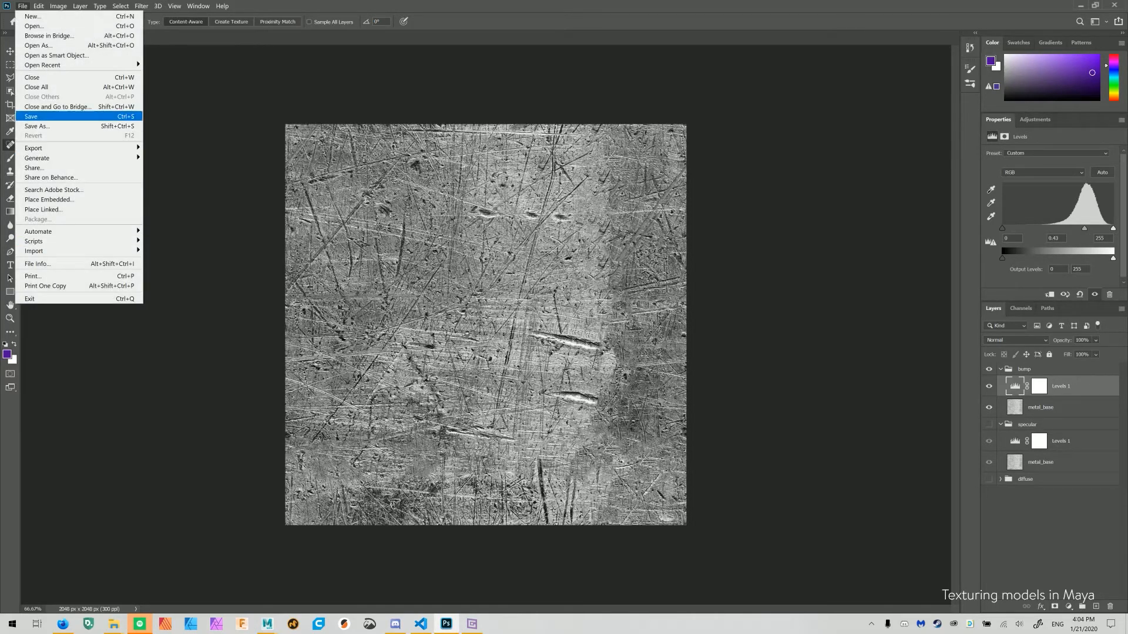
pyautogui.click(36, 126)
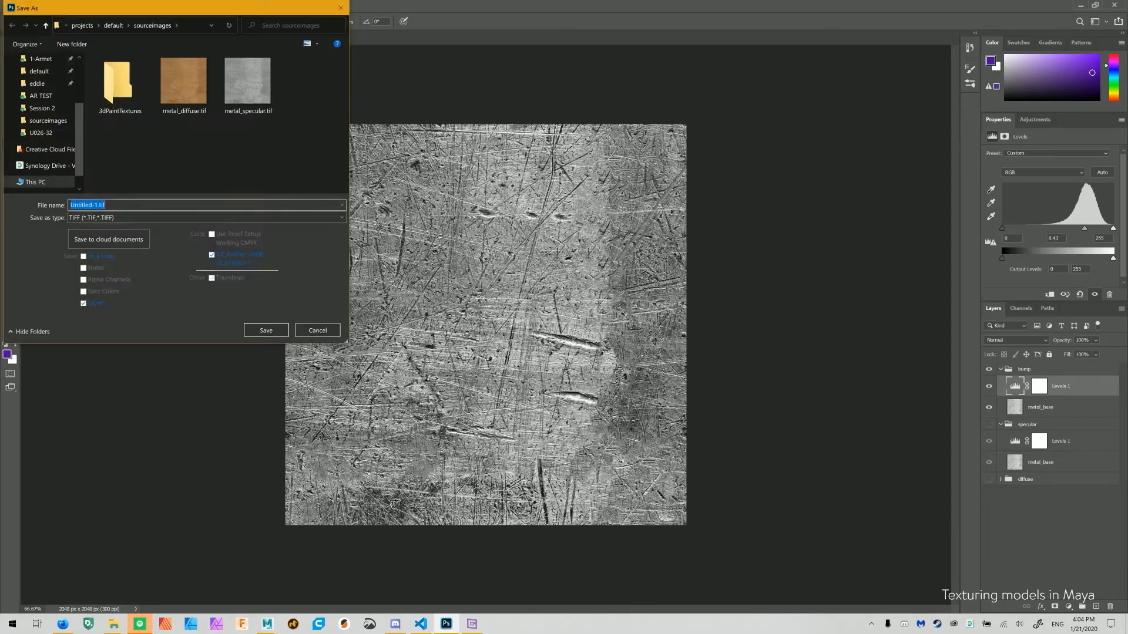
pyautogui.click(248, 85)
pyautogui.click(133, 205)
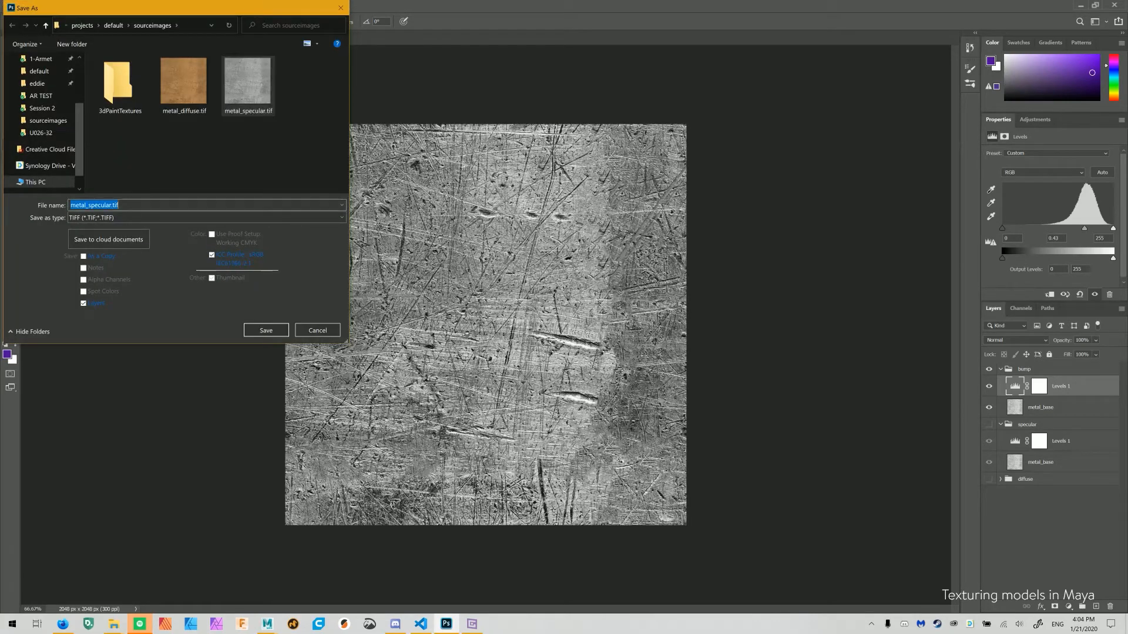
pyautogui.write('metal_bump')
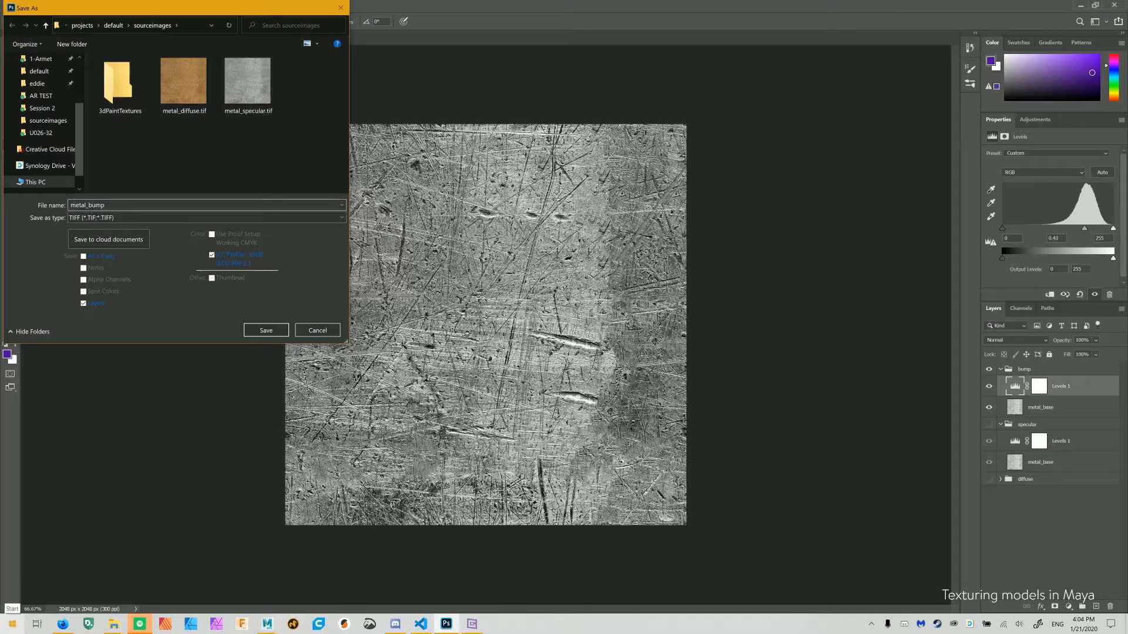
pyautogui.press('Return')
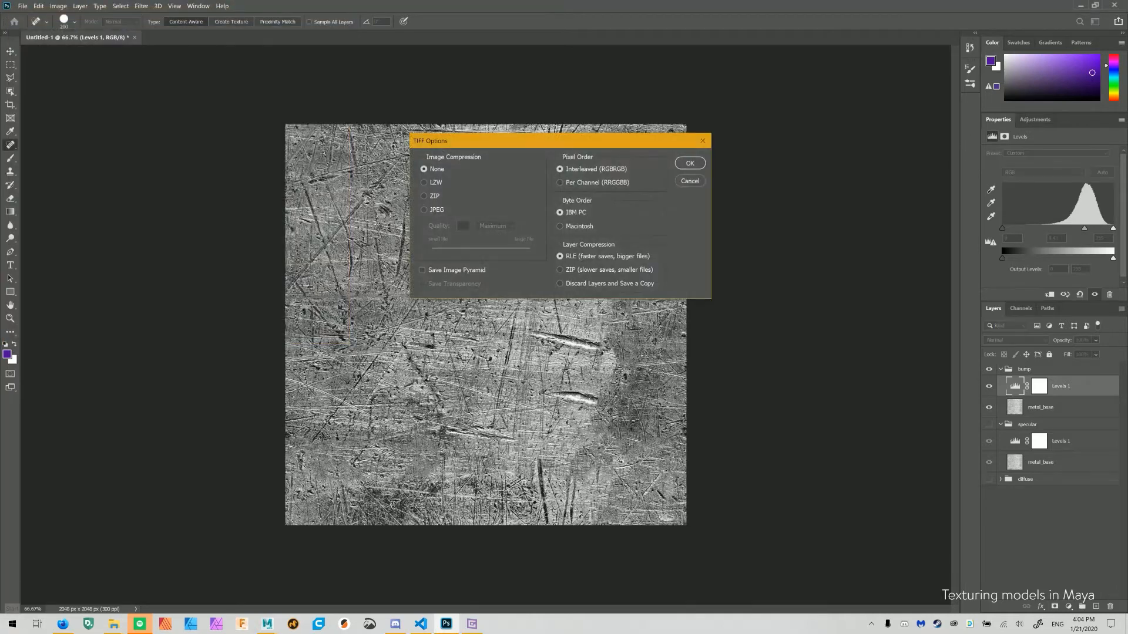
pyautogui.click(690, 163)
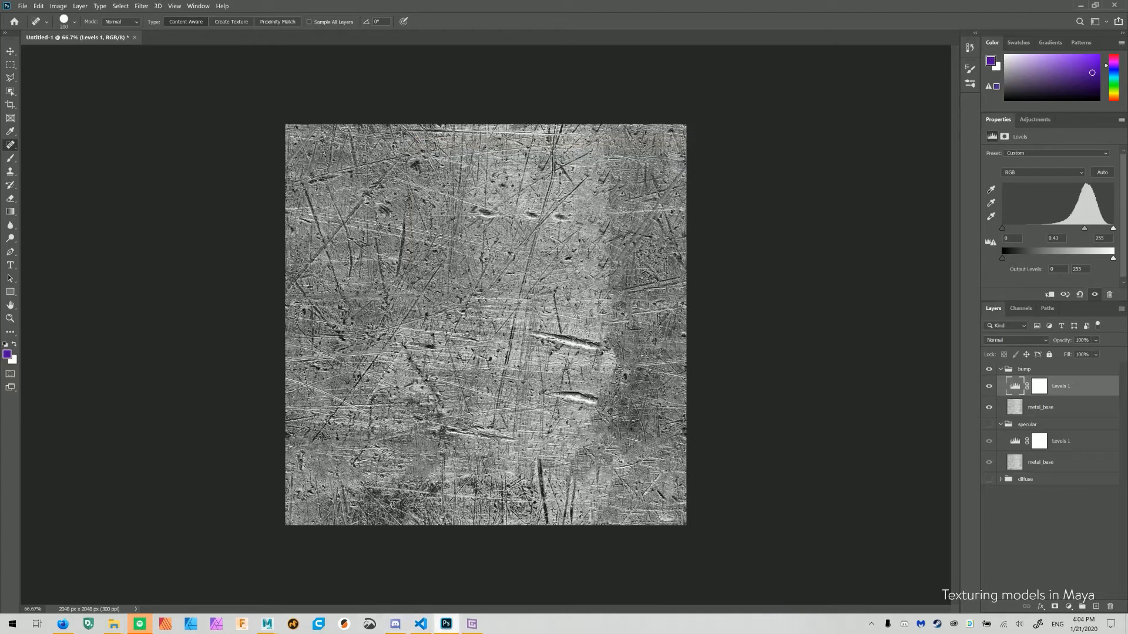
# Switch to Maya and connect a file texture using metal_bump.tif to the Bump Mapping of body_mtl
pyautogui.click(446, 624)
pyautogui.click(813, 257)
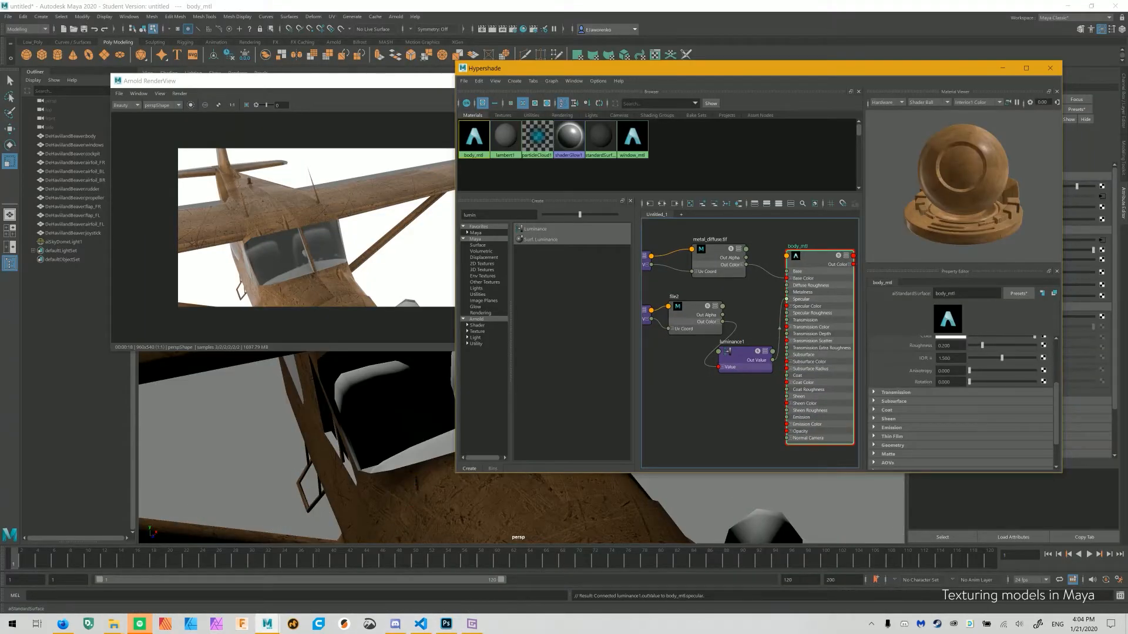
pyautogui.click(893, 445)
pyautogui.scroll(-3, 961, 405)
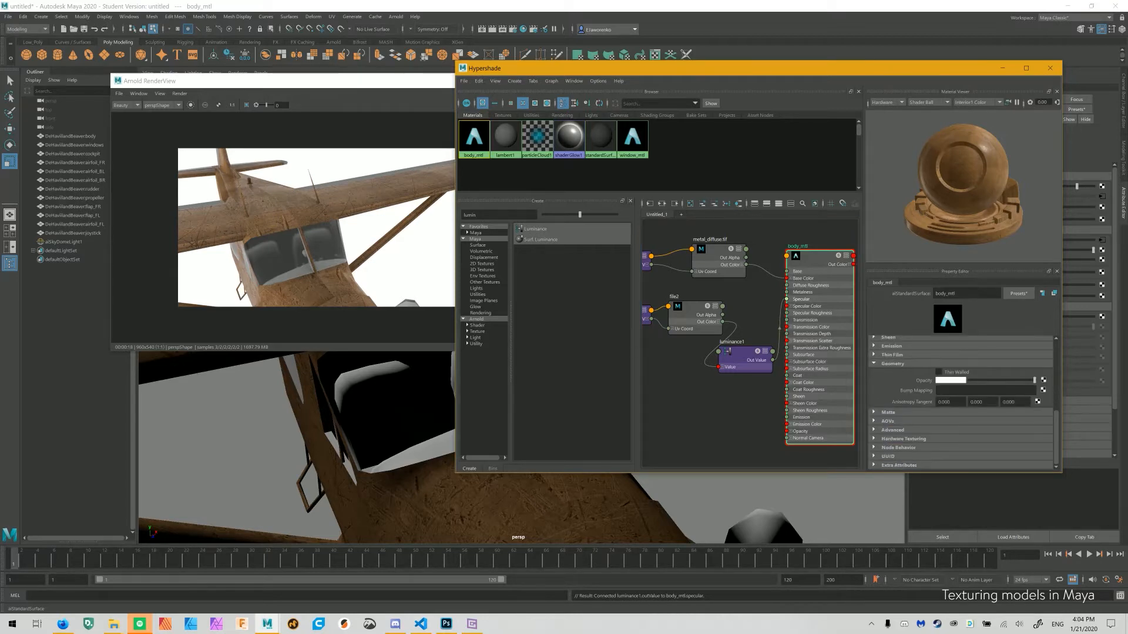
pyautogui.click(1044, 390)
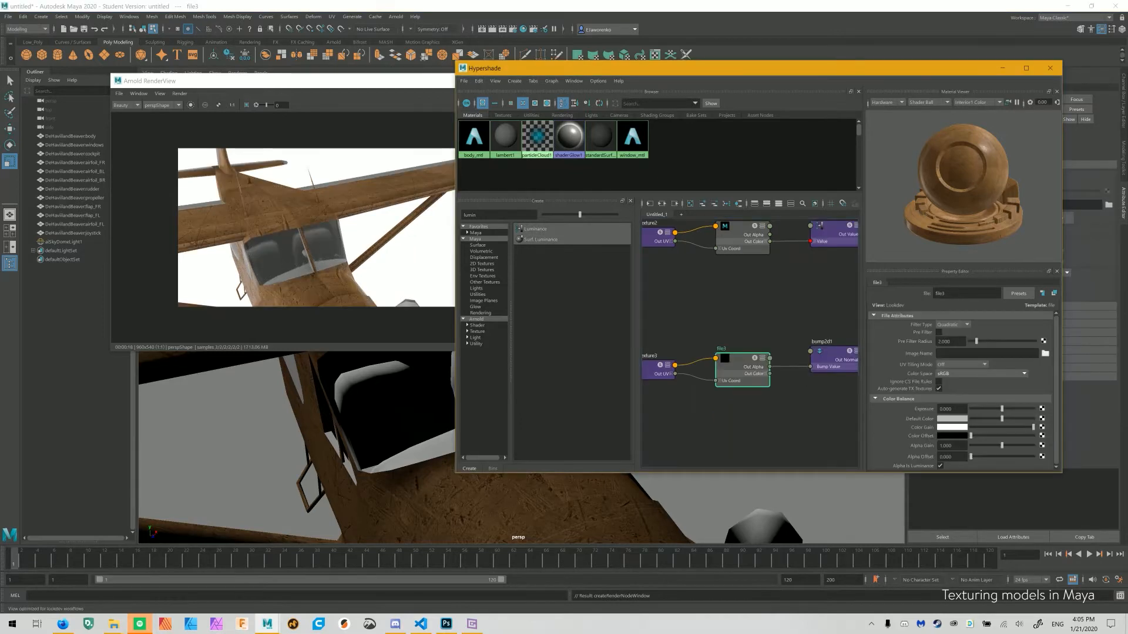
pyautogui.click(1045, 353)
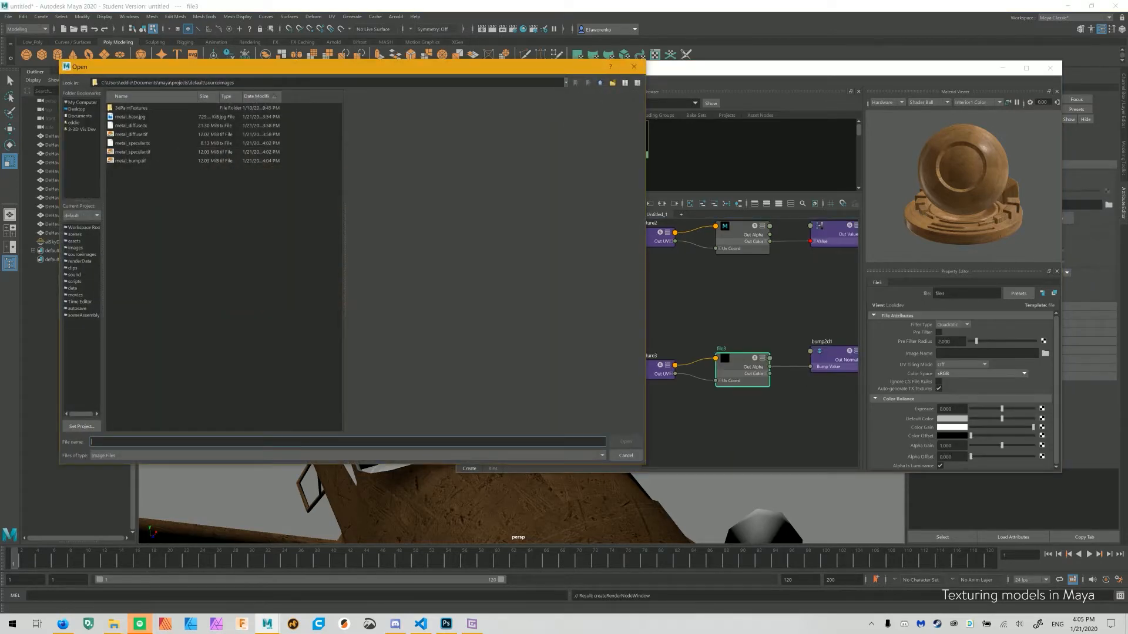
pyautogui.doubleClick(130, 160)
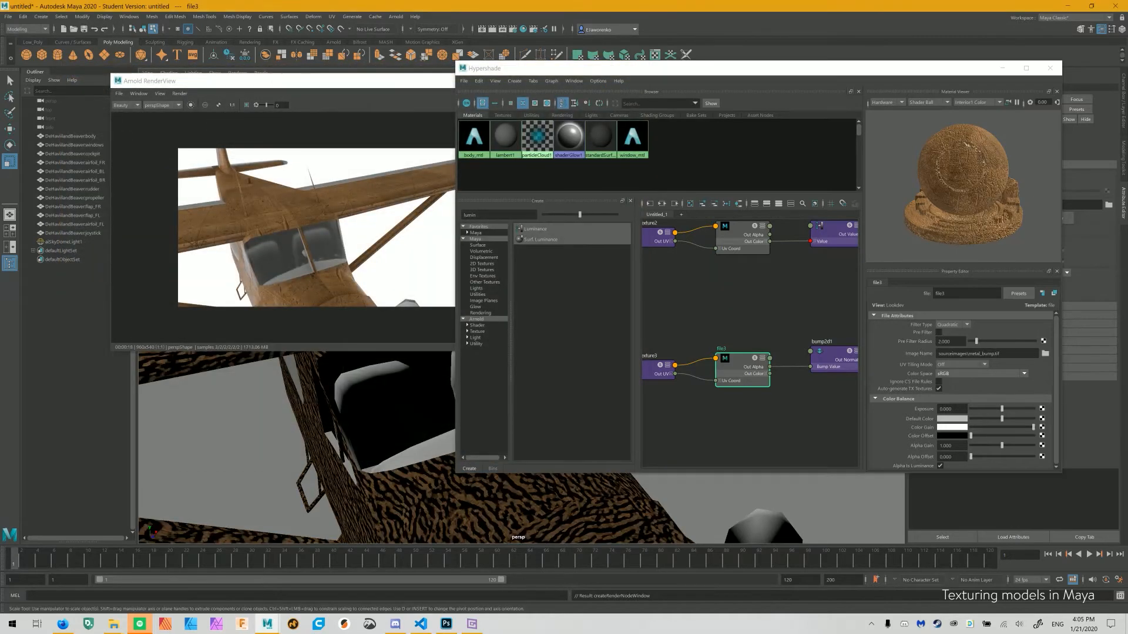
# Set the Repeat UV of the bump texture's 2D placement node to 5 by 5
pyautogui.press('f')
pyautogui.keyDown('alt'); pyautogui.moveTo(963, 176); pyautogui.dragTo(963, 212); pyautogui.keyUp('alt')
pyautogui.keyDown('alt'); pyautogui.moveTo(955, 159); pyautogui.dragTo(974, 244, button='middle'); pyautogui.keyUp('alt')
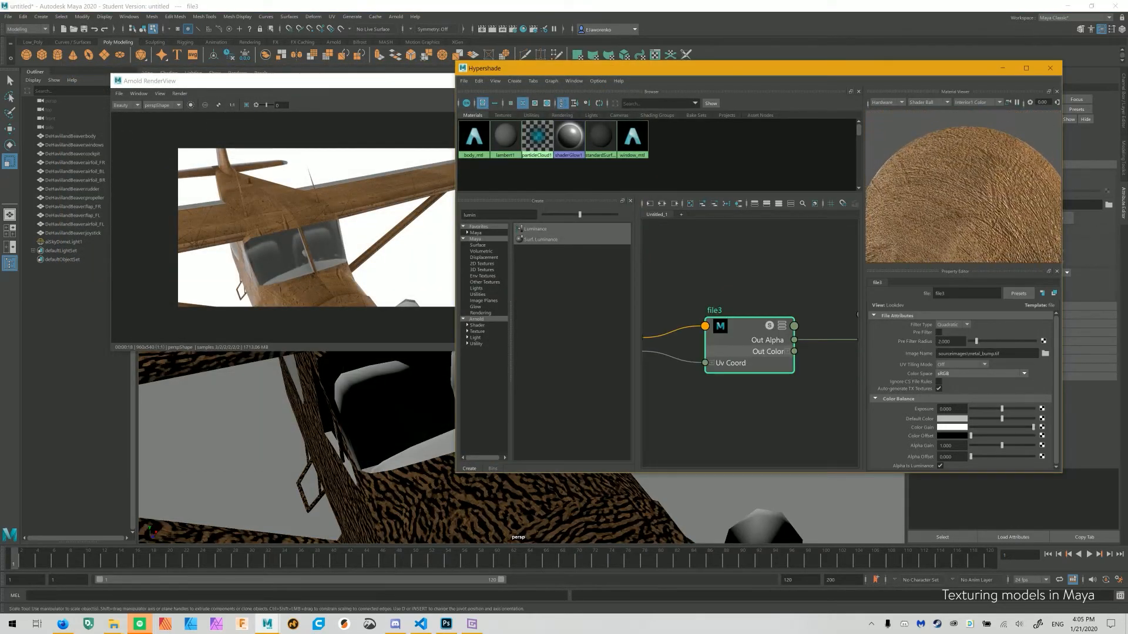
pyautogui.keyDown('alt'); pyautogui.moveTo(963, 194); pyautogui.dragTo(975, 206); pyautogui.keyUp('alt')
pyautogui.scroll(-2, 749, 341)
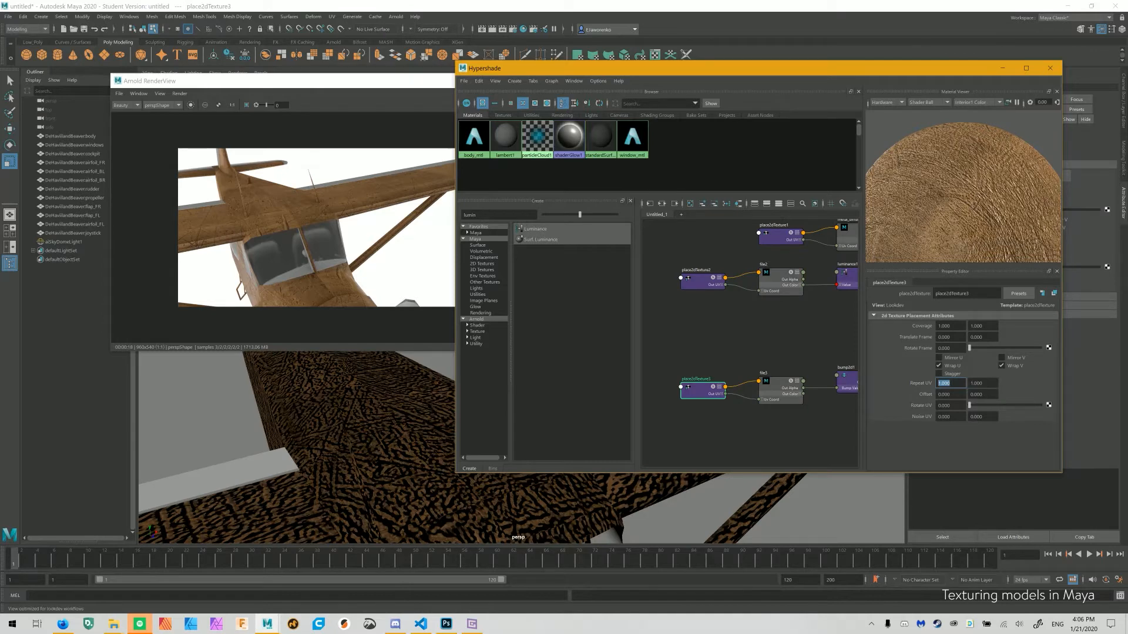
pyautogui.write('5')
pyautogui.press('Tab')
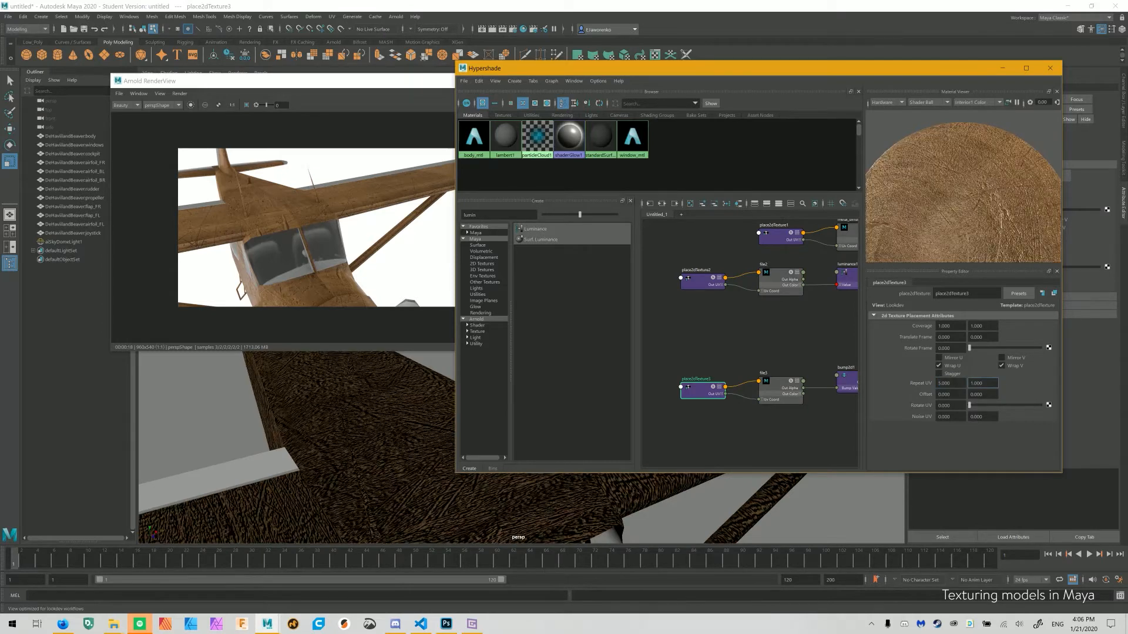
pyautogui.write('5')
pyautogui.press('Return')
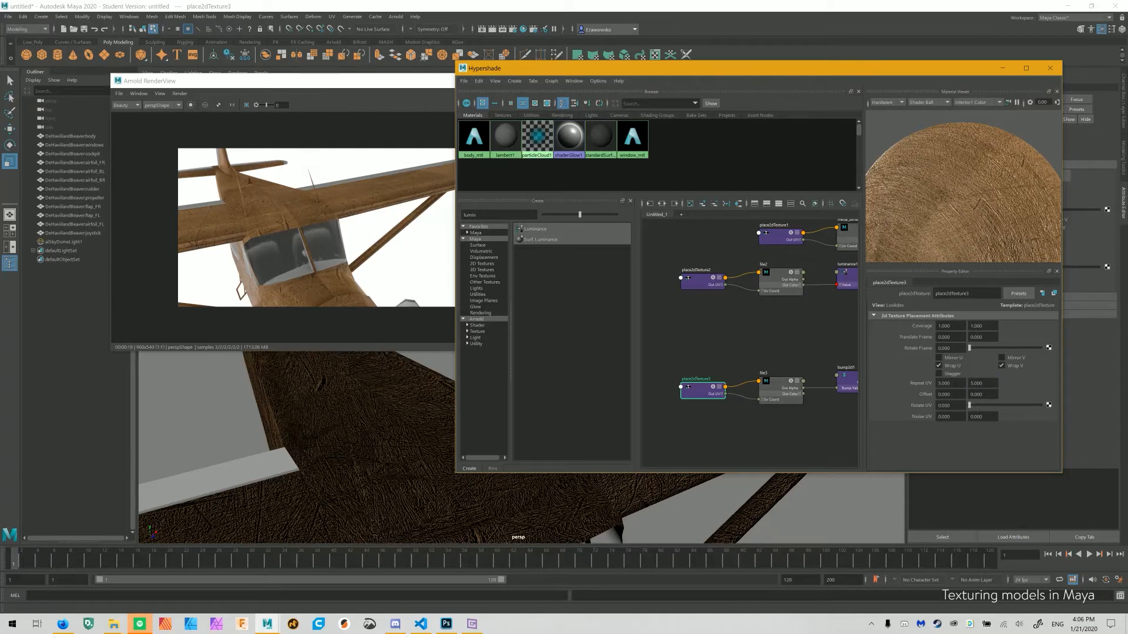
# Set the Bump Depth of the body material's bump2d node to 0.1
pyautogui.click(764, 335)
pyautogui.keyDown('alt'); pyautogui.moveTo(781, 335); pyautogui.dragTo(713, 321, button='middle'); pyautogui.keyUp('alt')
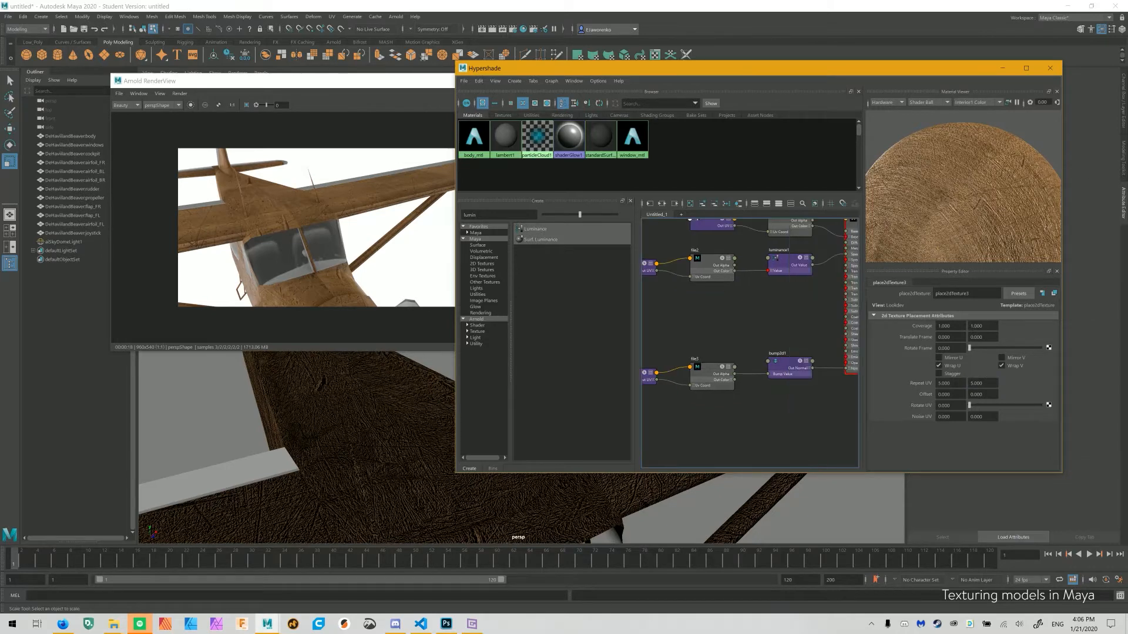
pyautogui.click(787, 365)
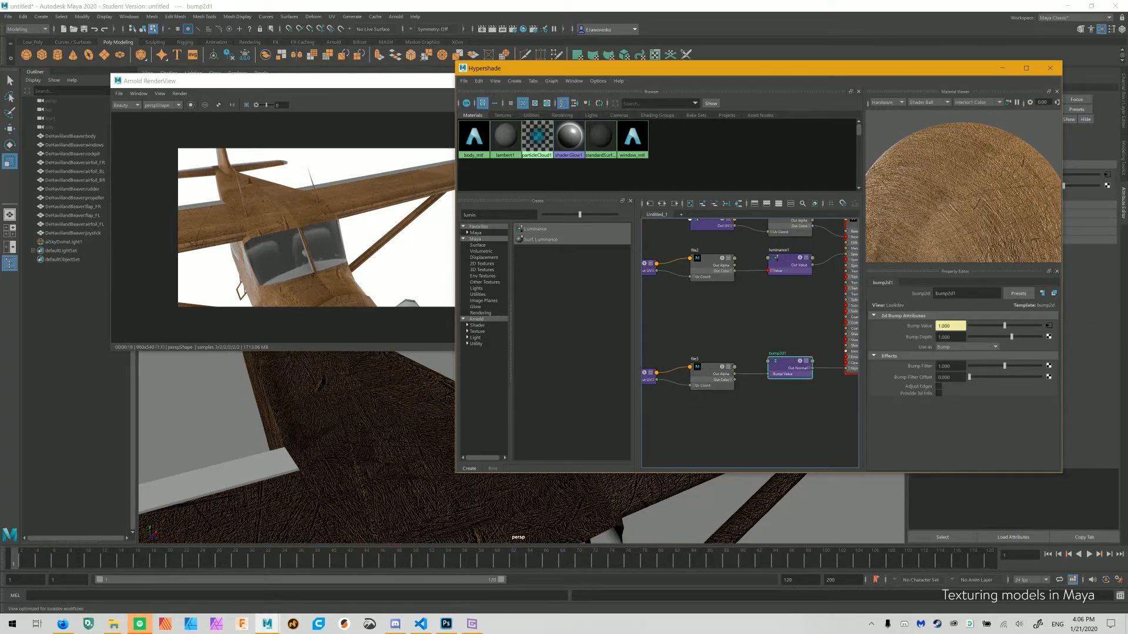
pyautogui.doubleClick(945, 337)
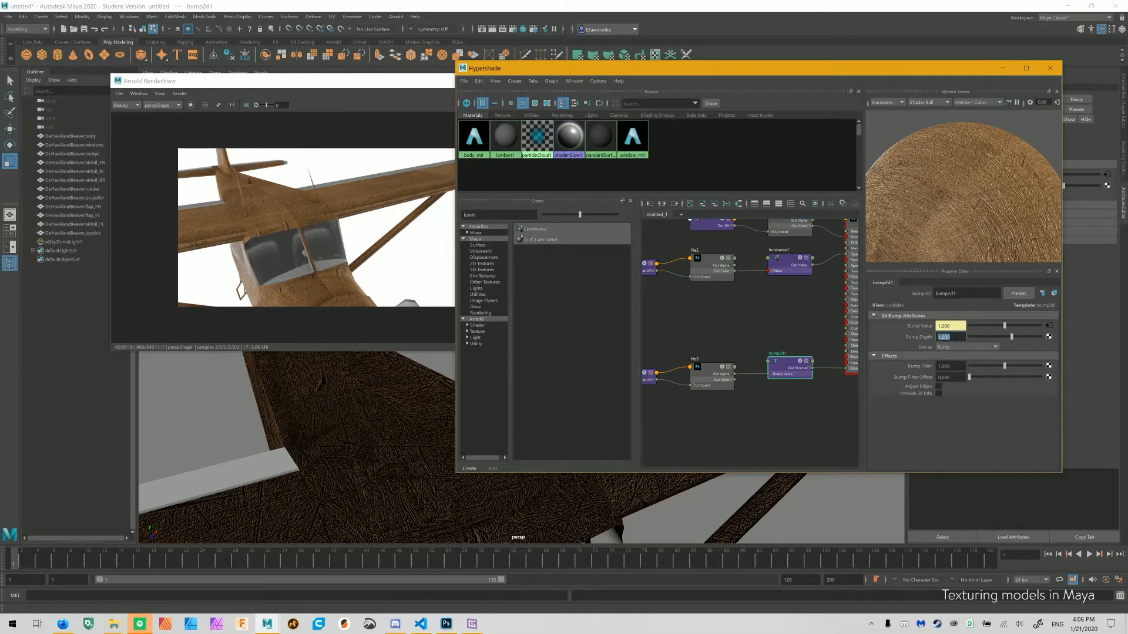
pyautogui.write('0.1')
pyautogui.press('Return')
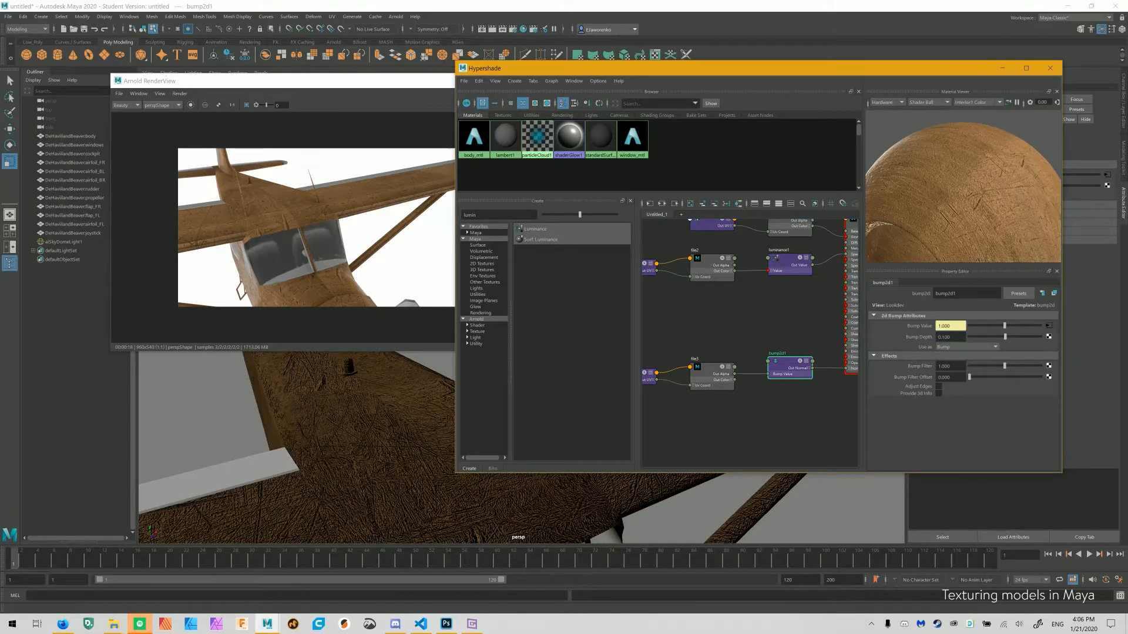
pyautogui.keyDown('alt'); pyautogui.moveTo(969, 197); pyautogui.dragTo(959, 192); pyautogui.keyUp('alt')
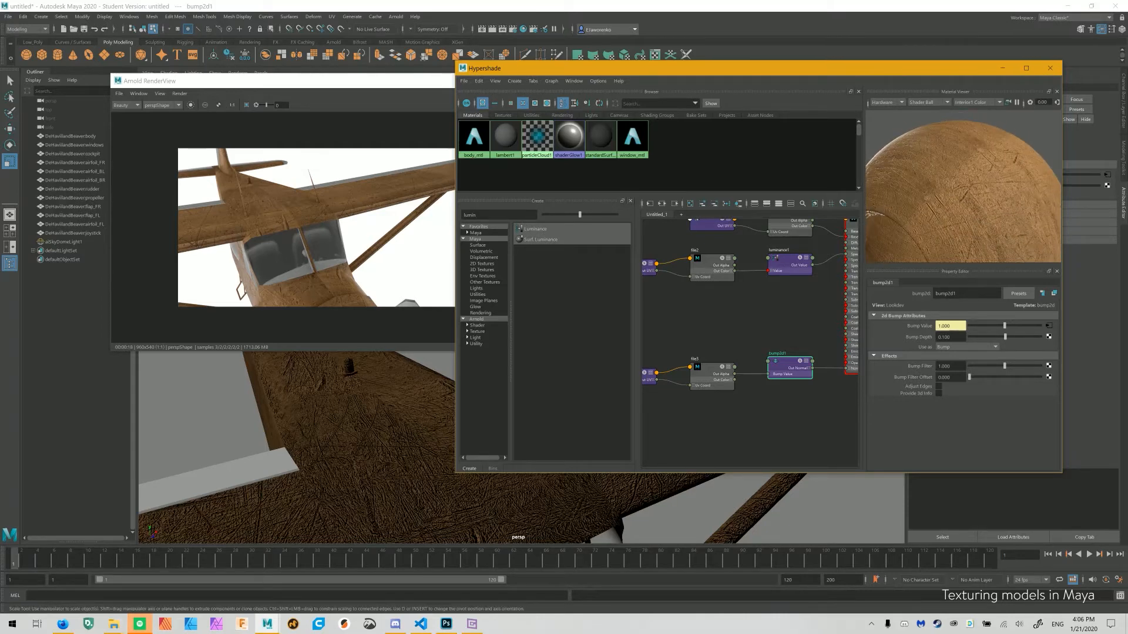
# Run a live Arnold render and inspect the bump effect on the aircraft's fuselage up close
pyautogui.click(402, 82)
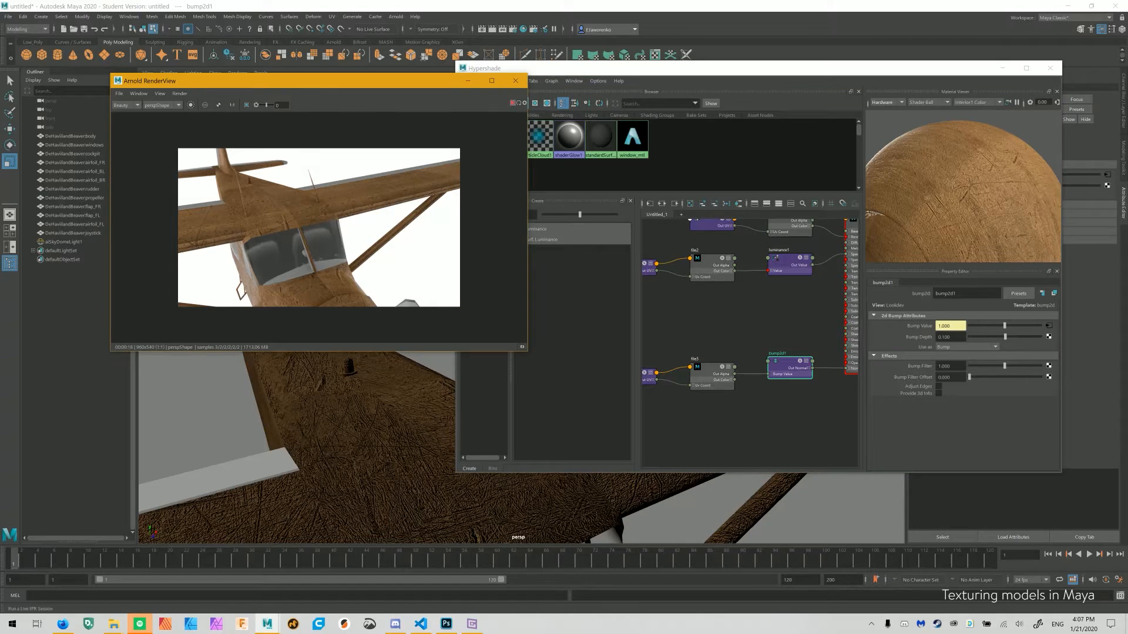
pyautogui.click(512, 103)
pyautogui.moveTo(320, 227); pyautogui.dragTo(323, 219)
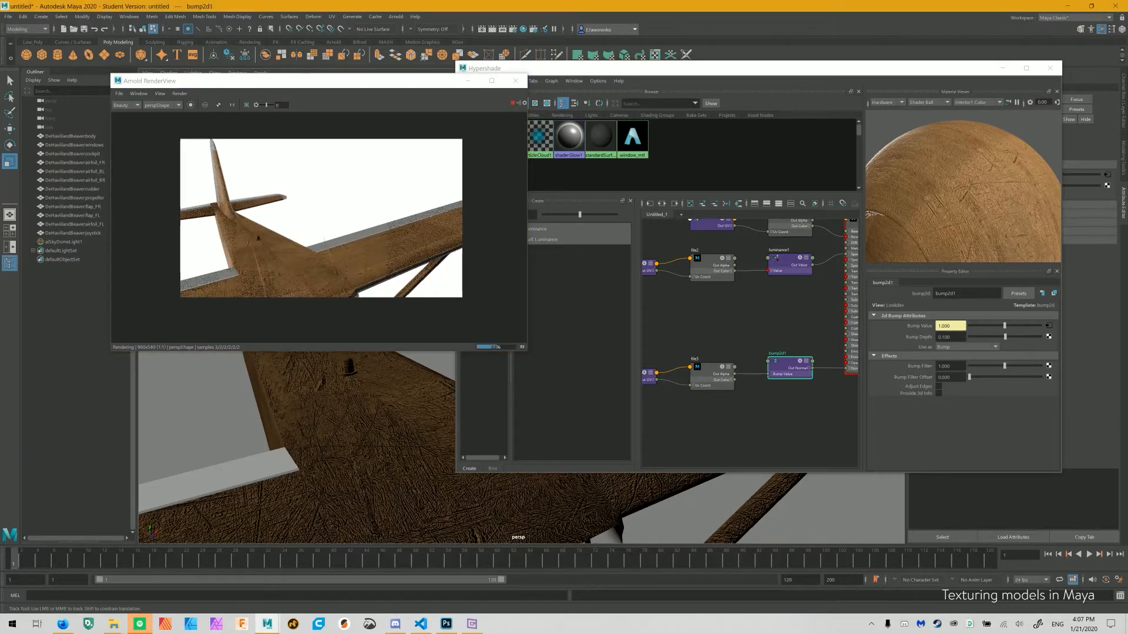
pyautogui.keyDown('alt'); pyautogui.moveTo(352, 446); pyautogui.dragTo(364, 404, button='middle'); pyautogui.keyUp('alt')
pyautogui.keyDown('alt'); pyautogui.moveTo(365, 404); pyautogui.dragTo(444, 411, button='right'); pyautogui.keyUp('alt')
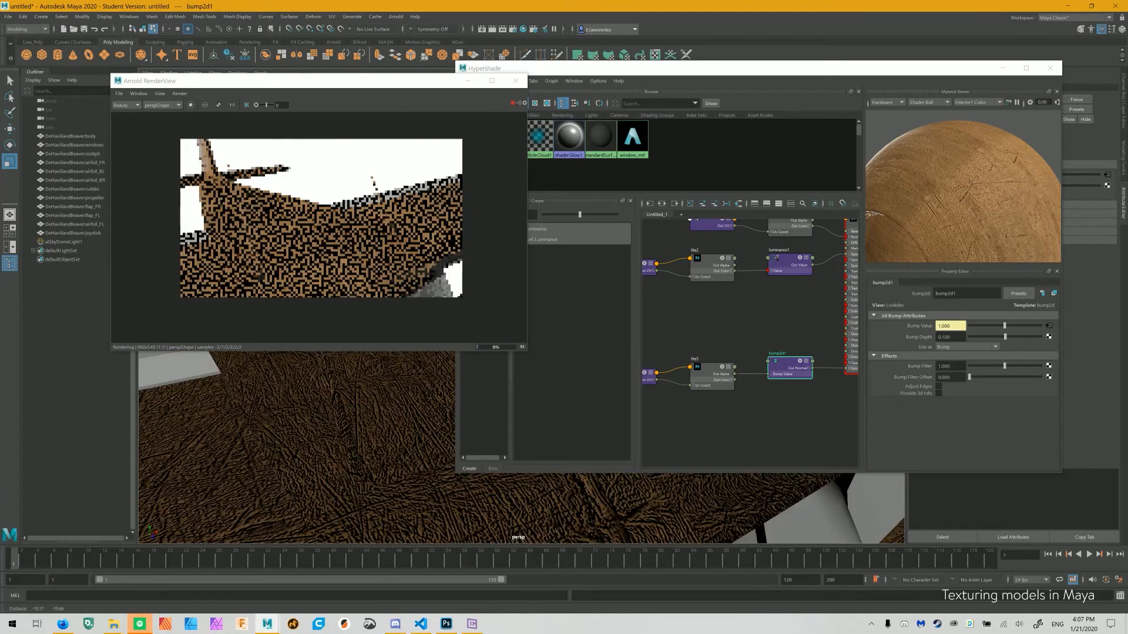
pyautogui.press('r')
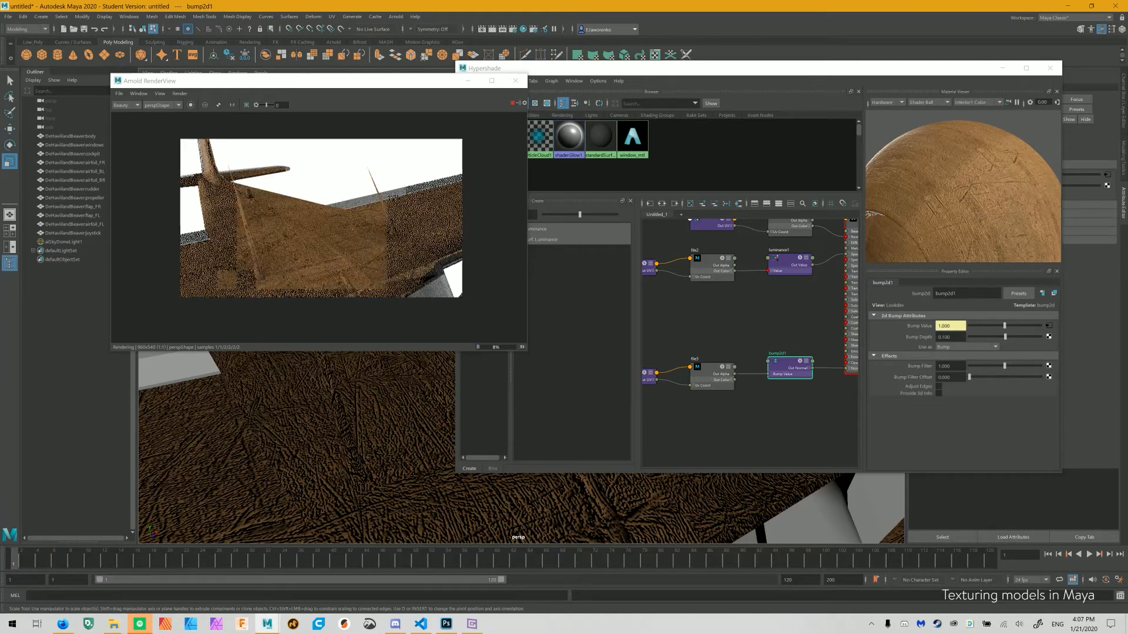
# Set the Bump Depth of the body material's bump2d node to 1
pyautogui.click(946, 337)
pyautogui.write('1')
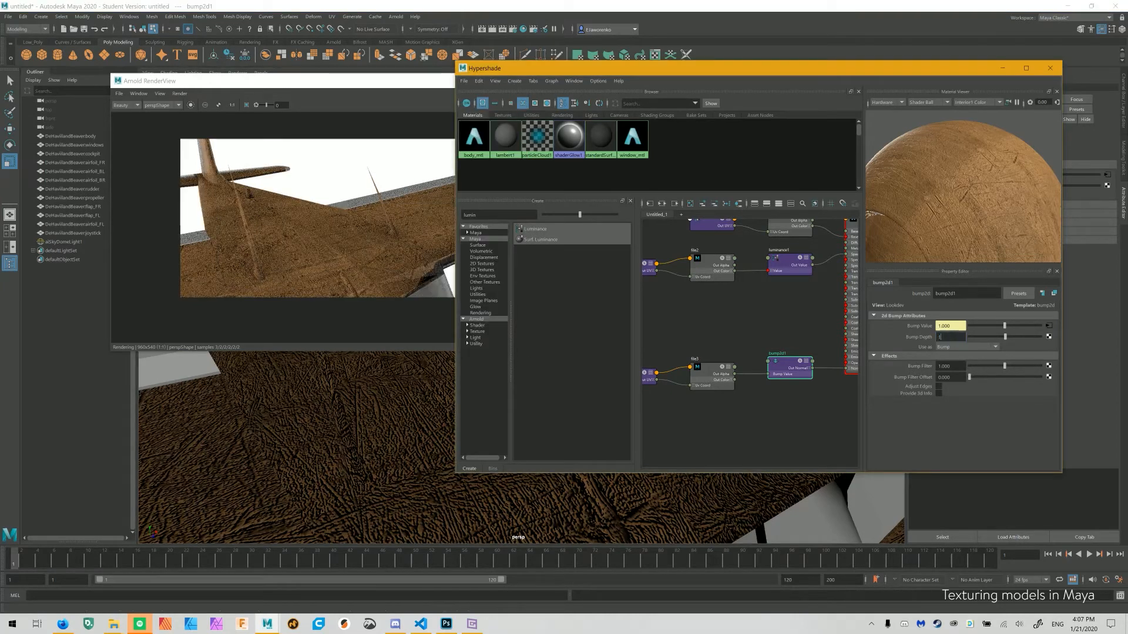
pyautogui.press('Return')
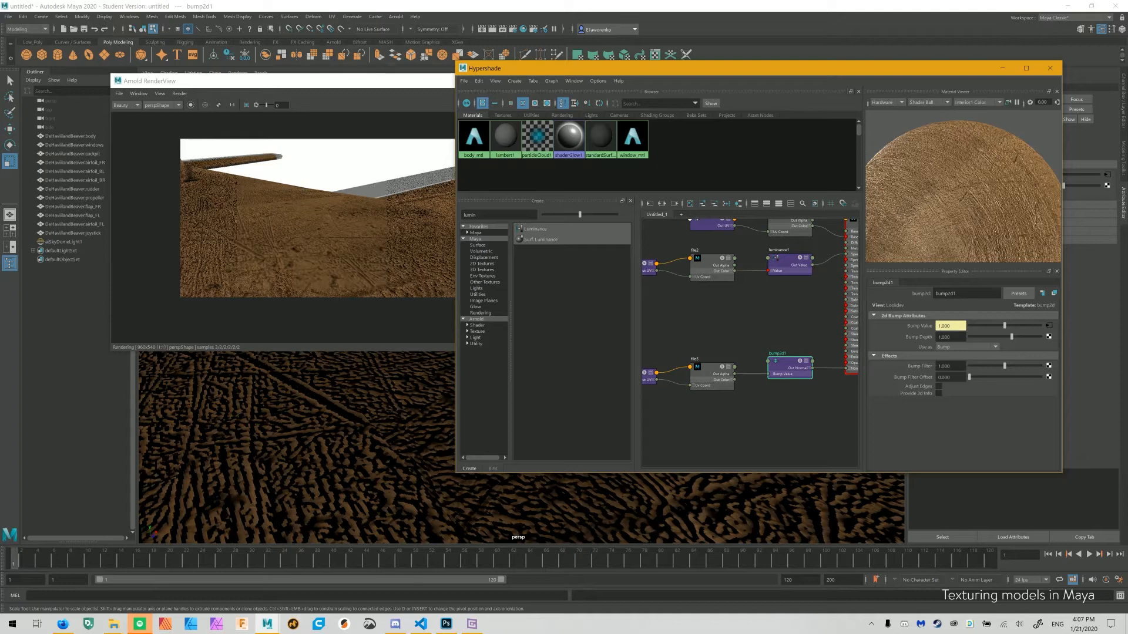
pyautogui.keyDown('alt'); pyautogui.moveTo(763, 318); pyautogui.dragTo(684, 353, button='middle'); pyautogui.keyUp('alt')
# Stop the live Arnold render and close the Hypershade and Arnold RenderView windows
pyautogui.click(147, 81)
pyautogui.moveTo(147, 80); pyautogui.dragTo(111, 93)
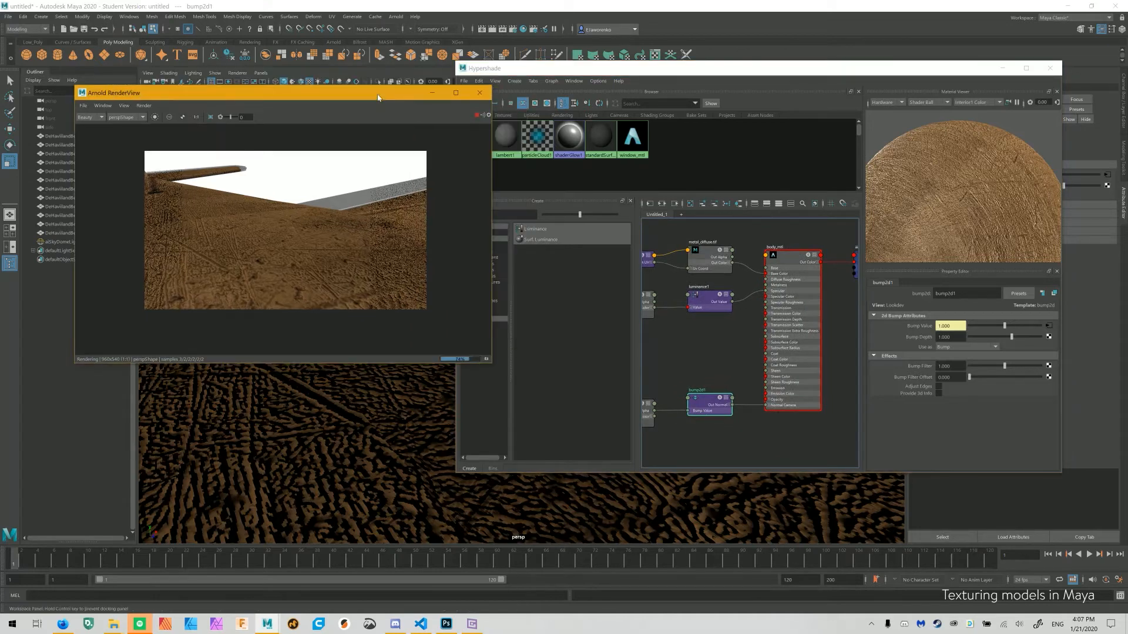
pyautogui.click(477, 115)
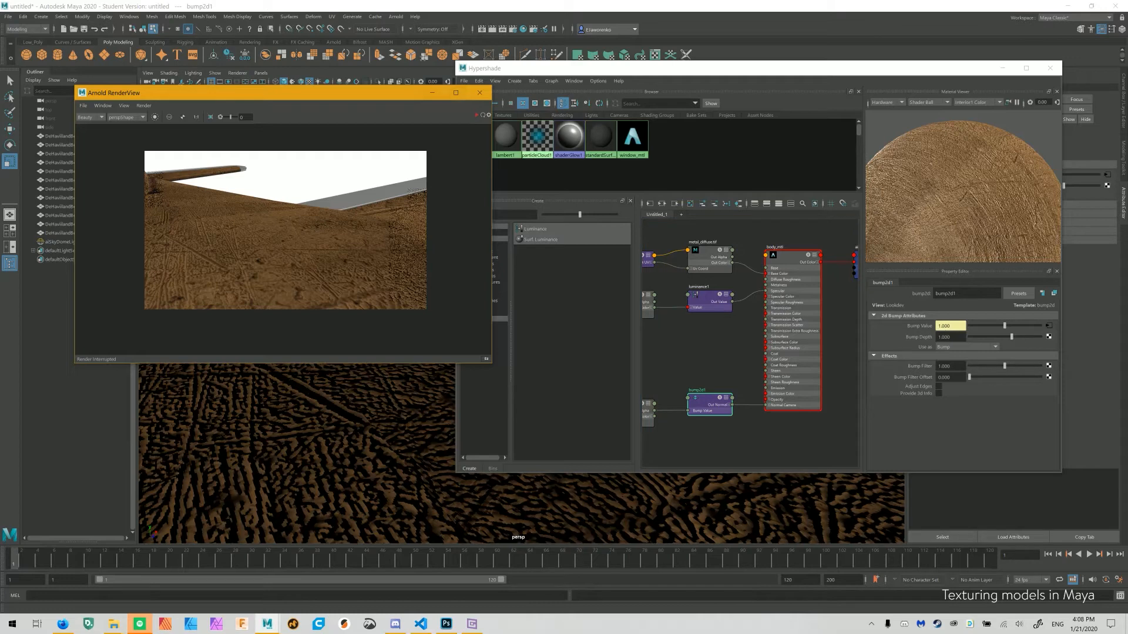
pyautogui.press('alt')
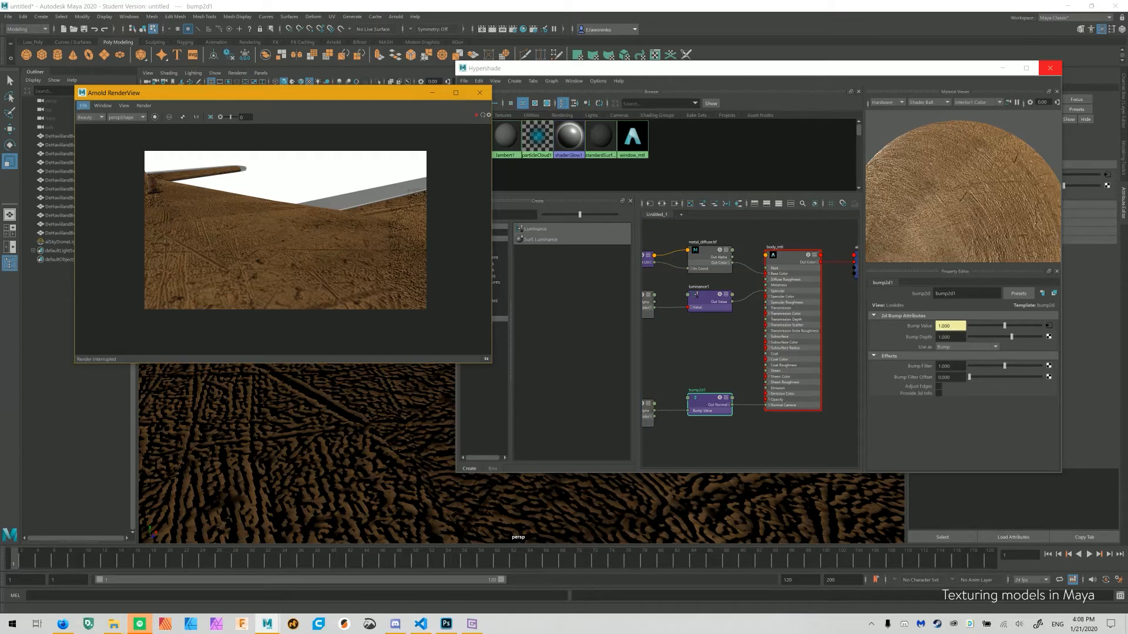
pyautogui.click(1049, 68)
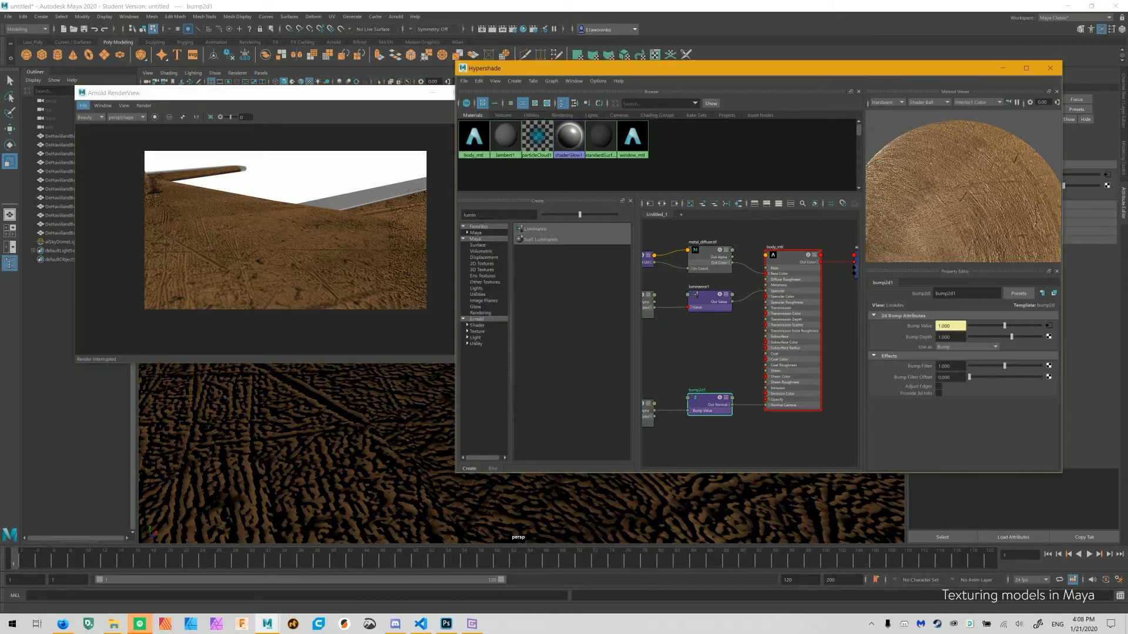
pyautogui.click(479, 93)
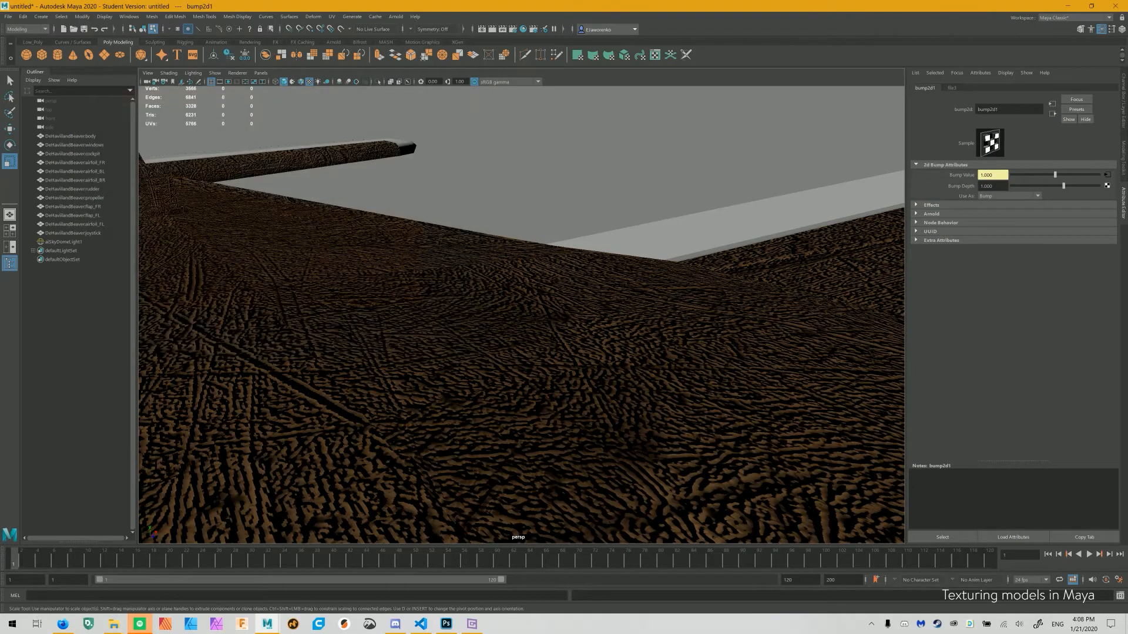
# Open the UV Editor and bring up its UV Snapshot options
pyautogui.scroll(-8, 522, 315)
pyautogui.scroll(-5, 521, 315)
pyautogui.keyDown('alt'); pyautogui.moveTo(521, 315); pyautogui.dragTo(546, 280); pyautogui.keyUp('alt')
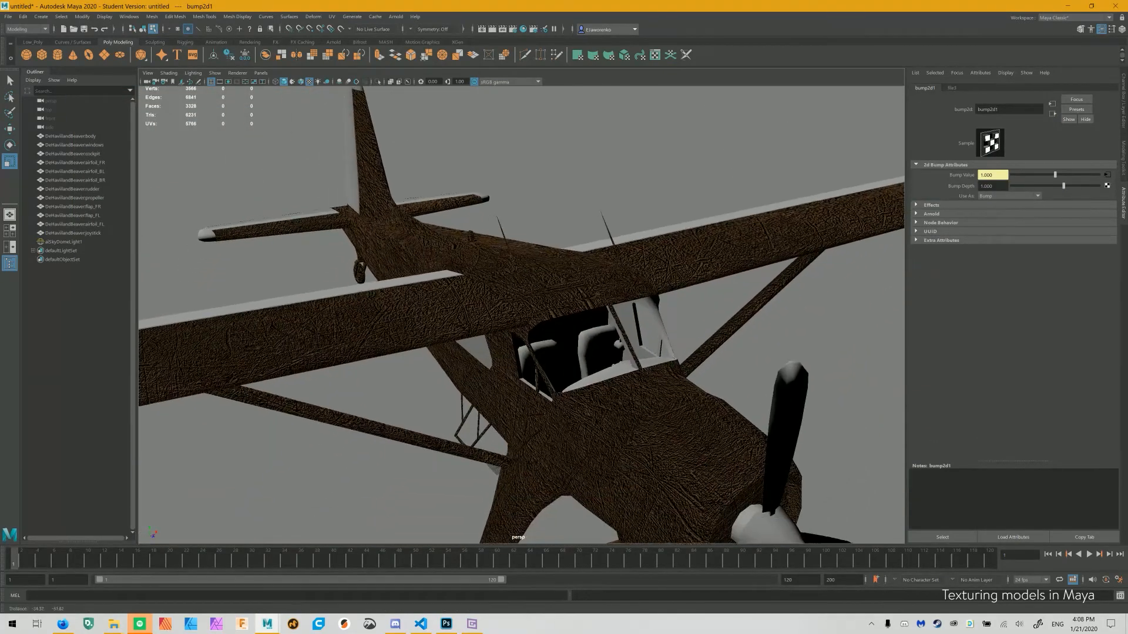
pyautogui.click(395, 17)
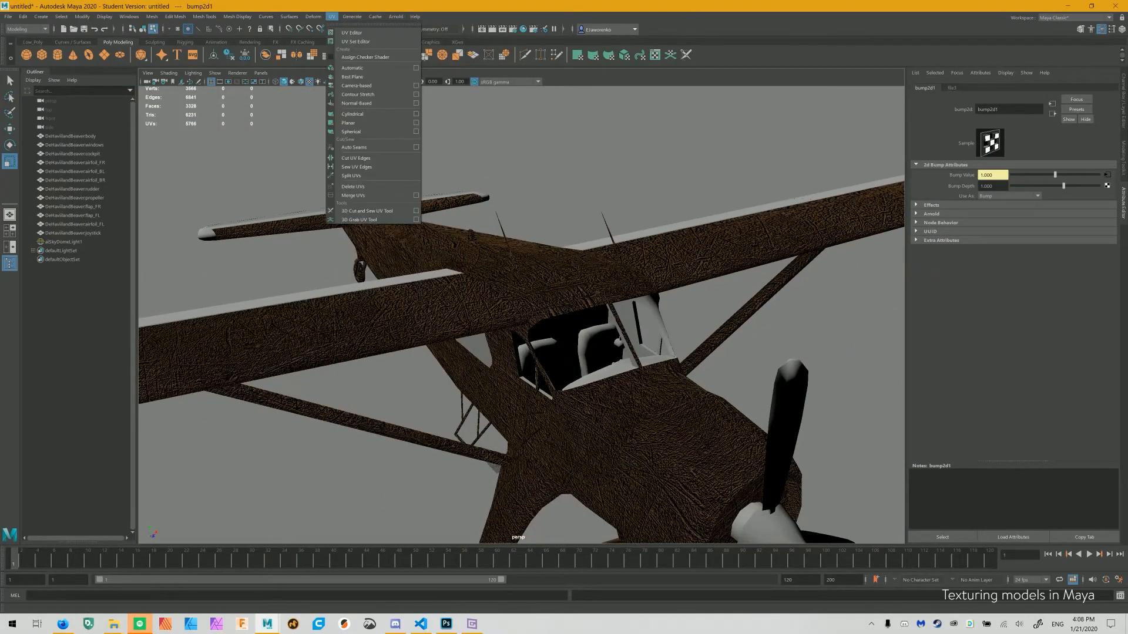
pyautogui.click(370, 211)
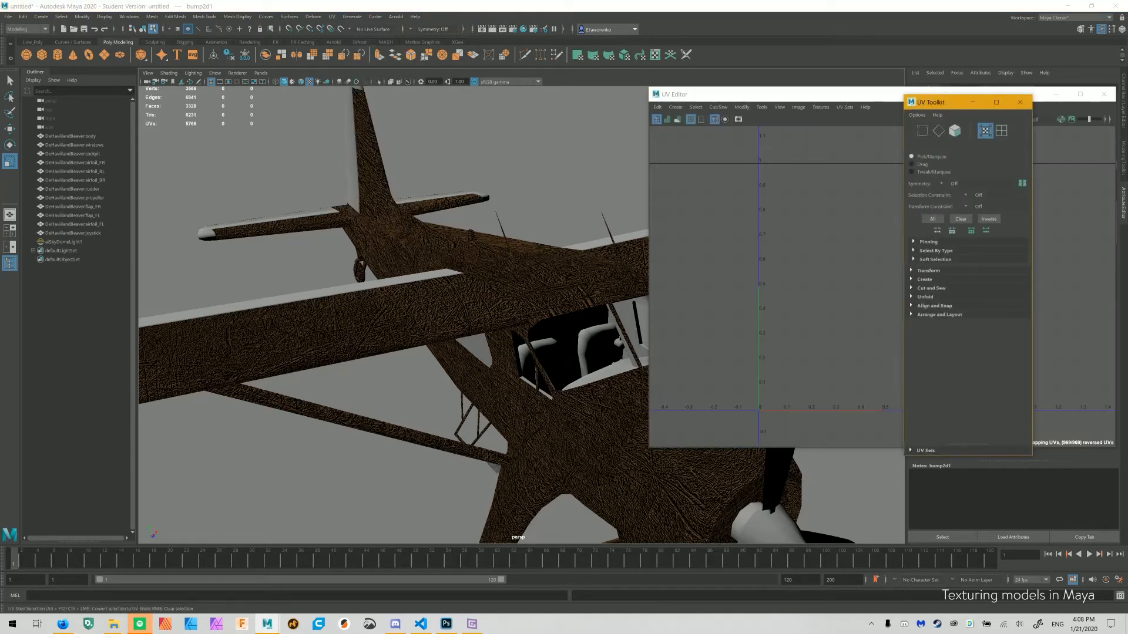
pyautogui.click(761, 107)
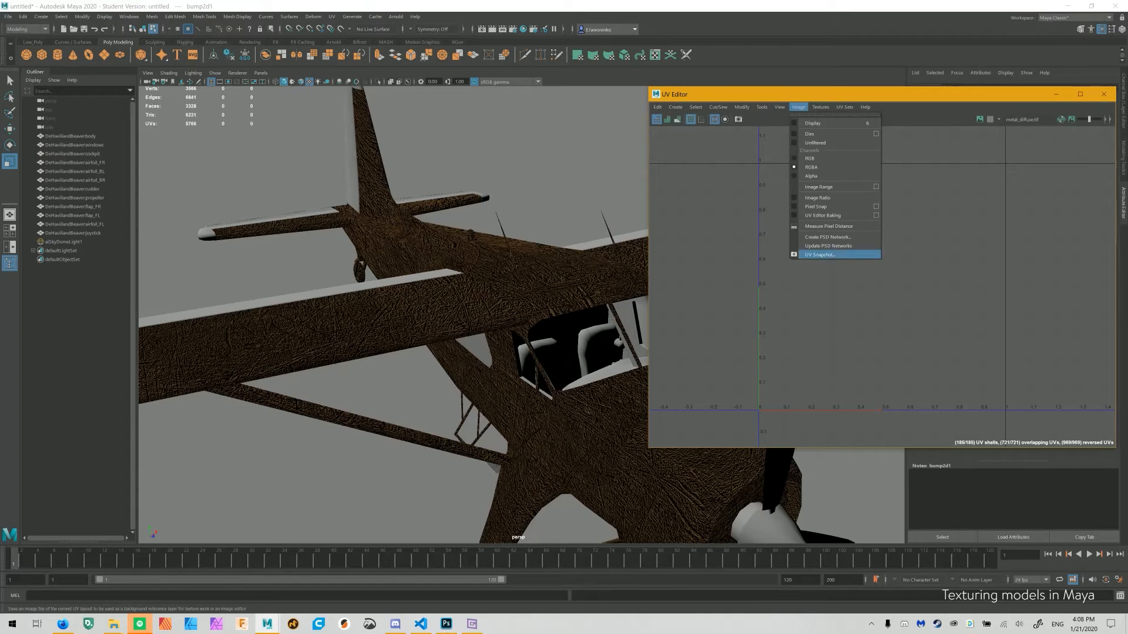
pyautogui.click(823, 254)
# Set the UV snapshot's image format to PNG
pyautogui.click(811, 243)
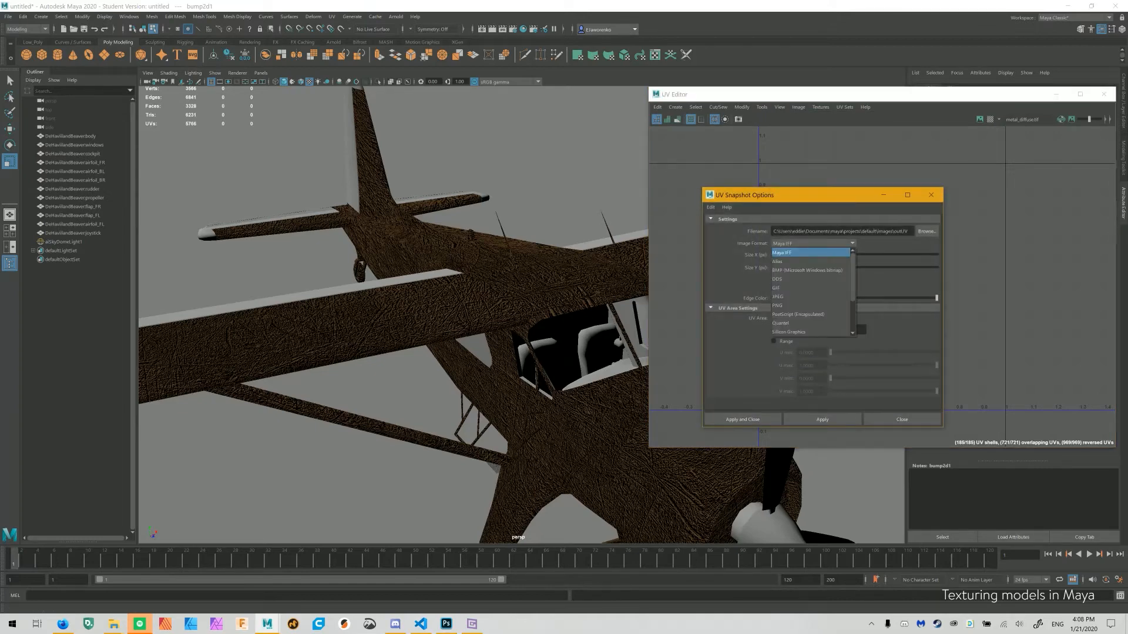
pyautogui.press('Down')
pyautogui.press('Down')
pyautogui.press('Down')
pyautogui.press('Down')
pyautogui.press('Down')
pyautogui.press('Down')
pyautogui.press('Down')
pyautogui.press('Down')
pyautogui.press('Down')
pyautogui.press('Down')
pyautogui.press('Down')
pyautogui.press('Down')
pyautogui.press('Up')
pyautogui.press('Up')
pyautogui.press('Up')
pyautogui.press('Up')
pyautogui.press('Up')
pyautogui.press('Up')
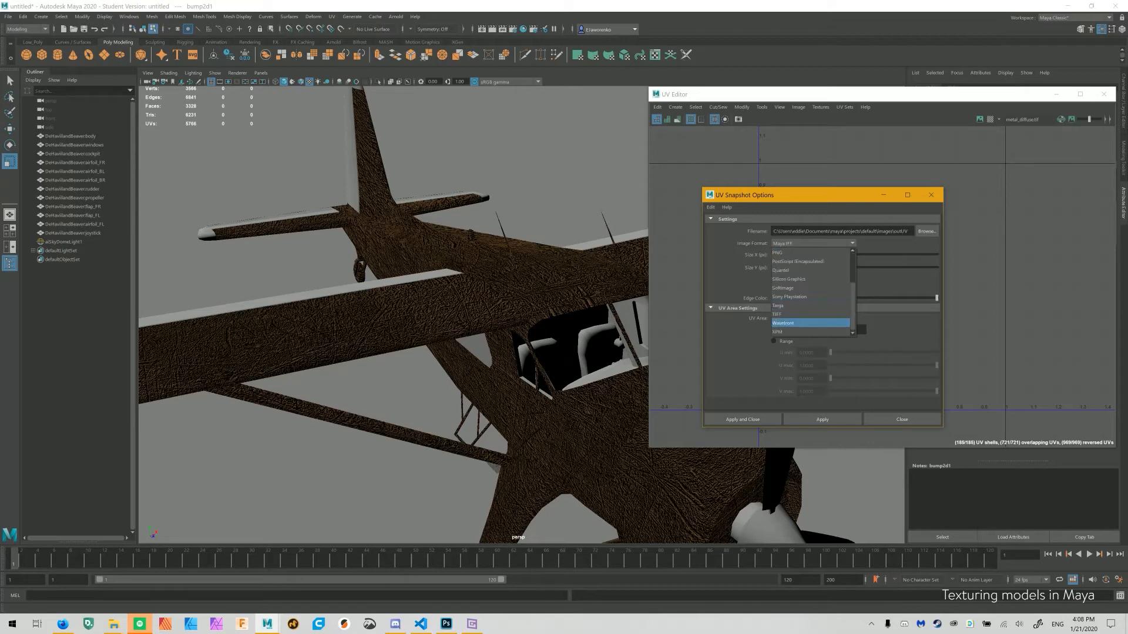
pyautogui.press('Return')
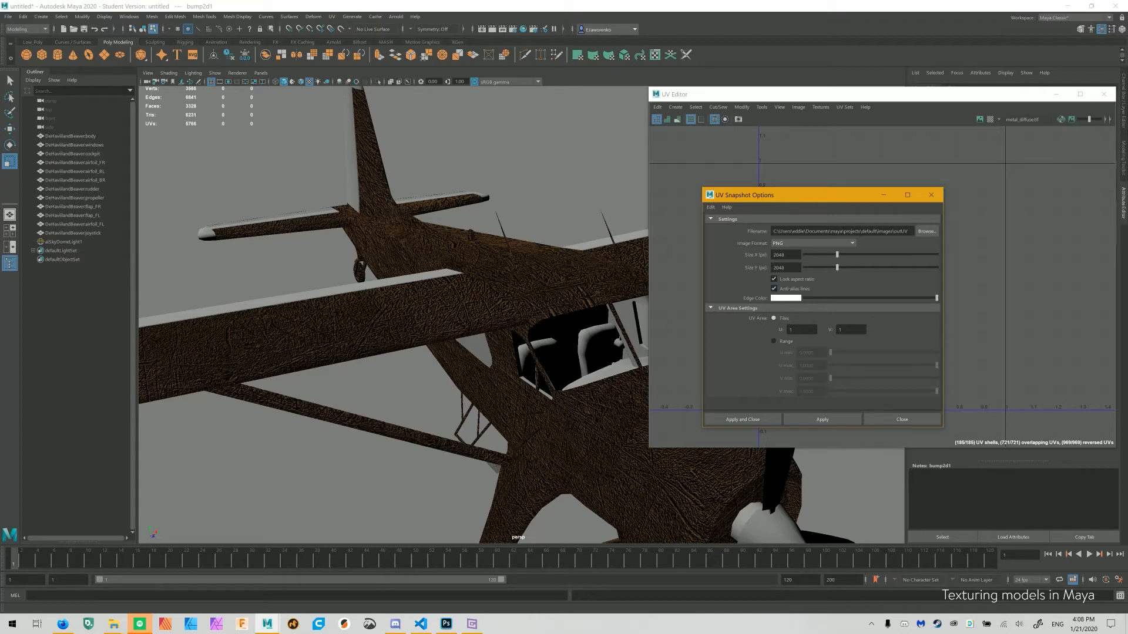
# Export the aircraft body's UV snapshot as Body_UV into the project's sourceimages folder
pyautogui.click(926, 231)
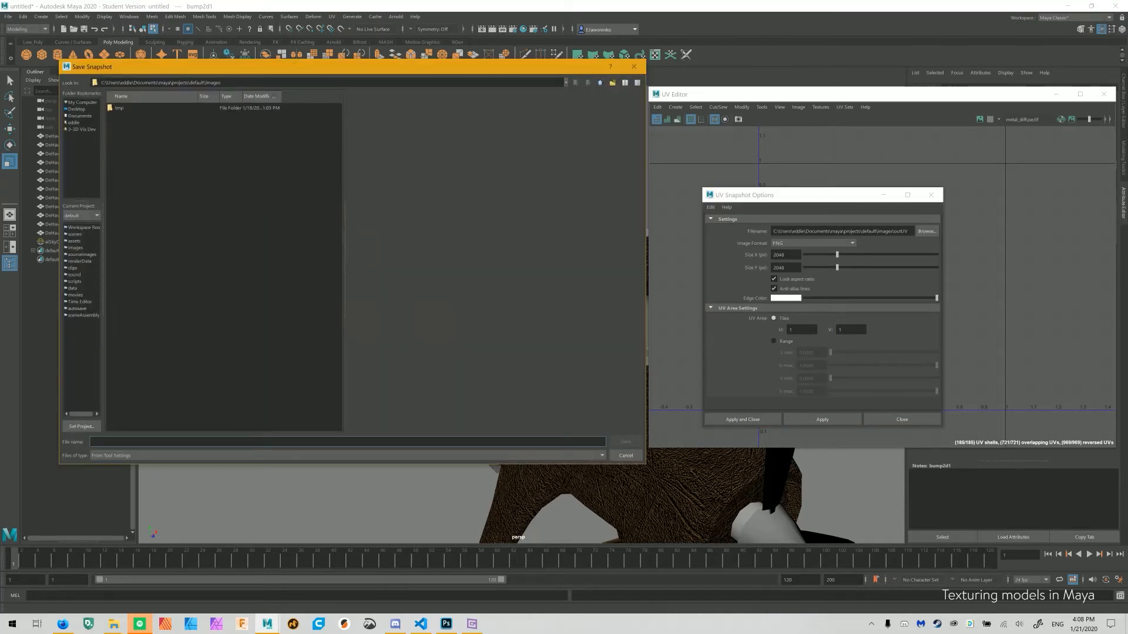
pyautogui.click(600, 83)
pyautogui.doubleClick(129, 222)
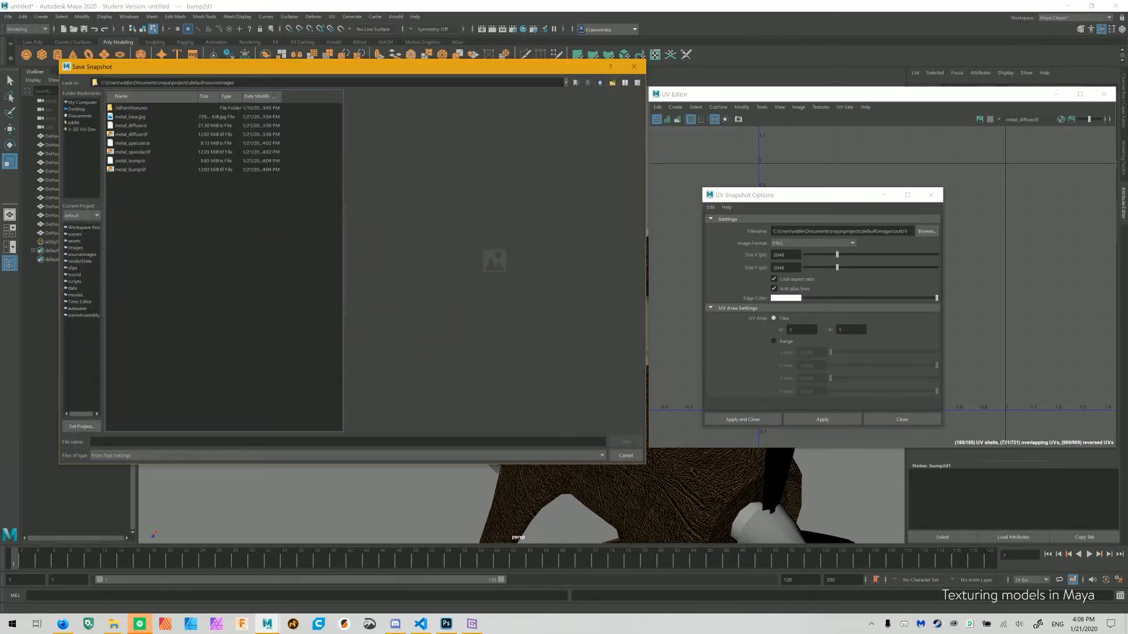
pyautogui.click(128, 442)
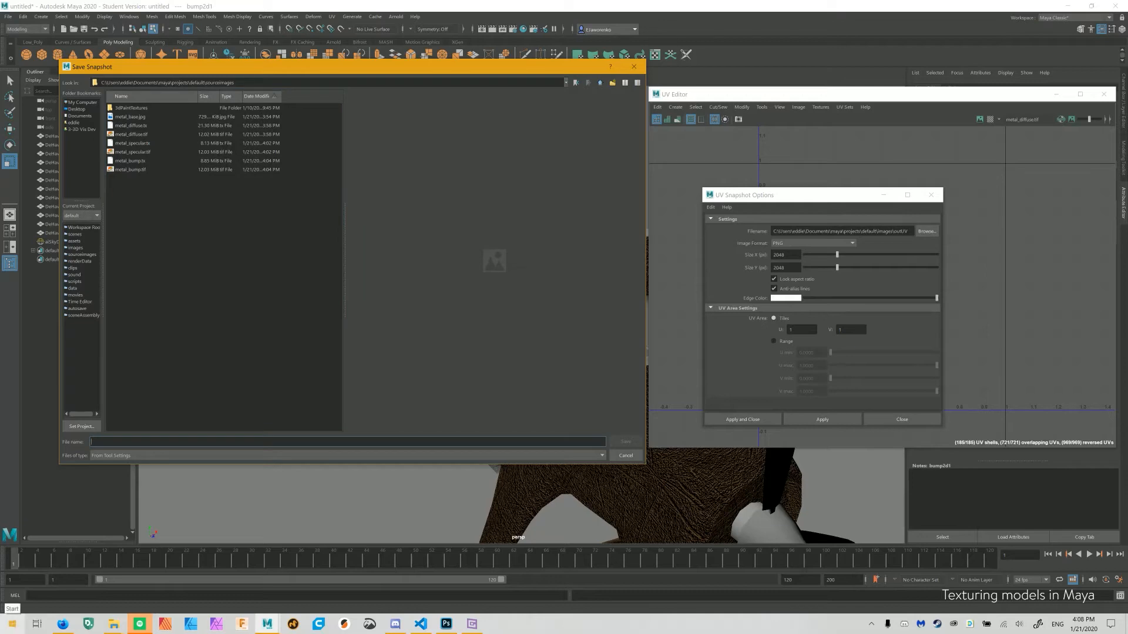
pyautogui.write('Body_UV')
pyautogui.press('Return')
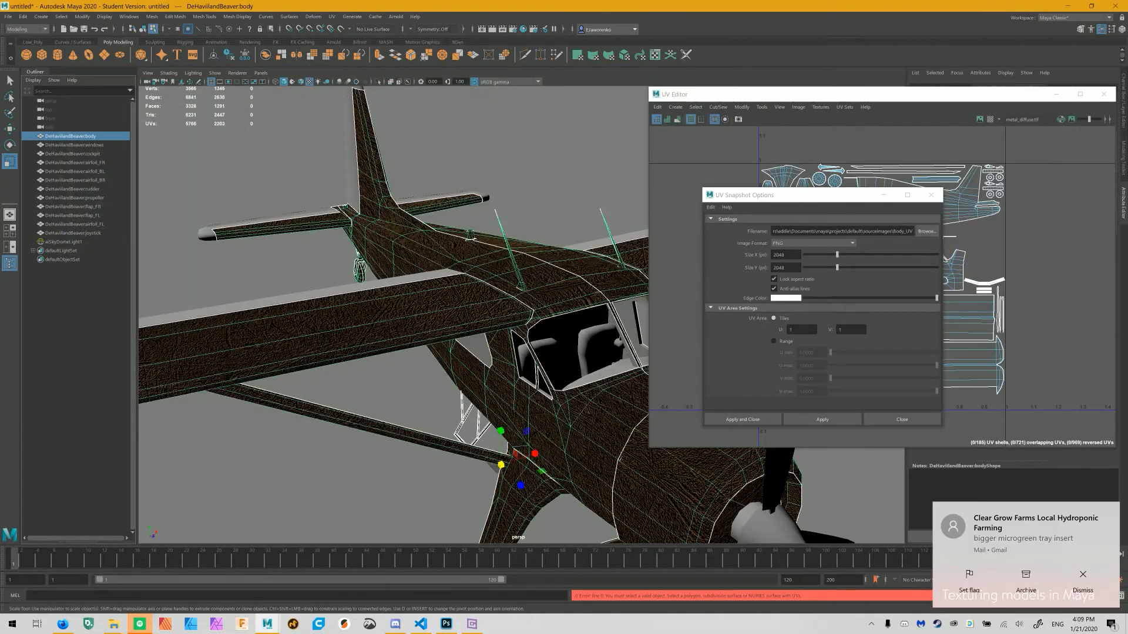
pyautogui.click(742, 419)
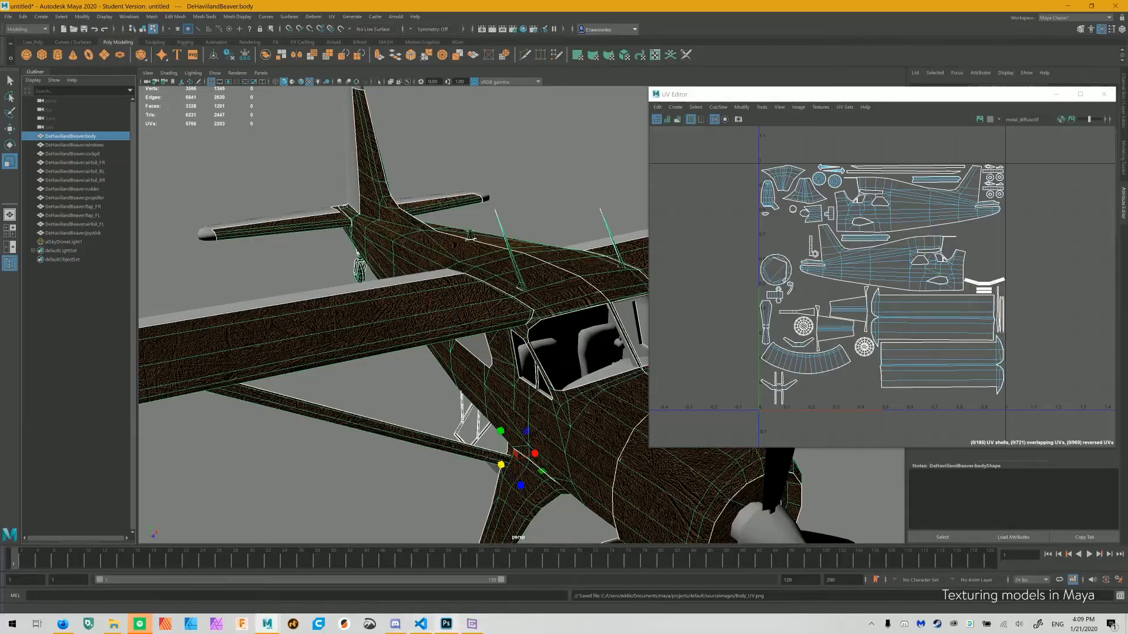
# Switch to Photoshop, place the Body_UV image into the texture document and move its layer above the bump group
pyautogui.click(445, 623)
pyautogui.hotkey('alt', 'Tab')
pyautogui.moveTo(723, 187); pyautogui.dragTo(470, 282)
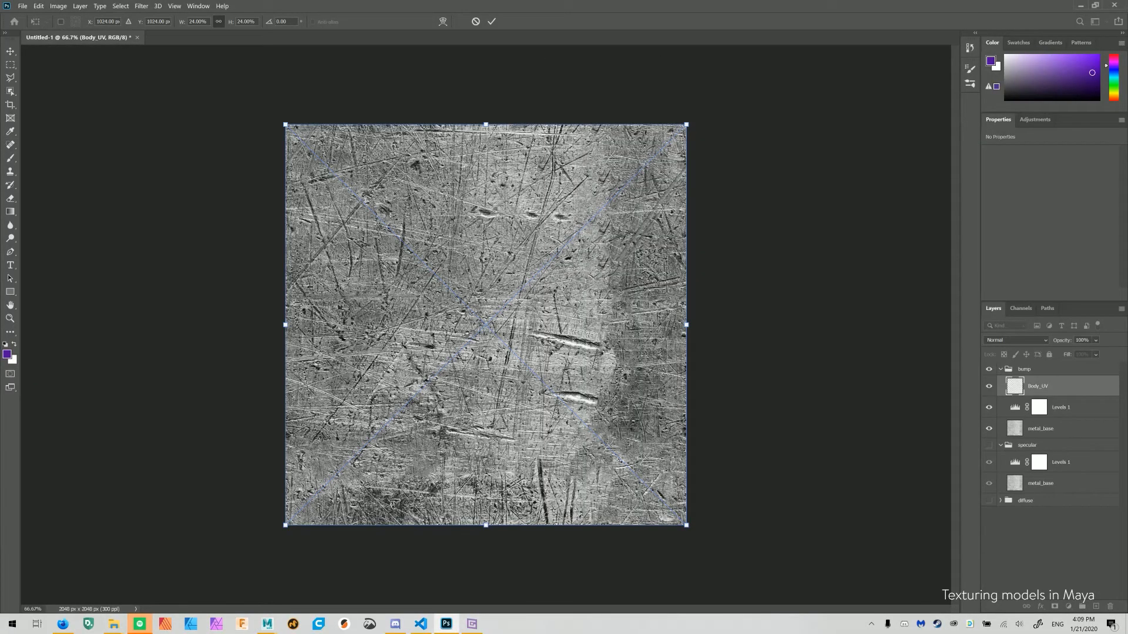
pyautogui.click(492, 21)
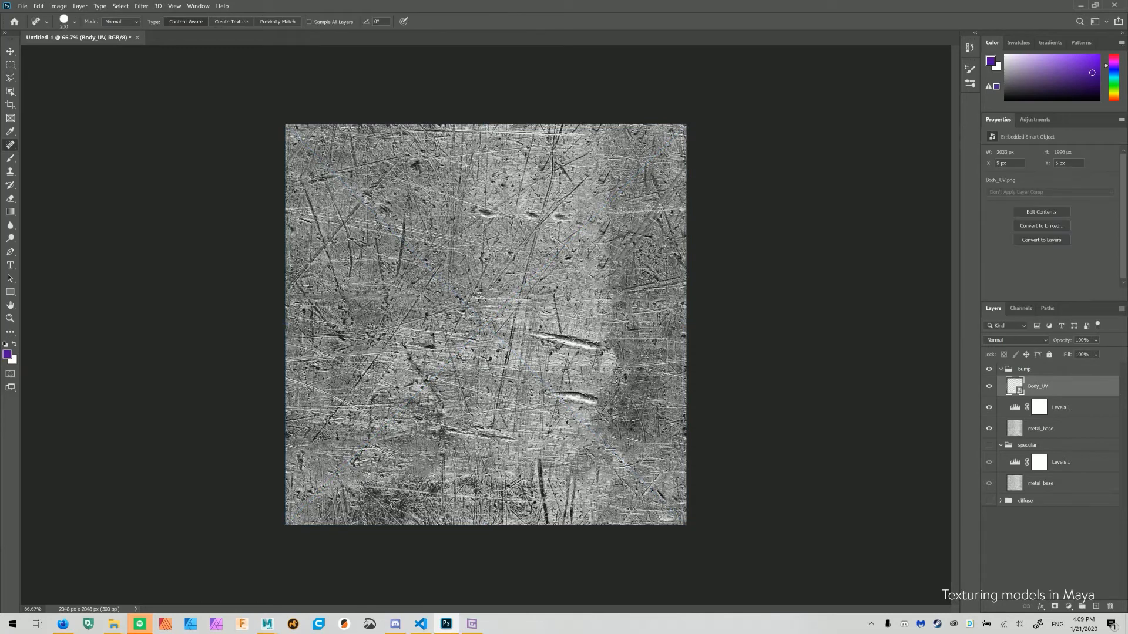
pyautogui.moveTo(1052, 387); pyautogui.dragTo(1051, 364)
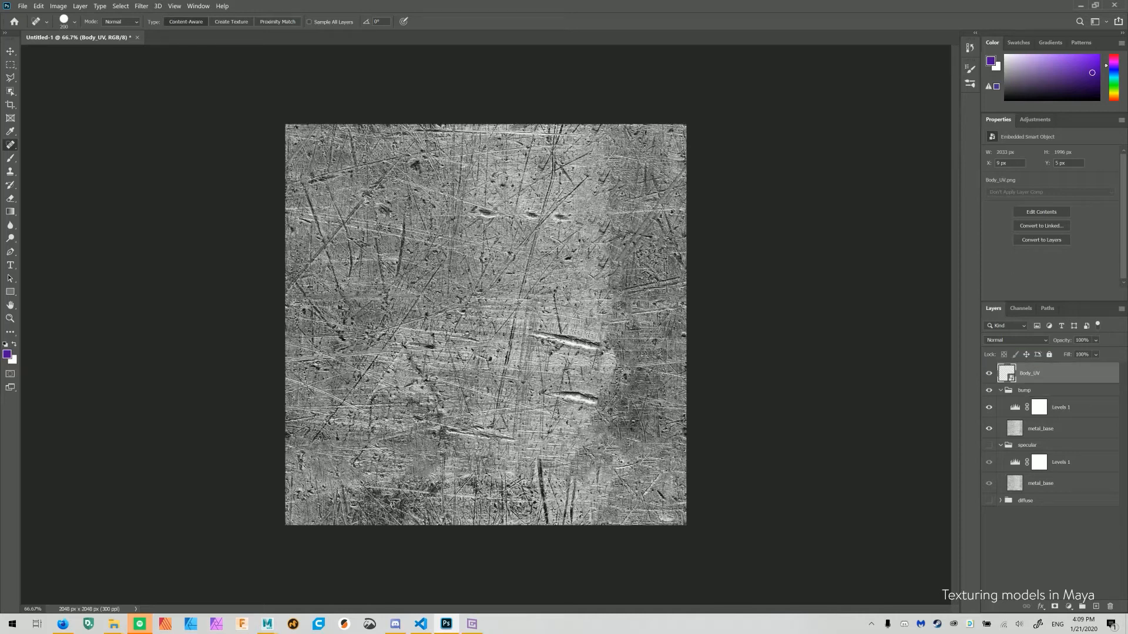
# Add a purple solid color fill layer directly beneath the Body_UV layer
pyautogui.click(58, 6)
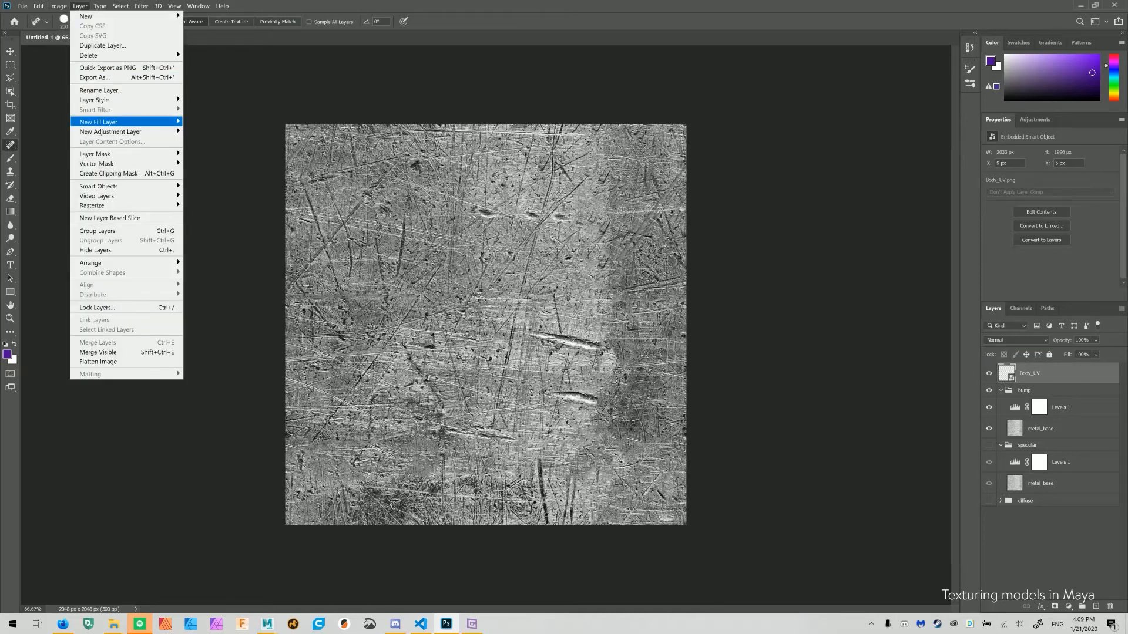
pyautogui.moveTo(147, 122)
pyautogui.click(203, 122)
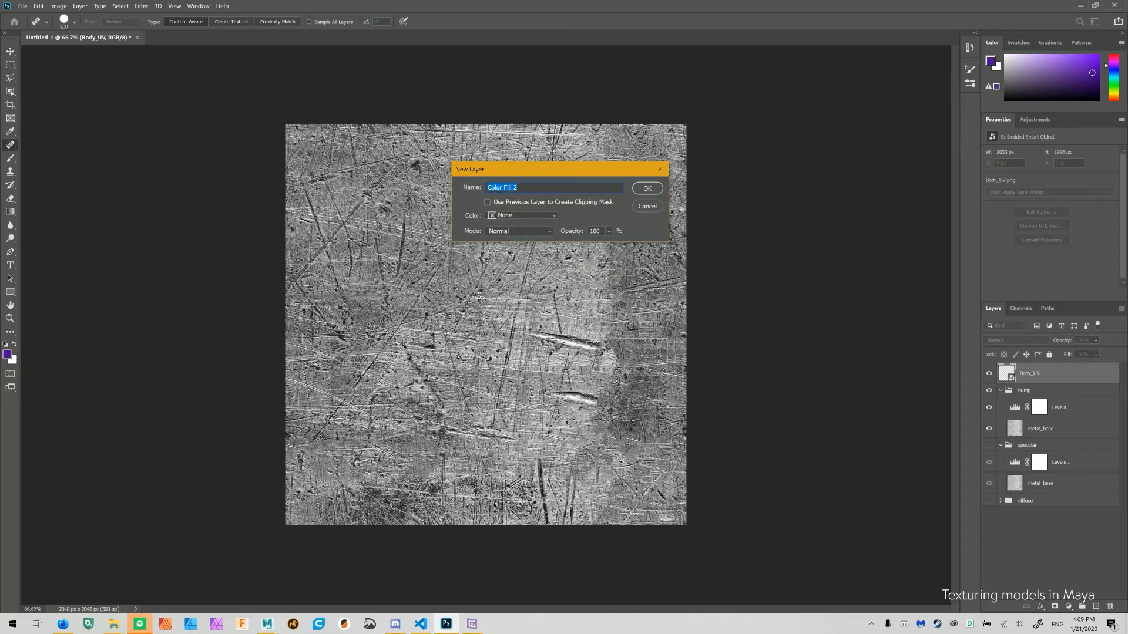
pyautogui.press('Return')
pyautogui.press('Return')
pyautogui.moveTo(1056, 376); pyautogui.dragTo(1056, 400)
pyautogui.hotkey('ctrl', '0')
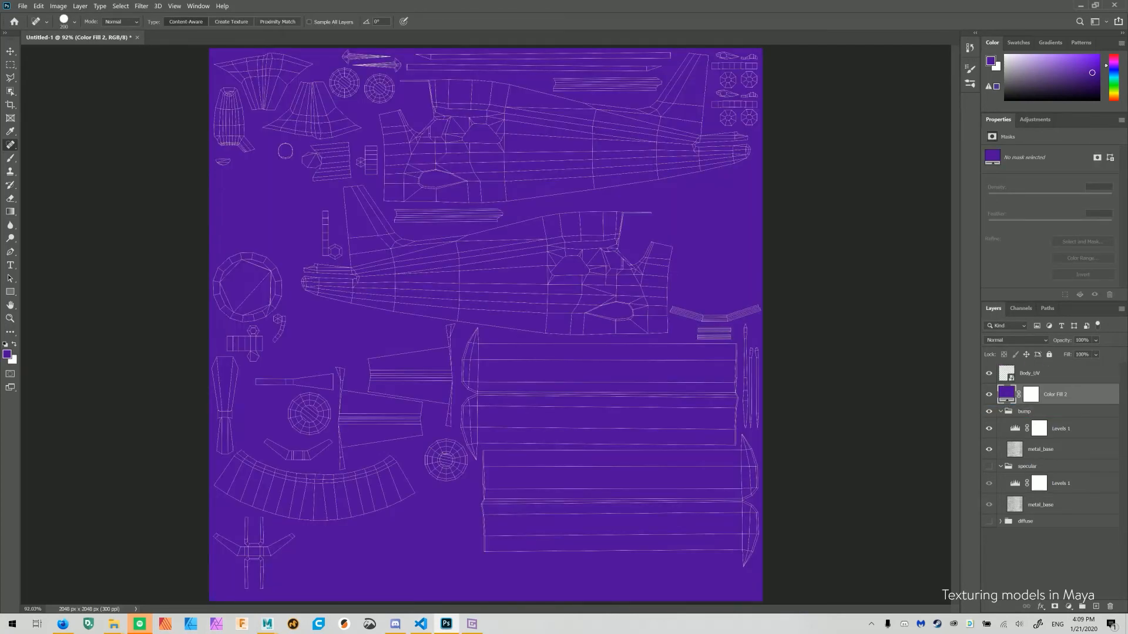
# Toggle the Body_UV and purple fill layers to compare the UV layout with the metal texture, leaving both hidden
pyautogui.click(988, 395)
pyautogui.click(989, 374)
pyautogui.keyDown('shift'); pyautogui.click(1052, 374); pyautogui.keyUp('shift')
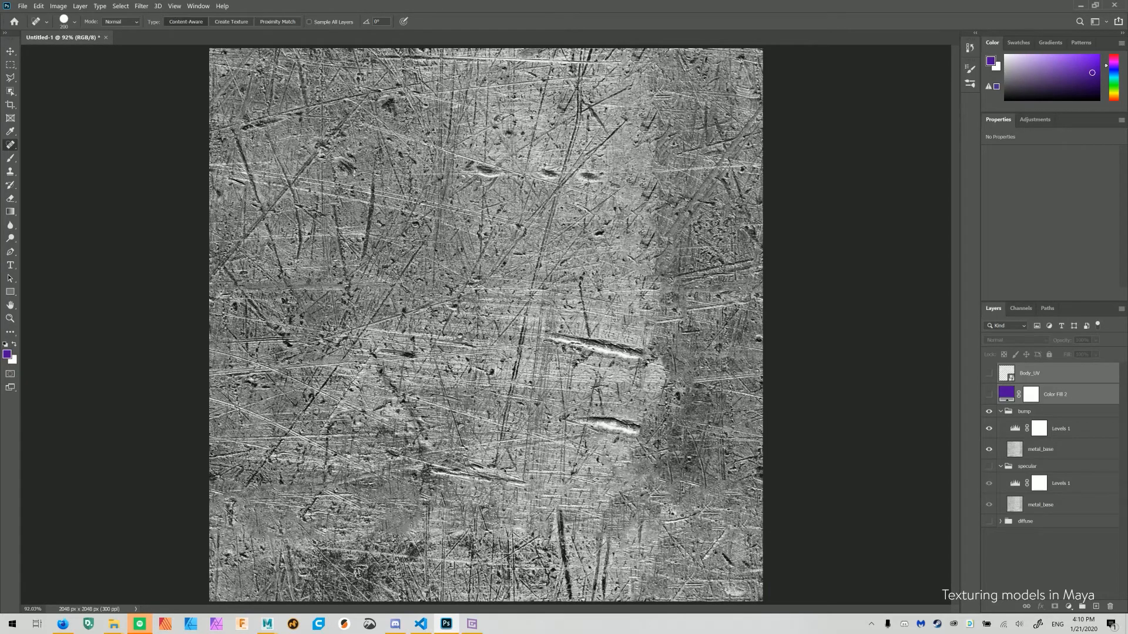
pyautogui.keyDown('alt'); pyautogui.scroll(-5, 486, 325); pyautogui.keyUp('alt')
pyautogui.keyDown('alt'); pyautogui.scroll(4, 486, 324); pyautogui.keyUp('alt')
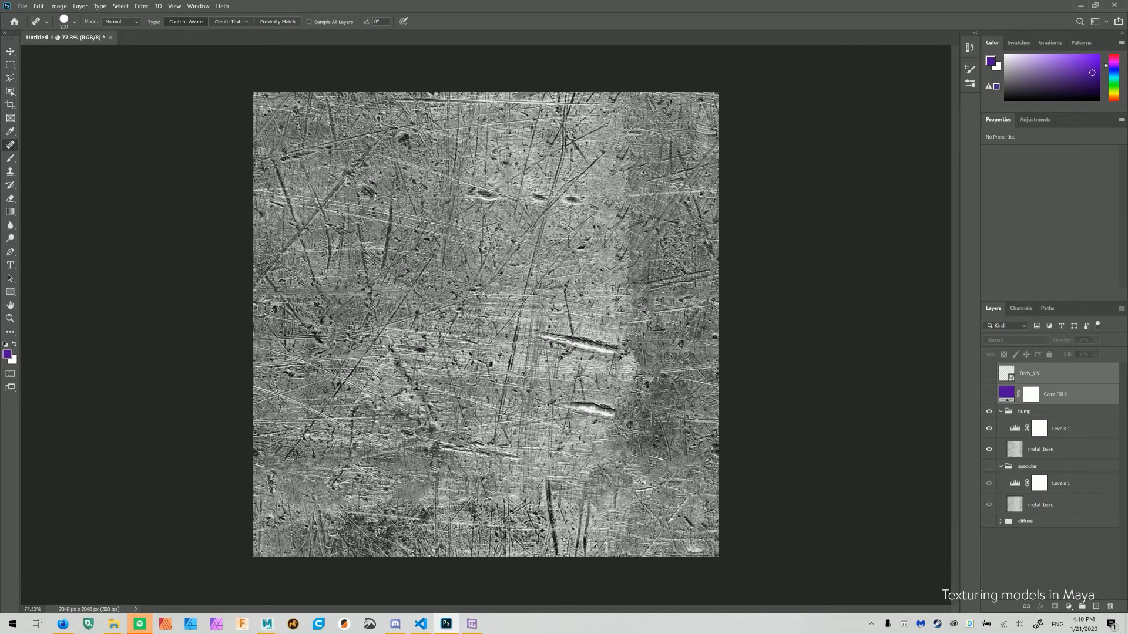
pyautogui.click(989, 395)
pyautogui.click(989, 374)
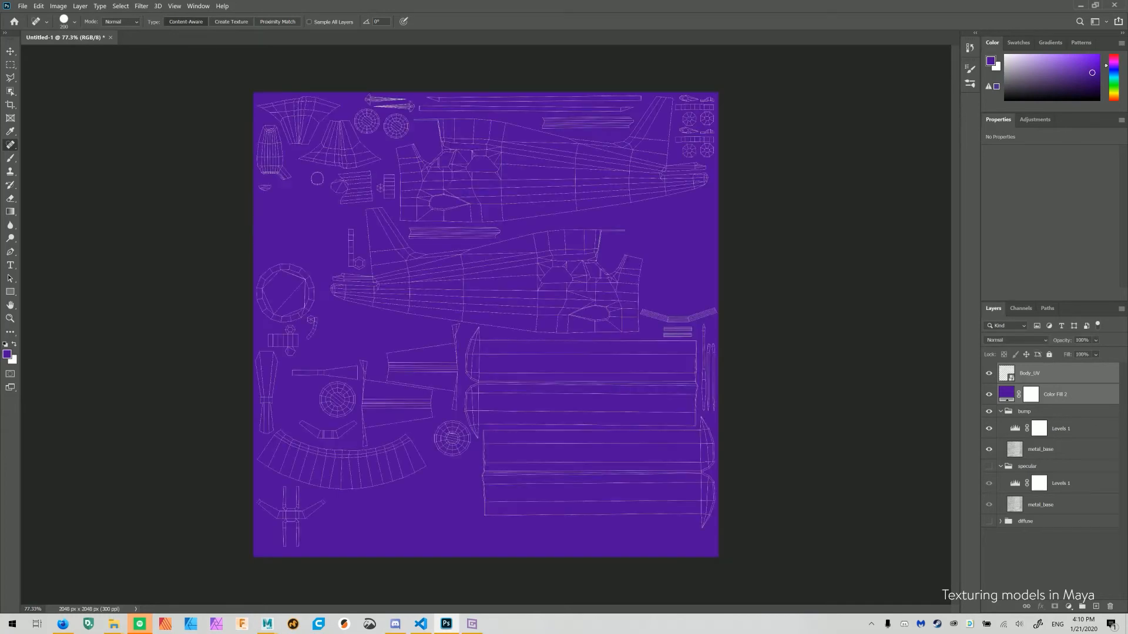
pyautogui.click(989, 374)
pyautogui.click(988, 395)
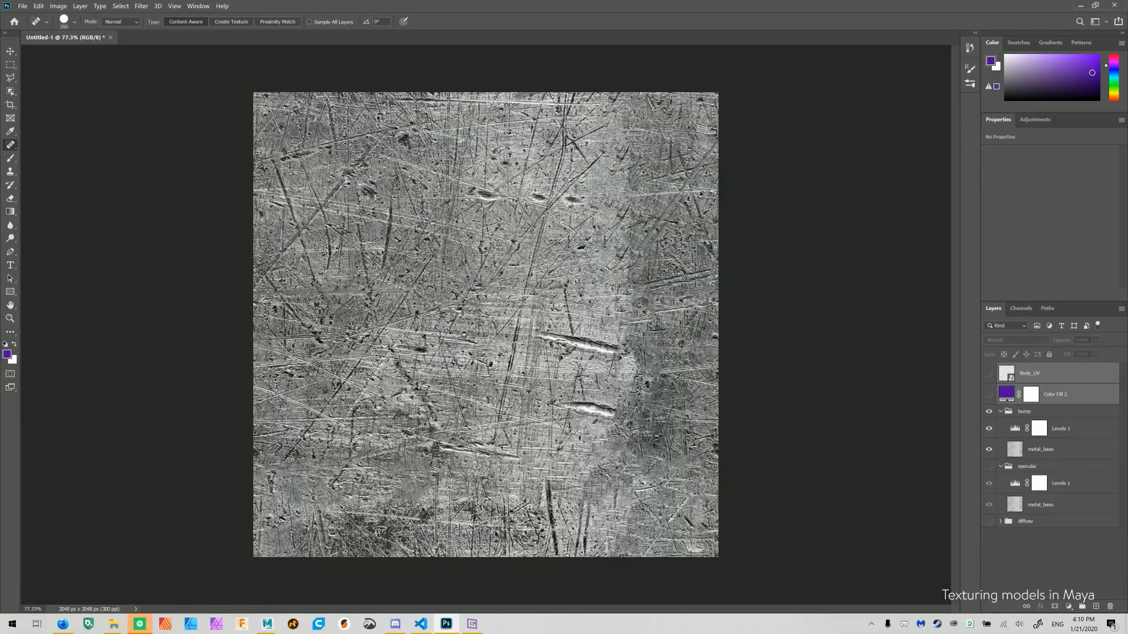
# Define the bump group's metal_base layer as a pattern named Met
pyautogui.click(1039, 429)
pyautogui.click(1040, 449)
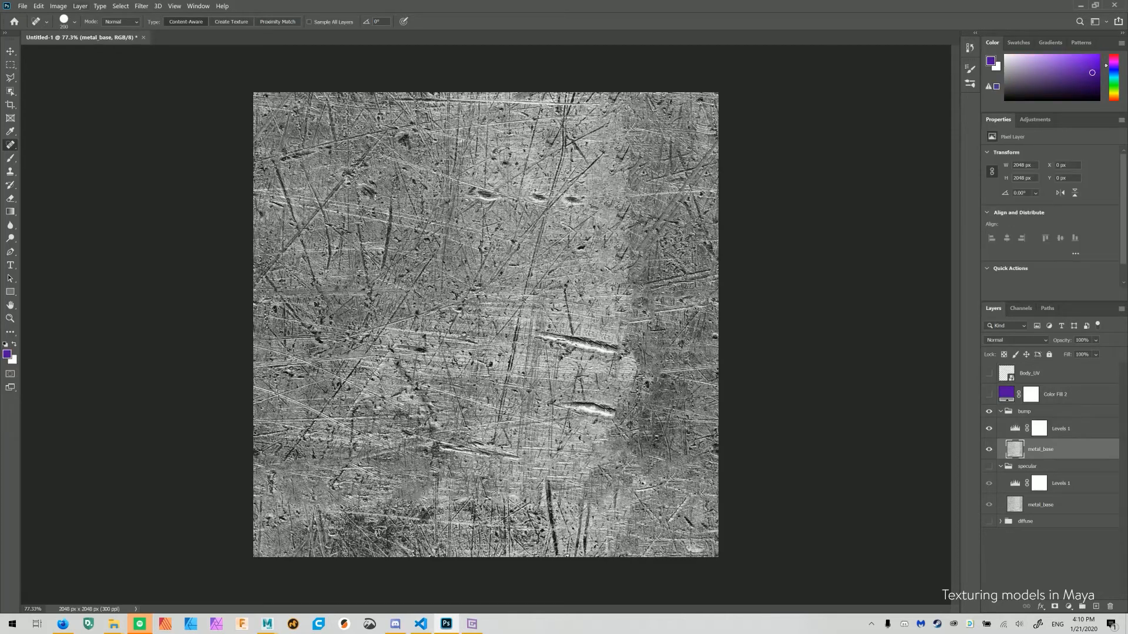
pyautogui.click(58, 6)
pyautogui.click(58, 5)
pyautogui.click(989, 449)
pyautogui.click(989, 449)
pyautogui.click(38, 6)
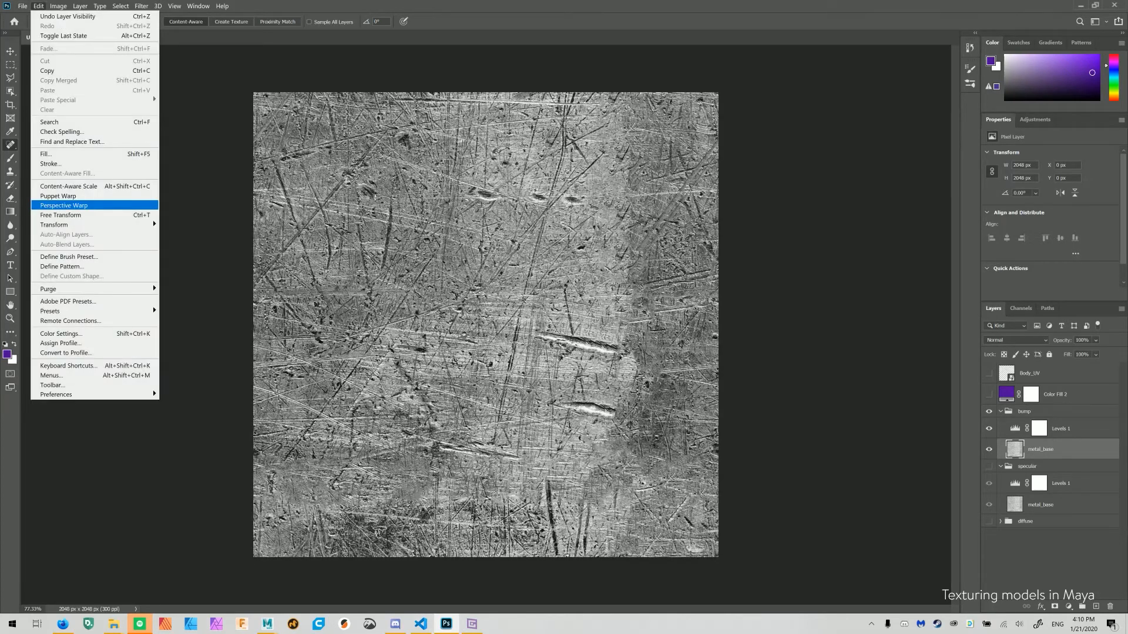
pyautogui.click(65, 266)
pyautogui.write('M')
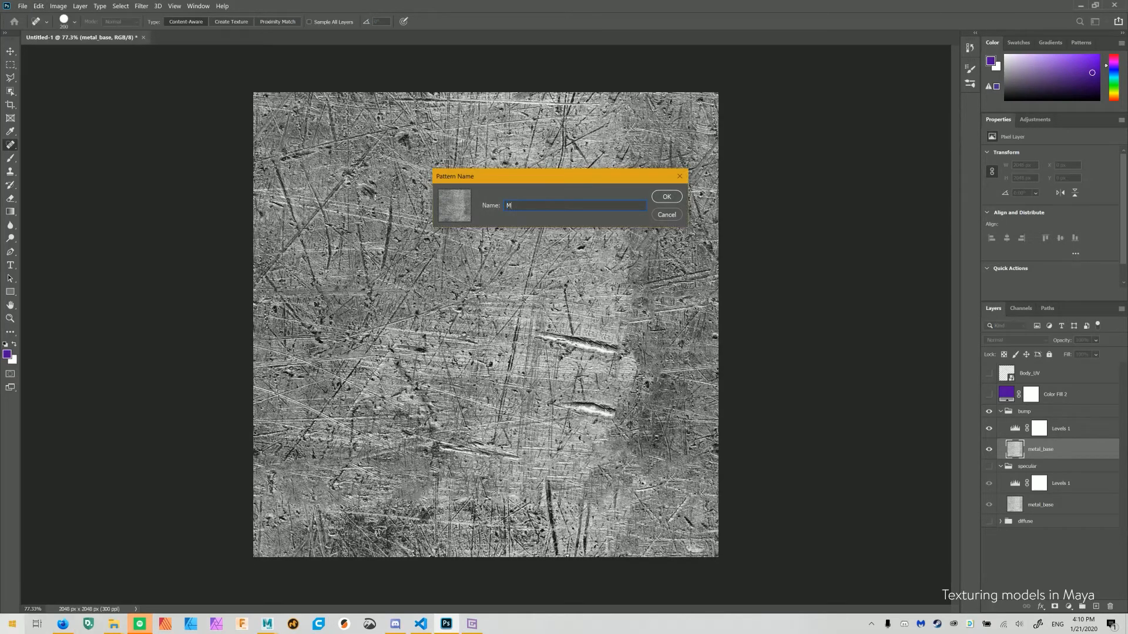
pyautogui.write('te')
pyautogui.press('BackSpace')
pyautogui.press('BackSpace')
pyautogui.write('et')
pyautogui.press('Return')
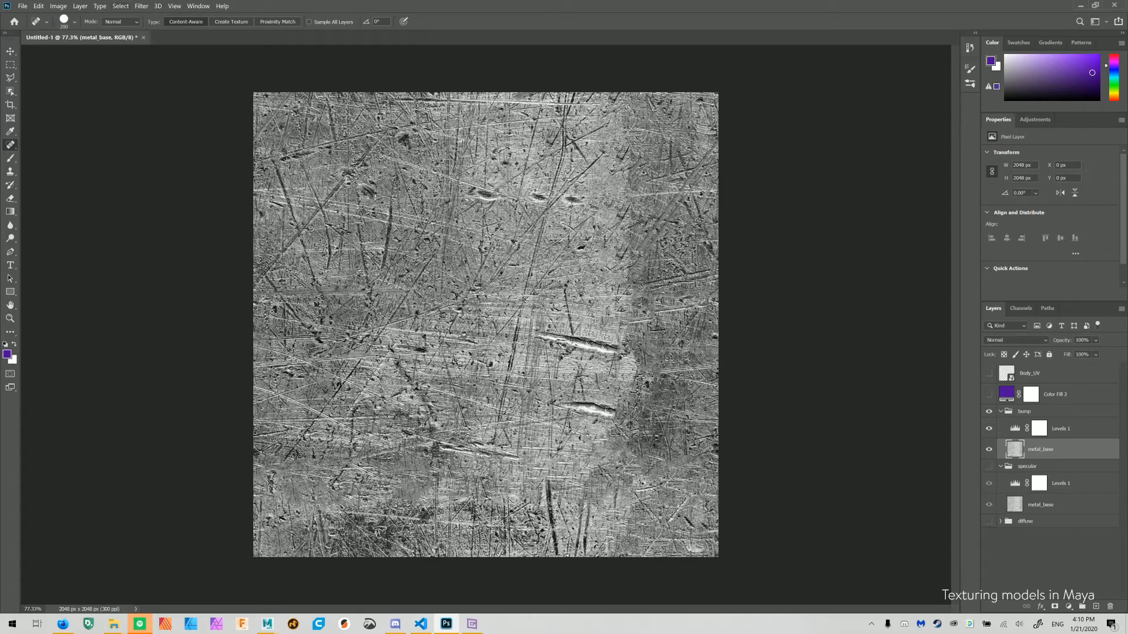
# Add a pattern fill layer above metal_base in the bump group using the metal pattern scaled to 45%
pyautogui.click(80, 6)
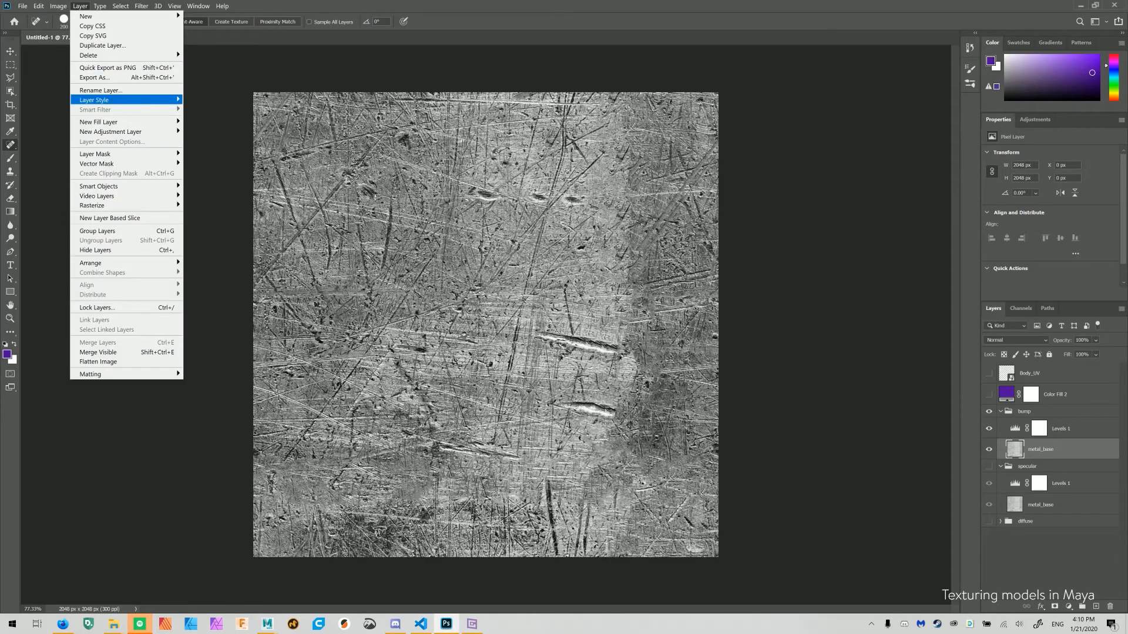
pyautogui.moveTo(94, 100)
pyautogui.moveTo(118, 121)
pyautogui.click(202, 141)
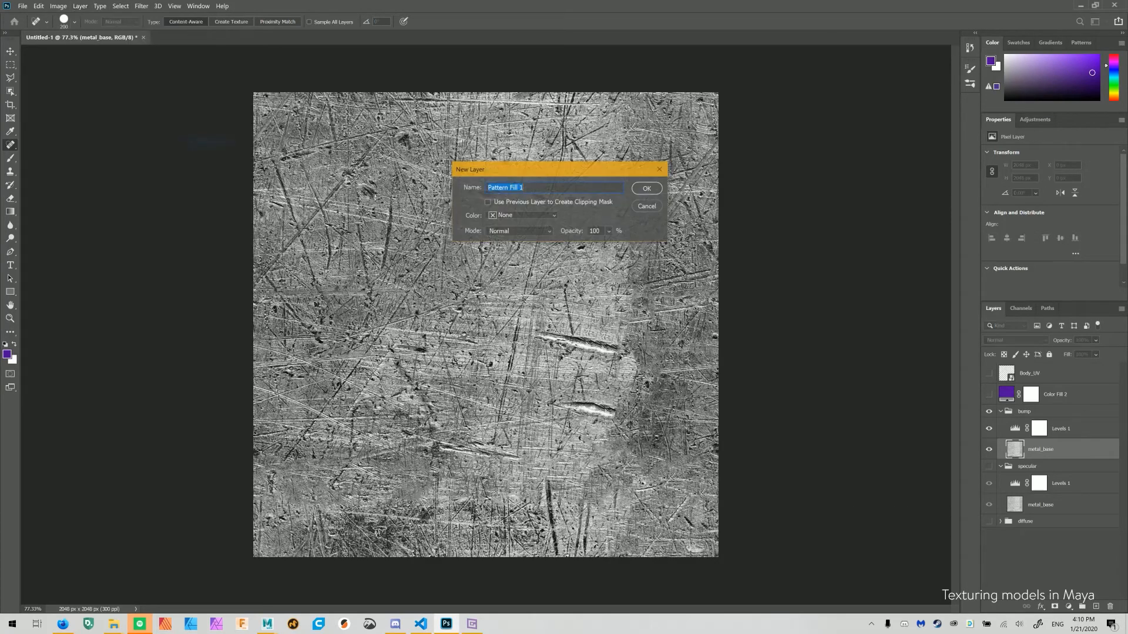
pyautogui.press('Return')
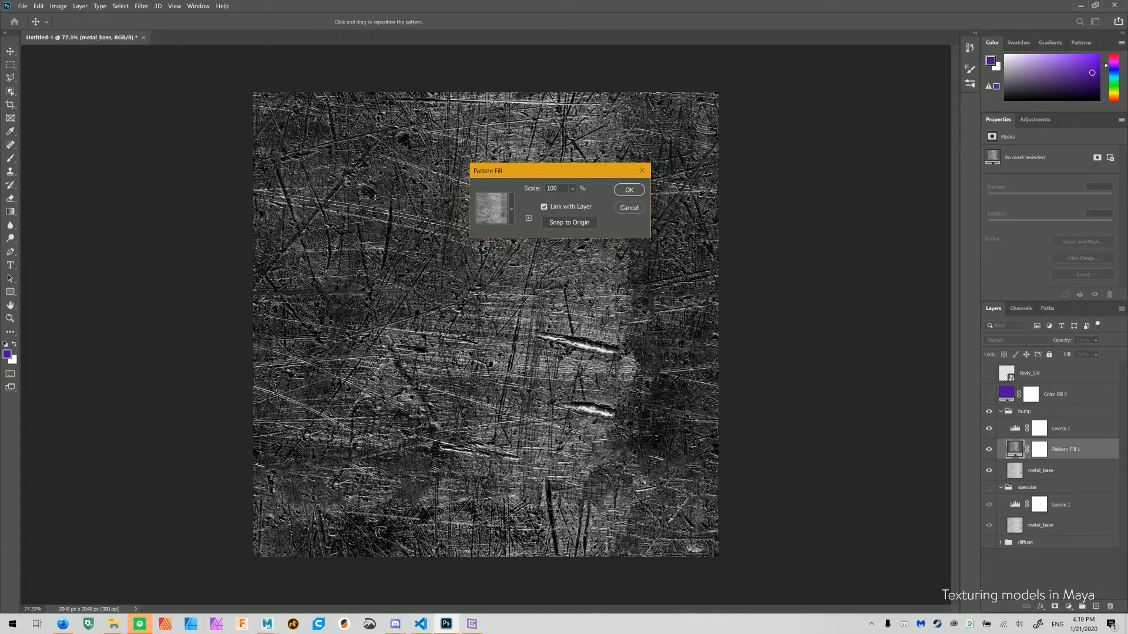
pyautogui.click(572, 189)
pyautogui.moveTo(575, 201)
pyautogui.mouseDown()
pyautogui.moveTo(592, 201)
pyautogui.moveTo(574, 202)
pyautogui.mouseUp()
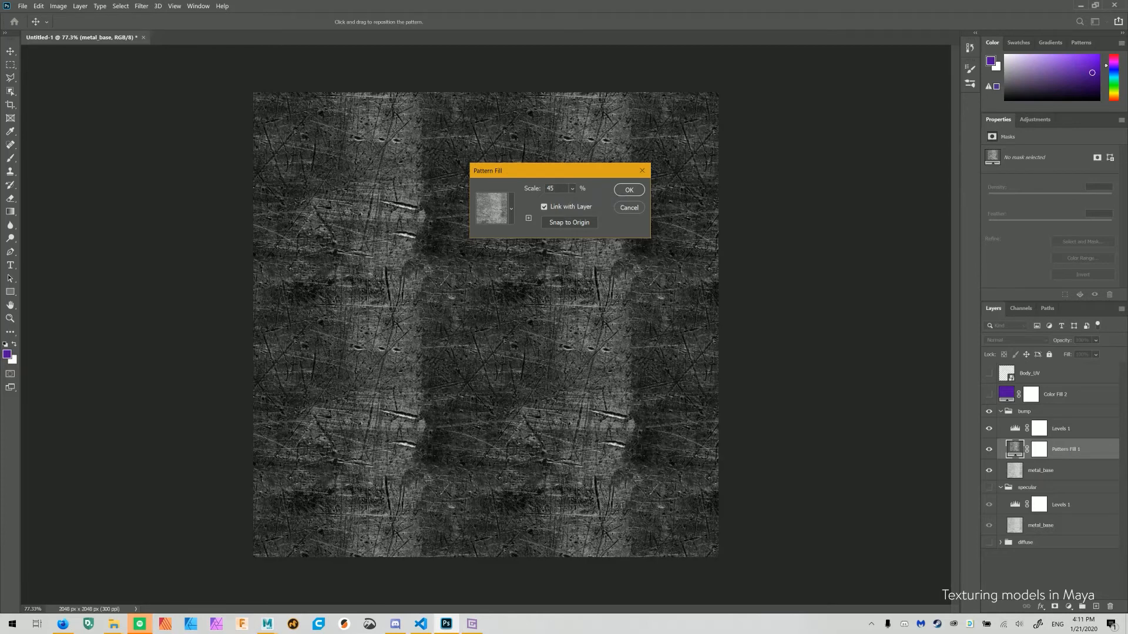
pyautogui.click(629, 190)
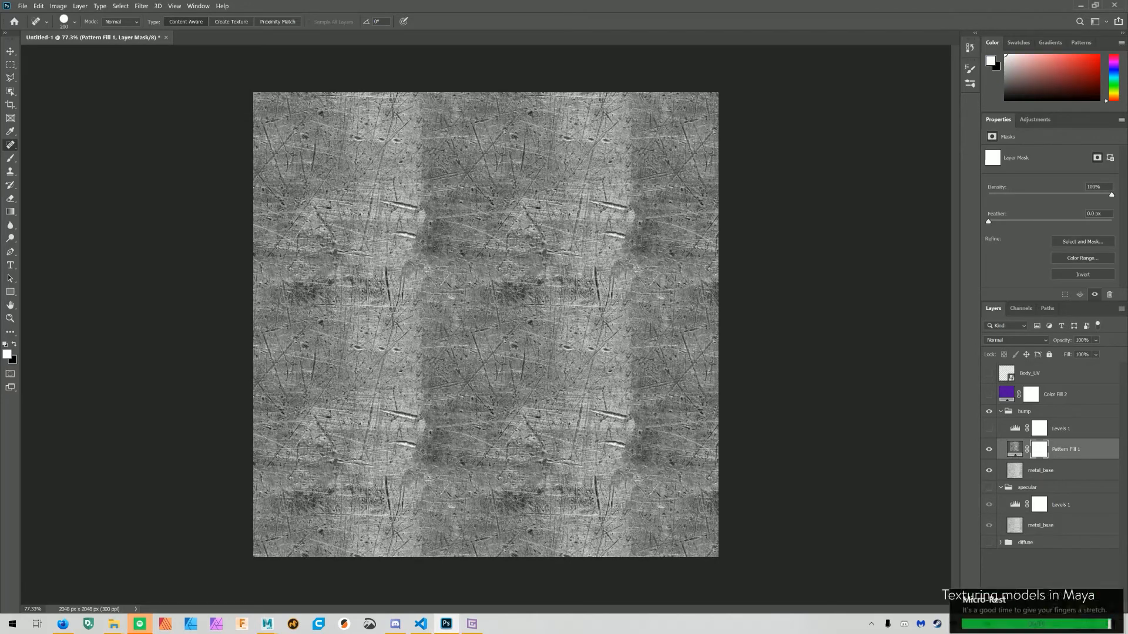
# Try painting the pattern fill's mask with a large soft black brush across the middle, and undo the strokes
pyautogui.press('b')
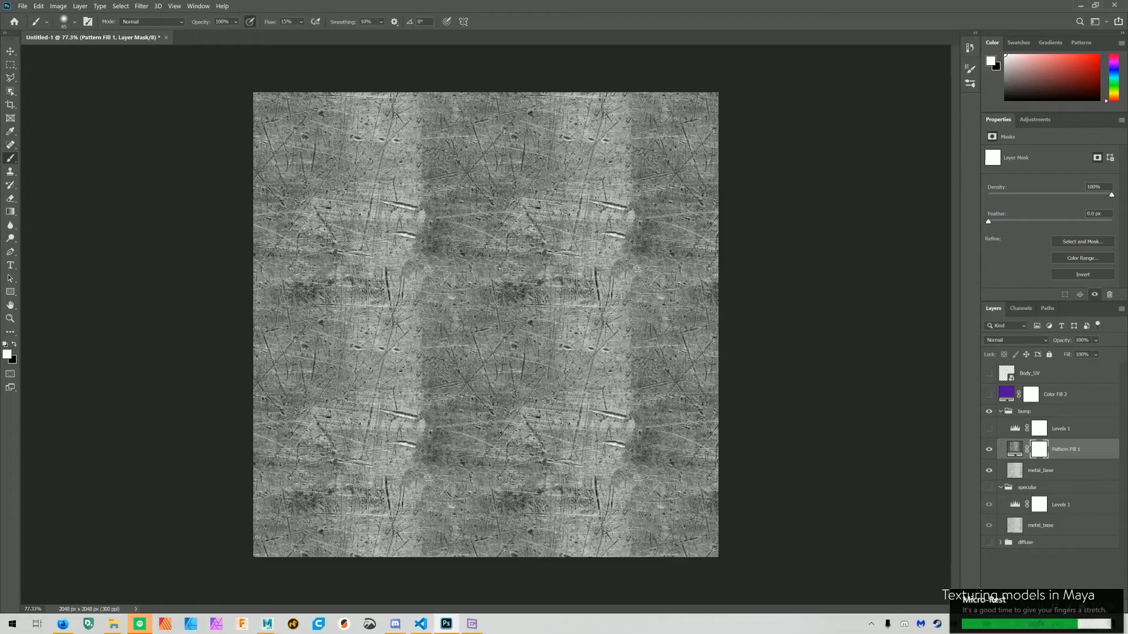
pyautogui.press(']')
pyautogui.press(']')
pyautogui.press(']')
pyautogui.press(']')
pyautogui.press(']')
pyautogui.press('x')
pyautogui.press('x')
pyautogui.press('x')
pyautogui.moveTo(455, 279); pyautogui.dragTo(479, 243)
pyautogui.moveTo(511, 229)
pyautogui.mouseDown()
pyautogui.moveTo(559, 471)
pyautogui.moveTo(531, 378)
pyautogui.mouseUp()
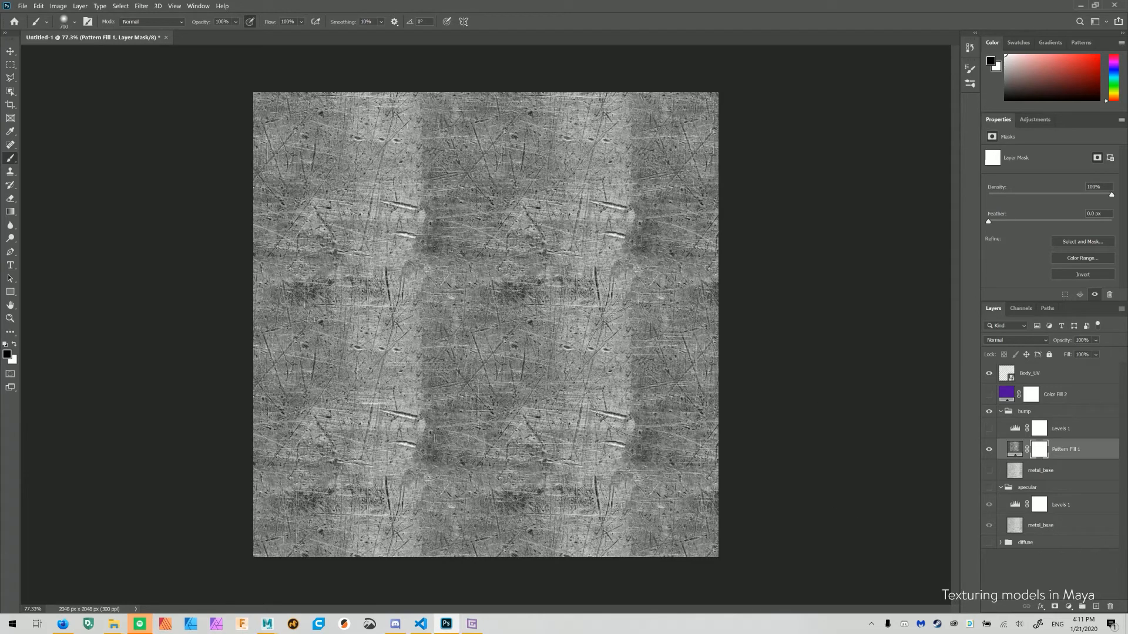
pyautogui.moveTo(641, 373); pyautogui.dragTo(423, 375)
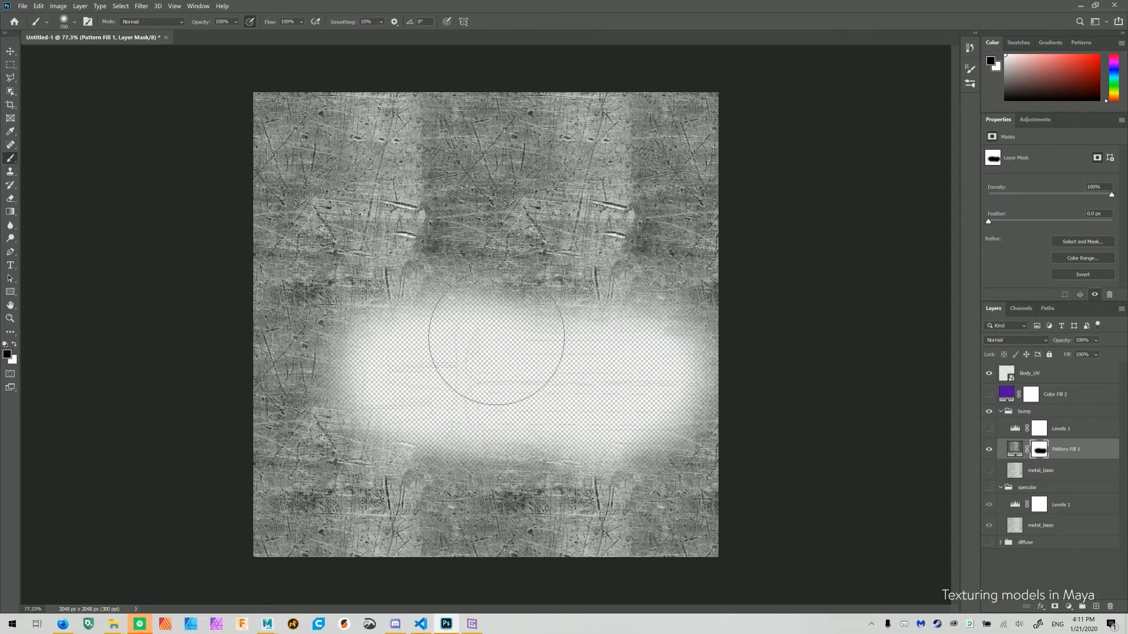
pyautogui.hotkey('ctrl', 'z')
pyautogui.hotkey('ctrl', 'z')
# Raise the brush hardness fully, try hard-edged black strokes on the pattern fill's mask, and undo them
pyautogui.click(74, 22)
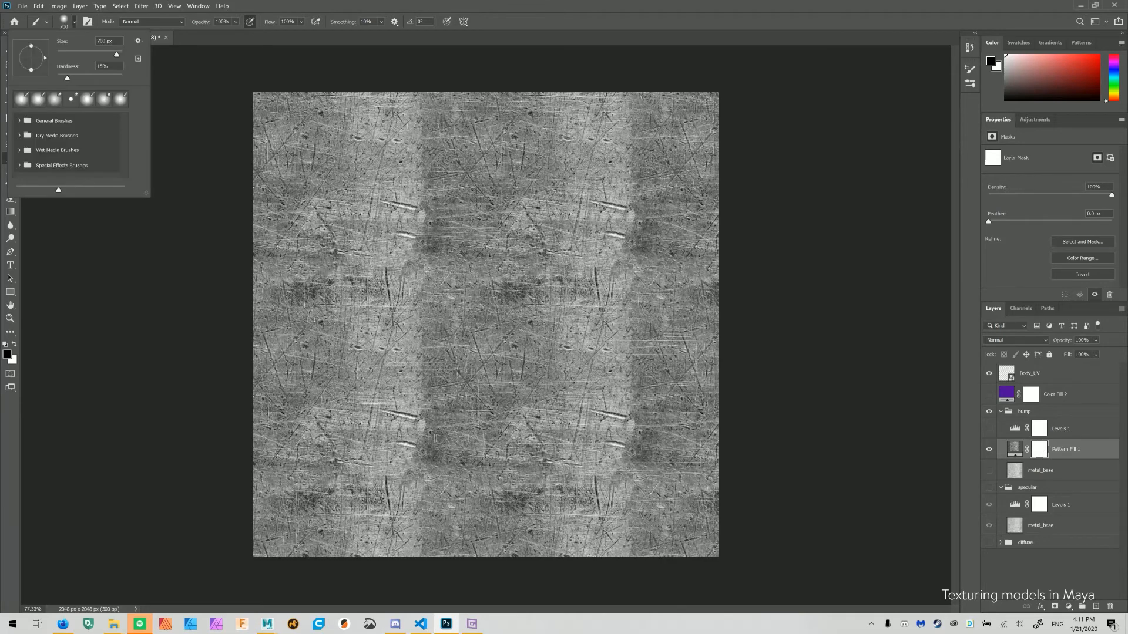
pyautogui.moveTo(67, 78); pyautogui.dragTo(123, 79)
pyautogui.click(512, 148)
pyautogui.hotkey('ctrl', 'z')
pyautogui.click(560, 359)
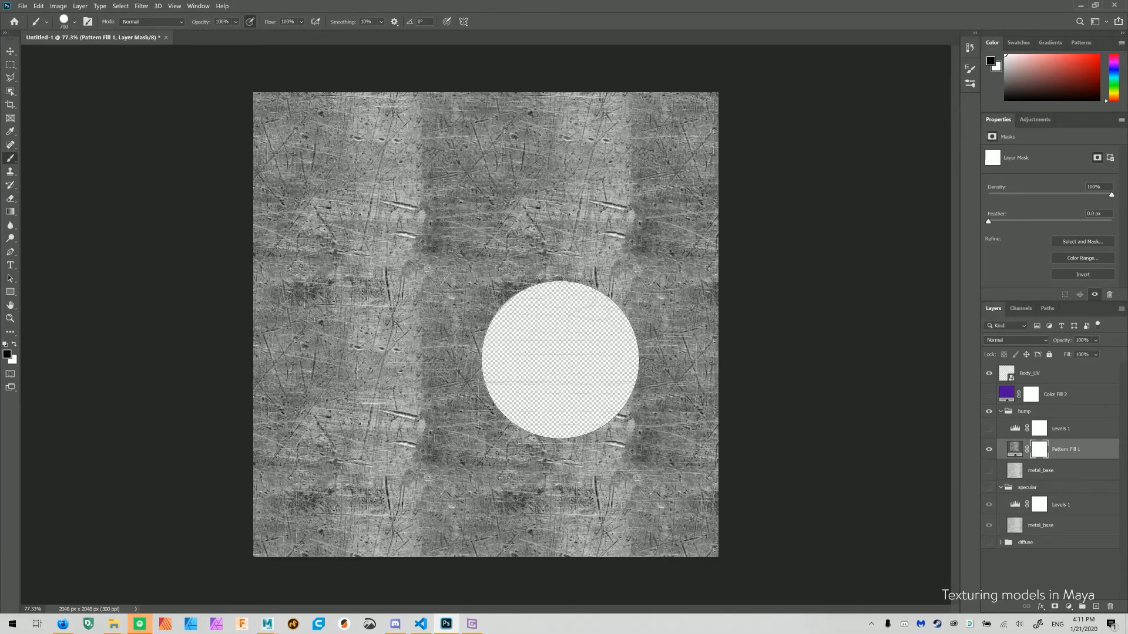
pyautogui.moveTo(560, 360); pyautogui.dragTo(675, 370)
pyautogui.hotkey('ctrl', 'z')
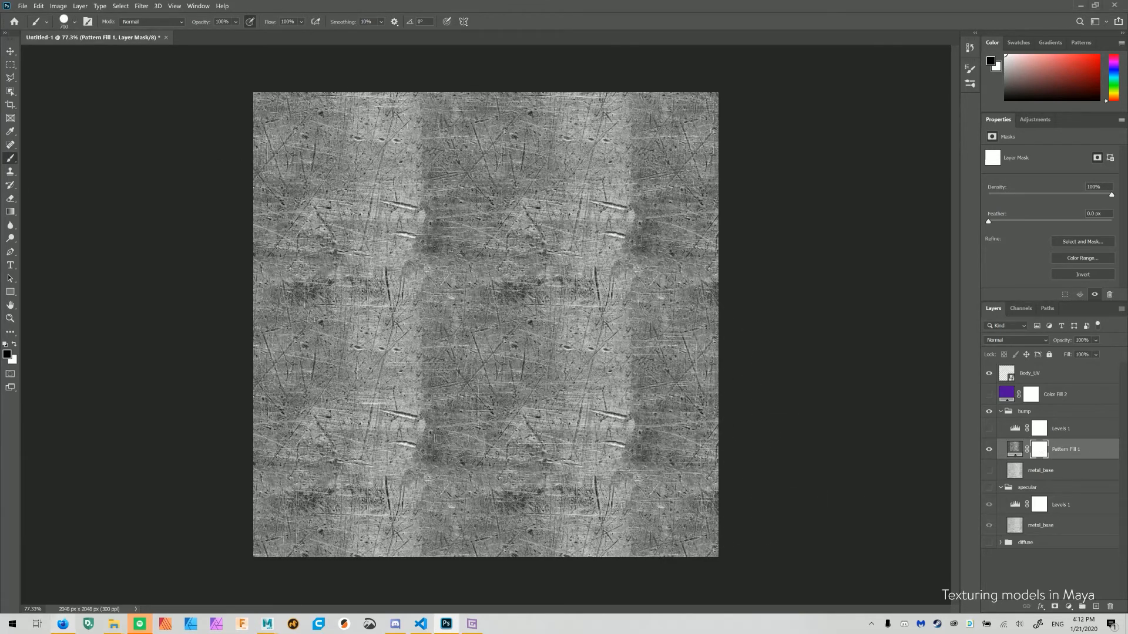
# Switch to the browser, close the scratched metal texture page and browse the free assets on Substance Source
pyautogui.click(63, 624)
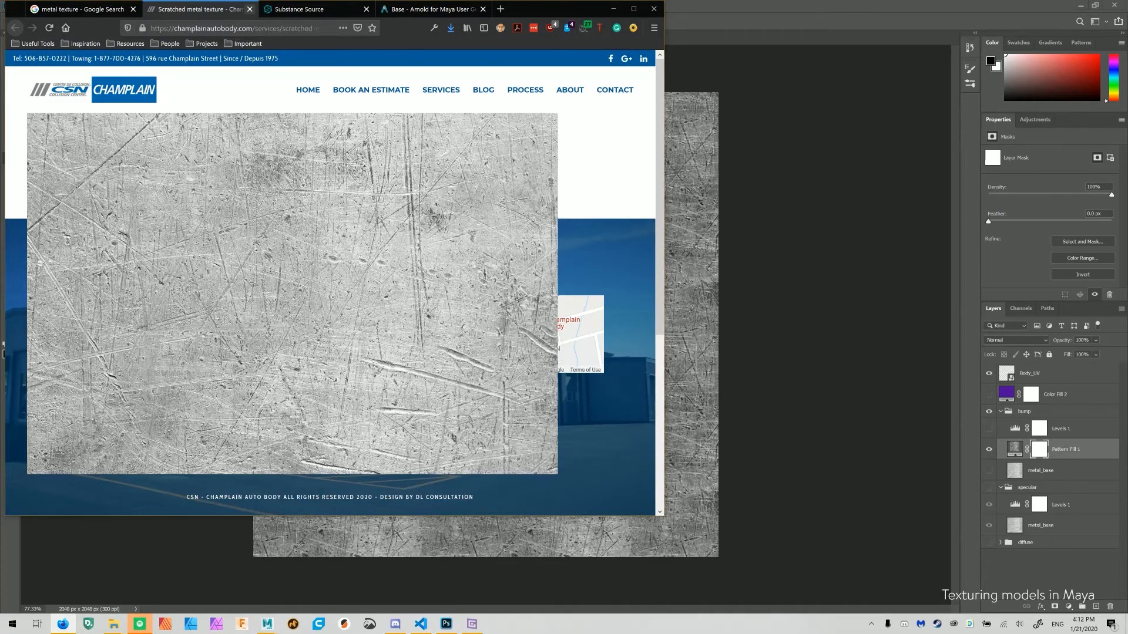
pyautogui.click(250, 9)
pyautogui.scroll(6, 382, 323)
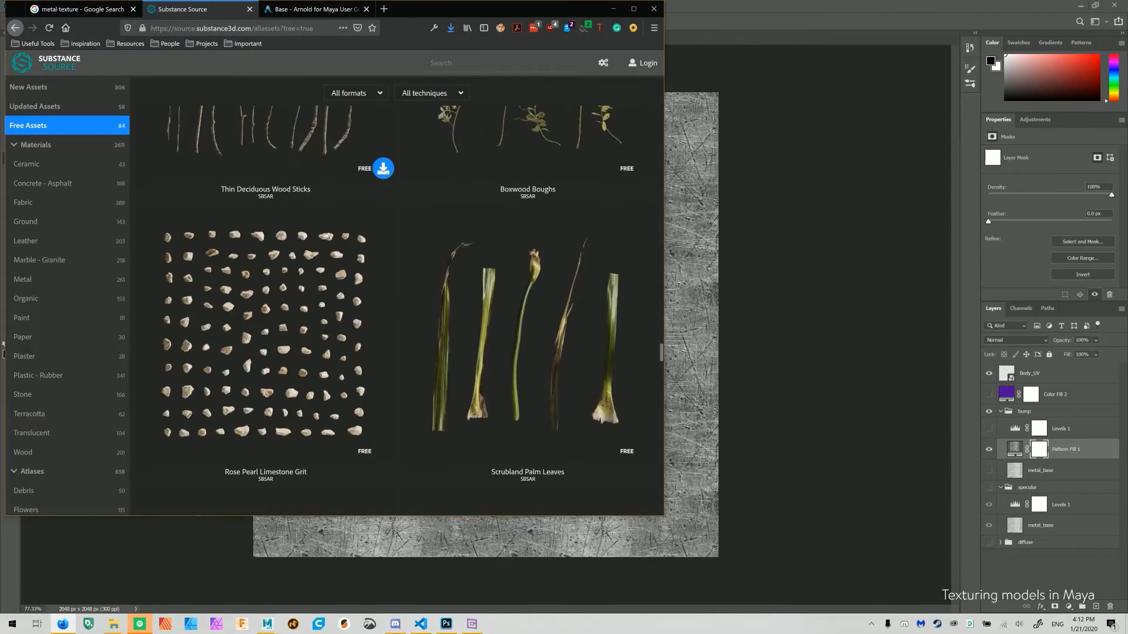
pyautogui.scroll(-8, 382, 353)
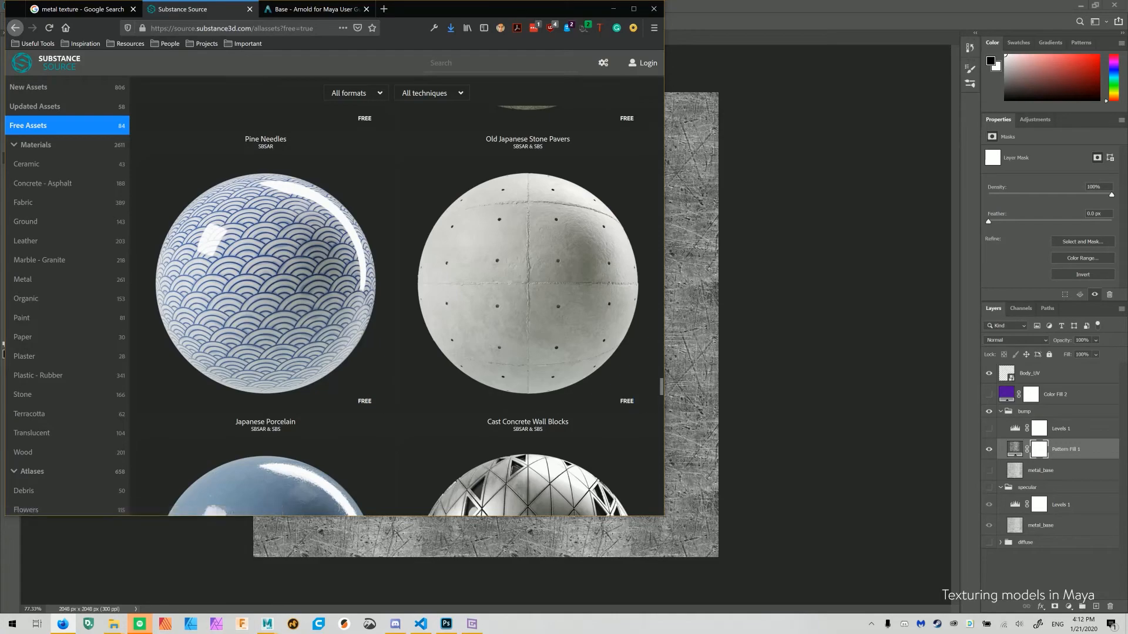
pyautogui.moveTo(661, 387); pyautogui.dragTo(662, 87)
# Filter the free Substance Source assets to the SBS format and look through the materials
pyautogui.click(356, 93)
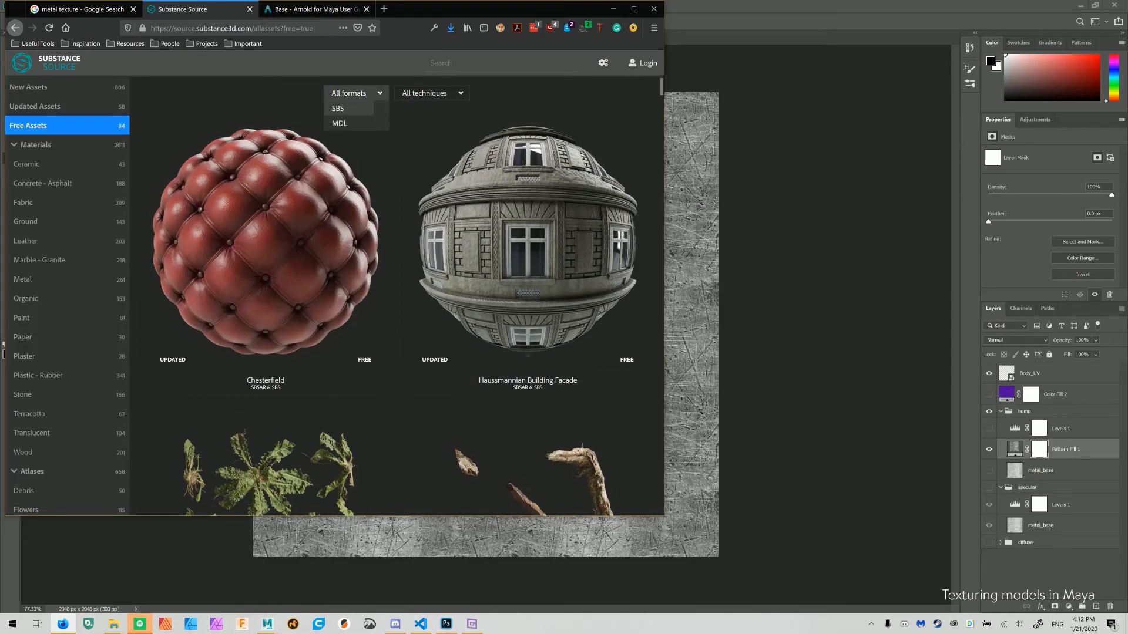
pyautogui.click(348, 116)
pyautogui.scroll(-20, 348, 159)
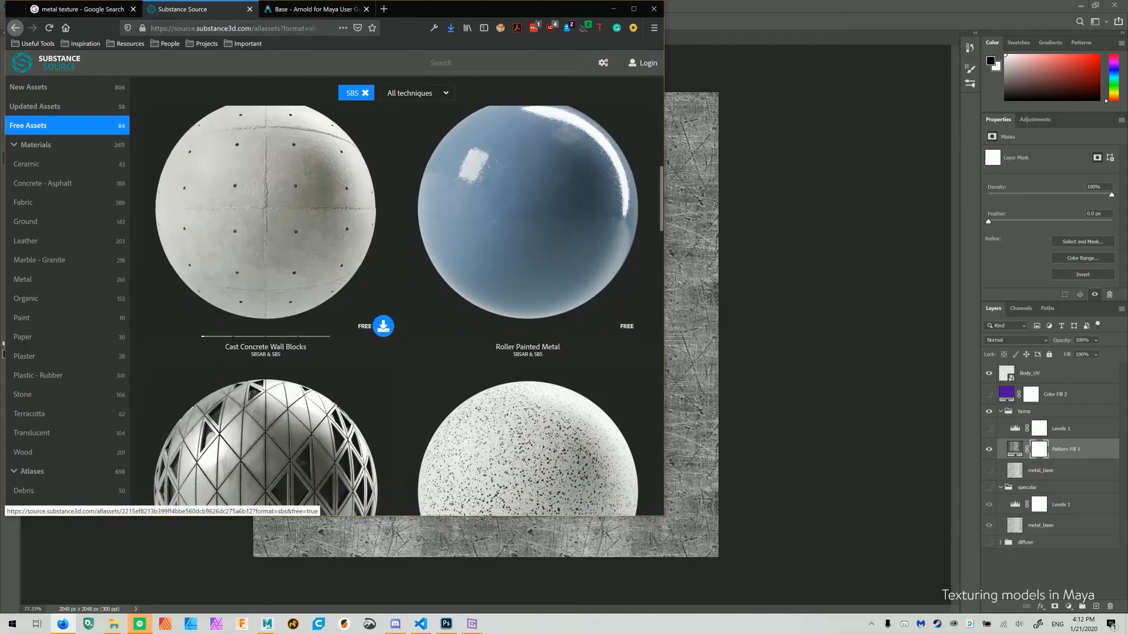
# Look through the free SBS materials on Substance Source, examining the painted, foil, rust and steel metal previews
pyautogui.scroll(20, 348, 159)
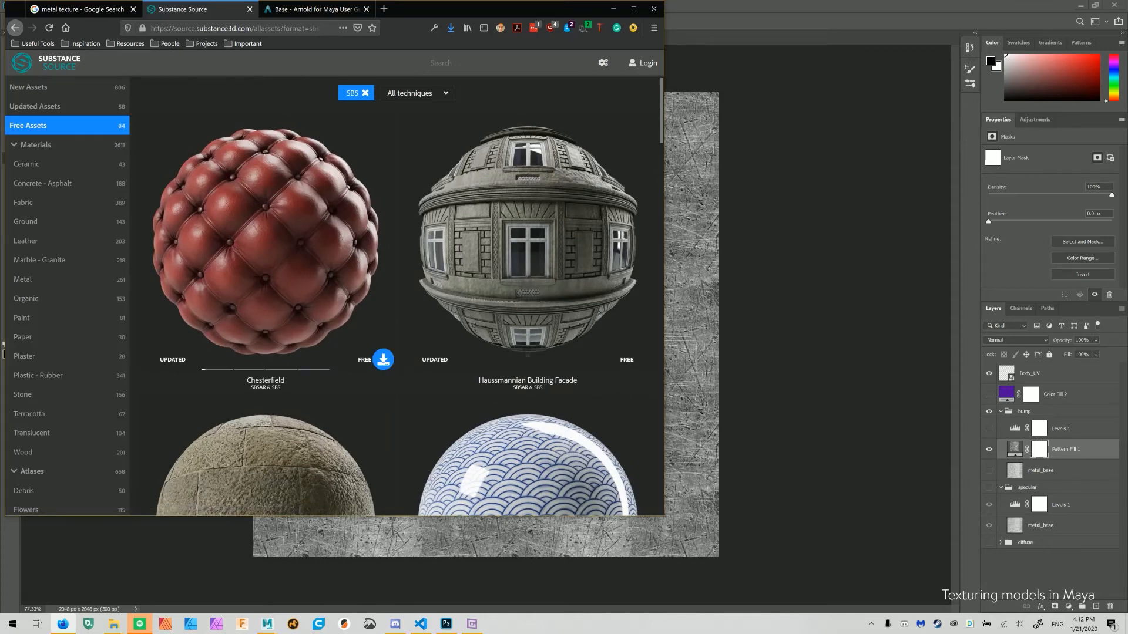
pyautogui.scroll(-5, 383, 352)
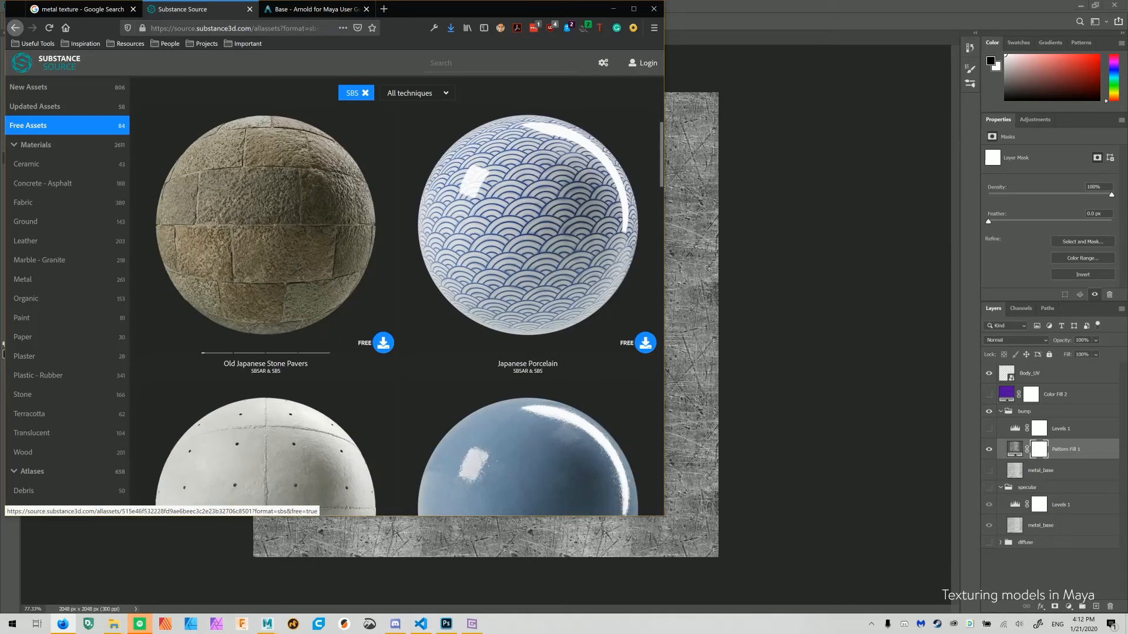
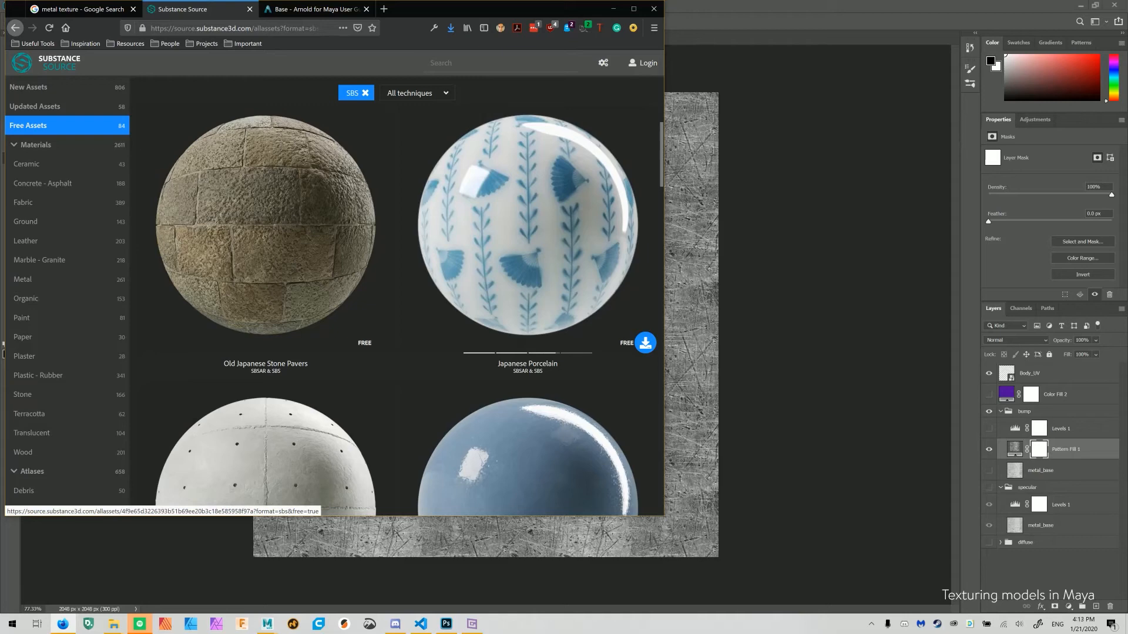
pyautogui.scroll(-5, 529, 265)
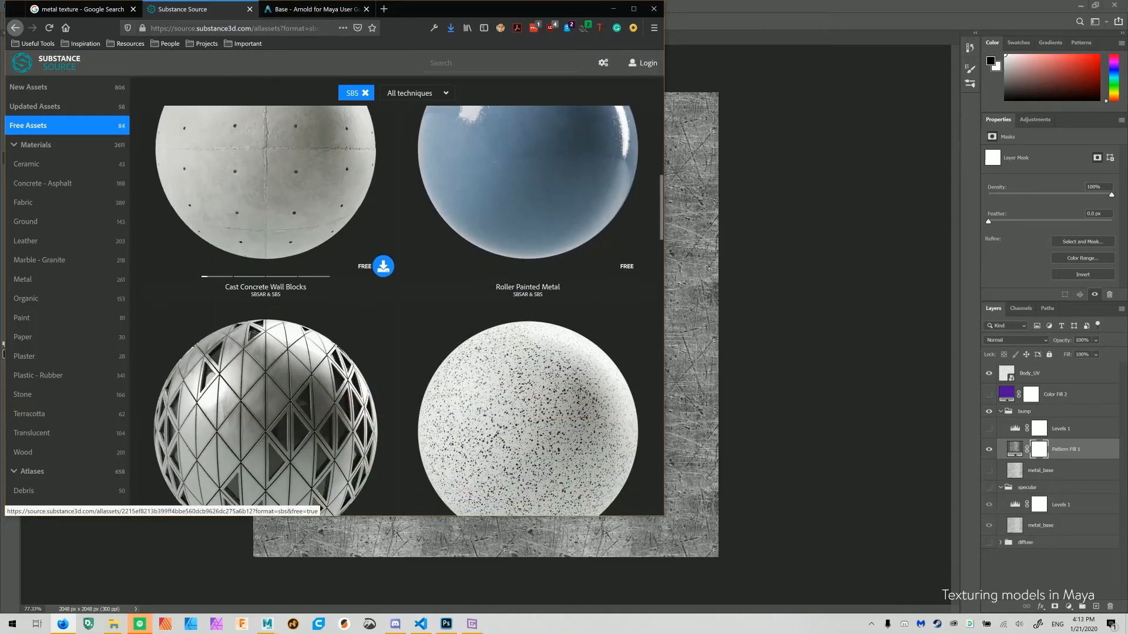
pyautogui.scroll(3, 528, 265)
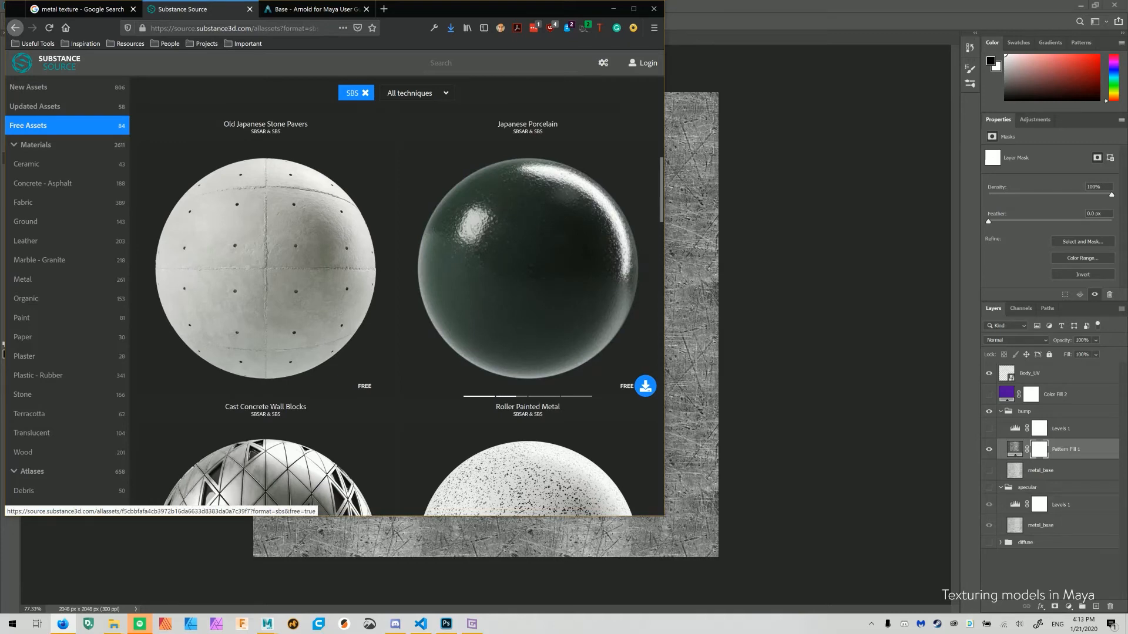
pyautogui.scroll(-5, 529, 264)
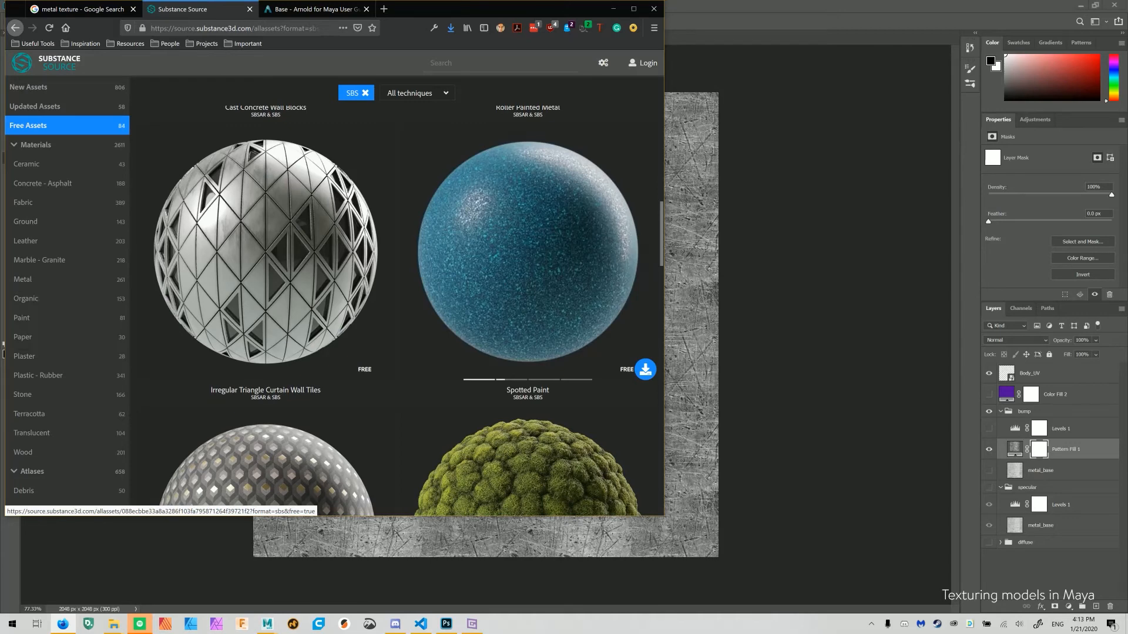
pyautogui.scroll(-10, 405, 311)
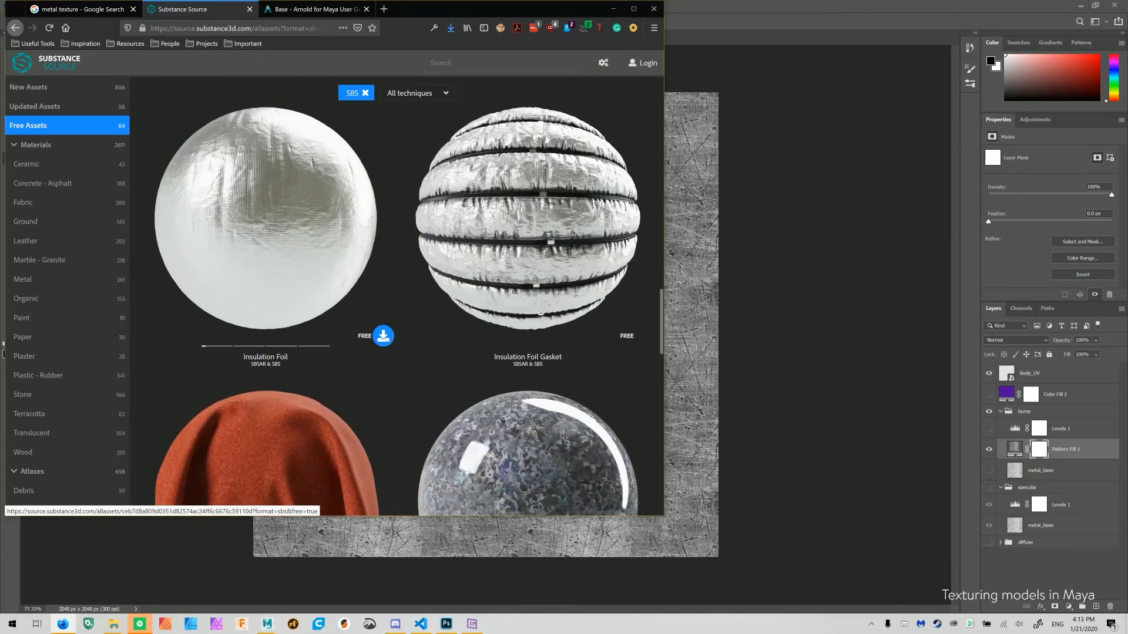
pyautogui.scroll(-10, 528, 352)
pyautogui.scroll(-3, 645, 345)
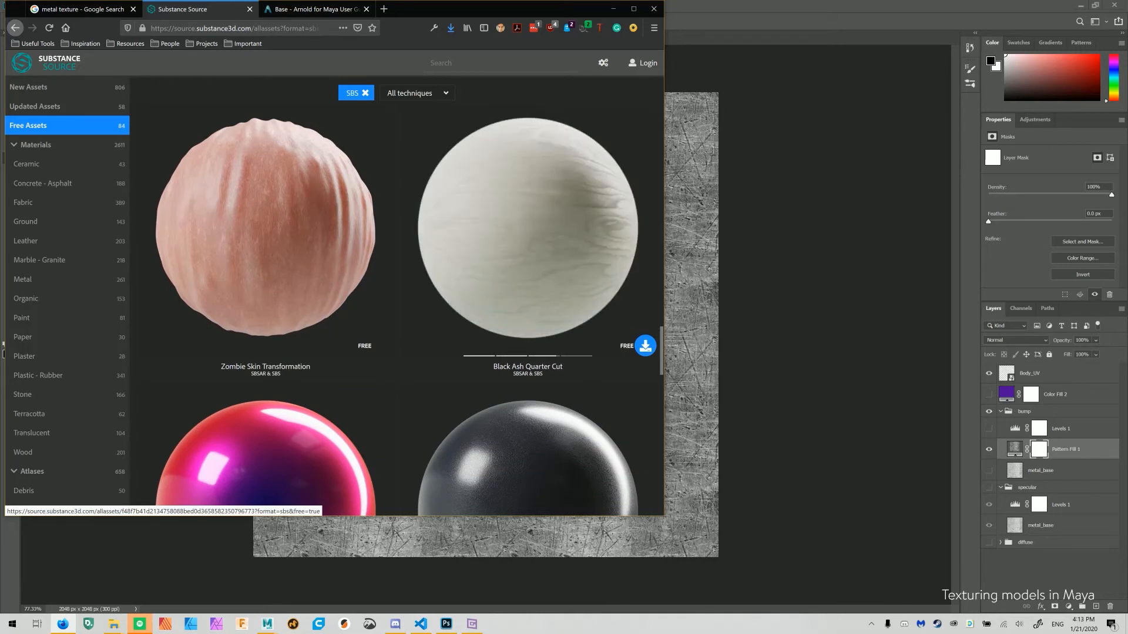
pyautogui.scroll(-8, 529, 311)
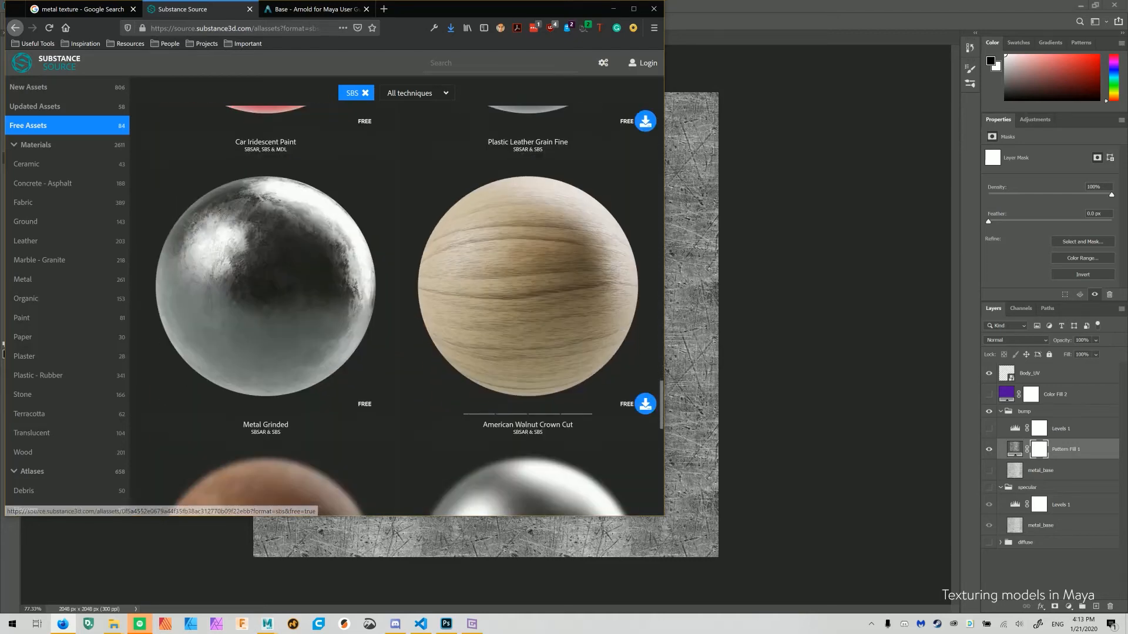
pyautogui.scroll(6, 529, 311)
pyautogui.scroll(-10, 529, 311)
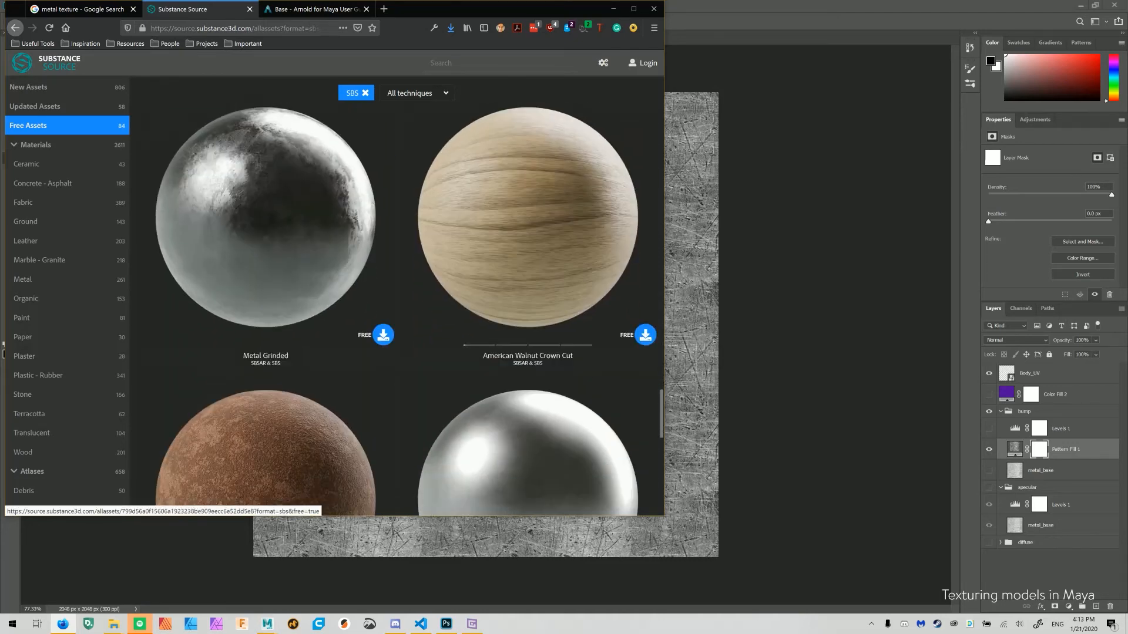
pyautogui.scroll(-4, 528, 205)
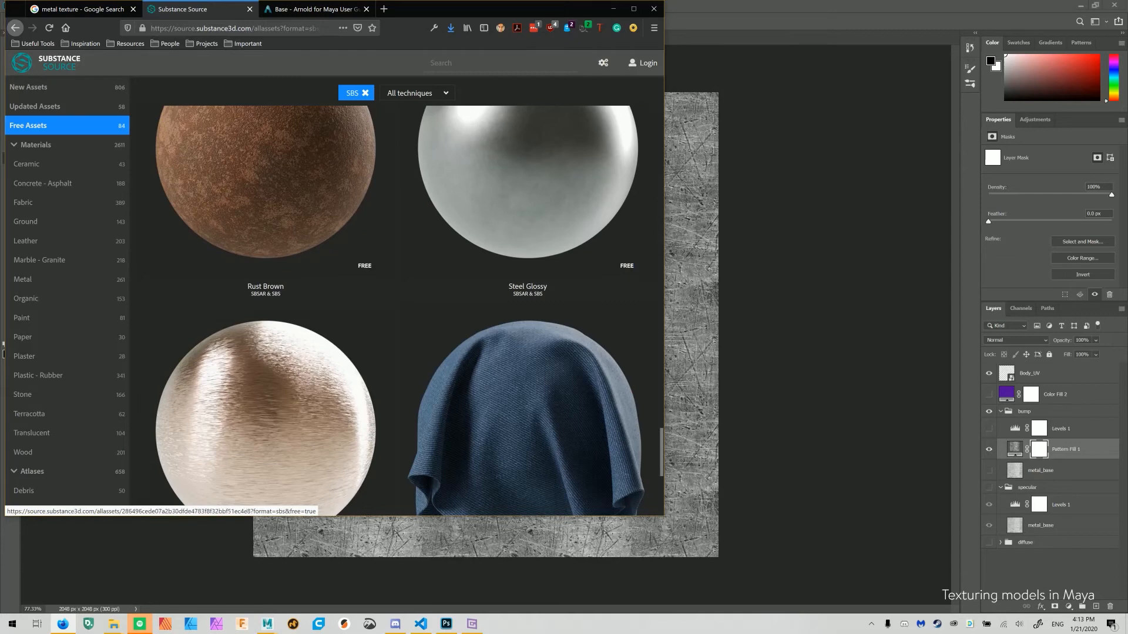
# Switch to File Explorer, browse to the Metal folder in 3- Resources - 3D > 0- Materials, and open metal_milled_pattern.sbsar in Substance Player
pyautogui.moveTo(114, 624)
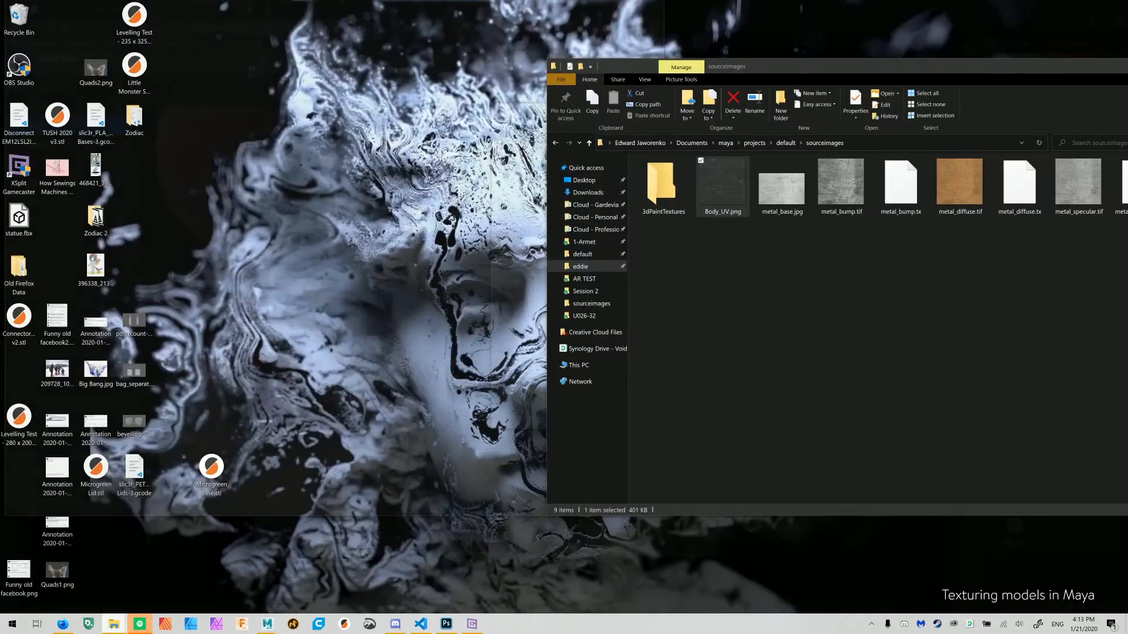
pyautogui.click(194, 582)
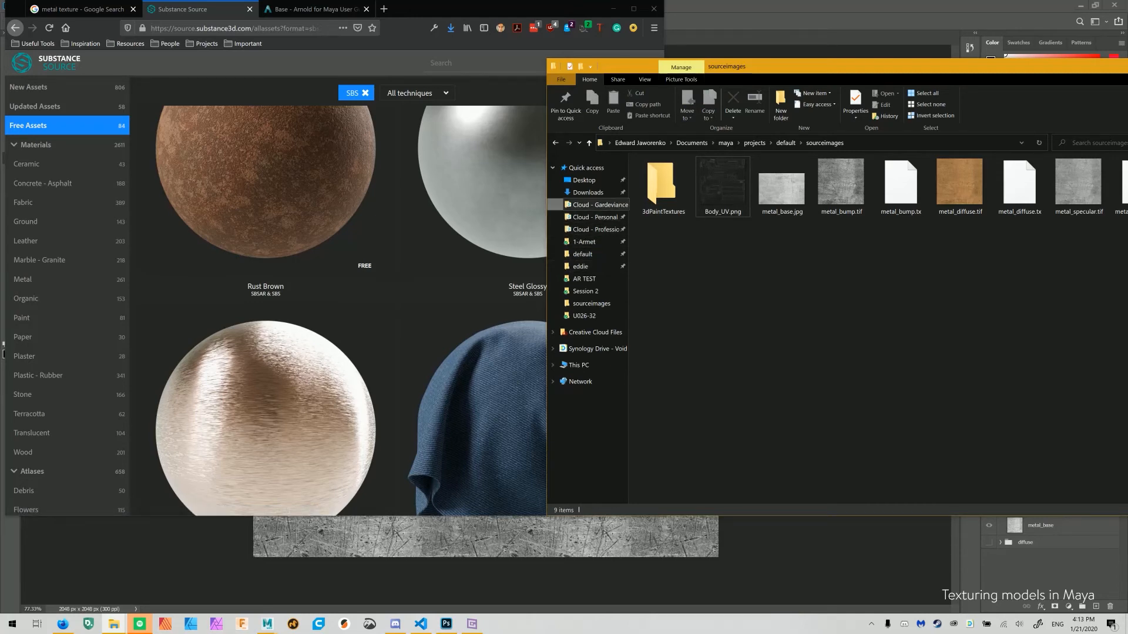
pyautogui.click(594, 204)
pyautogui.doubleClick(676, 198)
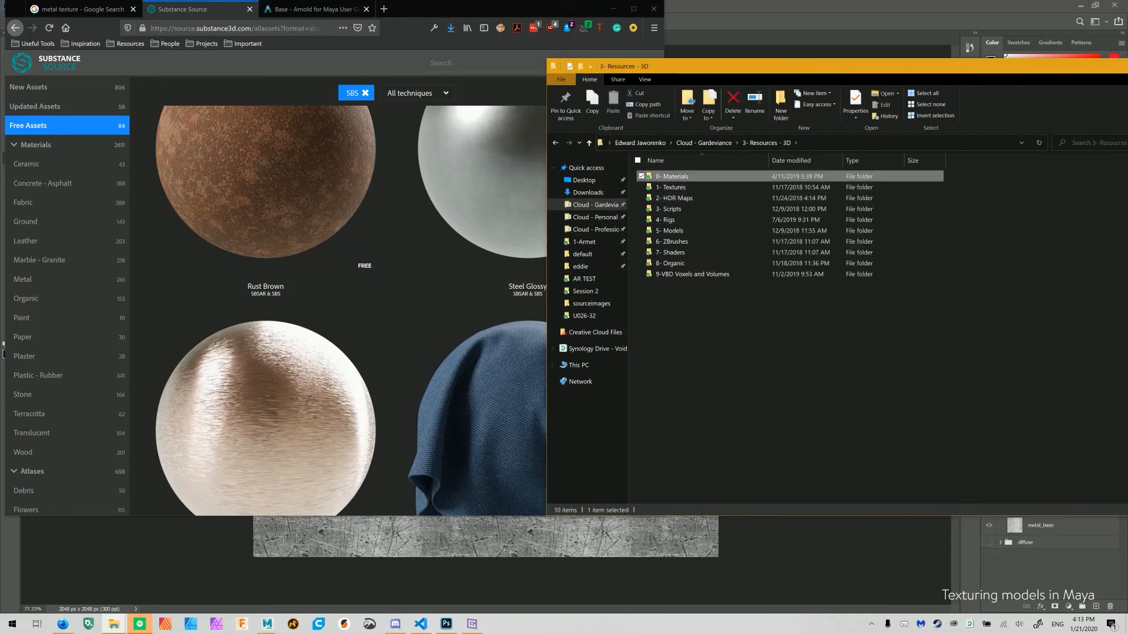
pyautogui.doubleClick(669, 176)
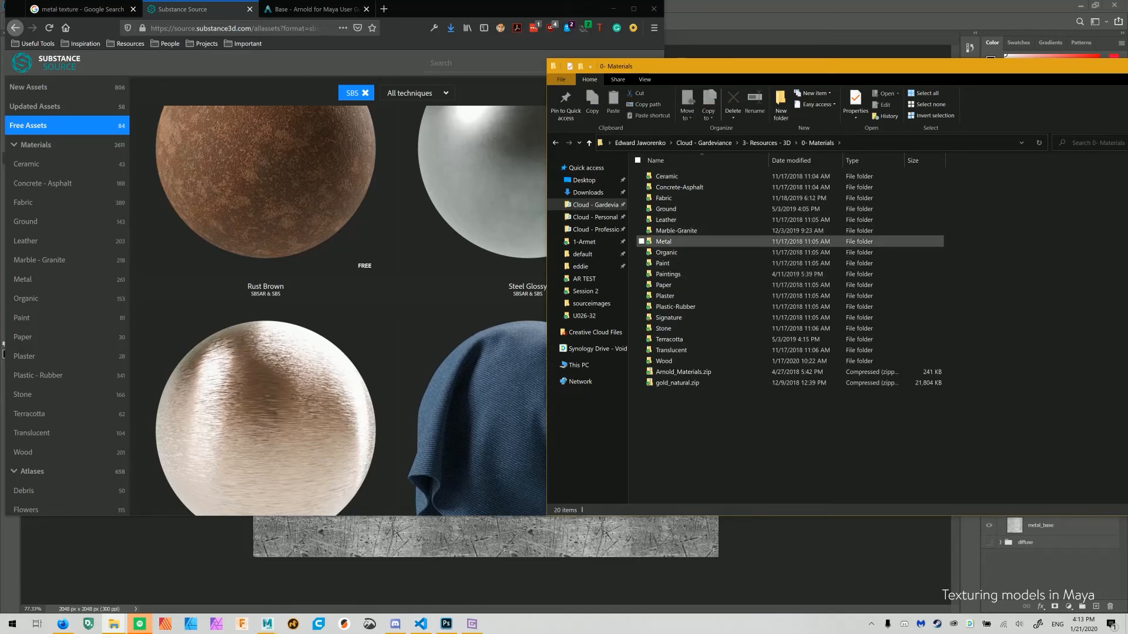
pyautogui.doubleClick(664, 242)
pyautogui.click(676, 459)
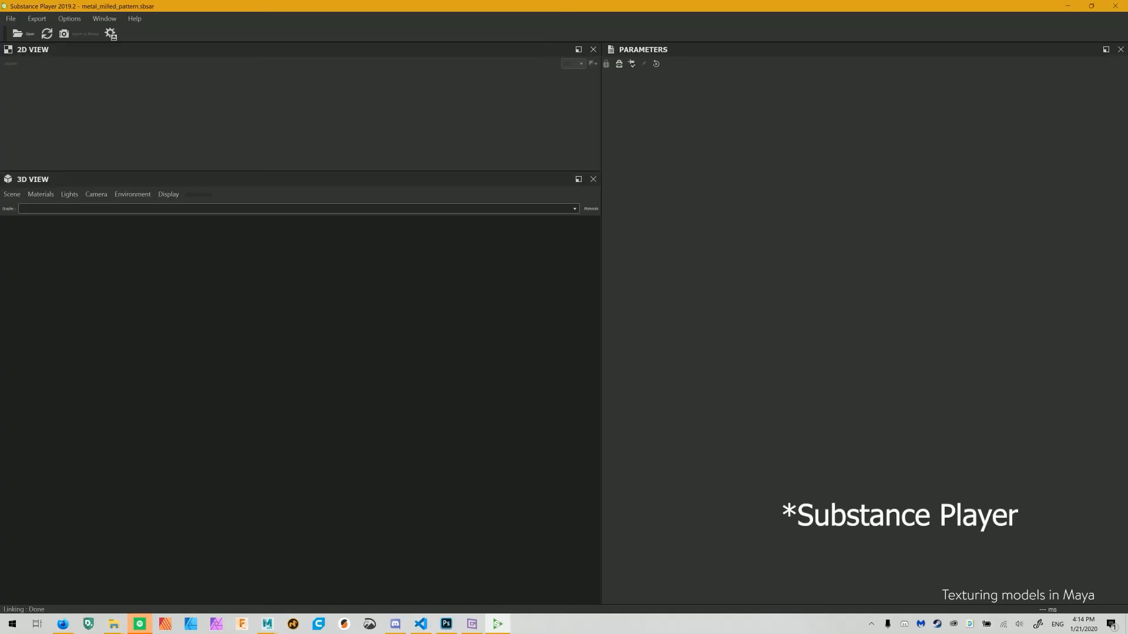
# Switch to the browser, view the Substance Player product page from the search results, and close it
pyautogui.hotkey('alt', 'Tab')
pyautogui.hotkey('alt', 'Tab')
pyautogui.hotkey('alt', 'Tab')
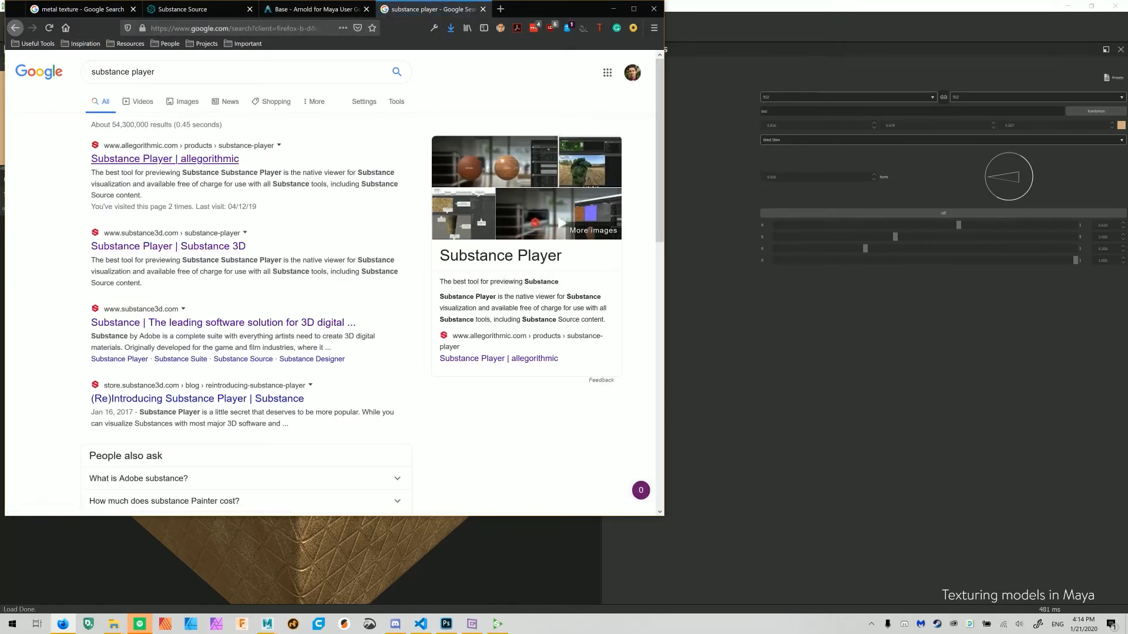
pyautogui.click(165, 159)
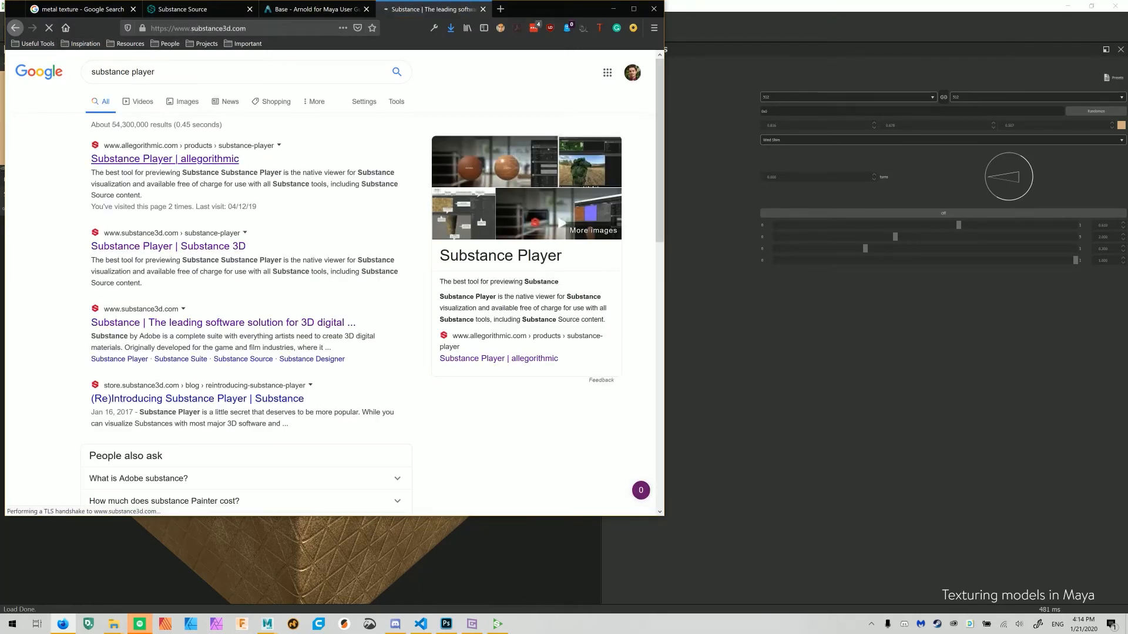
pyautogui.scroll(-15, 551, 308)
pyautogui.scroll(-2, 332, 282)
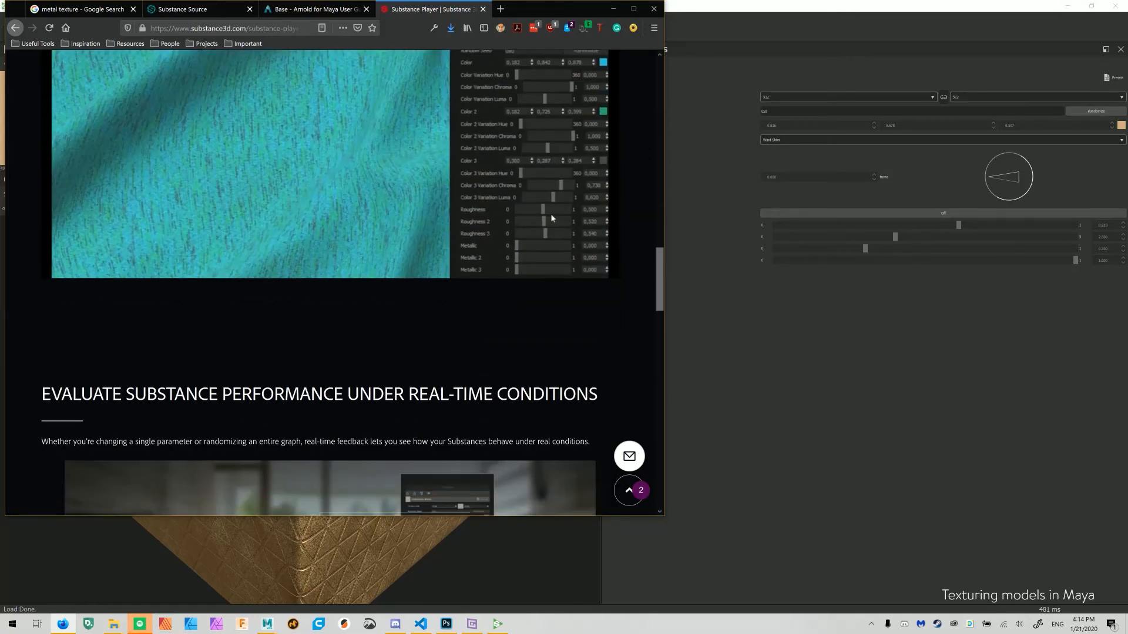
pyautogui.click(483, 9)
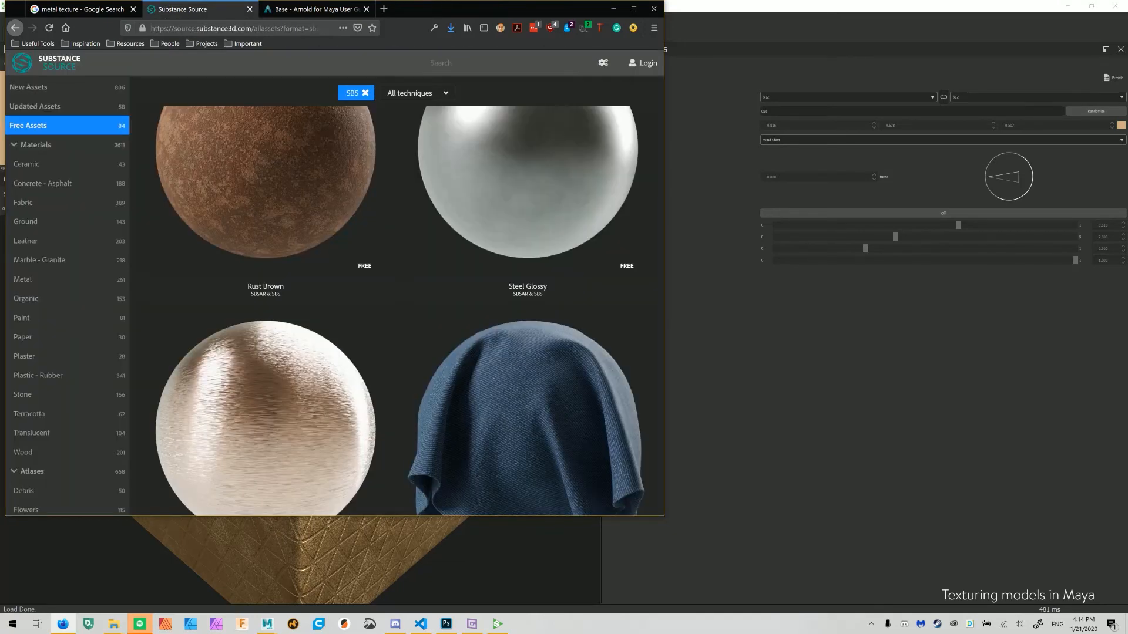
# Return to Substance Player and change the milled metal's color to a neutral grey of 0.667
pyautogui.hotkey('alt', 'Tab')
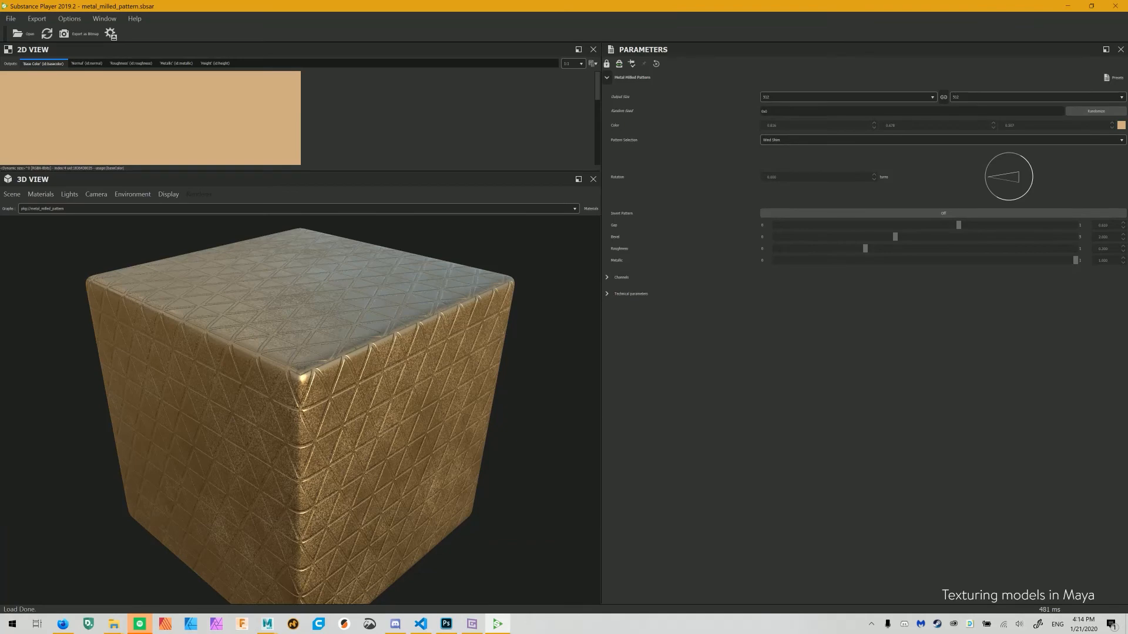
pyautogui.moveTo(301, 400); pyautogui.dragTo(423, 464)
pyautogui.moveTo(305, 376); pyautogui.dragTo(363, 392)
pyautogui.moveTo(363, 392); pyautogui.dragTo(315, 532, button='middle')
pyautogui.moveTo(316, 470); pyautogui.dragTo(302, 400)
pyautogui.moveTo(303, 399); pyautogui.dragTo(320, 306, button='middle')
pyautogui.moveTo(320, 305); pyautogui.dragTo(314, 326)
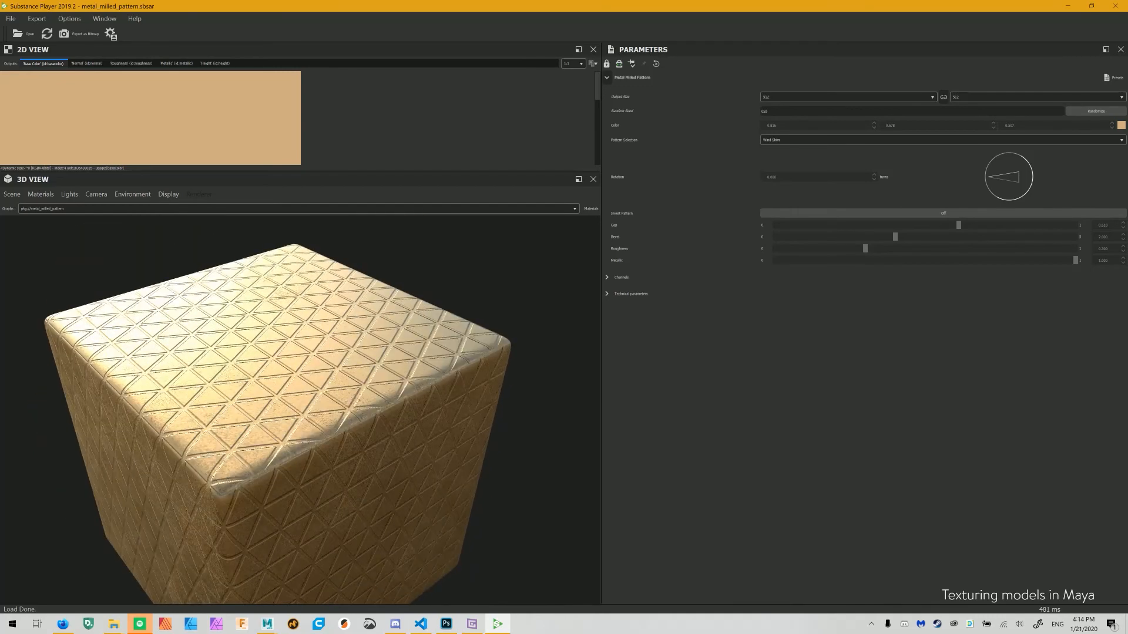
pyautogui.click(1121, 125)
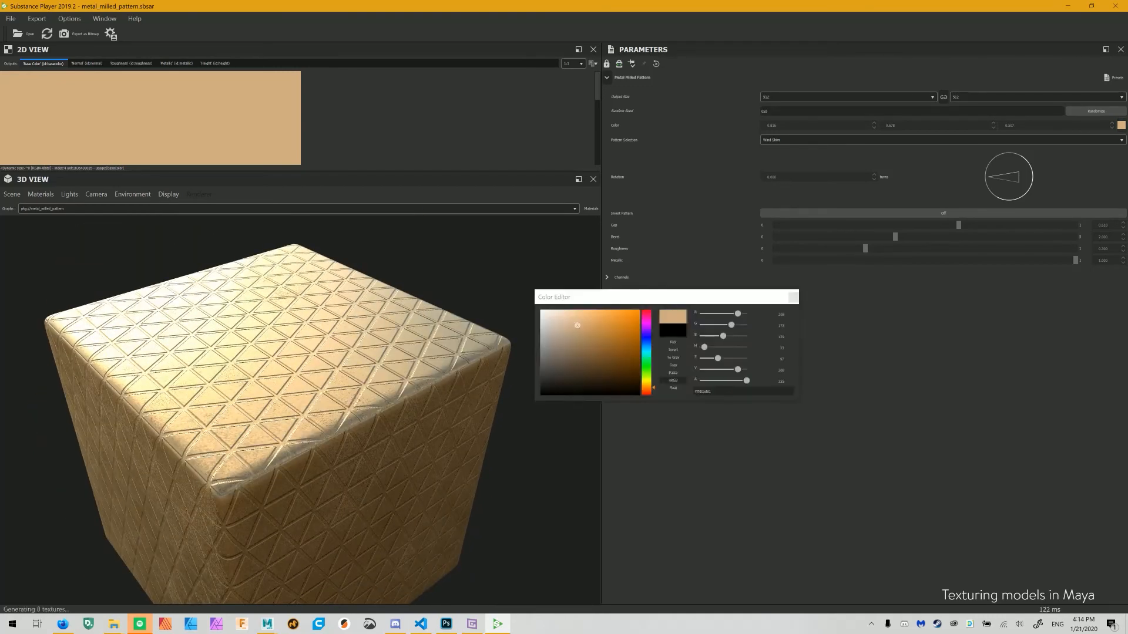
pyautogui.moveTo(577, 325); pyautogui.dragTo(540, 338)
pyautogui.moveTo(352, 376)
pyautogui.mouseDown()
pyautogui.moveTo(282, 370)
pyautogui.moveTo(312, 358)
pyautogui.moveTo(346, 376)
pyautogui.mouseUp()
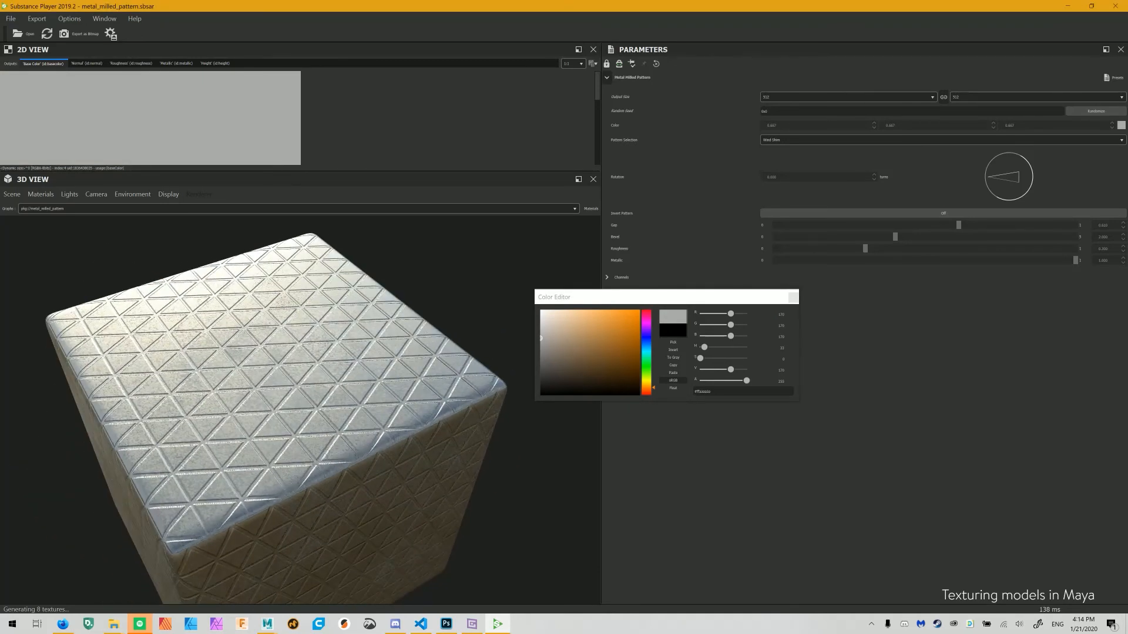
# Try the embossed pattern, switch the pattern selection to the beveled variant, and turn the pattern's rotation dial towards the lower right
pyautogui.click(782, 139)
pyautogui.click(780, 153)
pyautogui.click(780, 141)
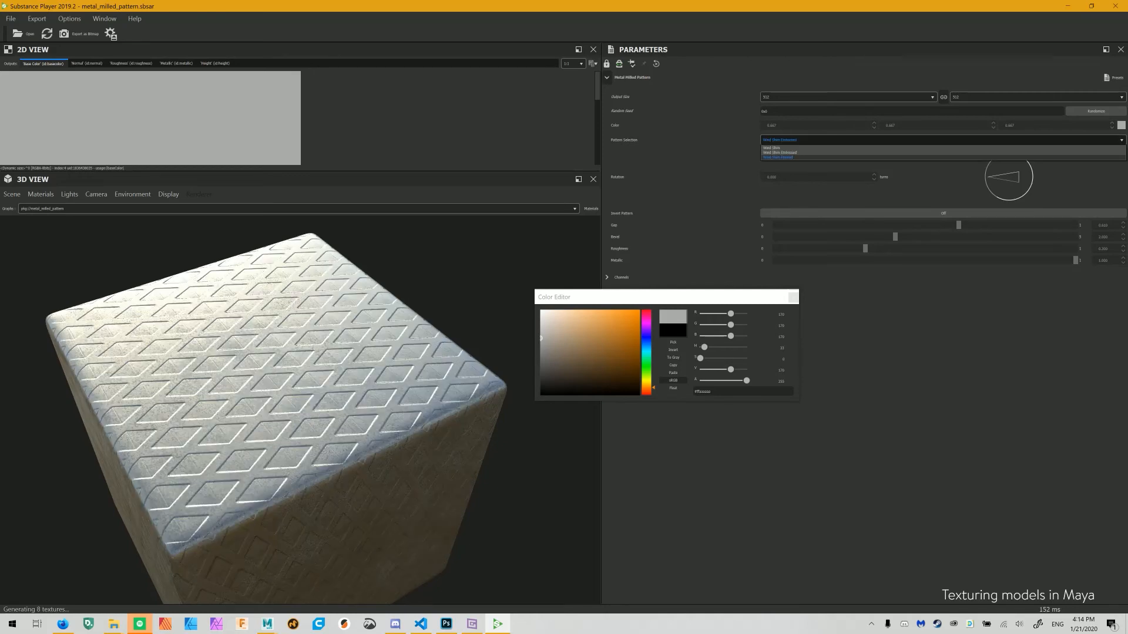
pyautogui.click(779, 158)
pyautogui.moveTo(989, 177); pyautogui.dragTo(1028, 190)
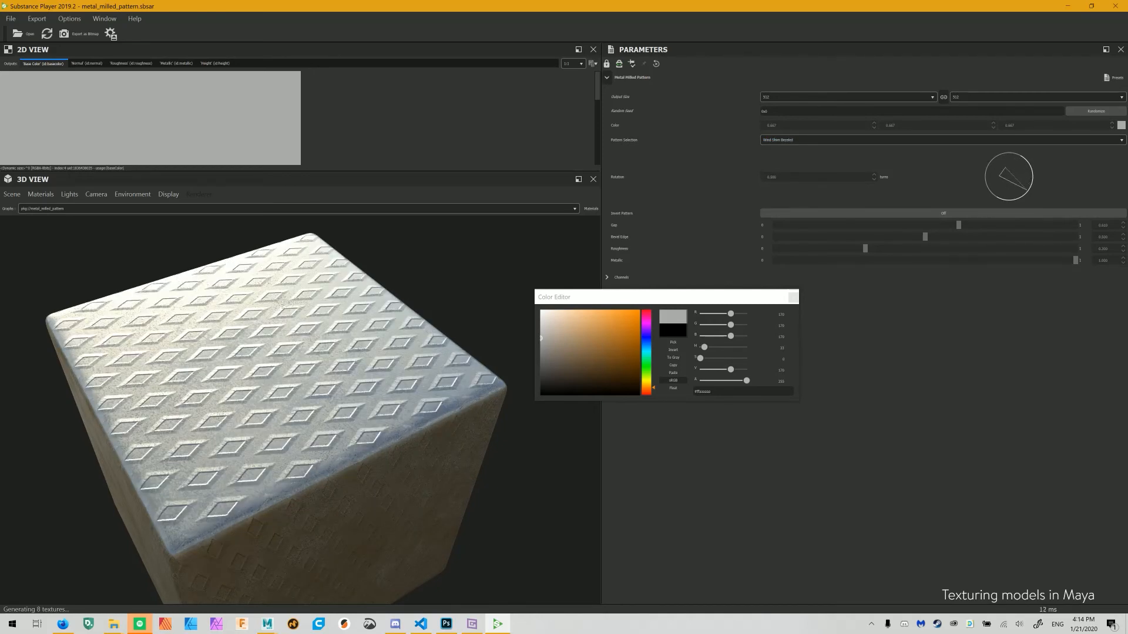
# Close the color editor and set the material's output size to 2048, with a close-up of the diamond pattern on the cube
pyautogui.click(831, 97)
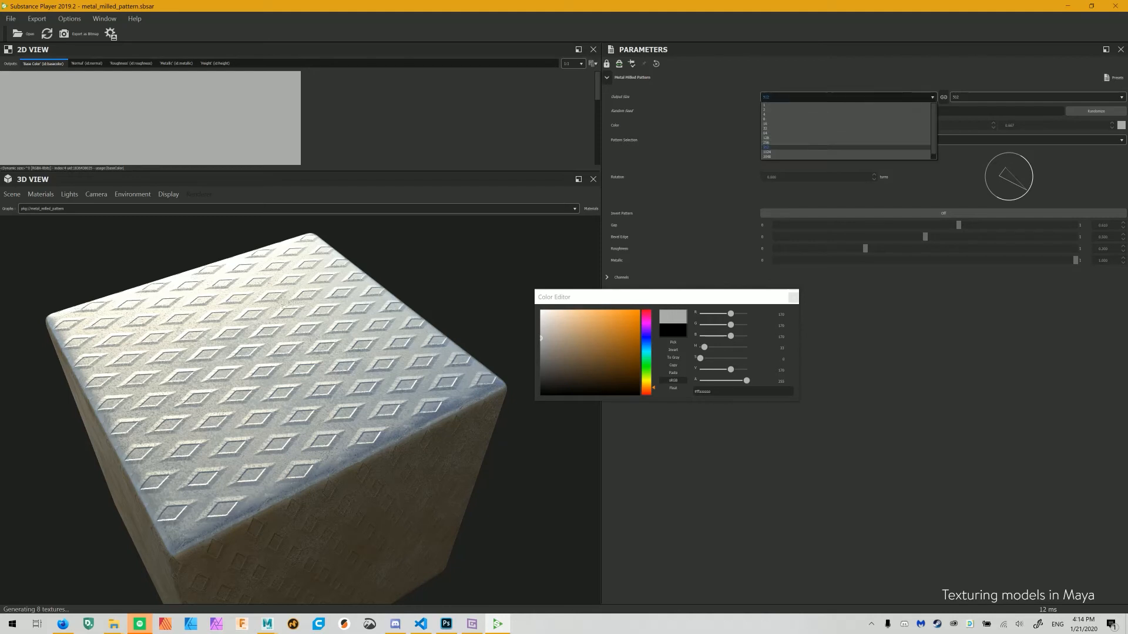
pyautogui.click(830, 152)
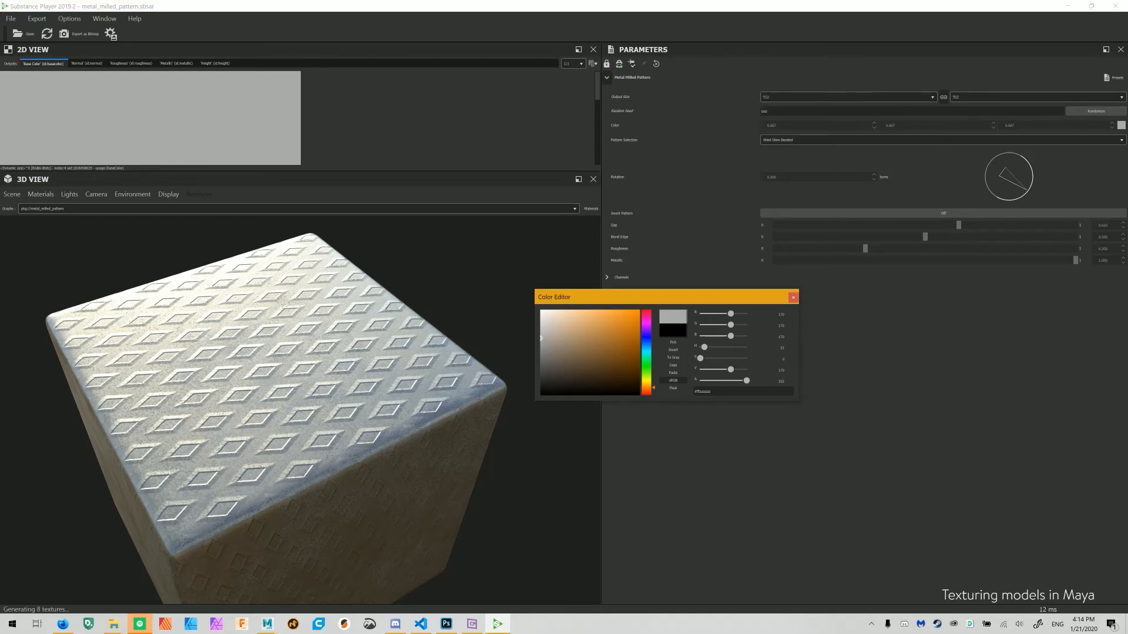
pyautogui.click(831, 97)
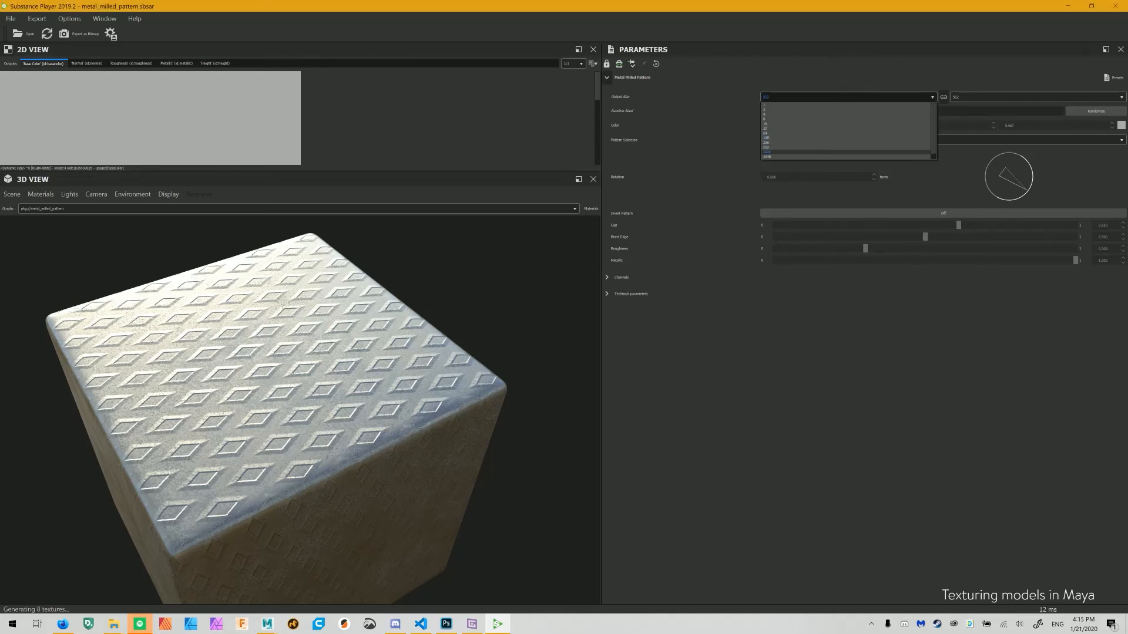
pyautogui.click(831, 157)
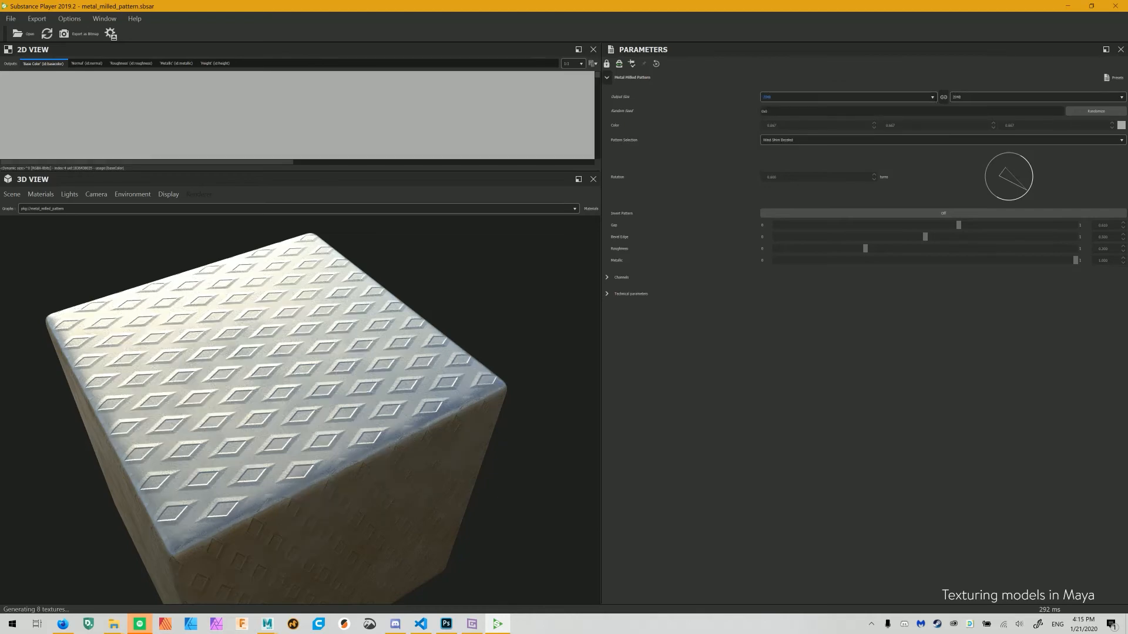
pyautogui.scroll(10, 300, 409)
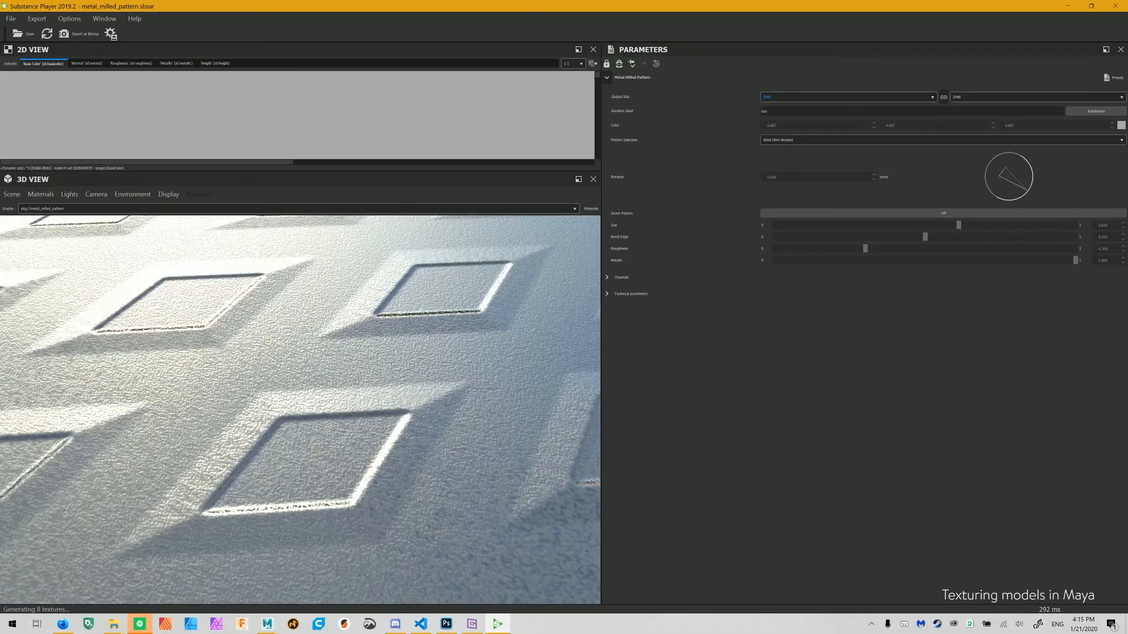
# Switch the output size to 512 to compare the surface detail, and restore it to 2048
pyautogui.click(845, 97)
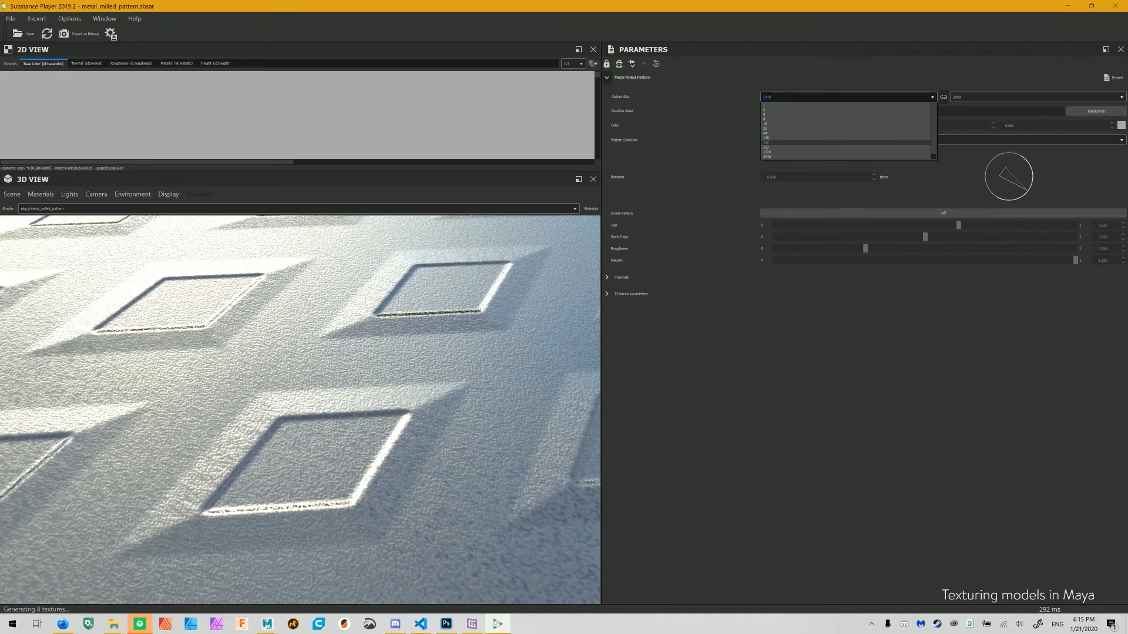
pyautogui.click(846, 147)
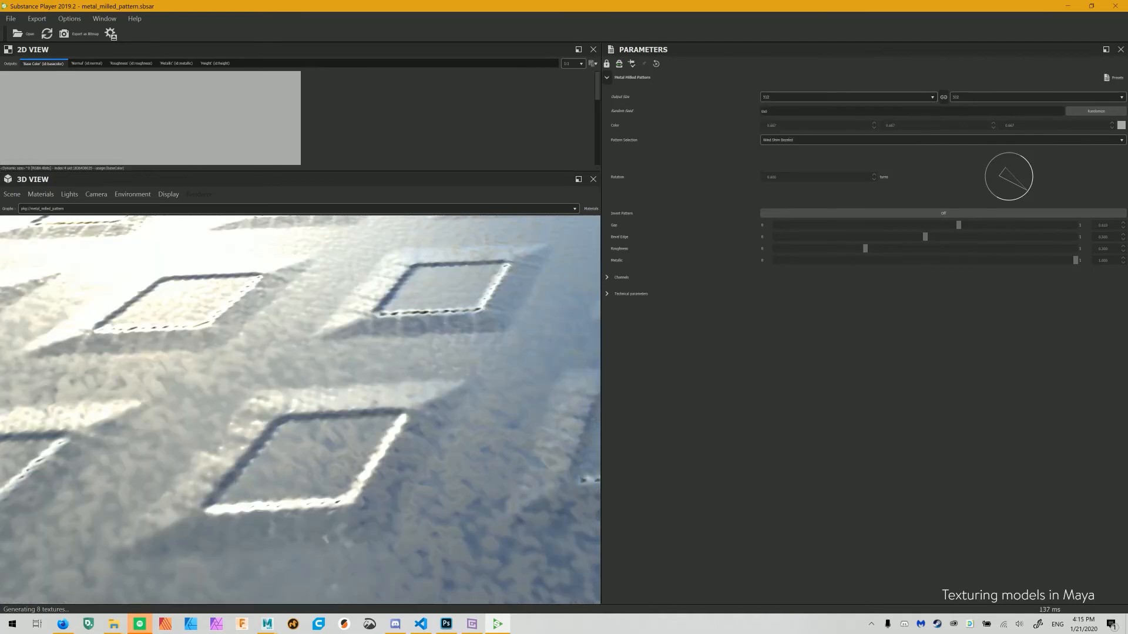
pyautogui.click(845, 97)
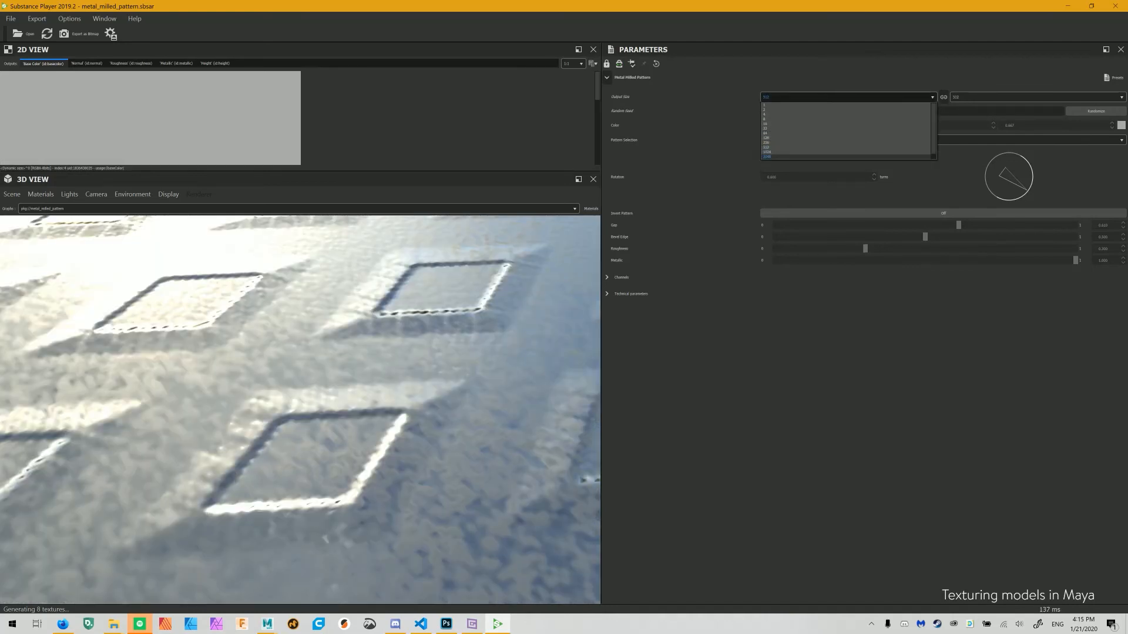
pyautogui.click(846, 156)
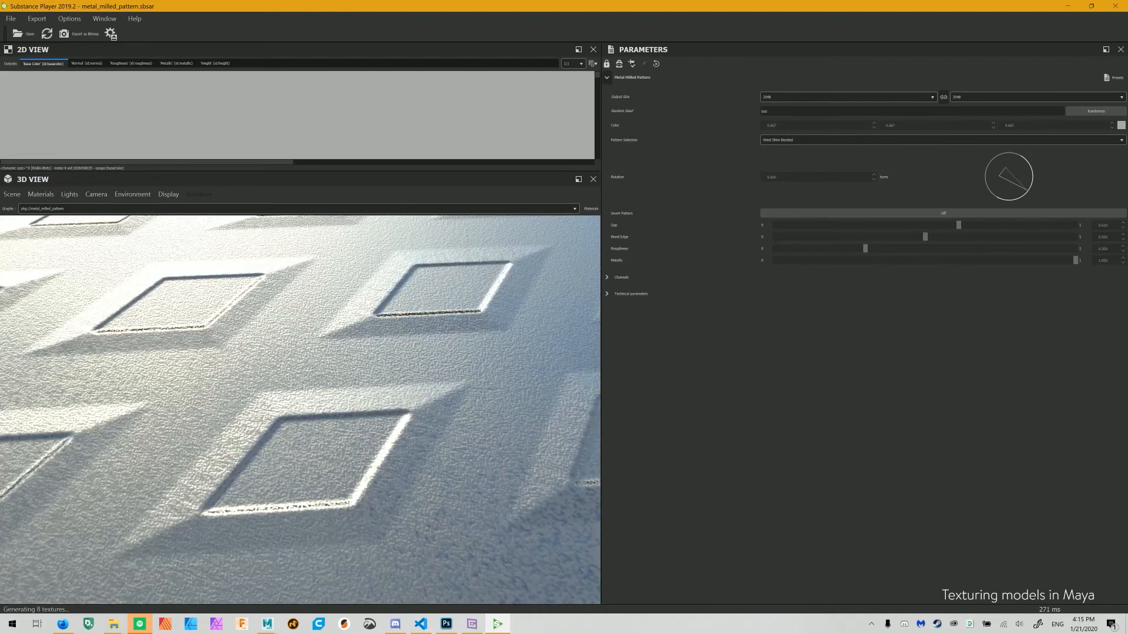
# Try a higher saturation in the milled metal's technical parameters, and set the saturation to 0
pyautogui.click(943, 213)
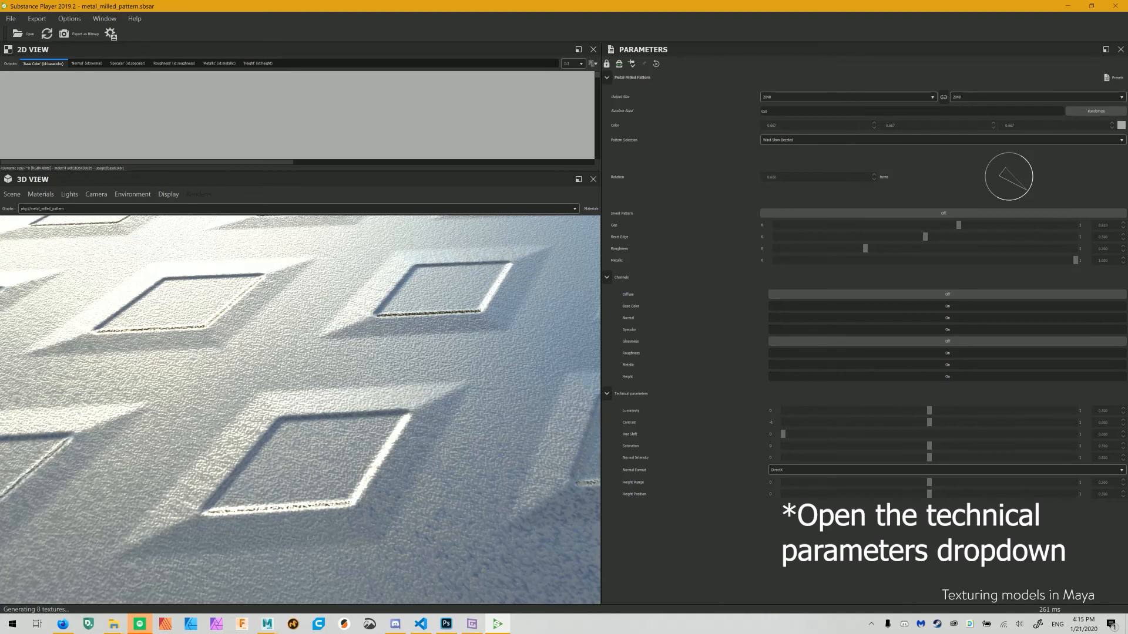
pyautogui.moveTo(929, 447); pyautogui.dragTo(1022, 447)
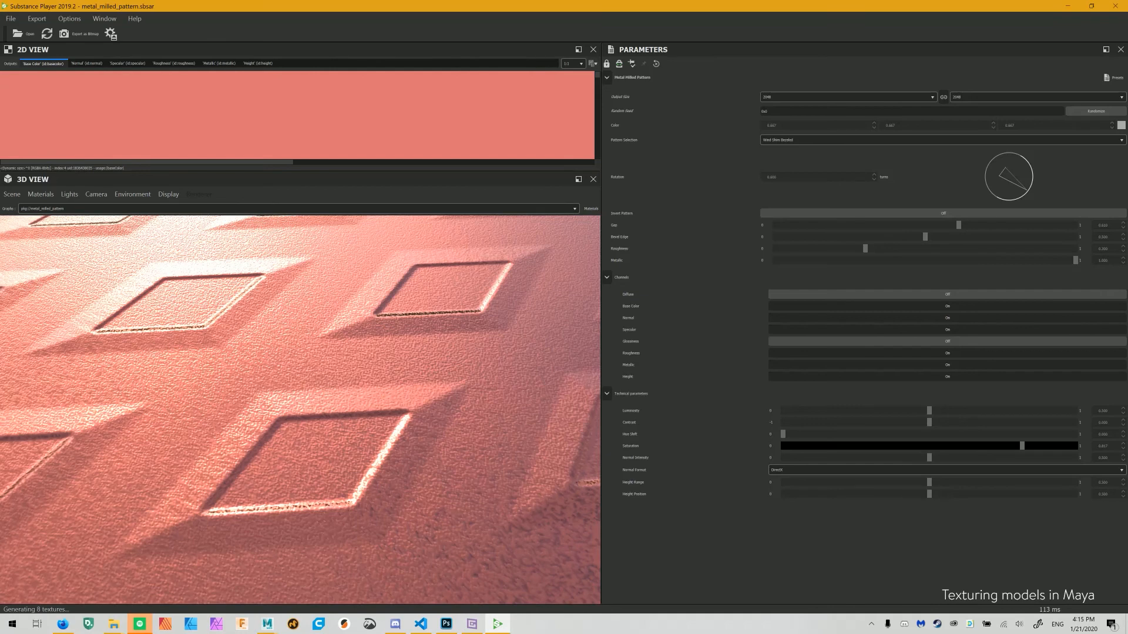
pyautogui.moveTo(783, 434)
pyautogui.mouseDown()
pyautogui.moveTo(833, 434)
pyautogui.moveTo(783, 434)
pyautogui.mouseUp()
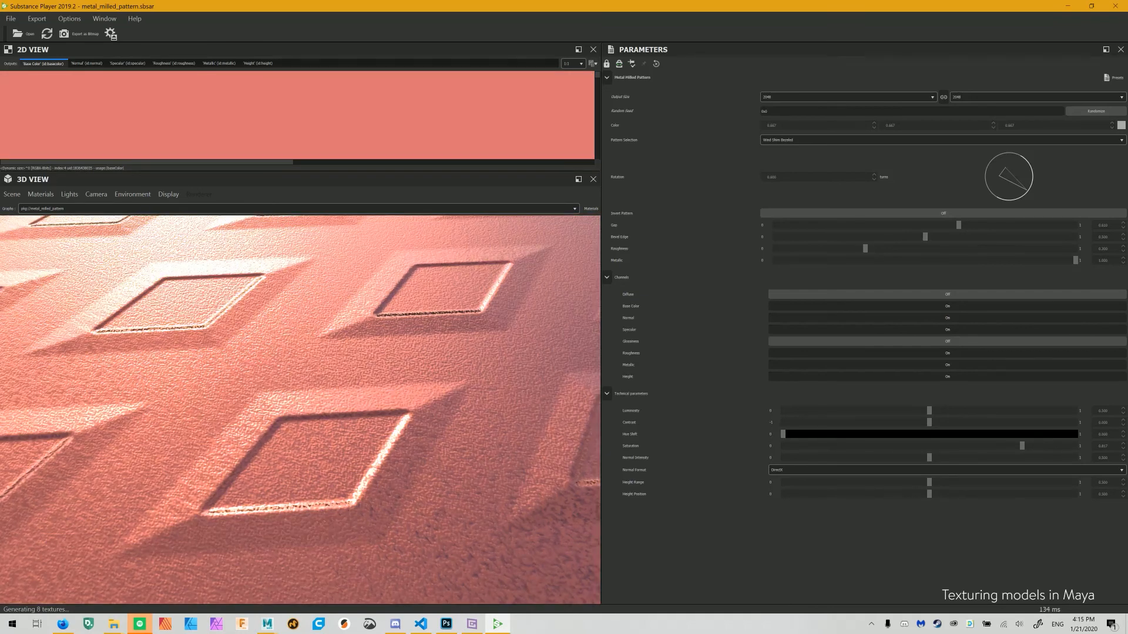
pyautogui.doubleClick(1103, 446)
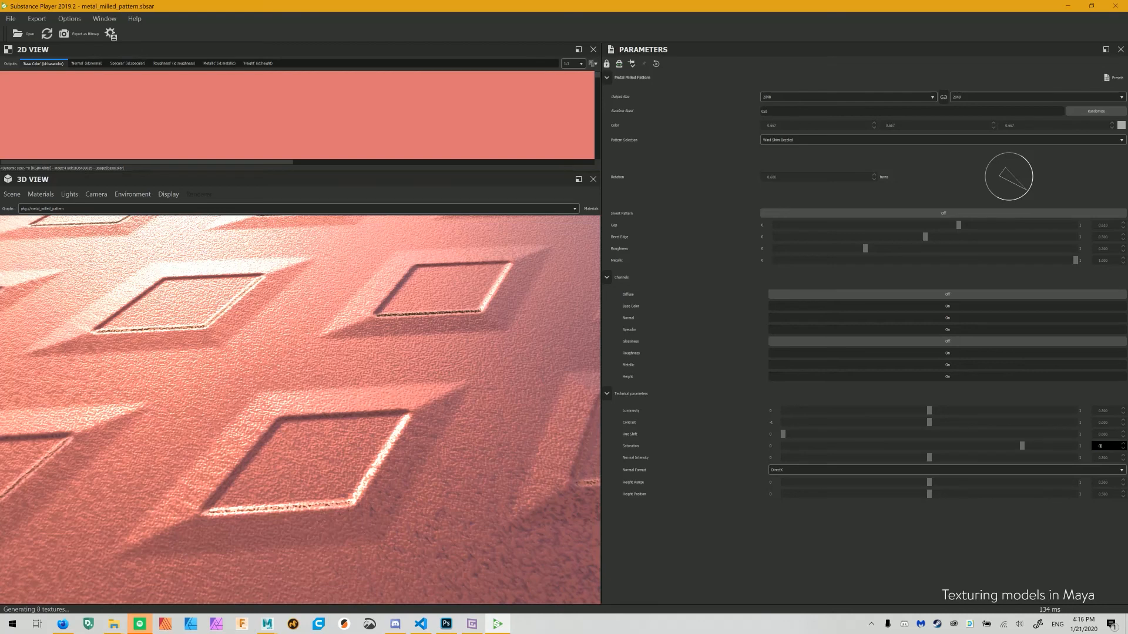
pyautogui.write('0')
pyautogui.press('Return')
# Start a bitmap export of the material and browse for its output directory in the Metal folder of 0- Materials
pyautogui.click(76, 34)
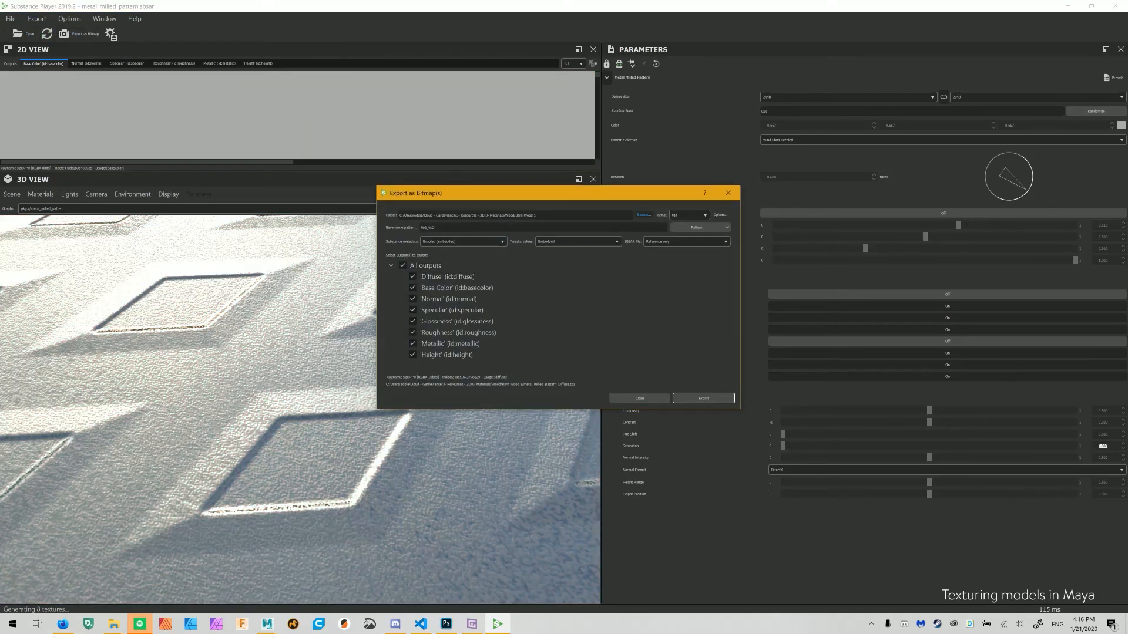
pyautogui.click(643, 215)
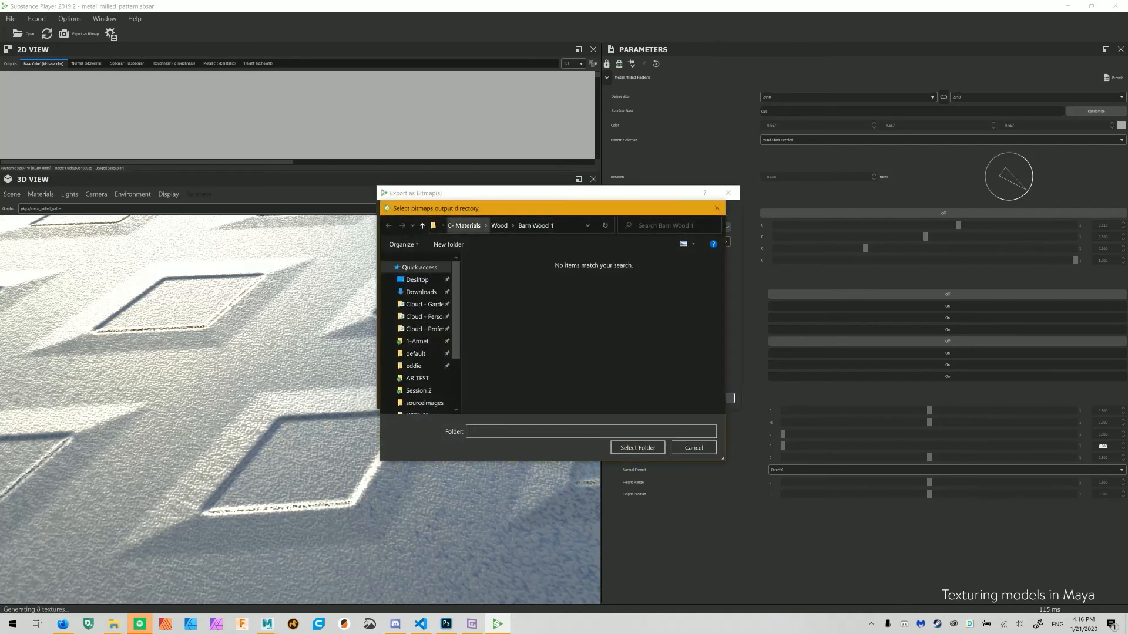
pyautogui.click(464, 225)
pyautogui.doubleClick(495, 341)
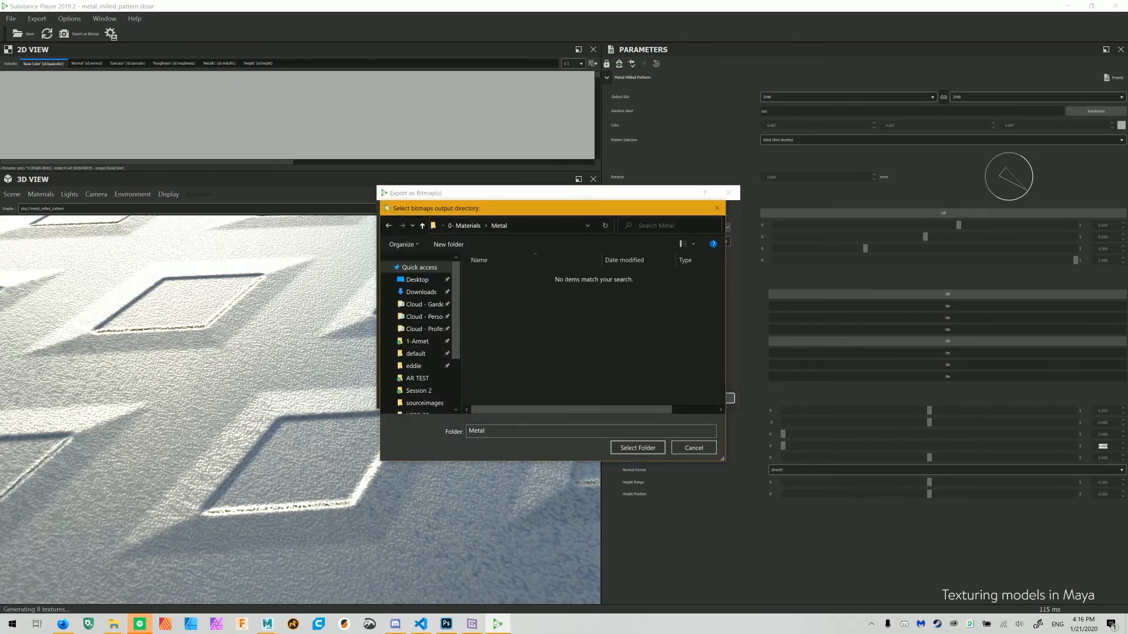
# Create a folder named Diamond Plate Milled Metal inside Metal and choose it as the export directory
pyautogui.rightClick(445, 329)
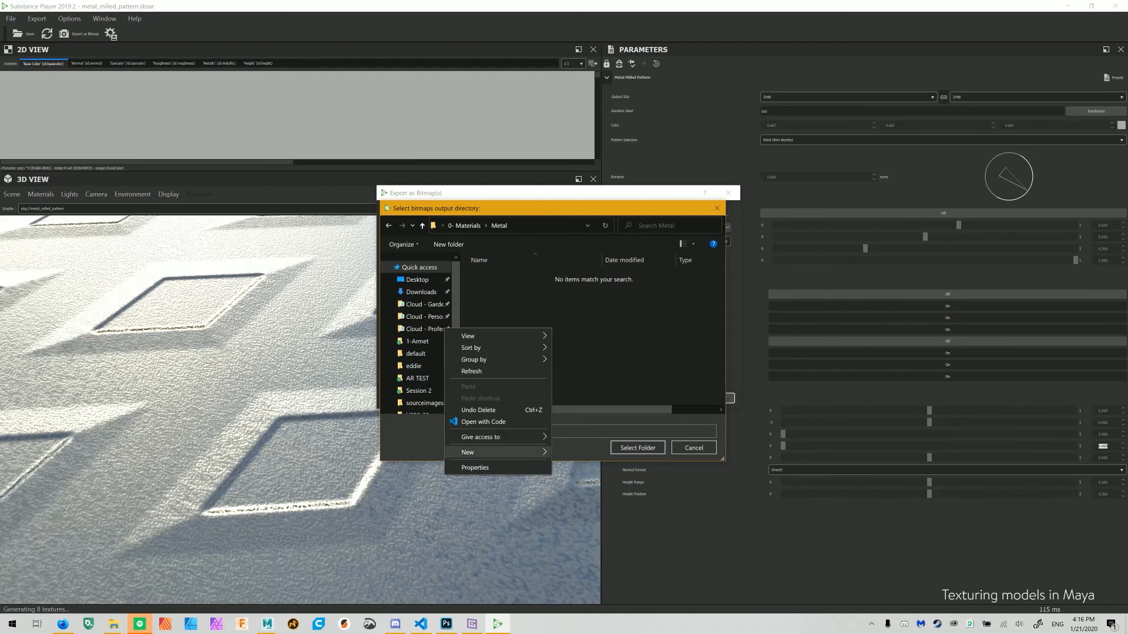
pyautogui.moveTo(470, 452)
pyautogui.click(573, 454)
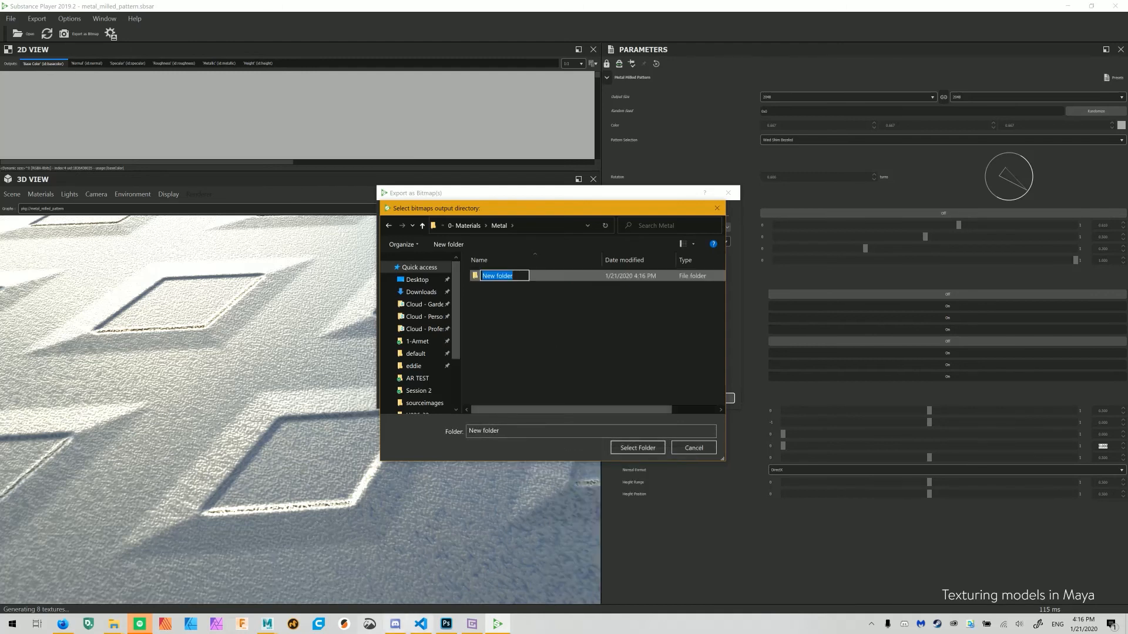
pyautogui.press('BackSpace')
pyautogui.write('Diam')
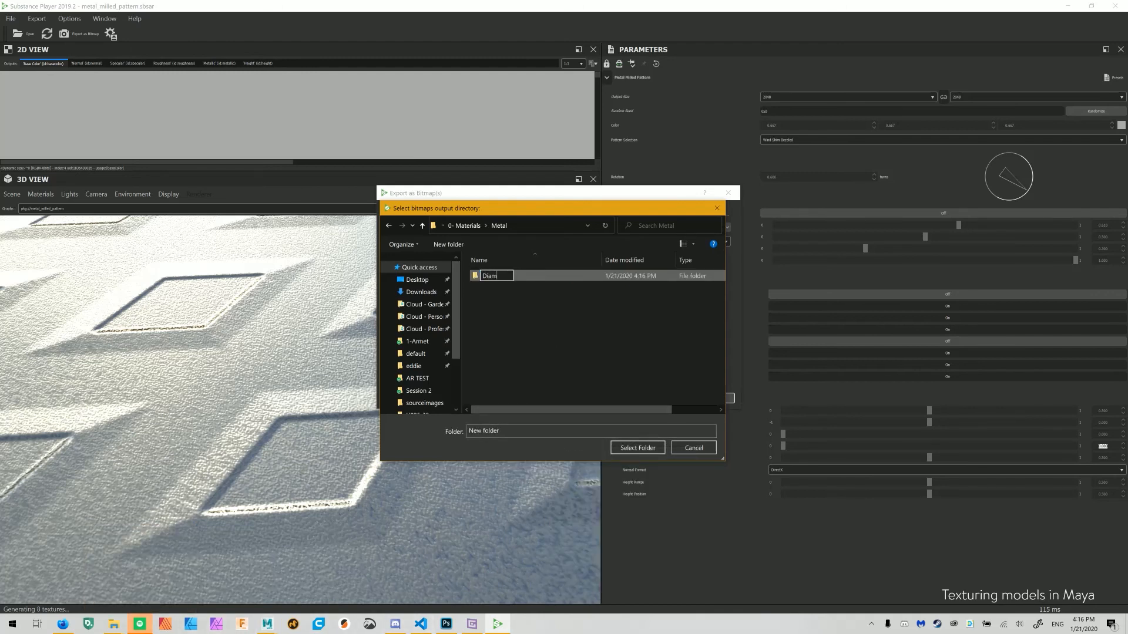
pyautogui.write('ond Plate Milled Metal')
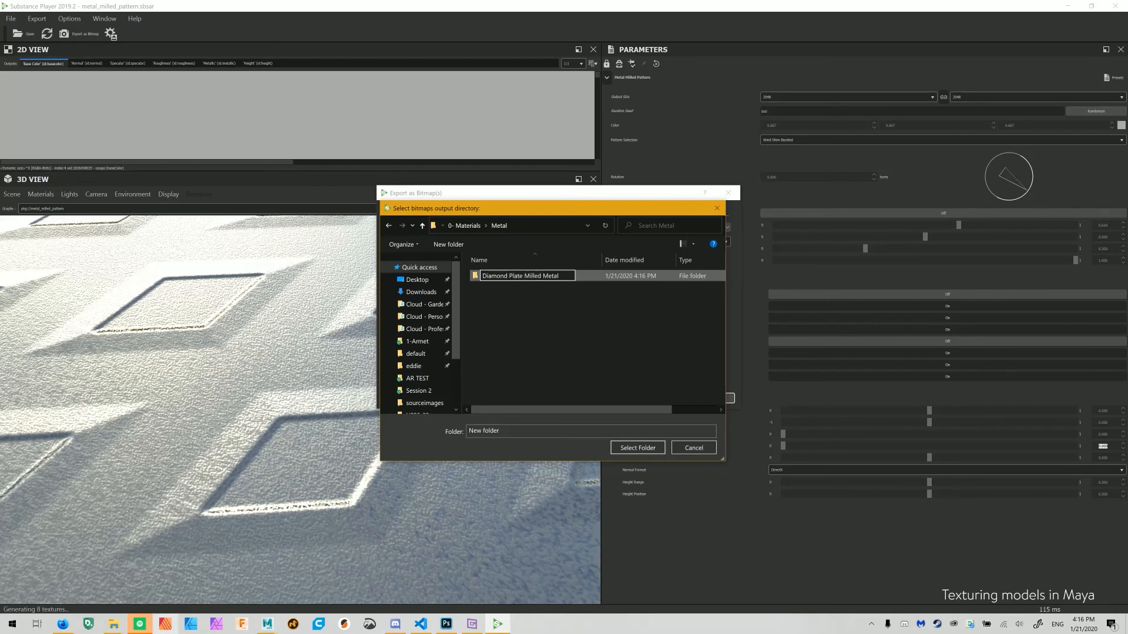
pyautogui.press('Return')
pyautogui.press('Return')
pyautogui.click(637, 448)
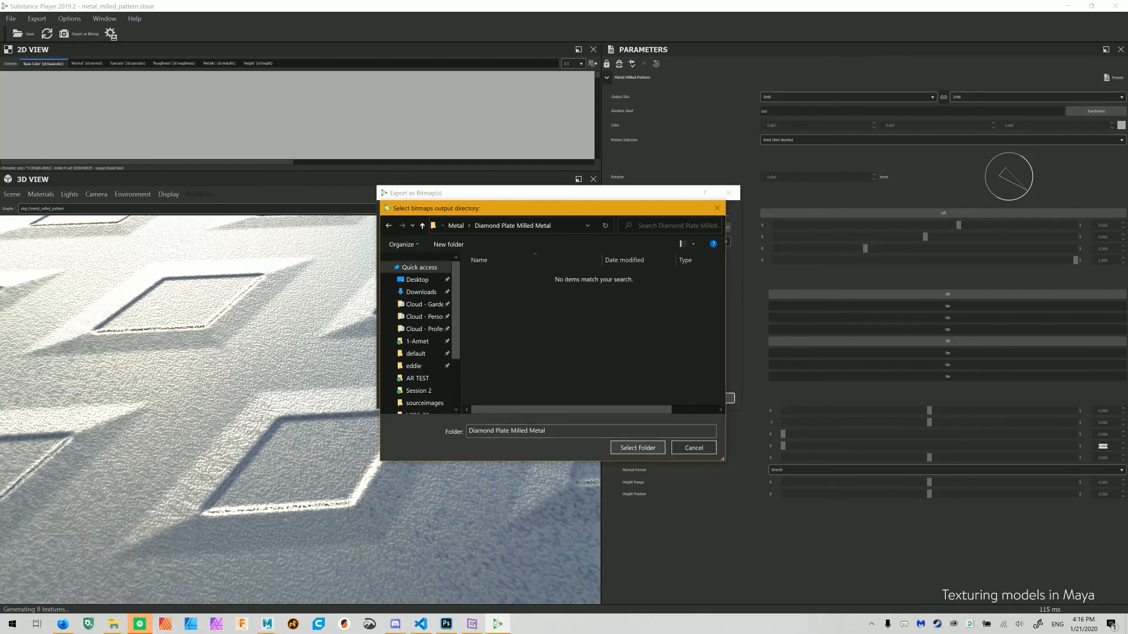
# Set the bitmap format to png and export all outputs of the milled metal
pyautogui.click(689, 215)
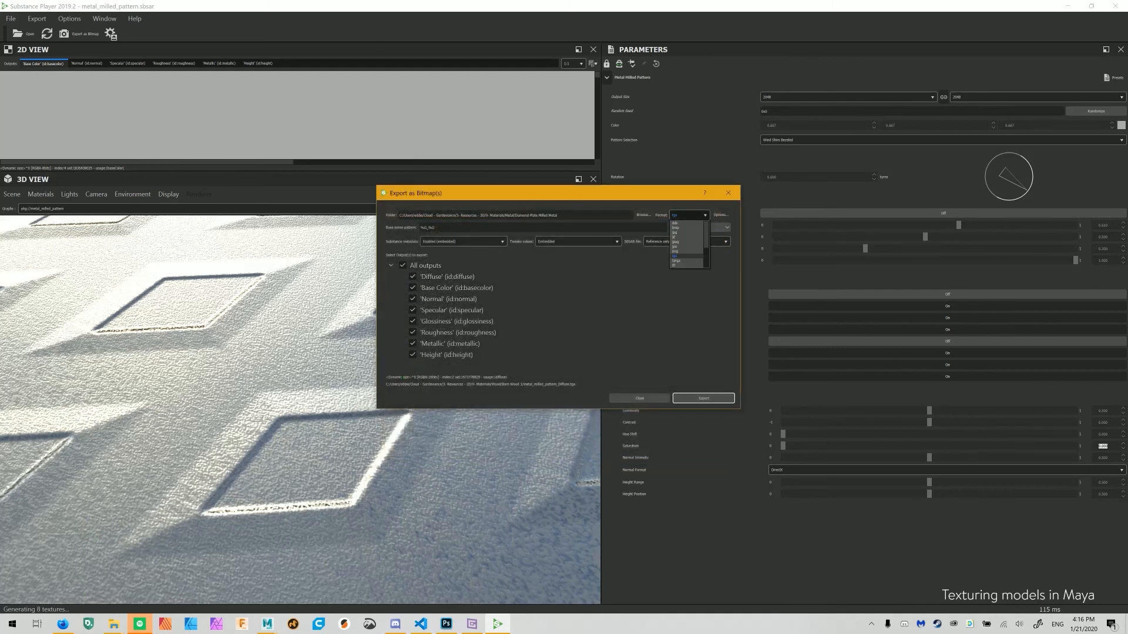
pyautogui.click(675, 251)
pyautogui.click(703, 398)
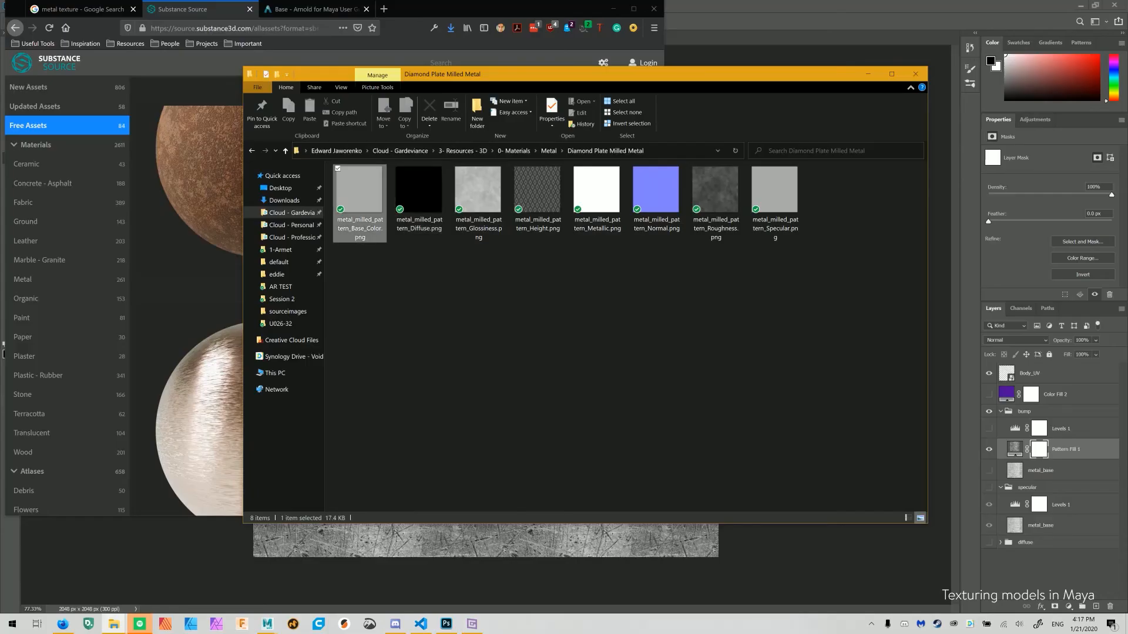
# Look through the exported milled metal maps from Base Color to Specular in the image viewer, and close the viewer
pyautogui.press('Return')
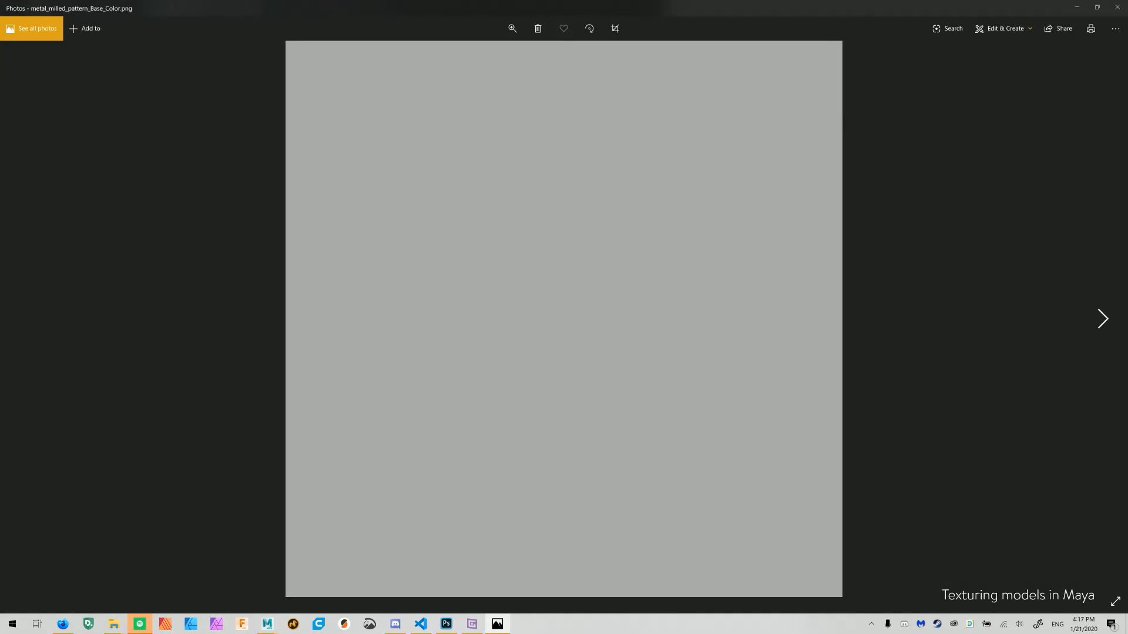
pyautogui.press('Right')
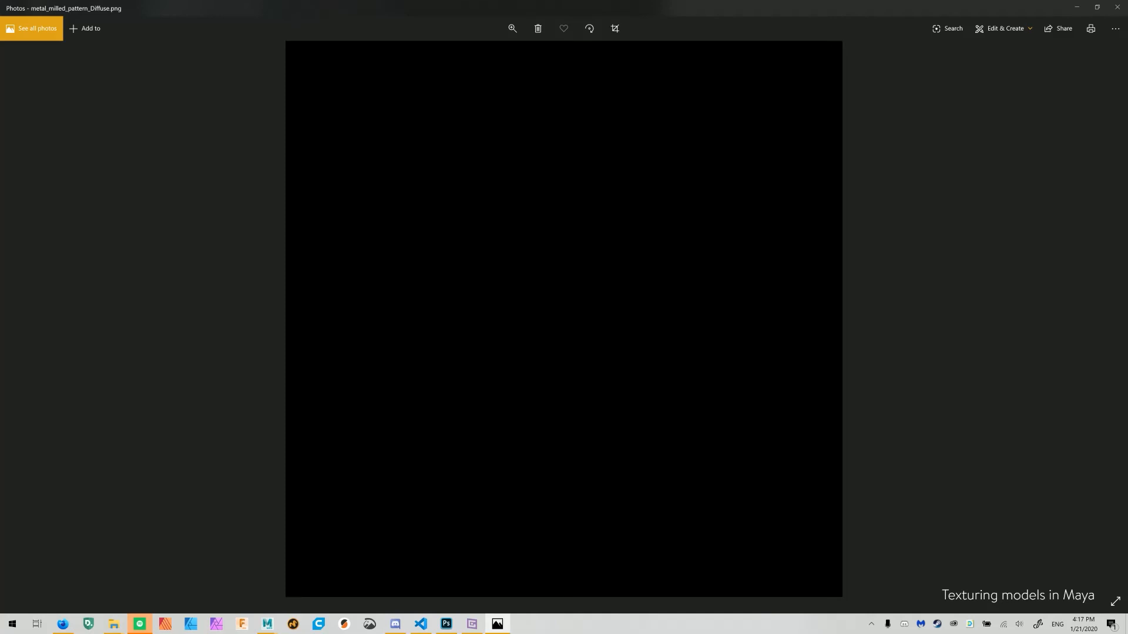
pyautogui.press('Right')
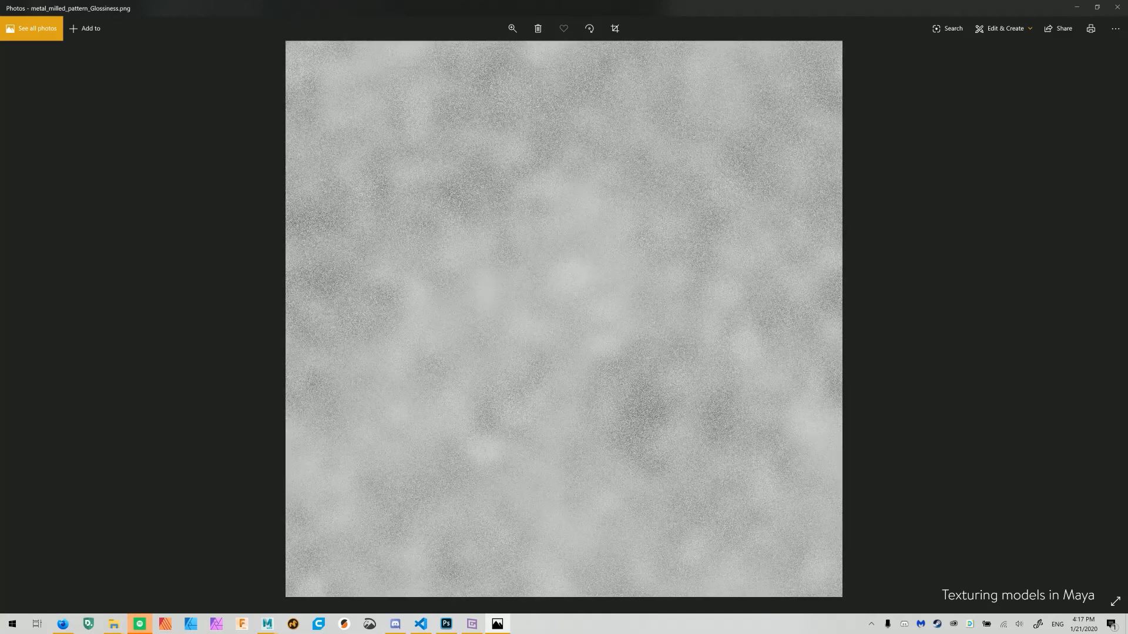
pyautogui.press('Right')
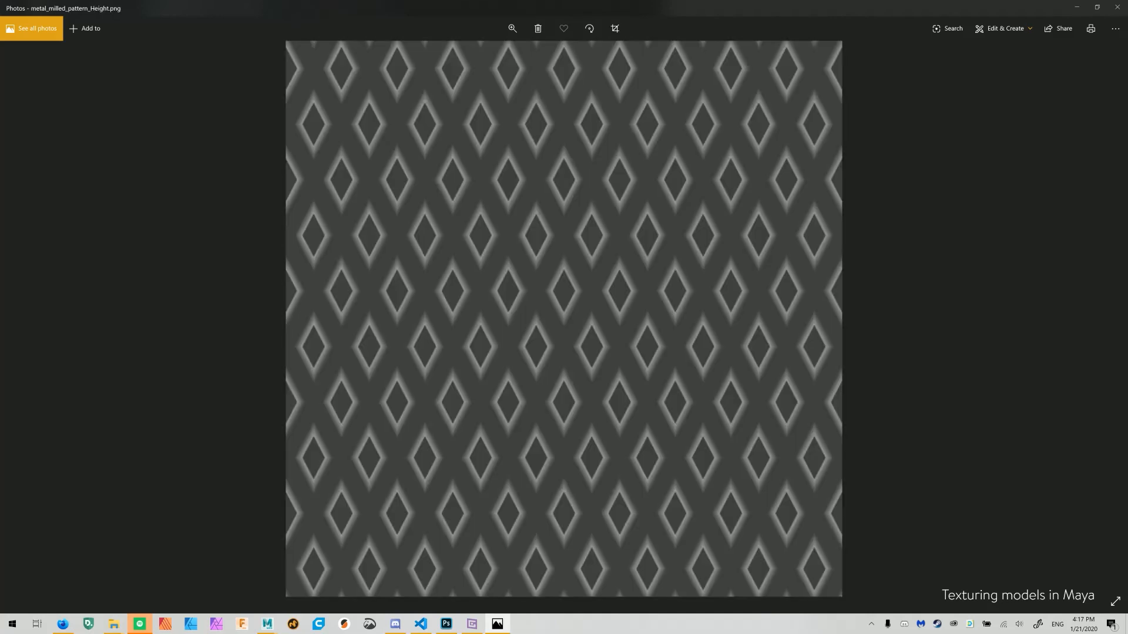
pyautogui.press('Right')
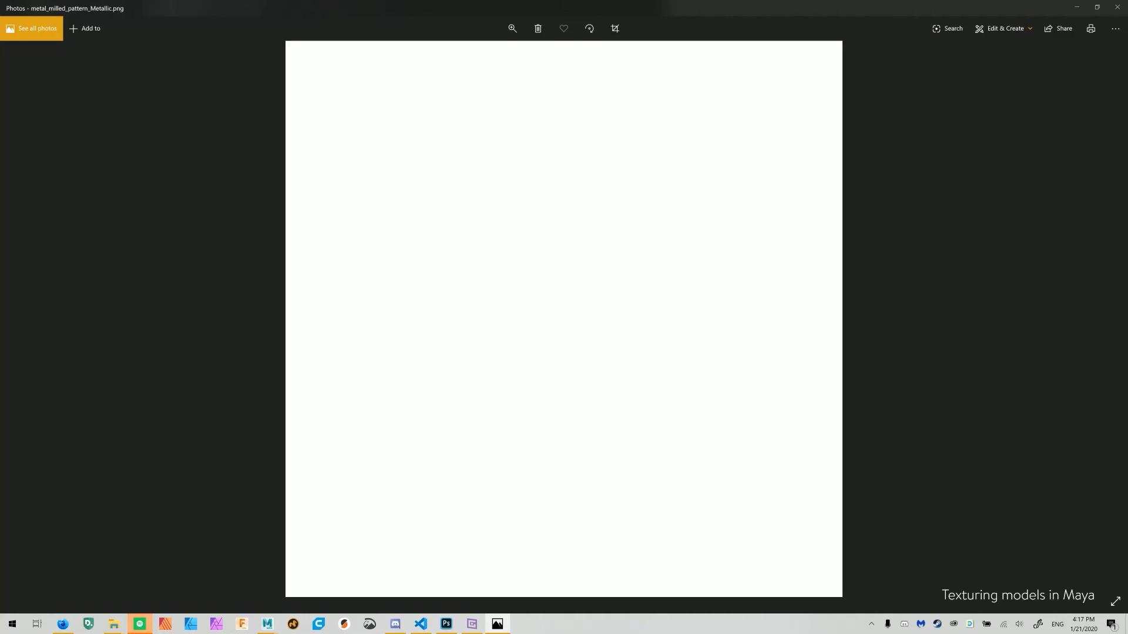
pyautogui.press('Right')
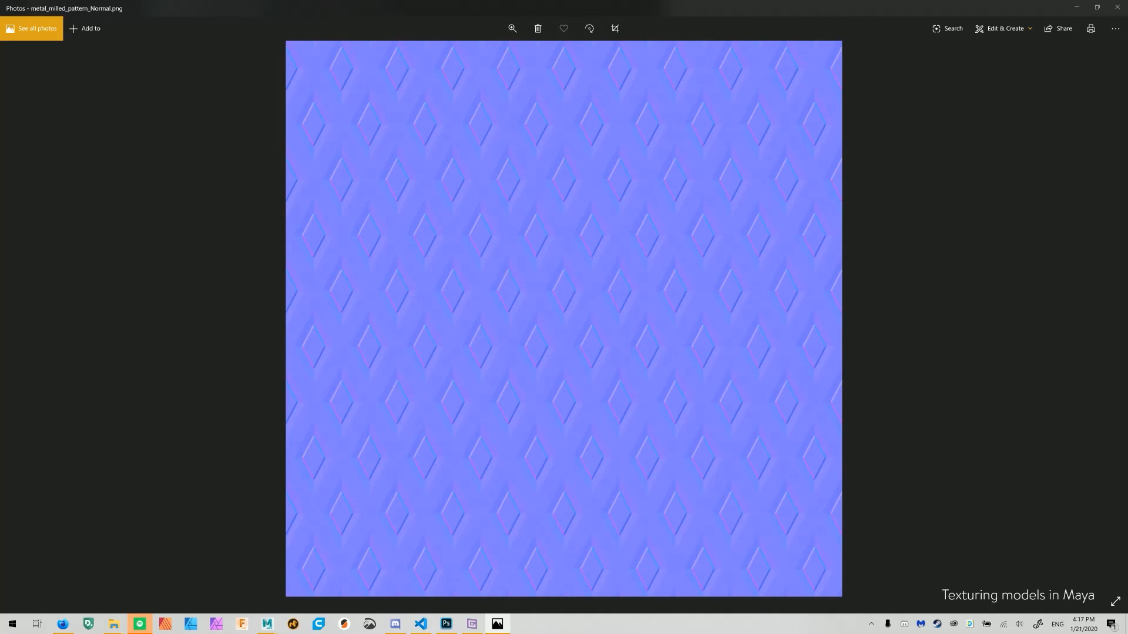
pyautogui.press('Right')
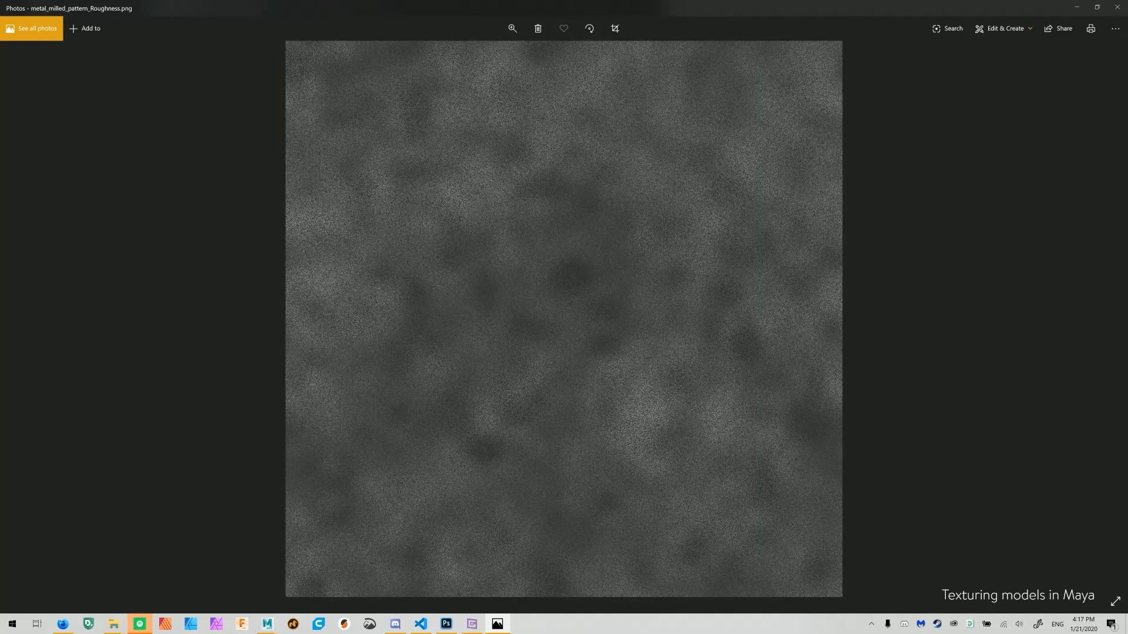
pyautogui.press('Right')
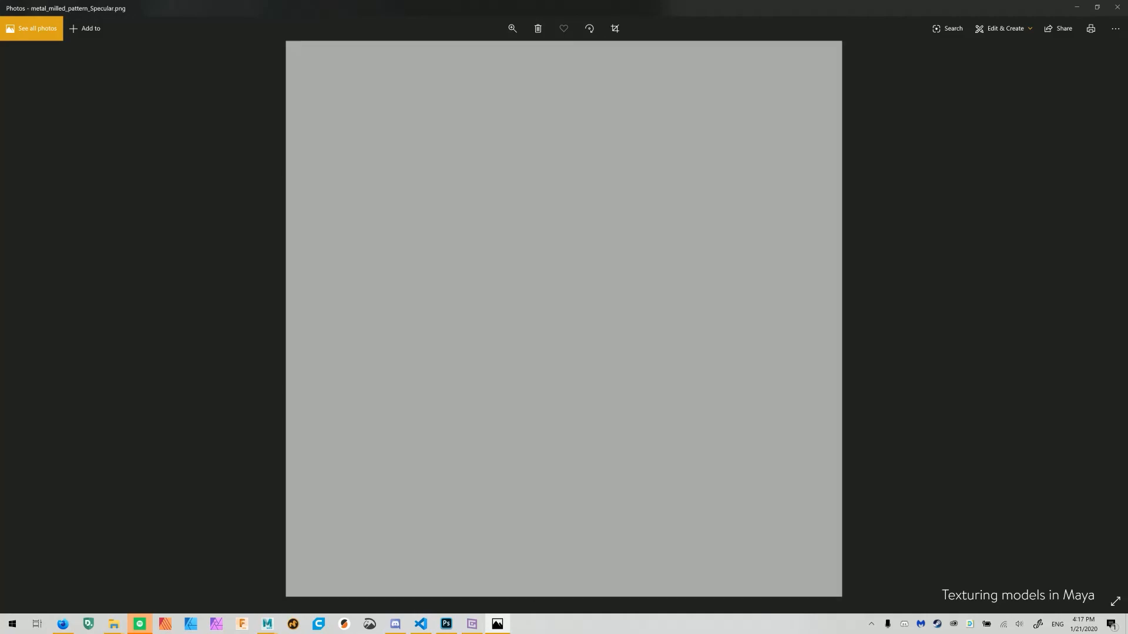
pyautogui.click(1117, 7)
# Back in Maya, close the UV Editor and use Hypershade to load metal_milled_pattern_Base_Color.png into the body material's diffuse file node
pyautogui.click(1104, 94)
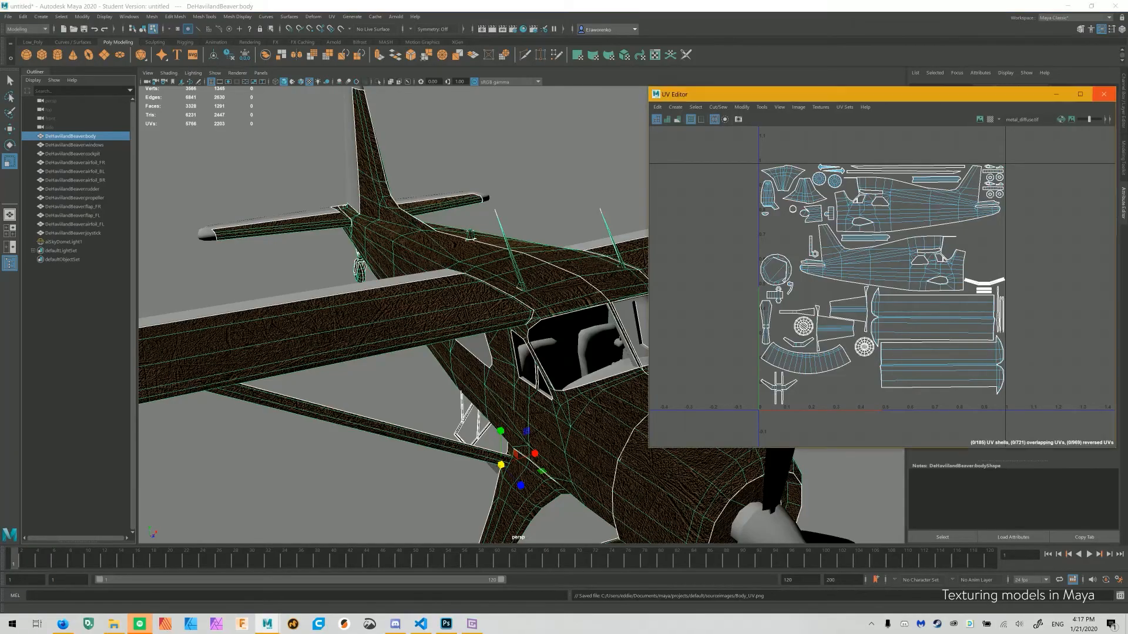
pyautogui.click(532, 29)
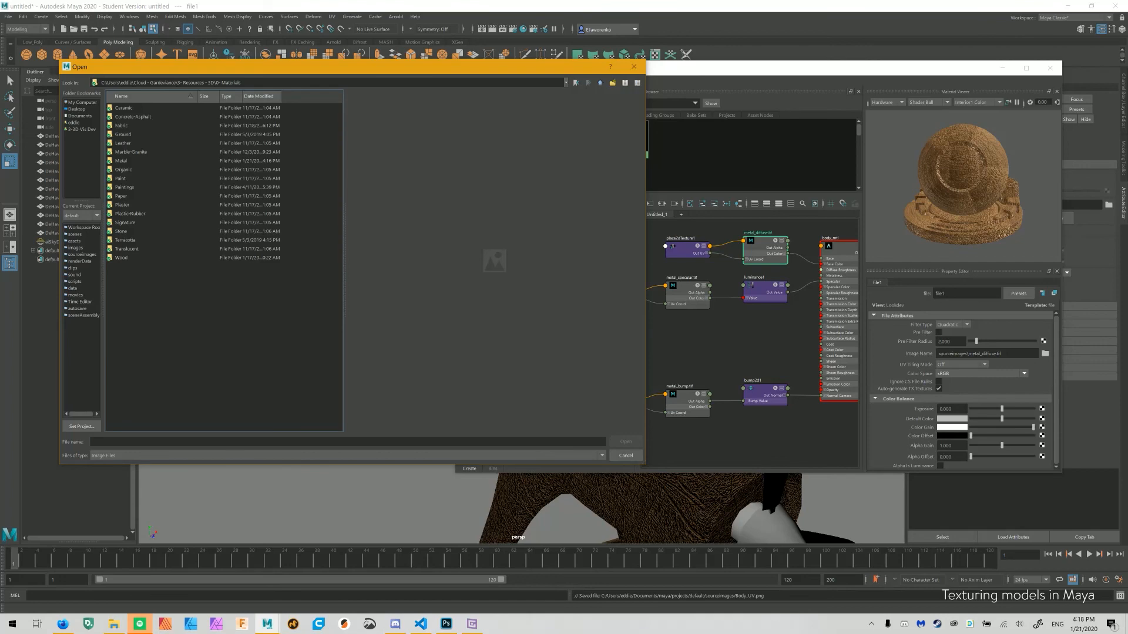
pyautogui.doubleClick(122, 161)
pyautogui.doubleClick(135, 108)
pyautogui.click(152, 108)
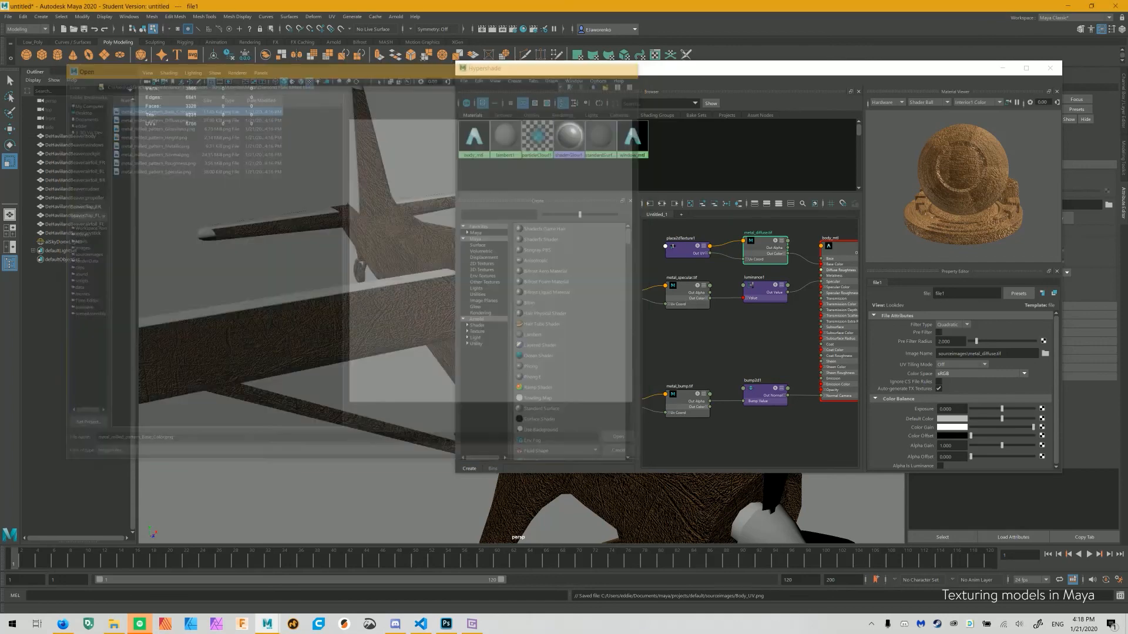
# Replace the specular file node's image with metal_milled_pattern_Specular.png from the Diamond Plate Milled Metal folder
pyautogui.click(685, 293)
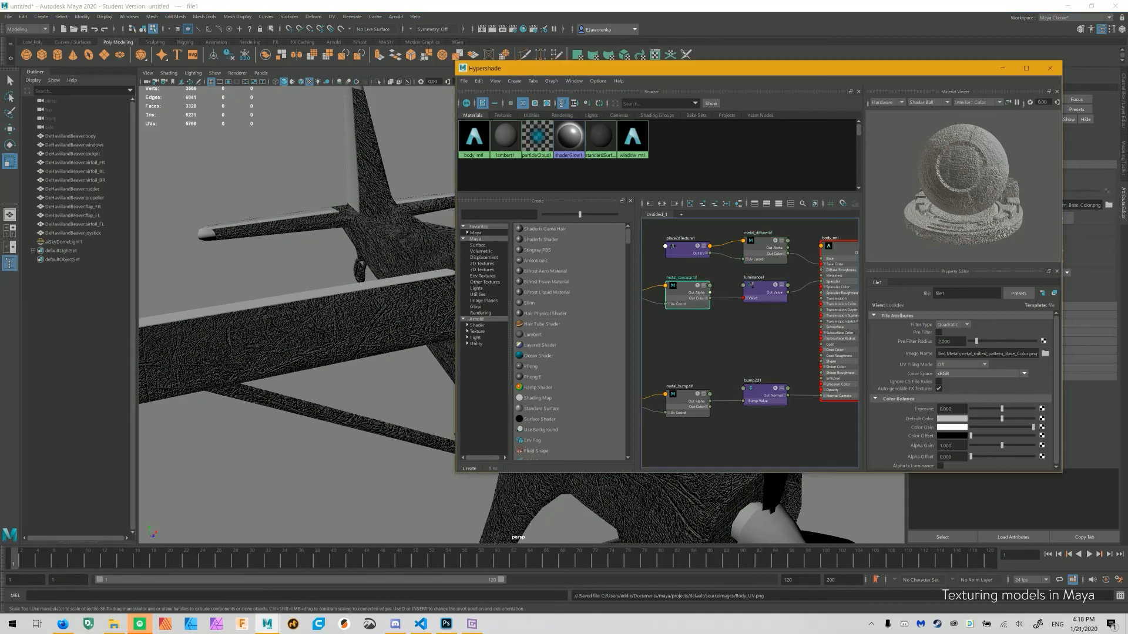
pyautogui.click(1045, 353)
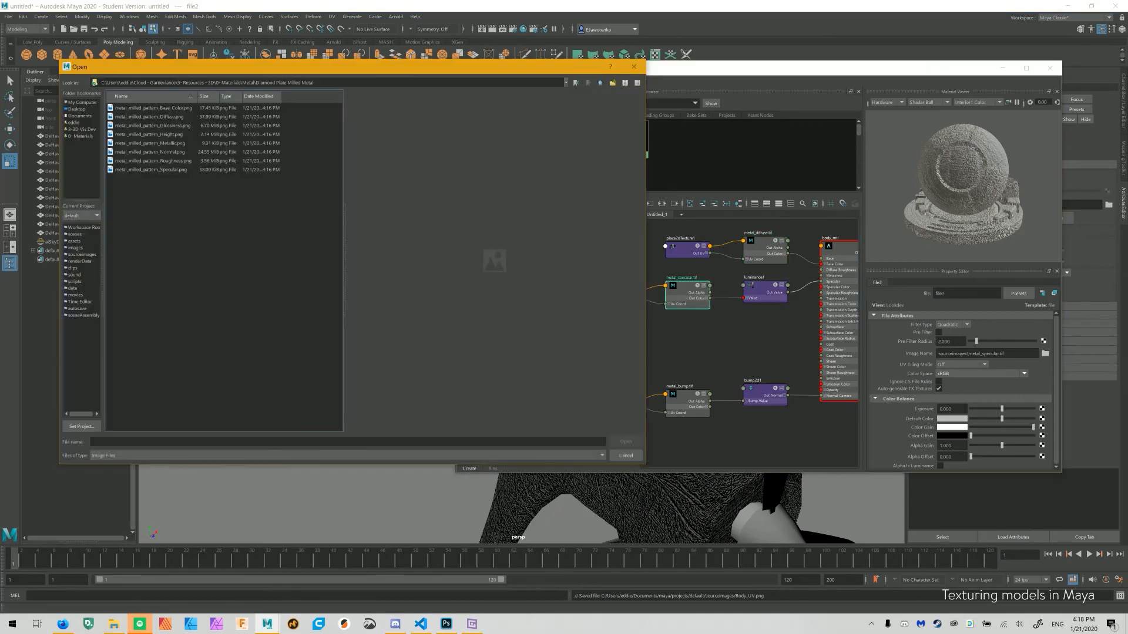
pyautogui.click(151, 169)
pyautogui.press('Return')
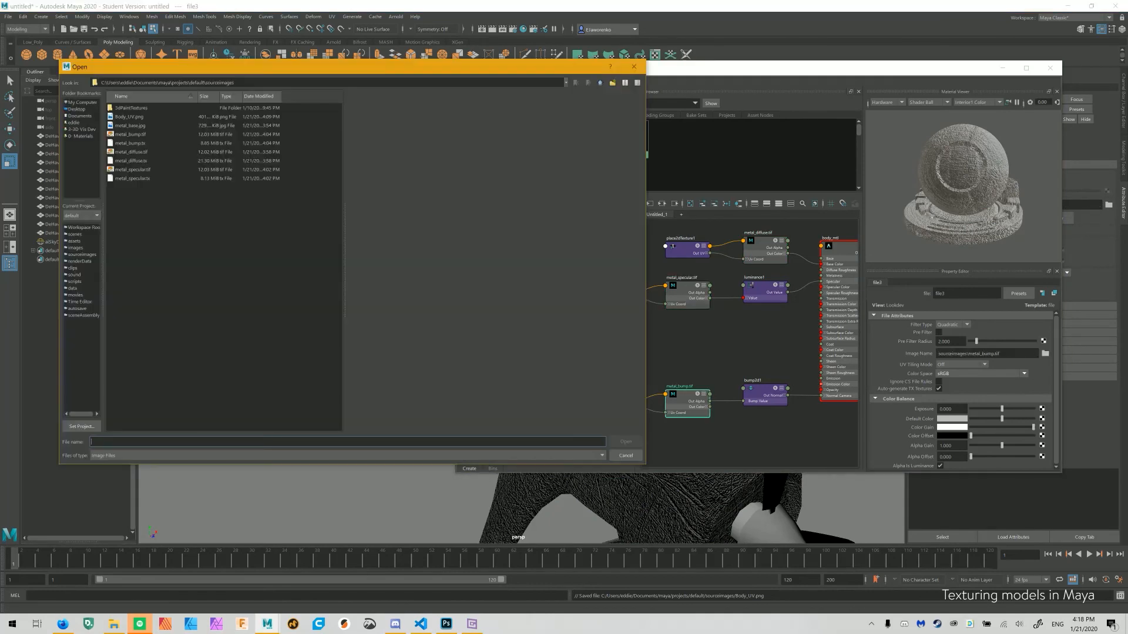
# Load metal_milled_pattern_Height.png into the bump file node and inspect the diamond relief up close on the aircraft's surface
pyautogui.click(80, 137)
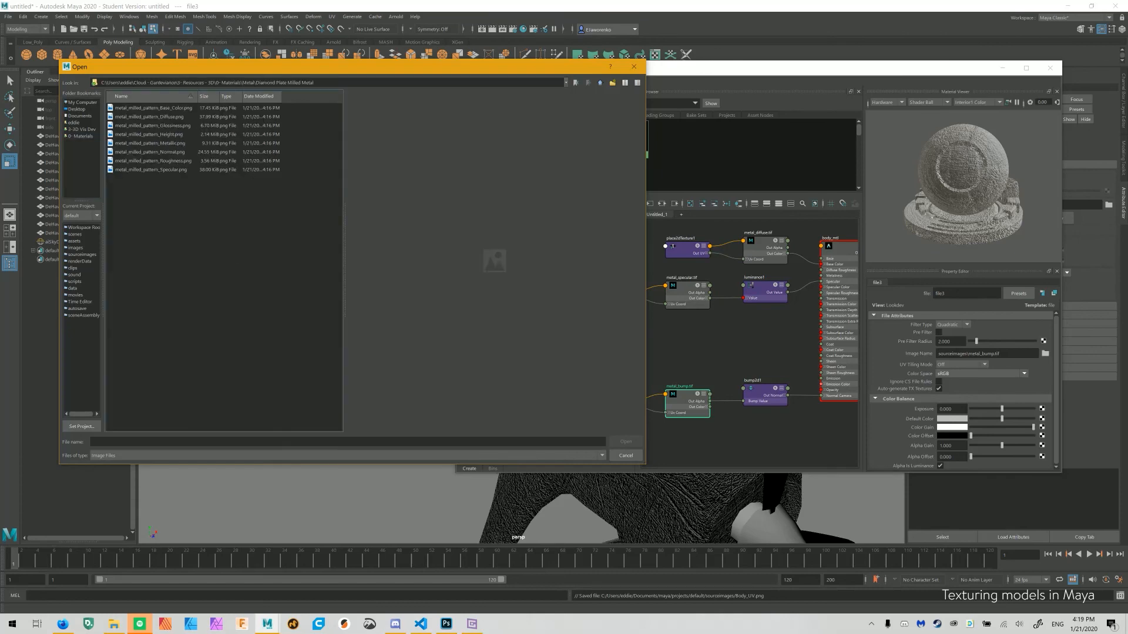
pyautogui.click(135, 134)
pyautogui.press('Return')
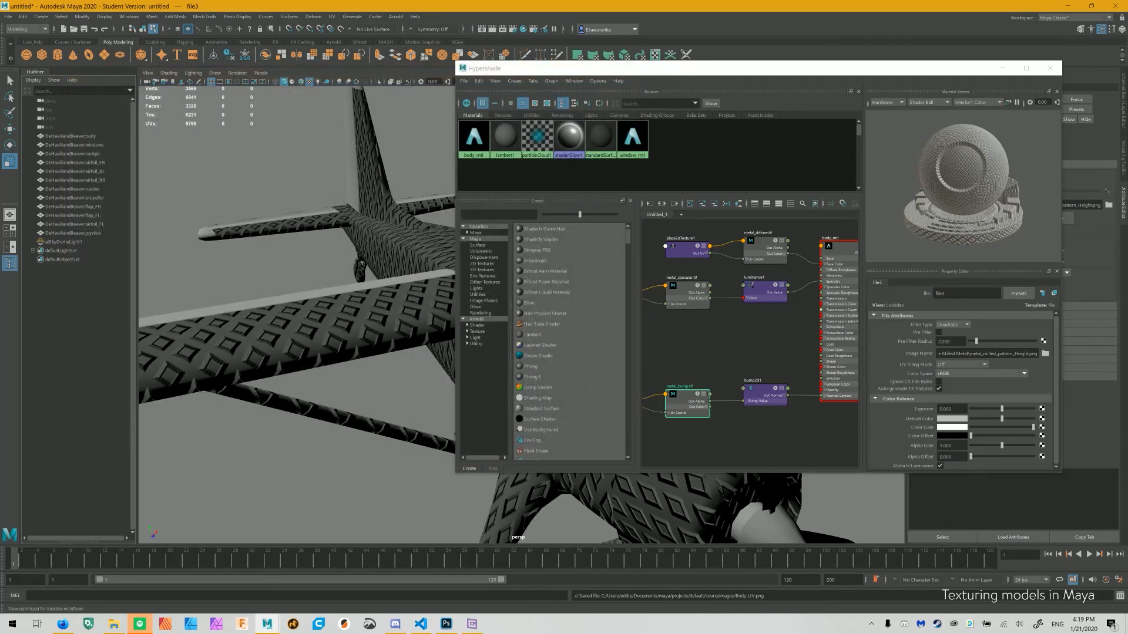
pyautogui.keyDown('alt'); pyautogui.moveTo(294, 270); pyautogui.dragTo(394, 258); pyautogui.keyUp('alt')
pyautogui.keyDown('alt'); pyautogui.moveTo(393, 258); pyautogui.dragTo(382, 291, button='right'); pyautogui.keyUp('alt')
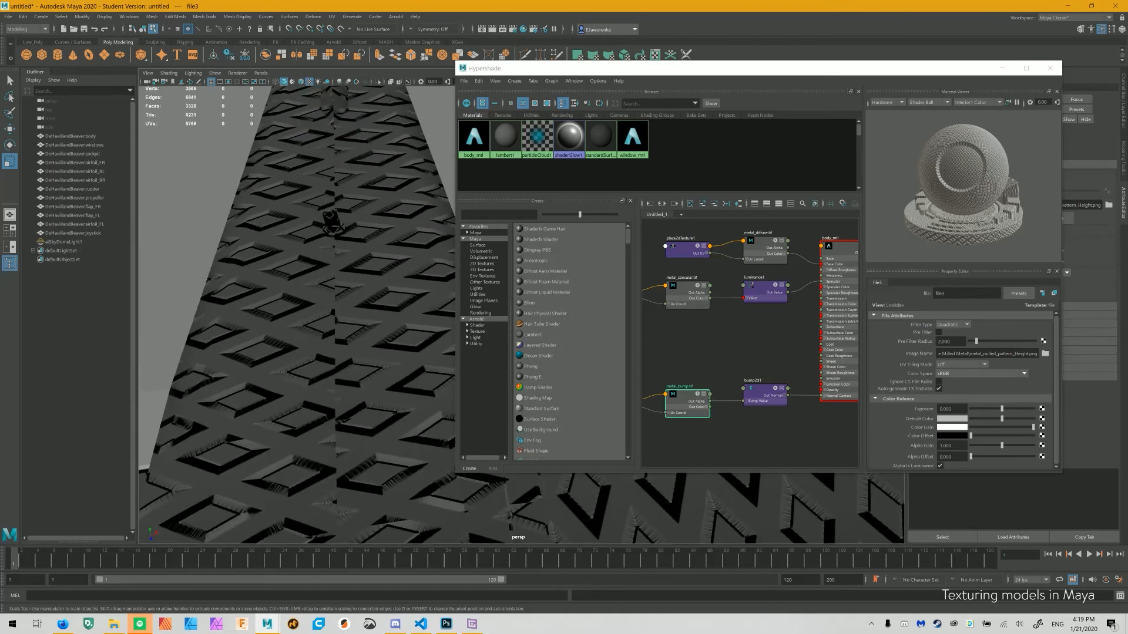
pyautogui.moveTo(382, 291)
pyautogui.keyDown('alt'); pyautogui.mouseDown()
pyautogui.moveTo(367, 258)
pyautogui.moveTo(399, 250)
pyautogui.moveTo(395, 279)
pyautogui.mouseUp(); pyautogui.keyUp('alt')
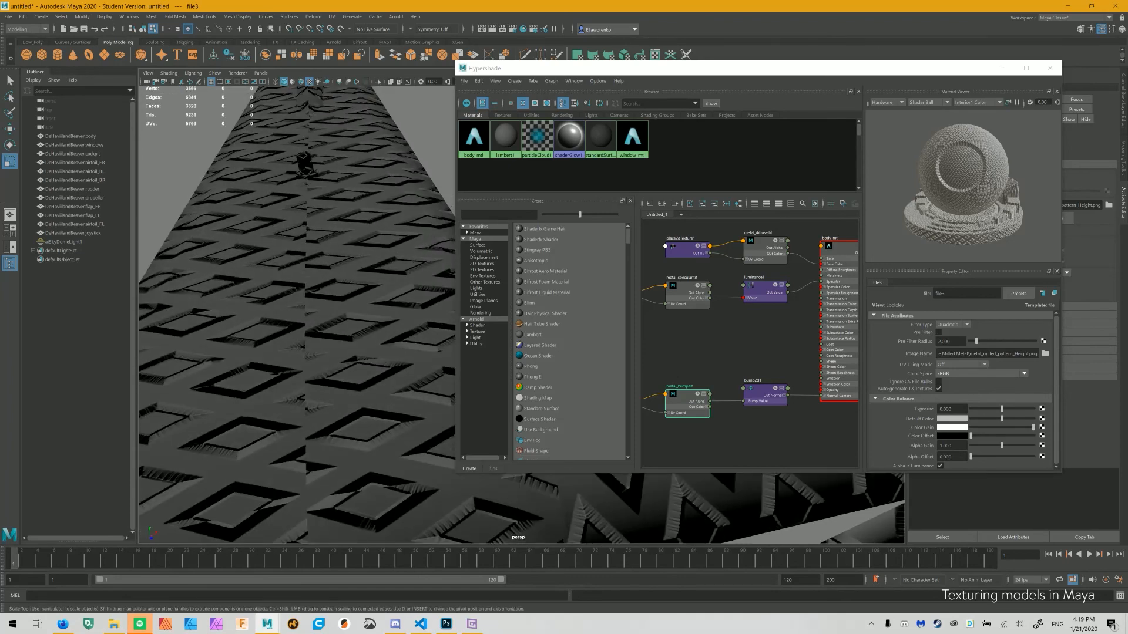
pyautogui.moveTo(352, 294)
pyautogui.keyDown('alt'); pyautogui.mouseDown()
pyautogui.moveTo(412, 291)
pyautogui.moveTo(359, 282)
pyautogui.mouseUp(); pyautogui.keyUp('alt')
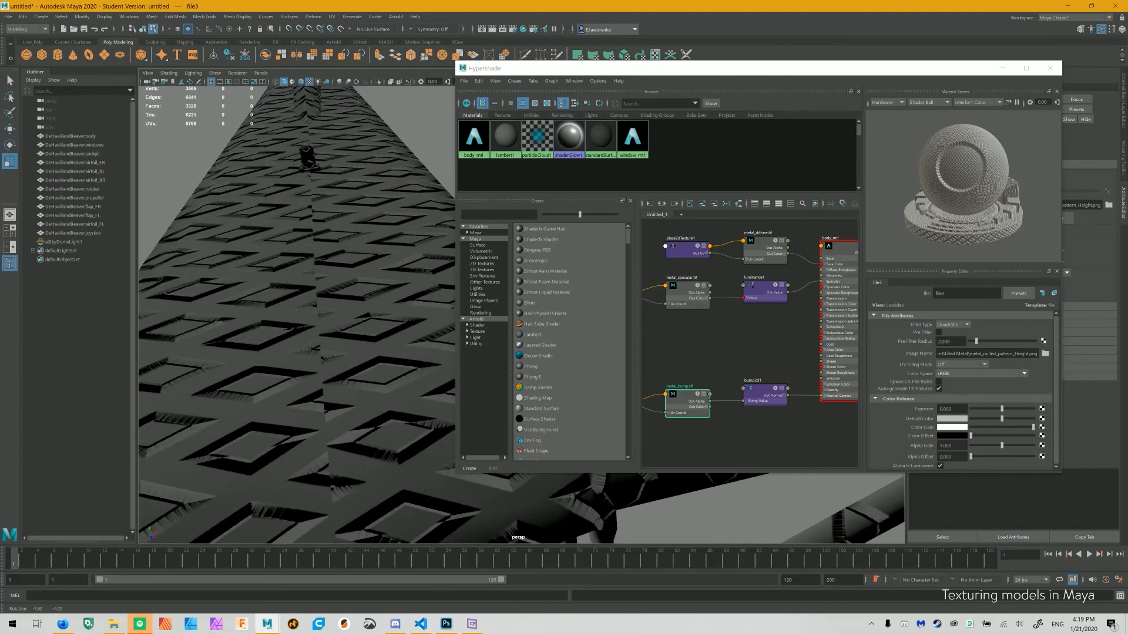